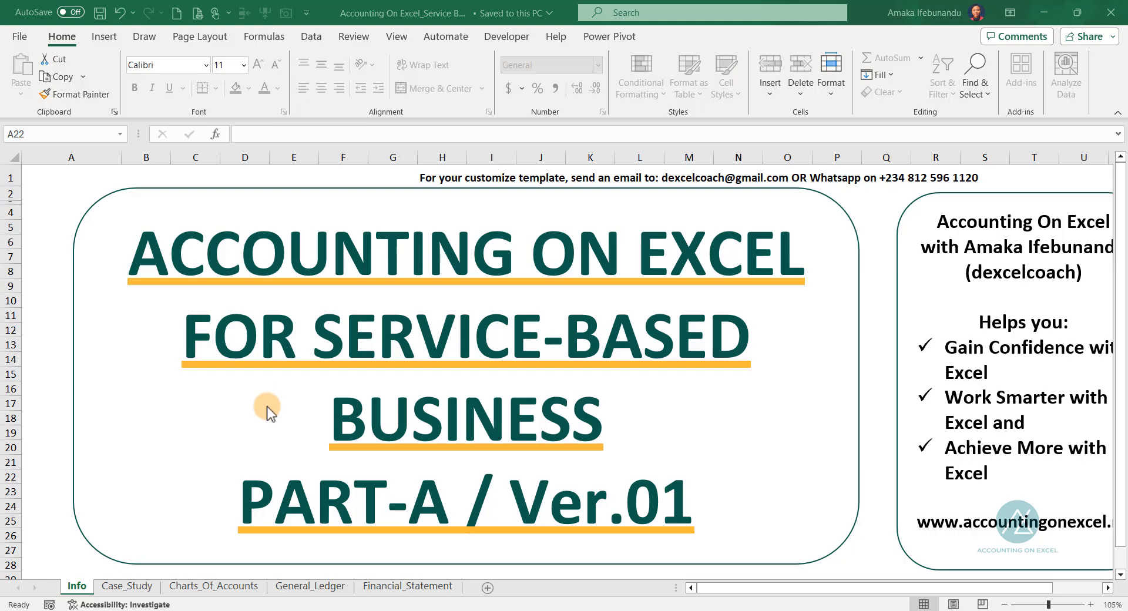
- Review the January 2024 transactions on the Case_Study sheet and the account codes, names and types on the Charts_Of_Accounts sheet
click(127, 586)
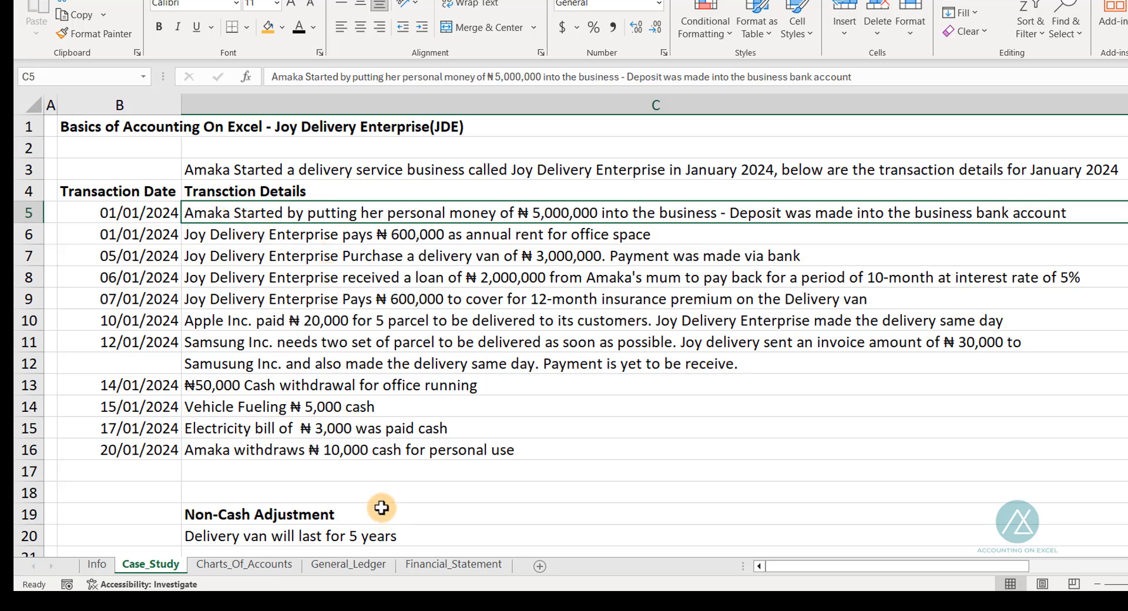
click(274, 574)
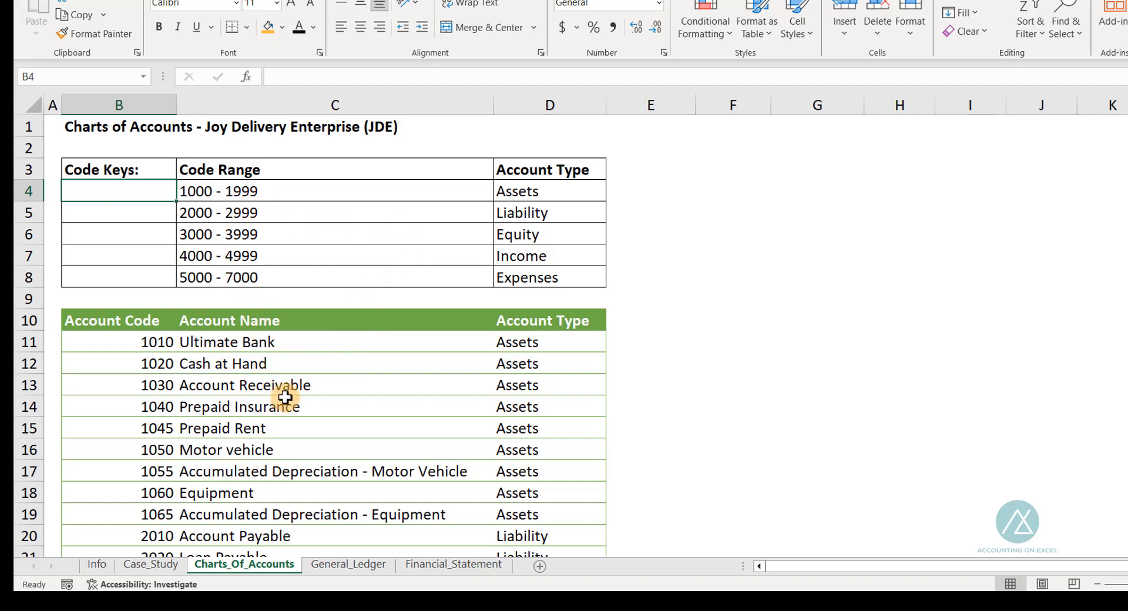
scroll(285, 397, down, 5)
scroll(285, 390, up, 4)
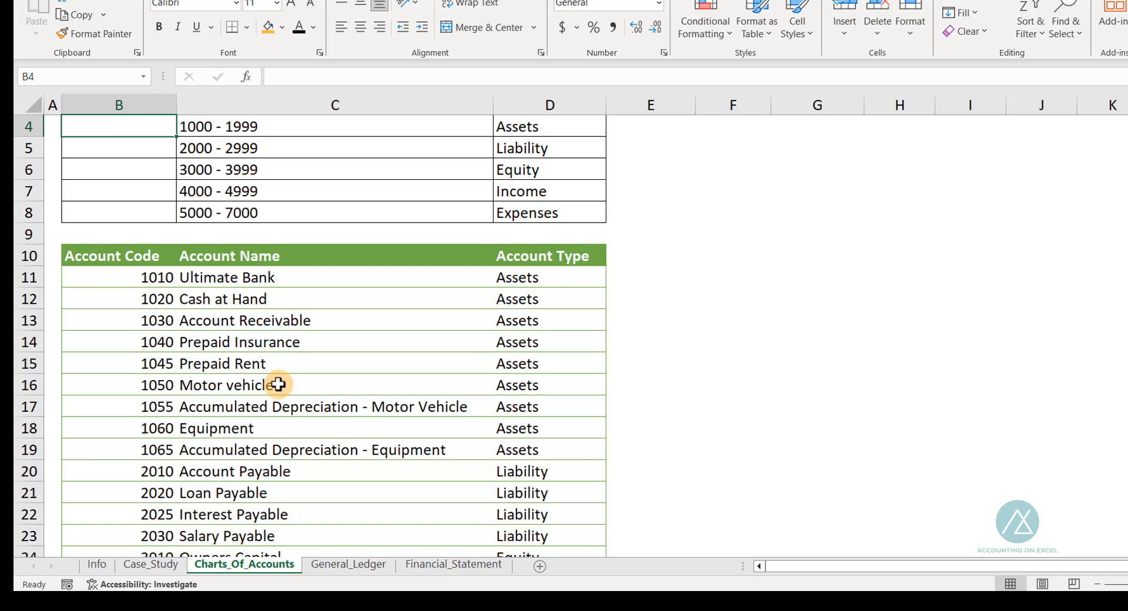
scroll(281, 339, up, 1)
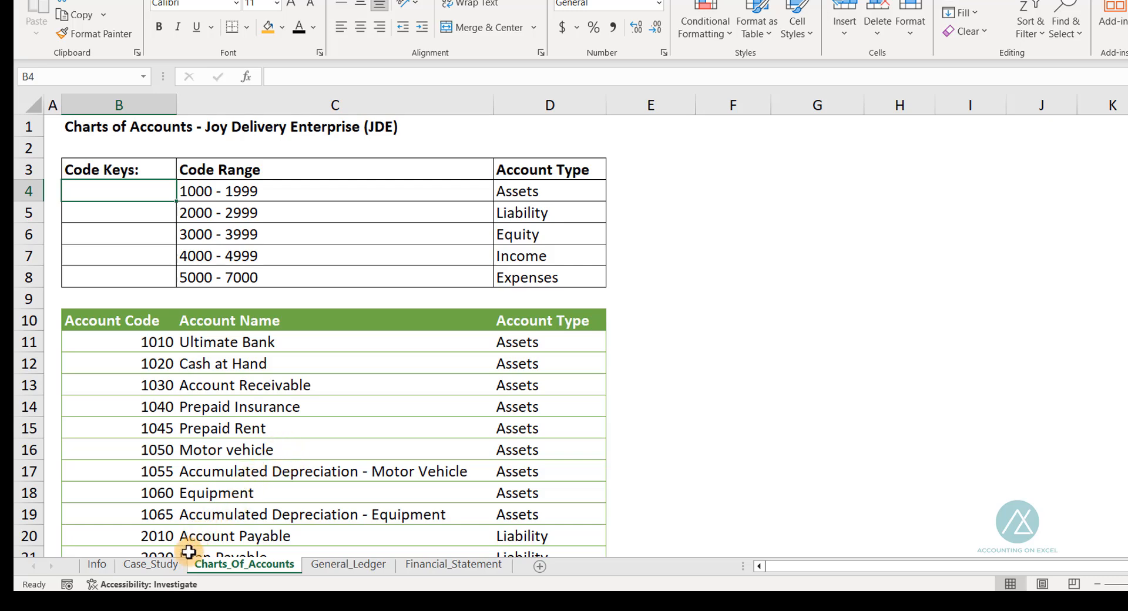
click(151, 565)
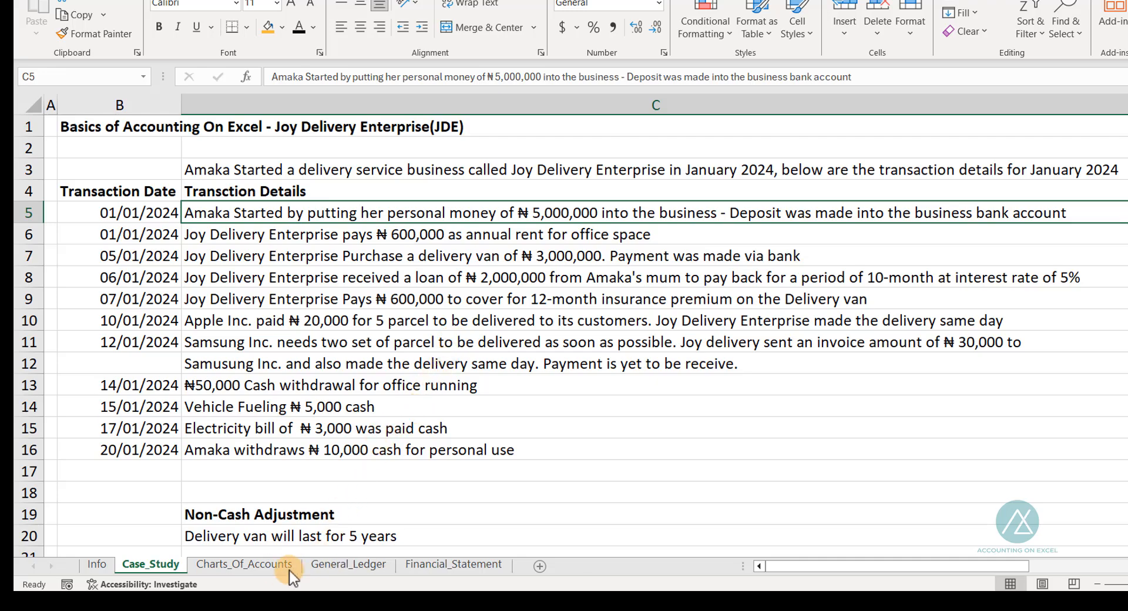
click(267, 567)
scroll(352, 425, down, 3)
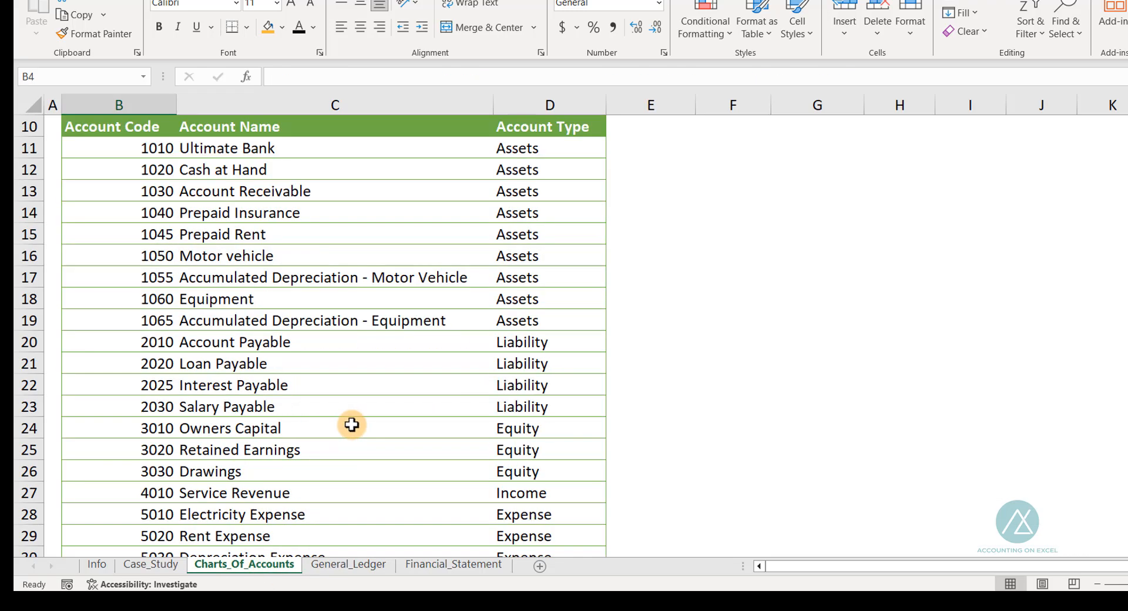
scroll(351, 427, up, 3)
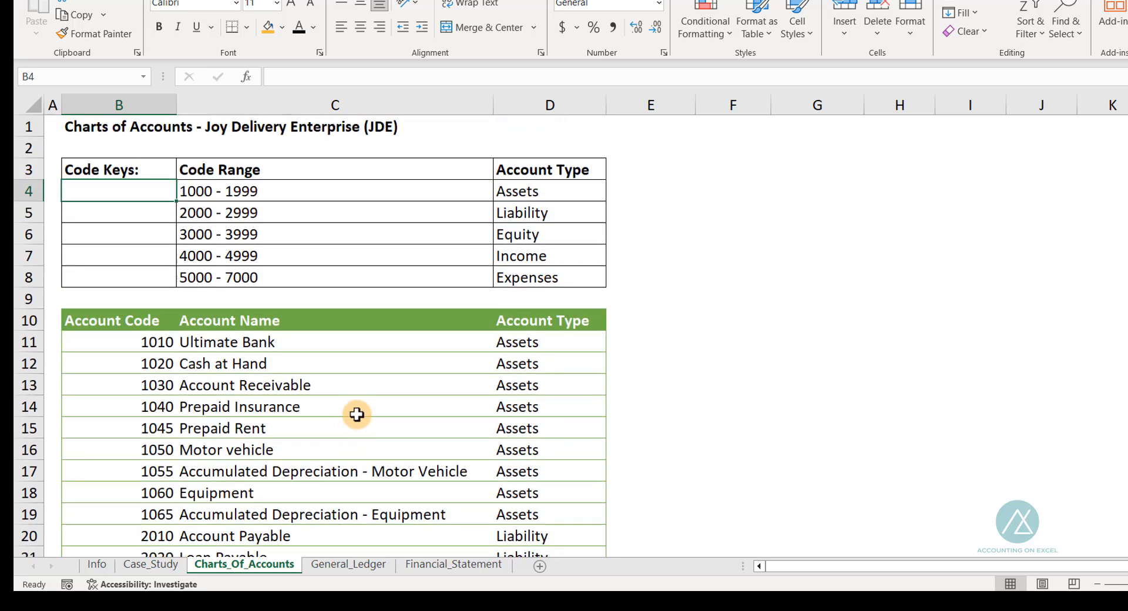
- Inspect the Debit and Credit columns and the Accuracy Check formula on the General_Ledger sheet
click(348, 566)
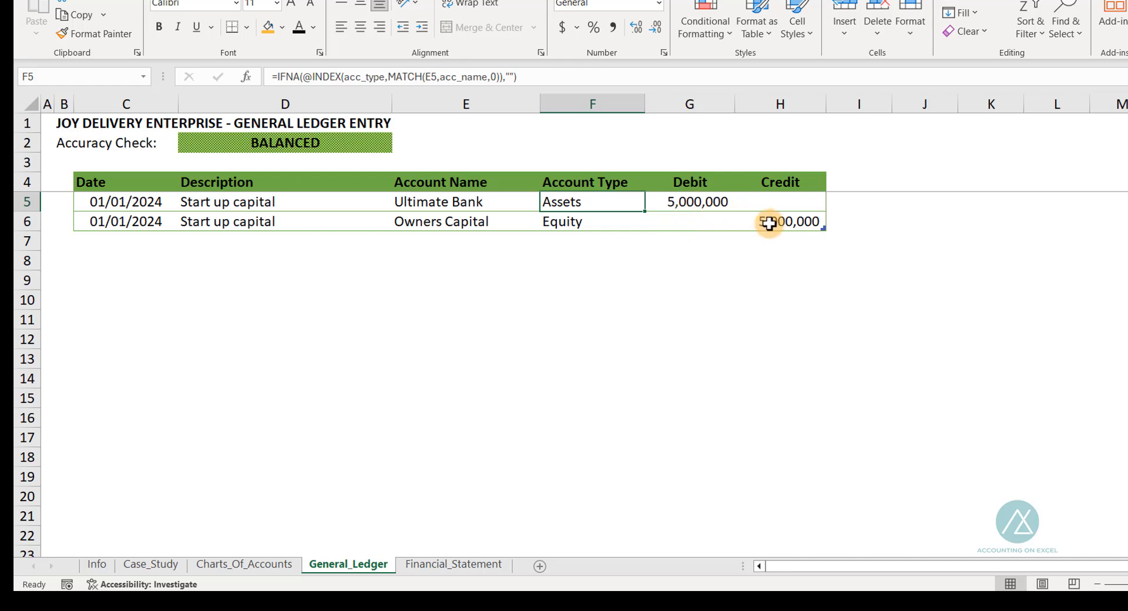
click(689, 173)
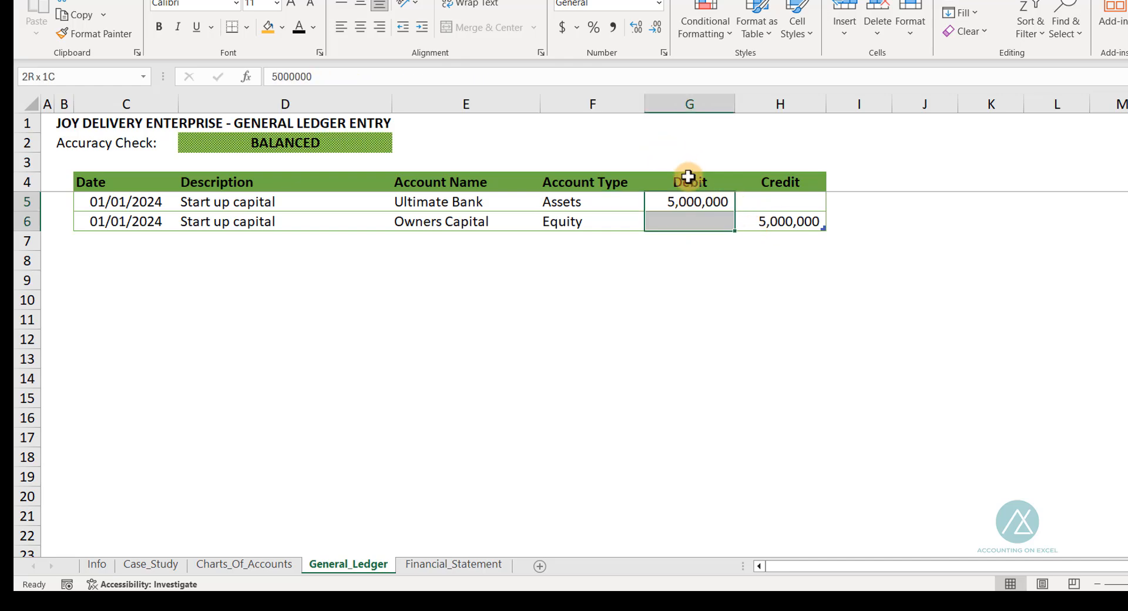
click(781, 168)
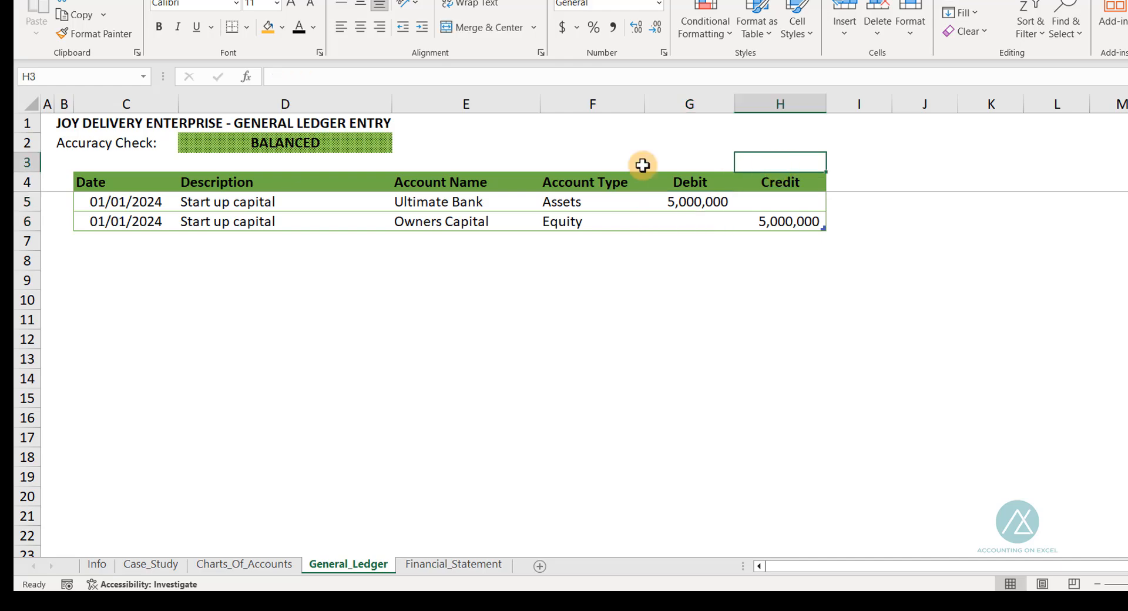
click(255, 146)
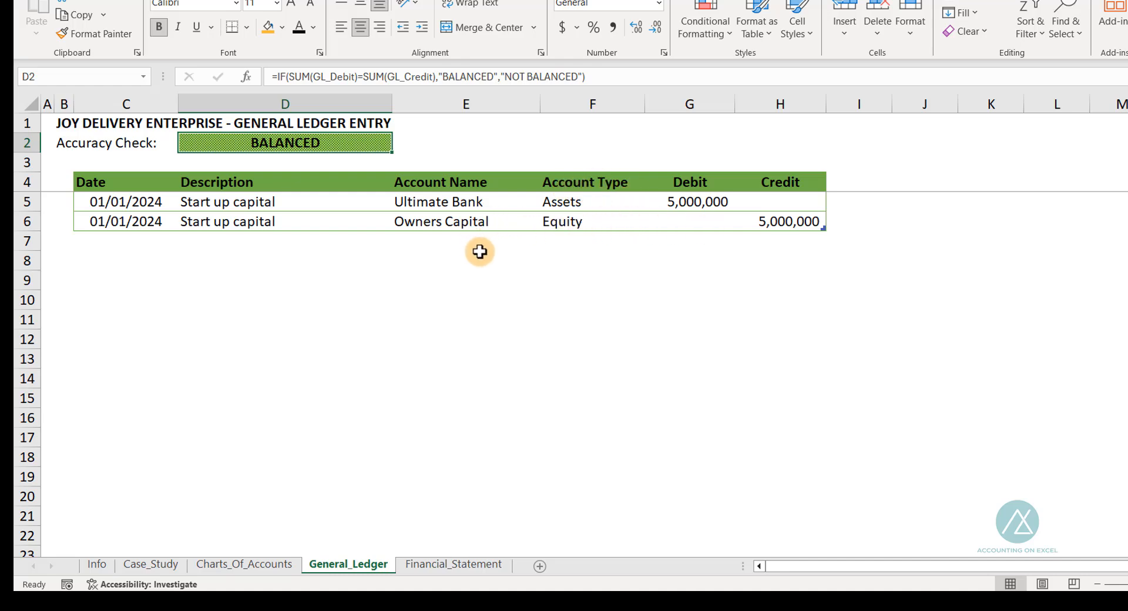
- Examine the balance check formula on the Financial_Statement sheet and read through the income statement and statement of financial position
click(456, 565)
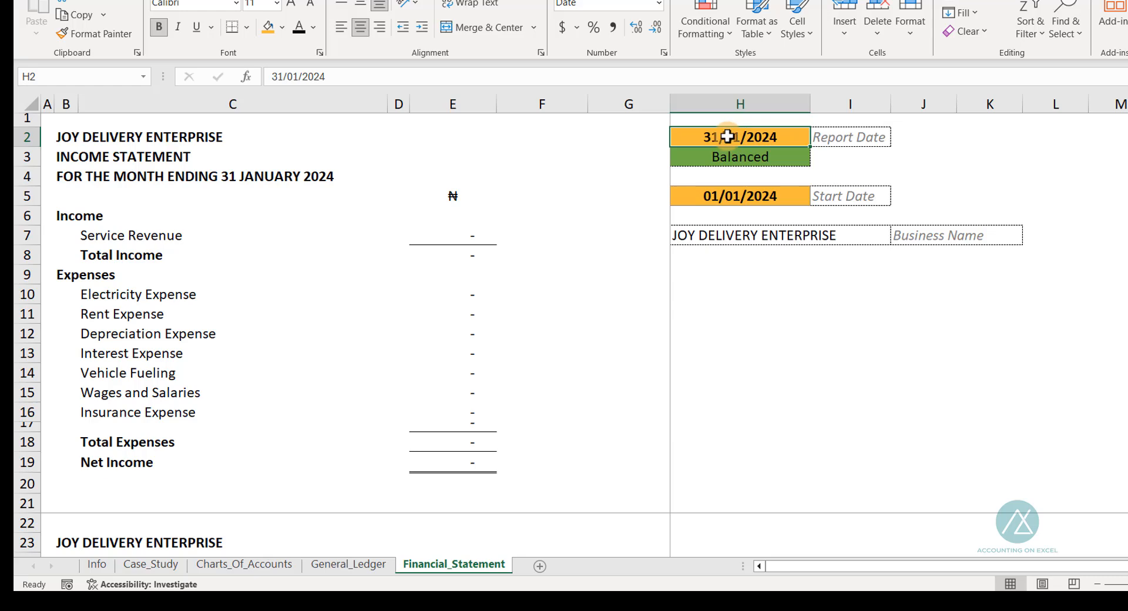
click(723, 159)
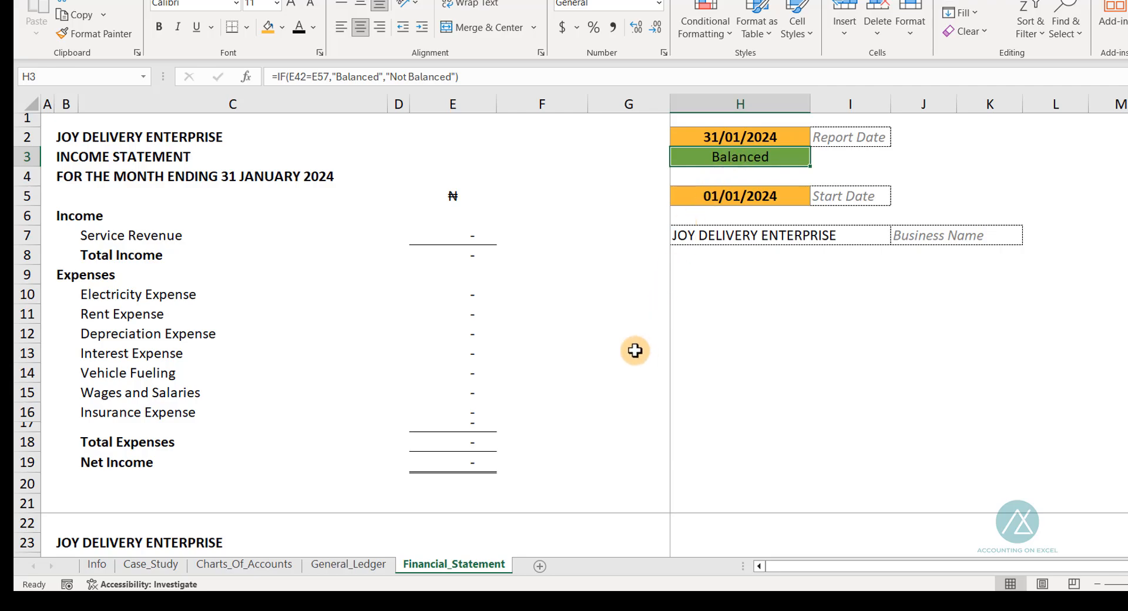
scroll(572, 413, down, 5)
scroll(520, 439, down, 12)
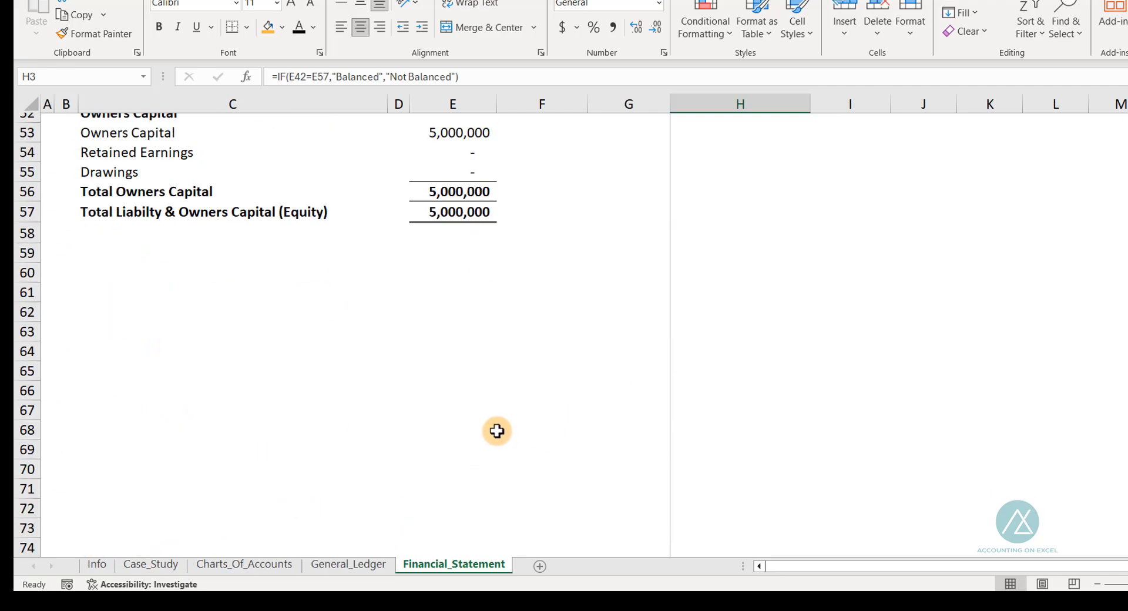
scroll(462, 238, up, 11)
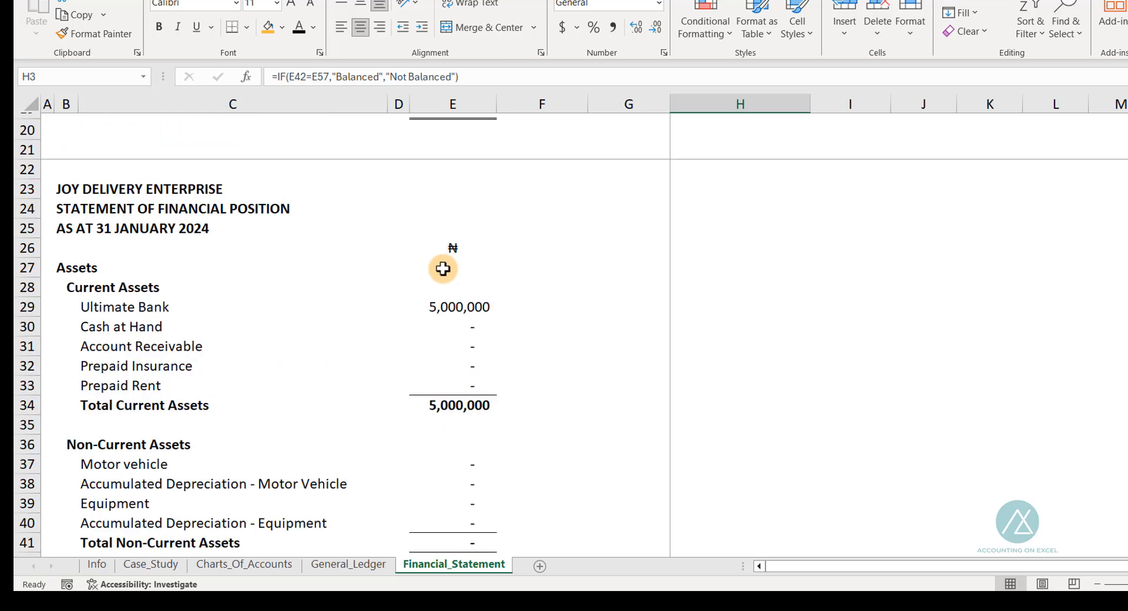
scroll(433, 423, down, 2)
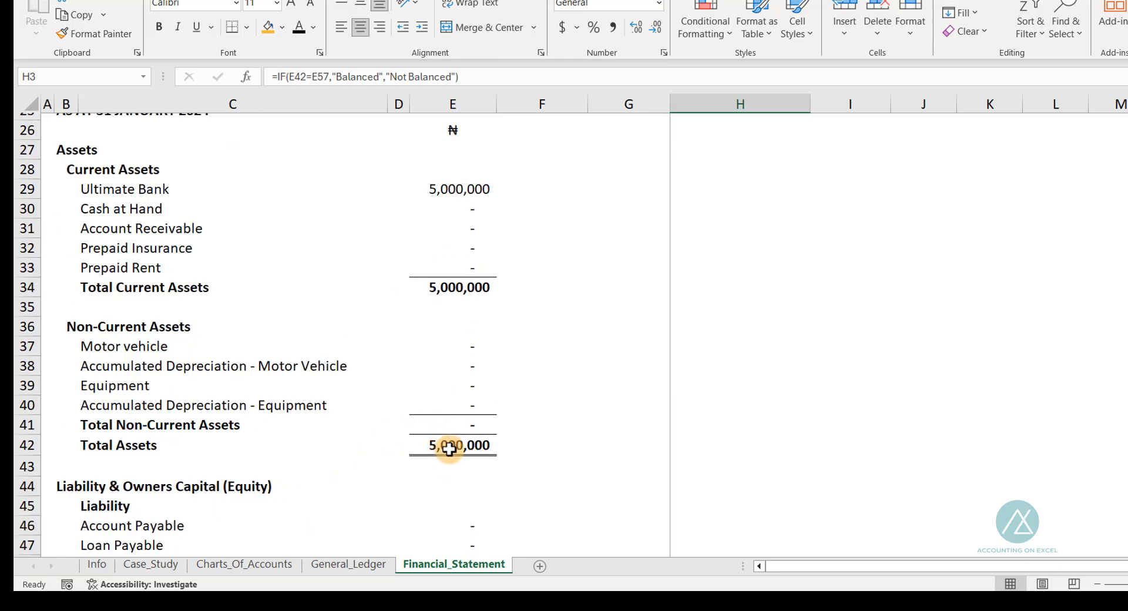
- Compare Total Assets with Total Liability & Owners Capital and inspect the balance check in H3 that relates them
click(456, 445)
scroll(470, 464, down, 2)
scroll(484, 485, down, 6)
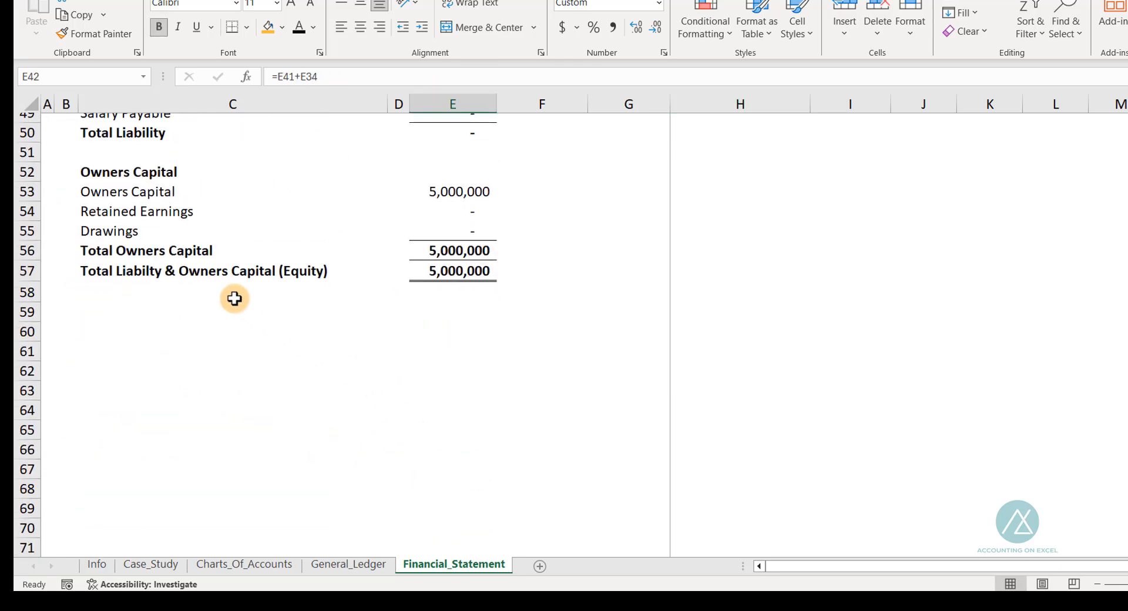
click(454, 273)
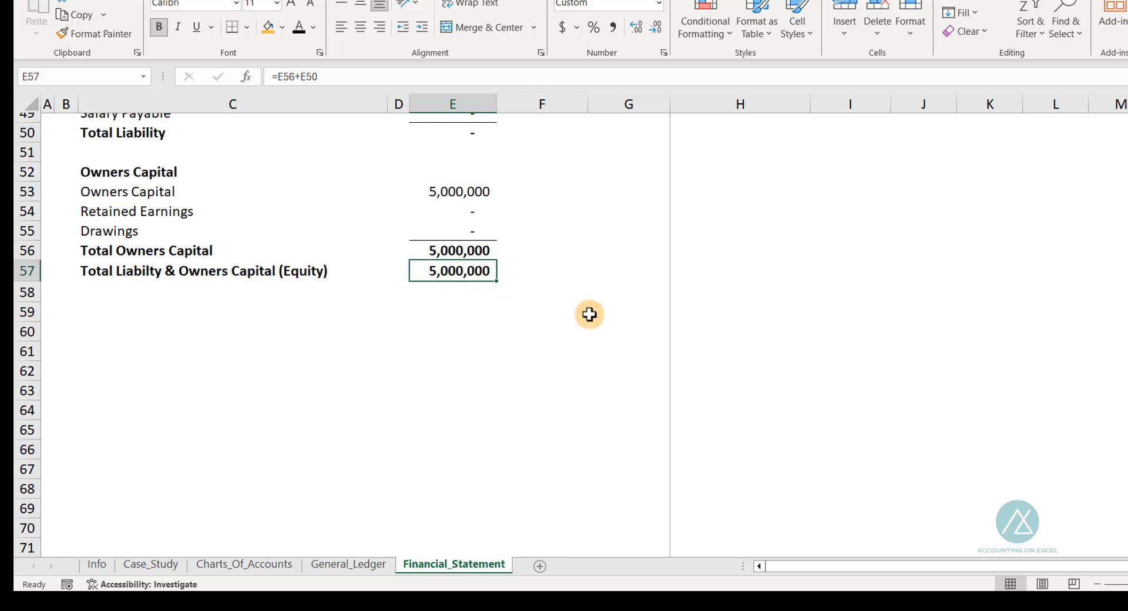
scroll(715, 284, up, 9)
scroll(715, 284, up, 7)
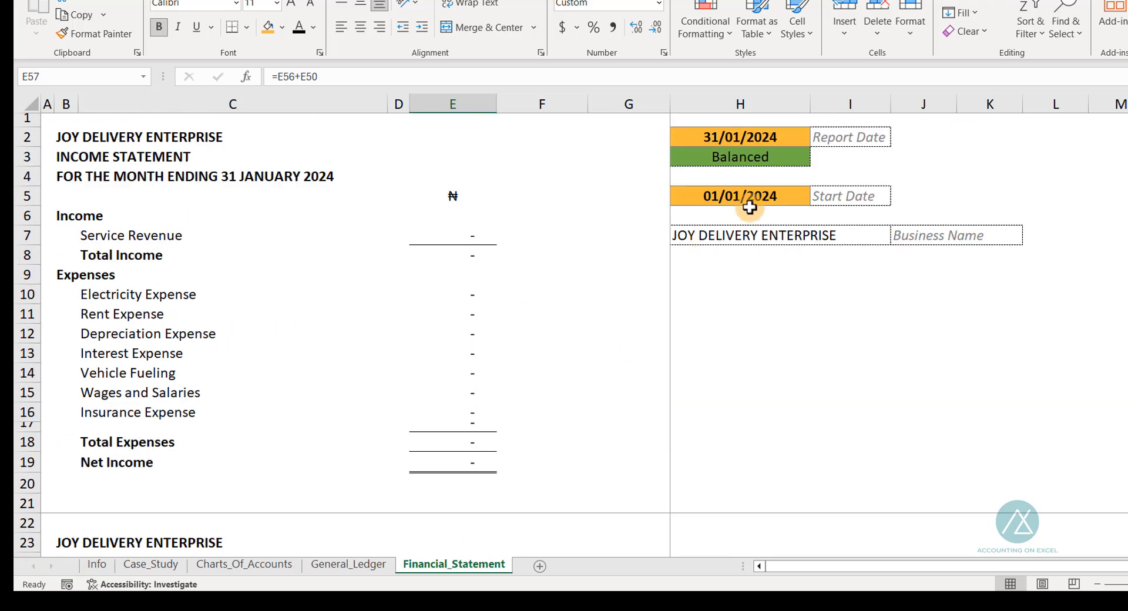
click(739, 157)
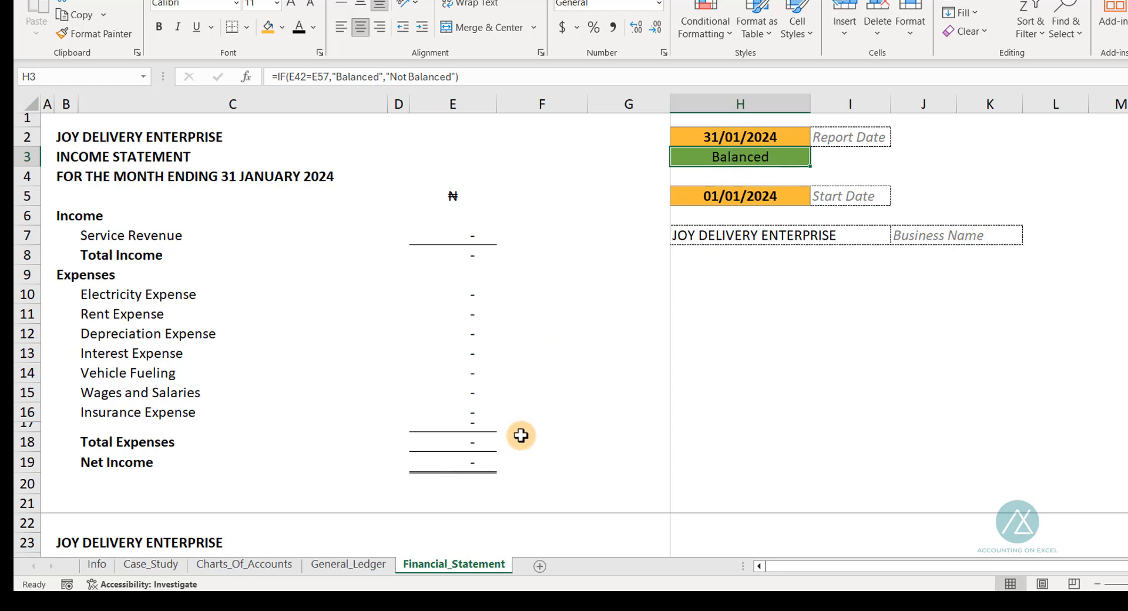
- Revisit the ledger's accuracy check and examine the Report Date, Start Date and Business Name cells on the Financial_Statement sheet
click(352, 566)
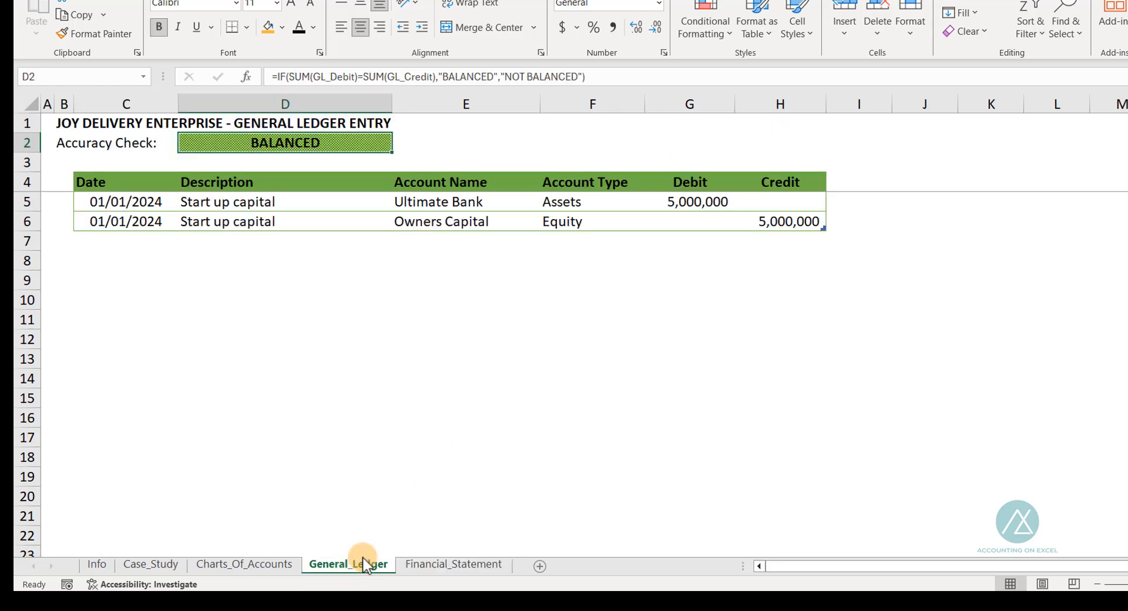
click(449, 566)
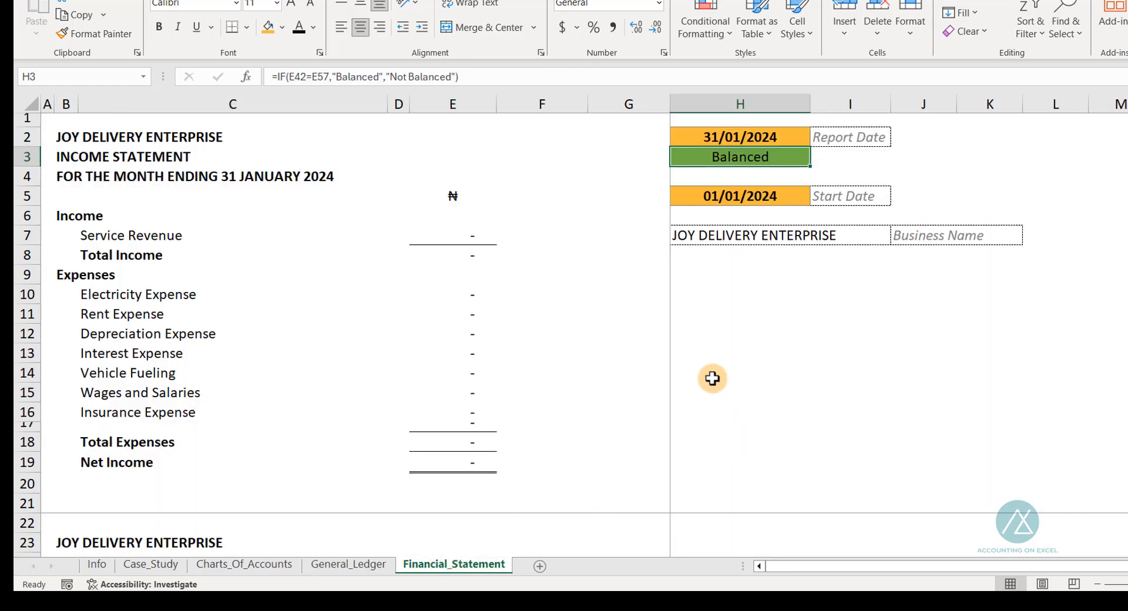
click(734, 198)
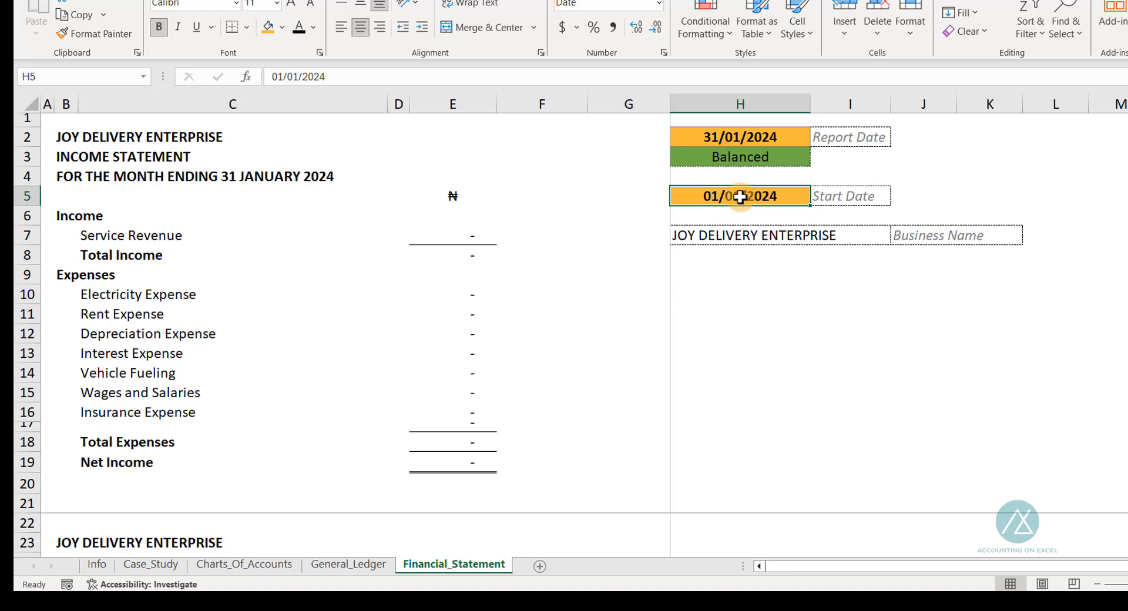
click(706, 135)
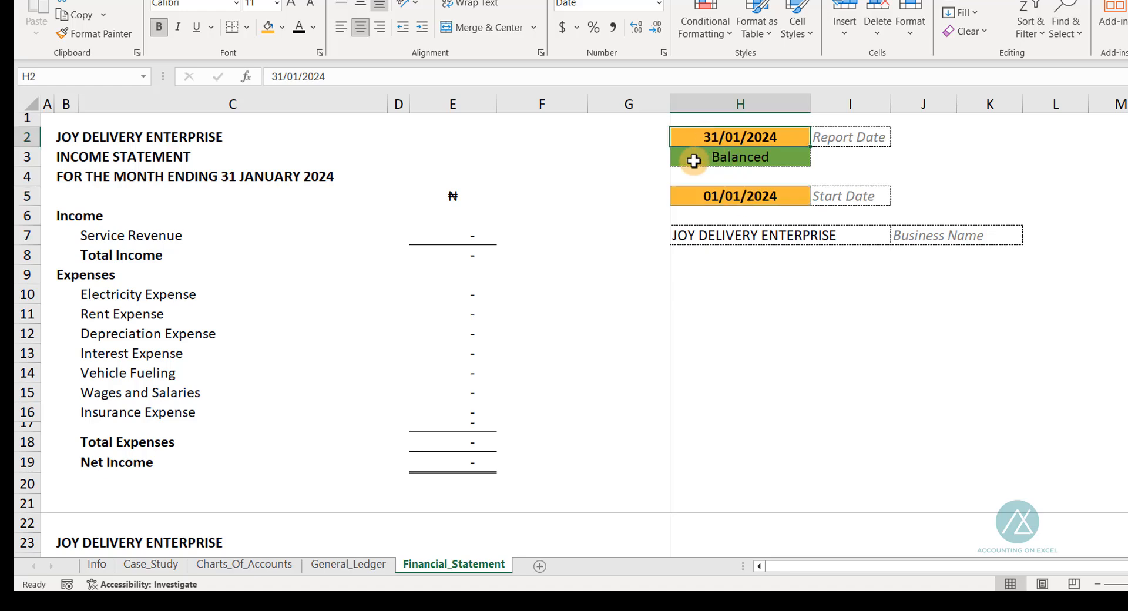
click(703, 196)
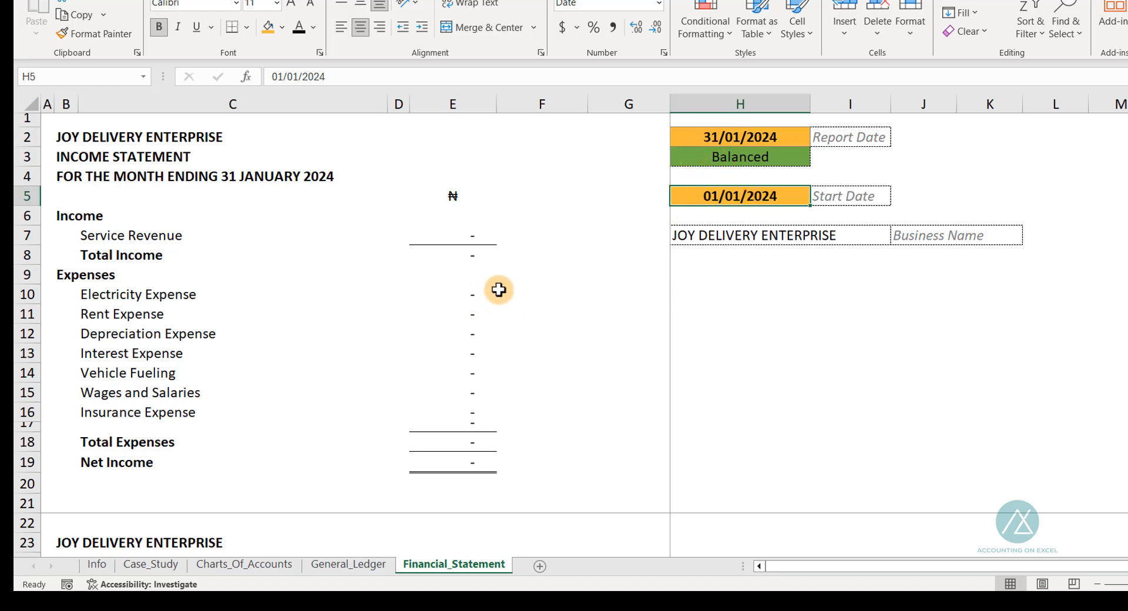
click(769, 238)
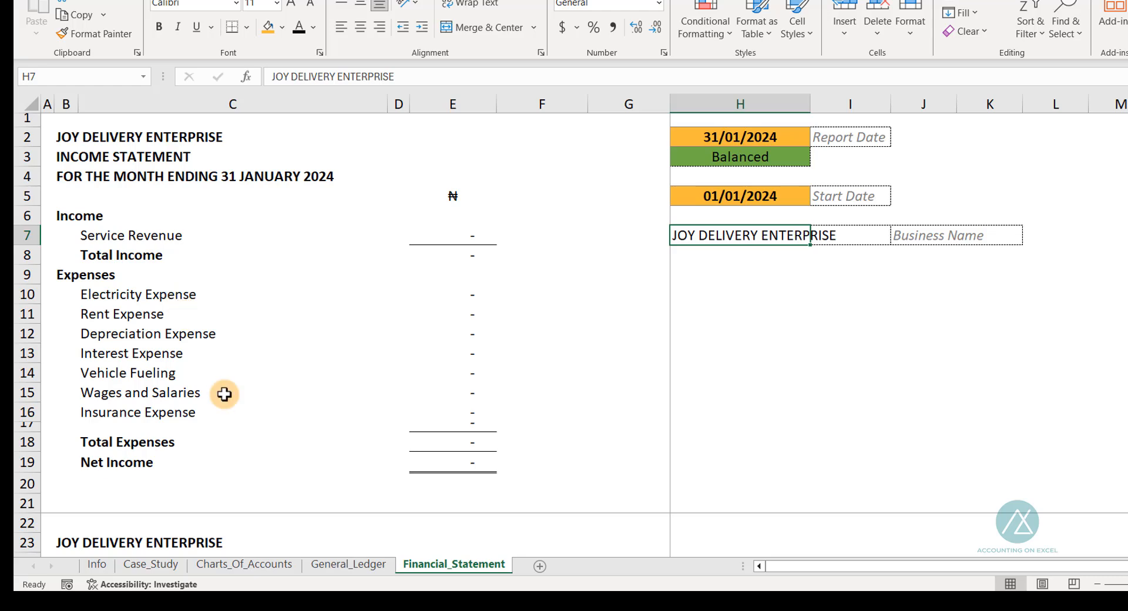
click(717, 139)
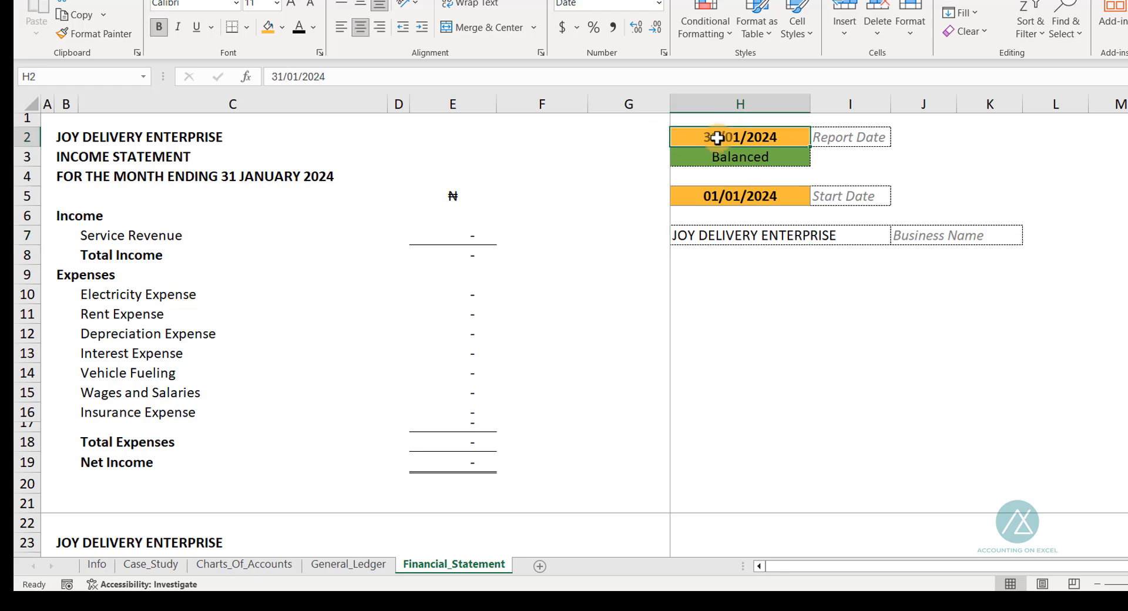
click(698, 200)
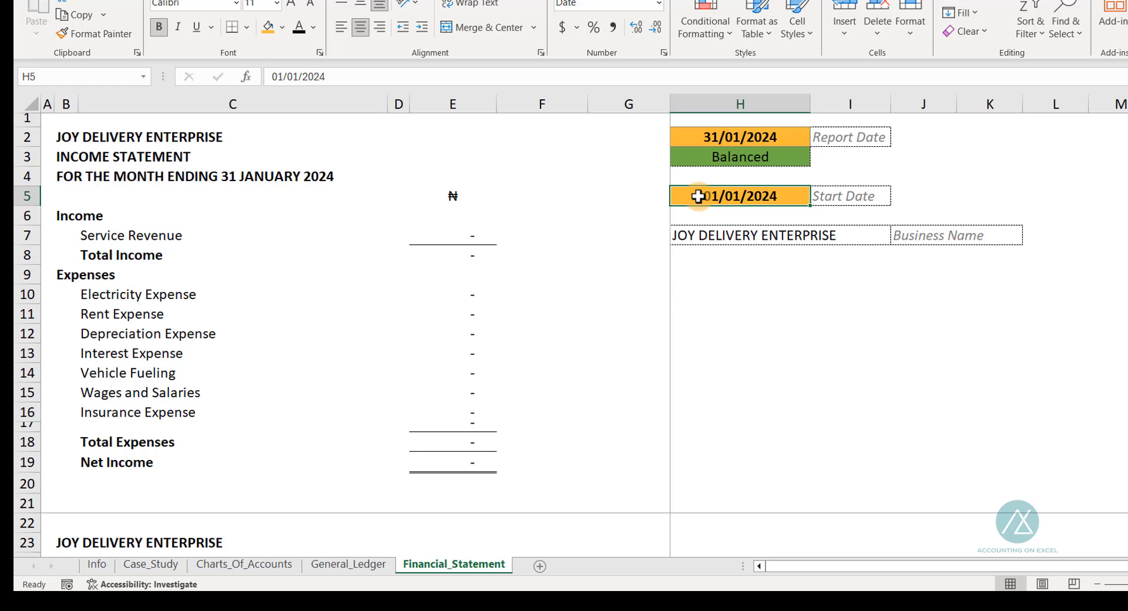
click(690, 236)
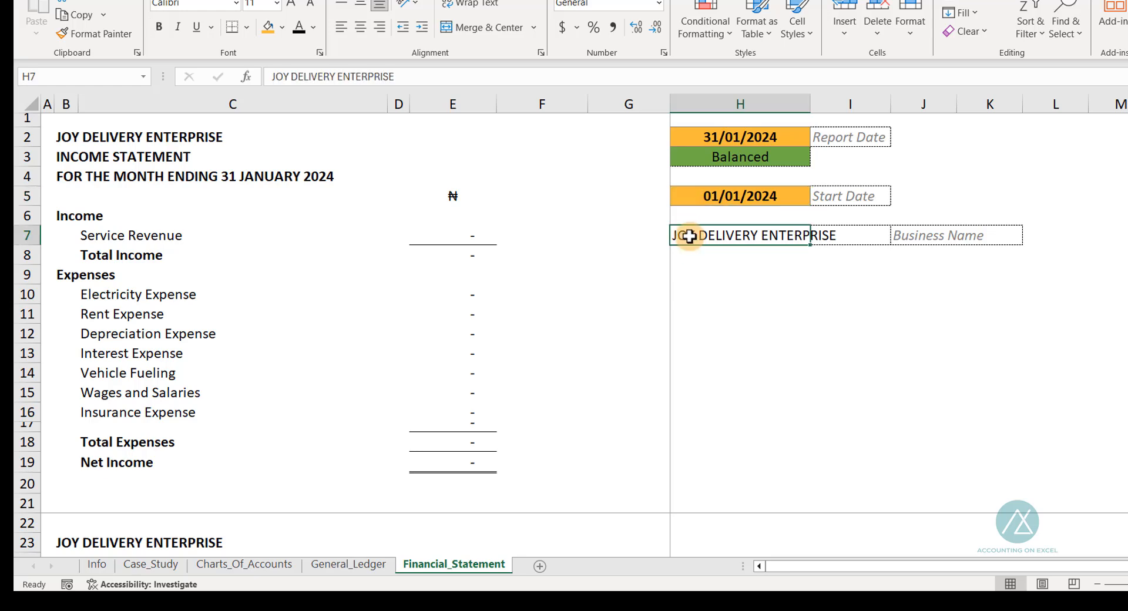
- Review the case study and the first General_Ledger entry's fields, and compare the Account Name choices with the chart of accounts
click(163, 566)
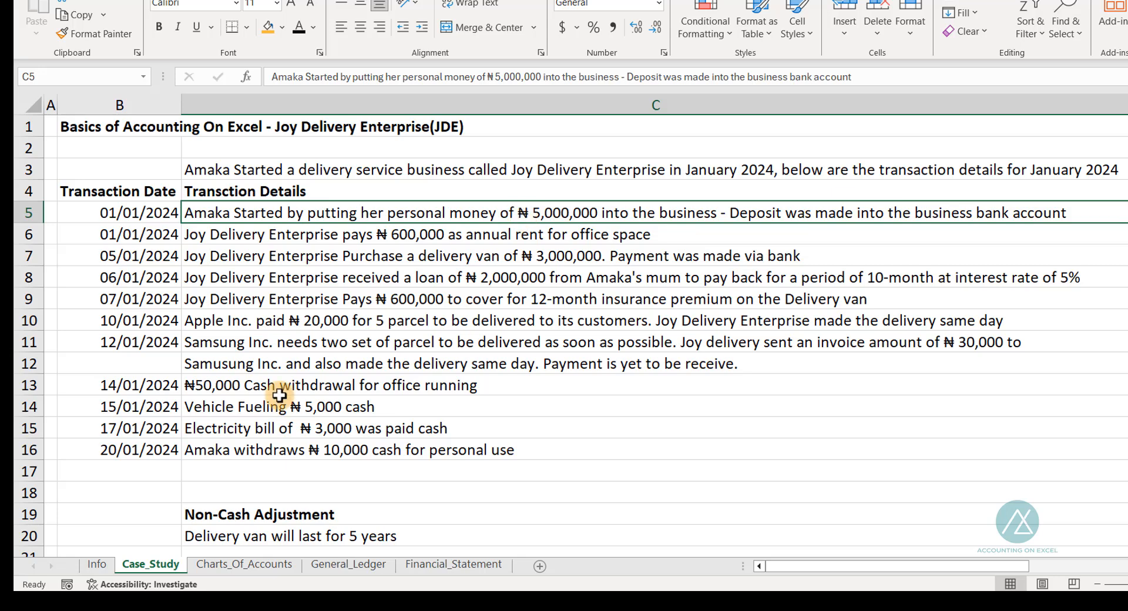
click(329, 565)
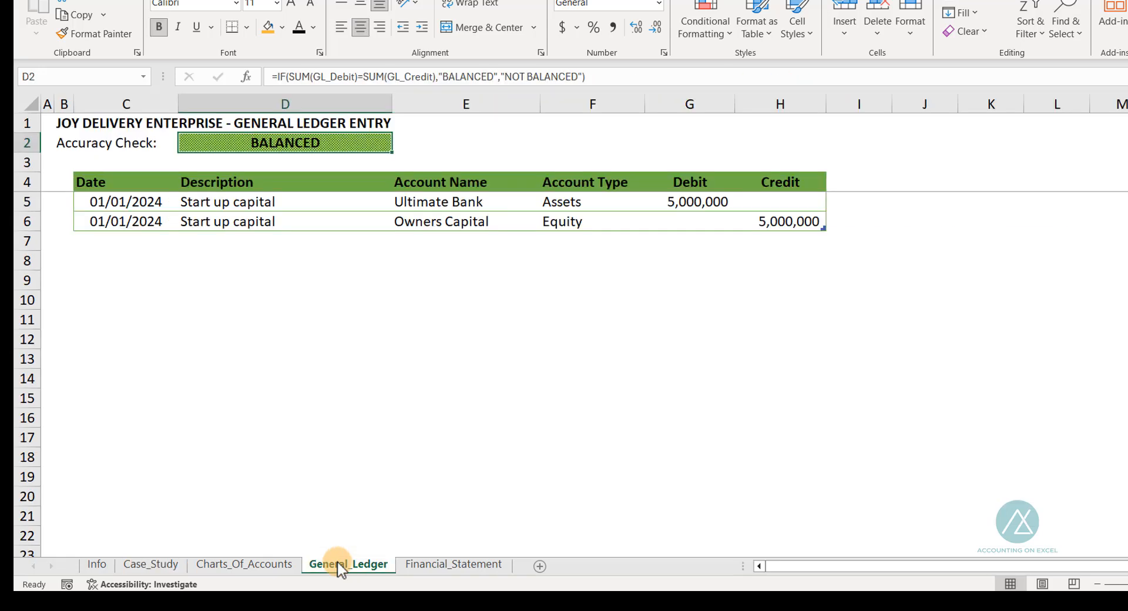
click(101, 202)
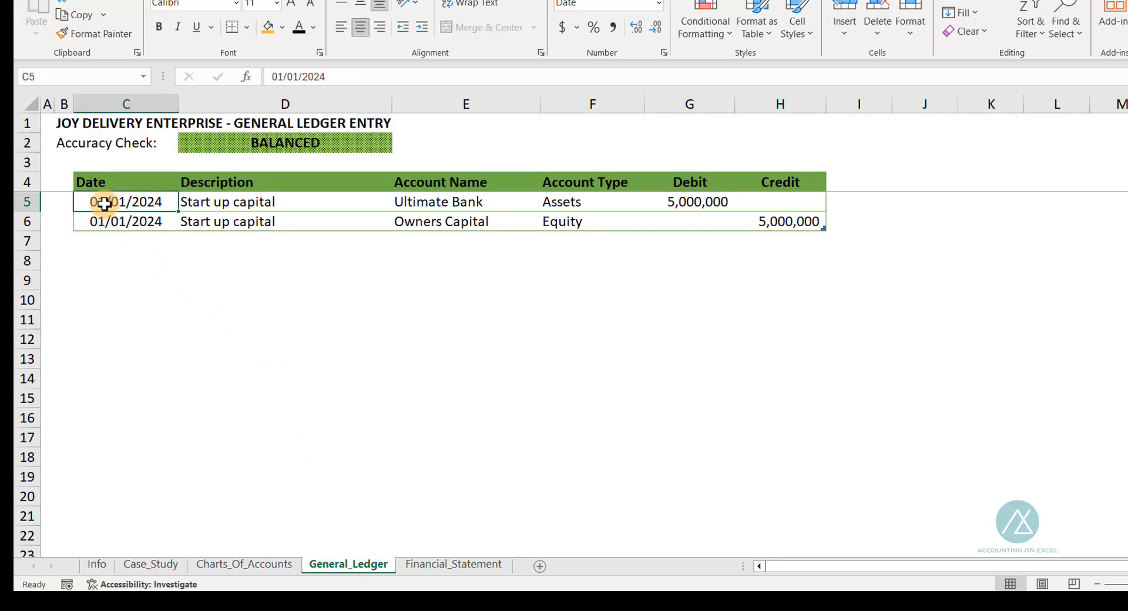
click(215, 204)
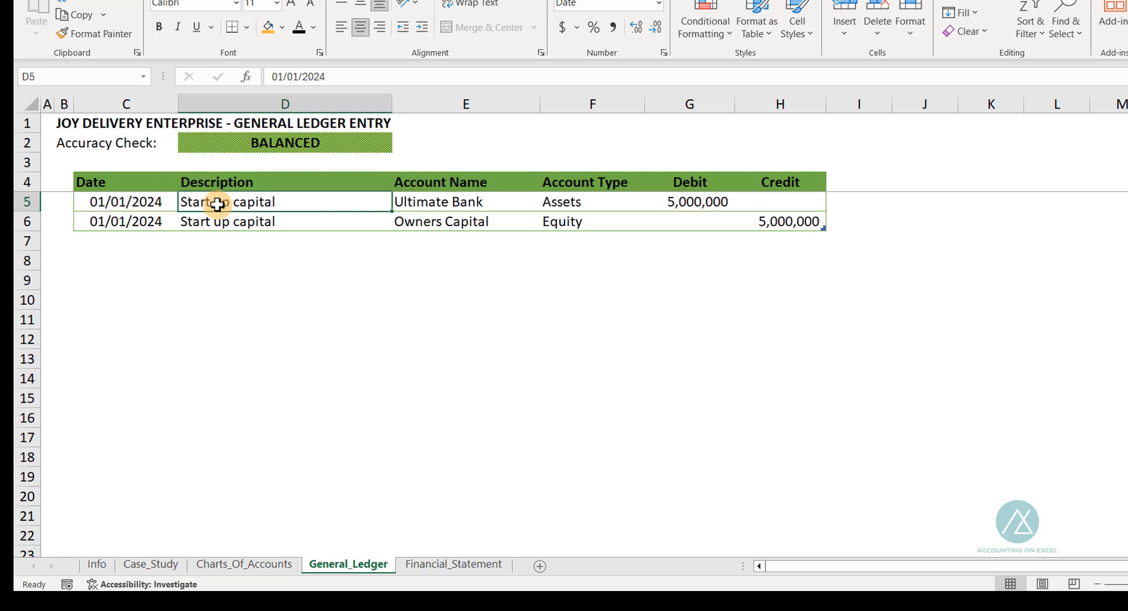
click(440, 206)
click(547, 204)
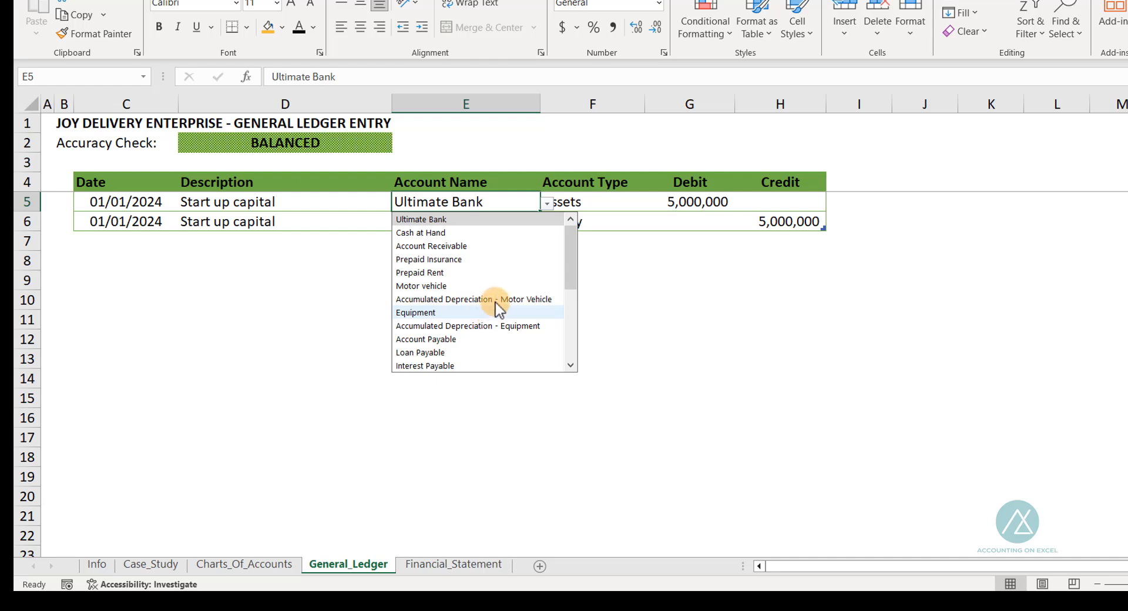
click(215, 564)
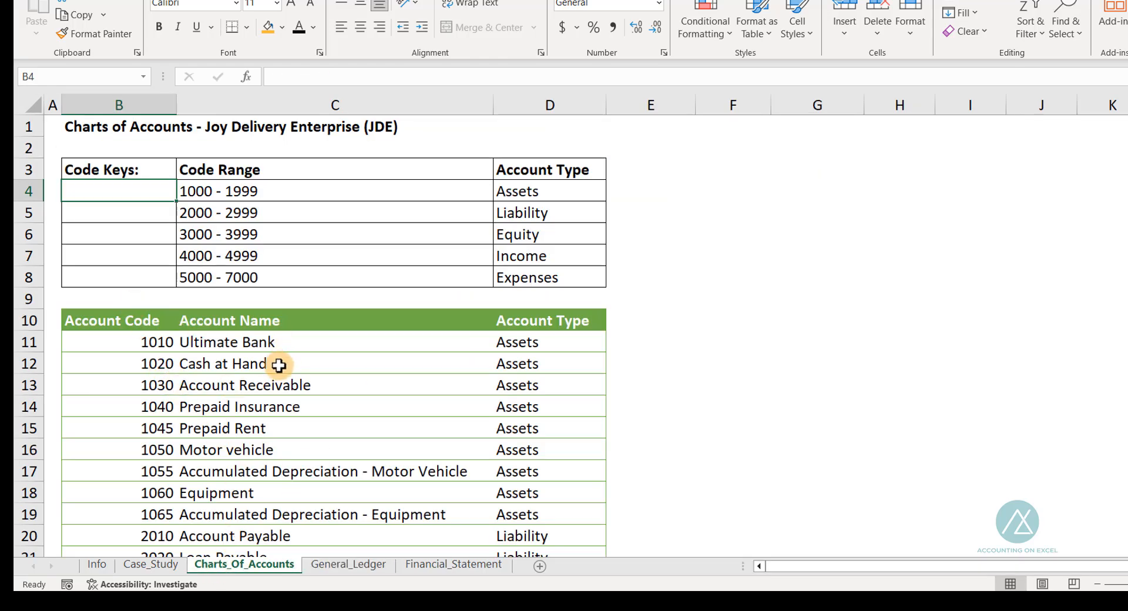
- Examine the Ultimate Bank ledger line's Account Name choices, Account Type formula and Debit amount, and compare its account type with the chart of accounts
click(329, 566)
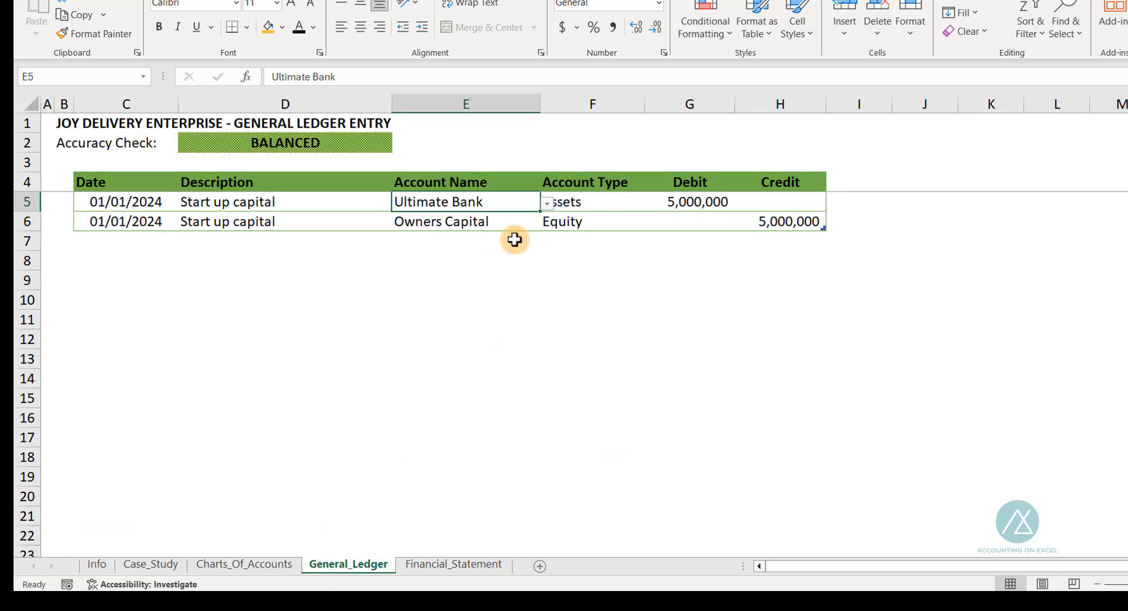
click(547, 204)
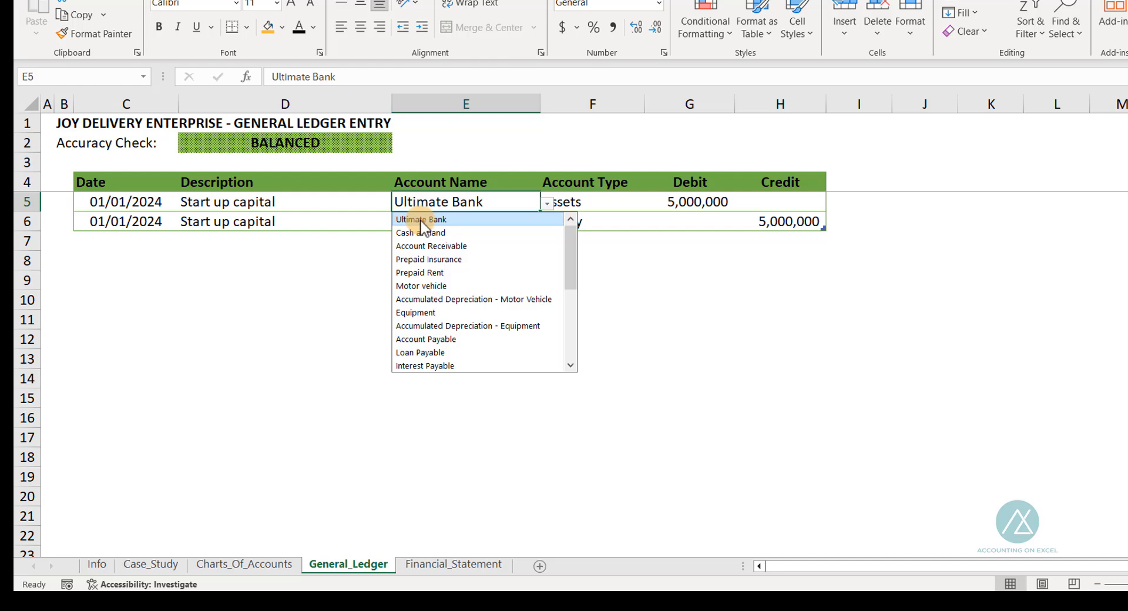
click(434, 201)
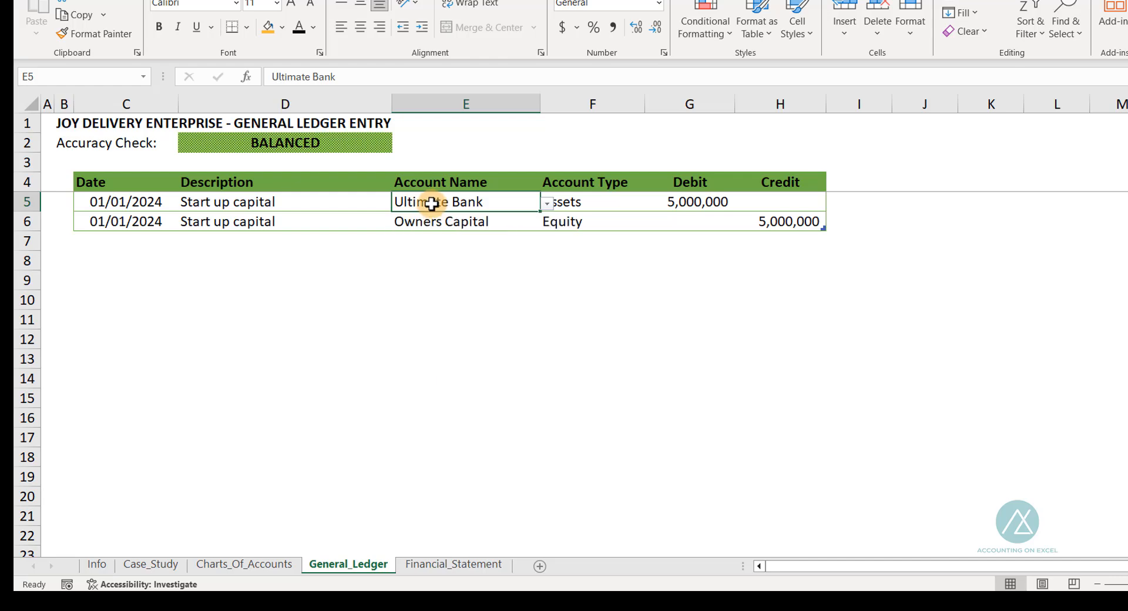
click(570, 203)
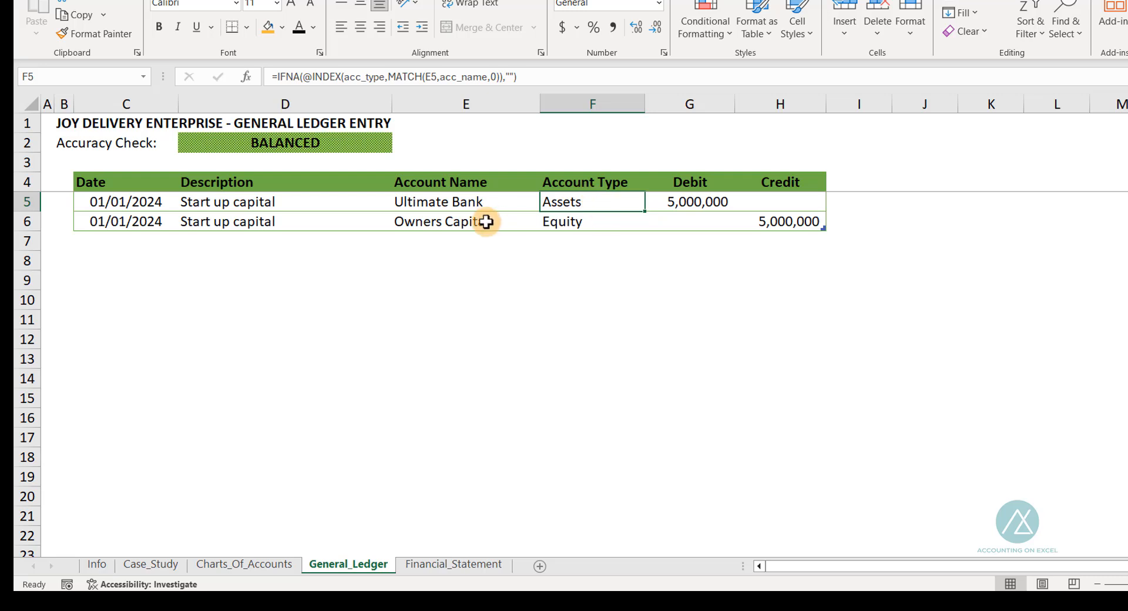
click(476, 204)
click(605, 205)
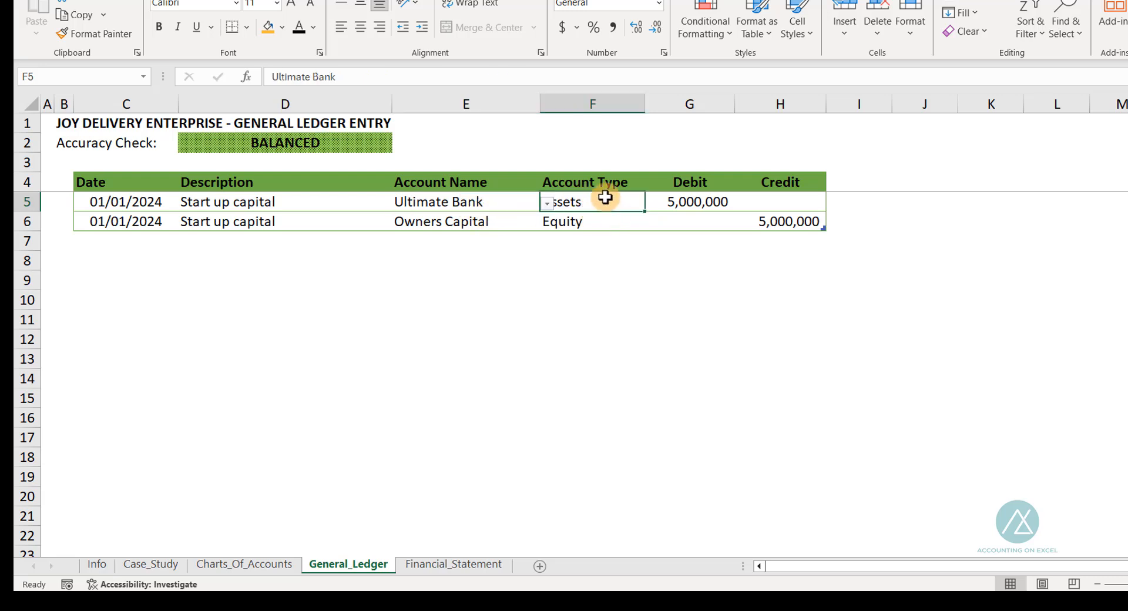
click(252, 565)
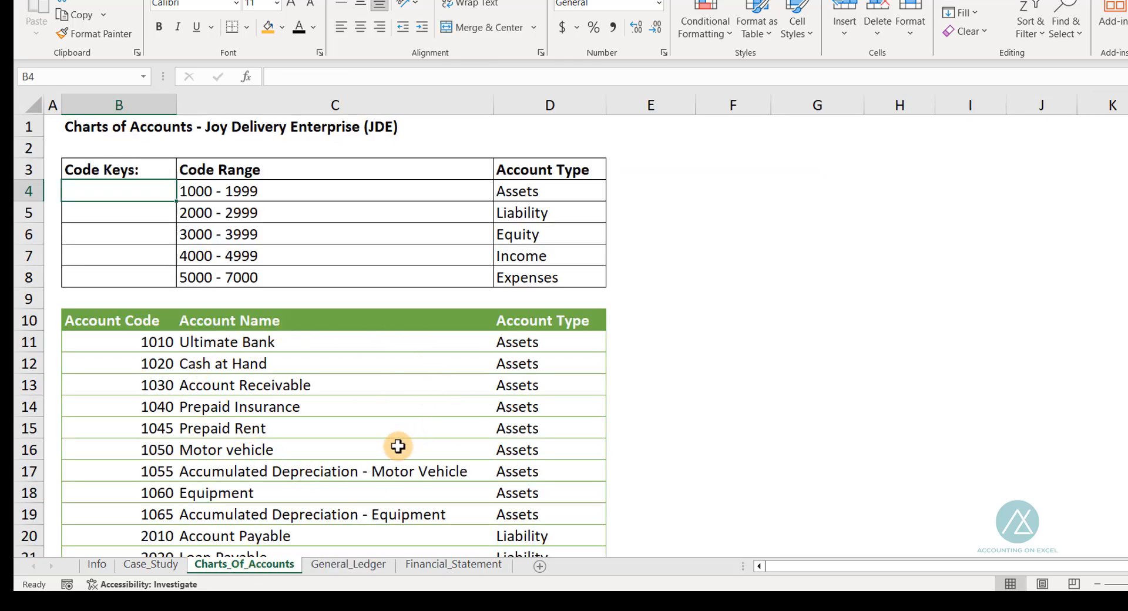
click(352, 568)
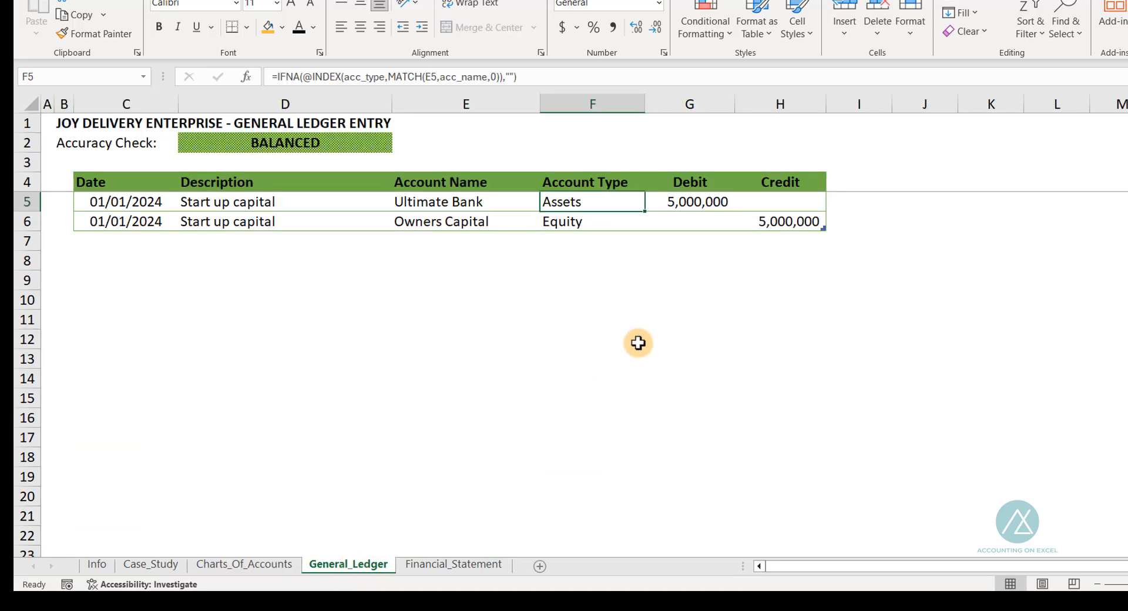
click(684, 207)
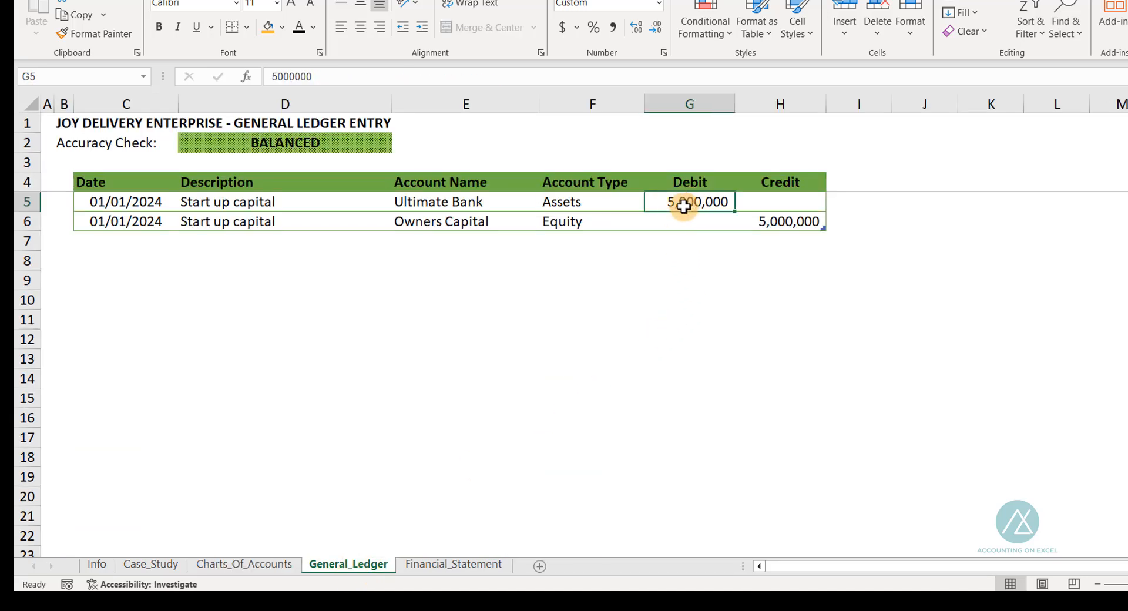
- Examine the Owners Capital ledger line's date, description, Account Name choices, Account Type formula and Credit amount
click(121, 229)
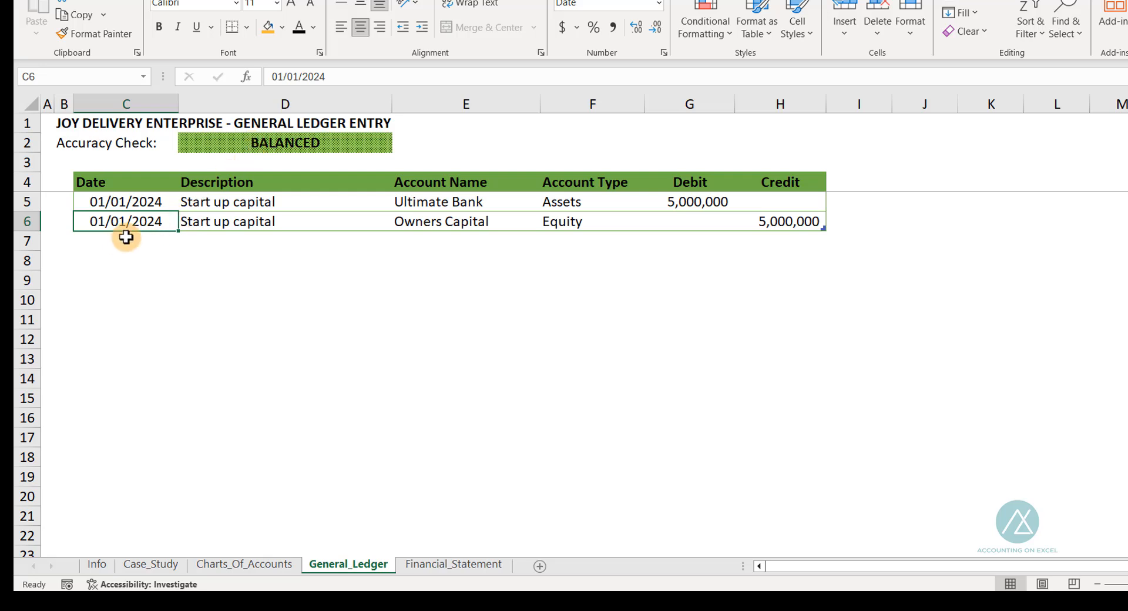
click(233, 223)
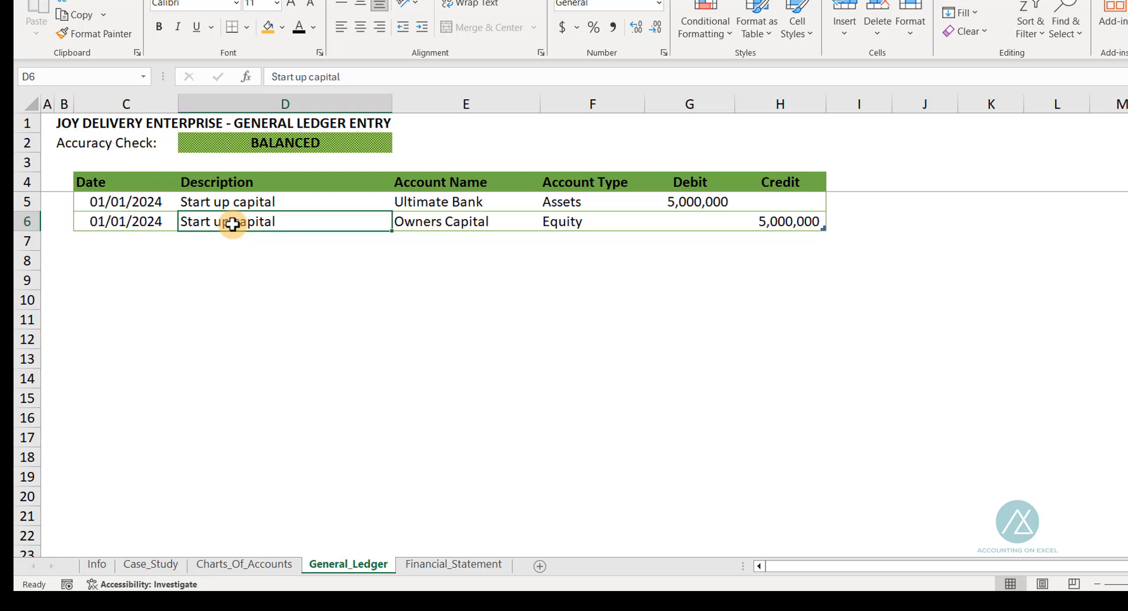
click(428, 227)
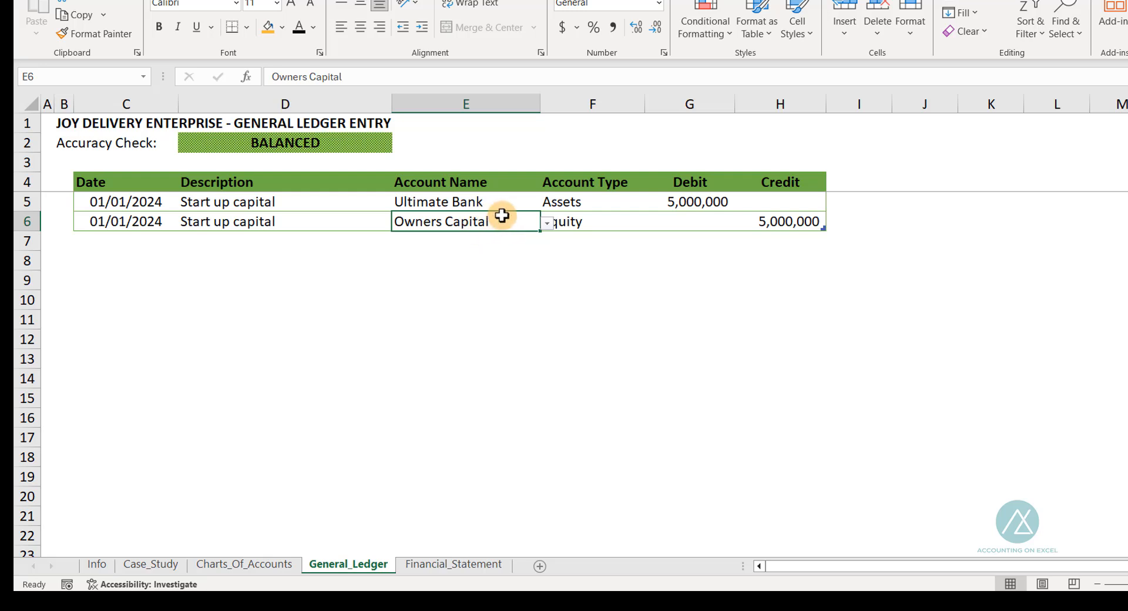
click(547, 224)
scroll(483, 362, down, 2)
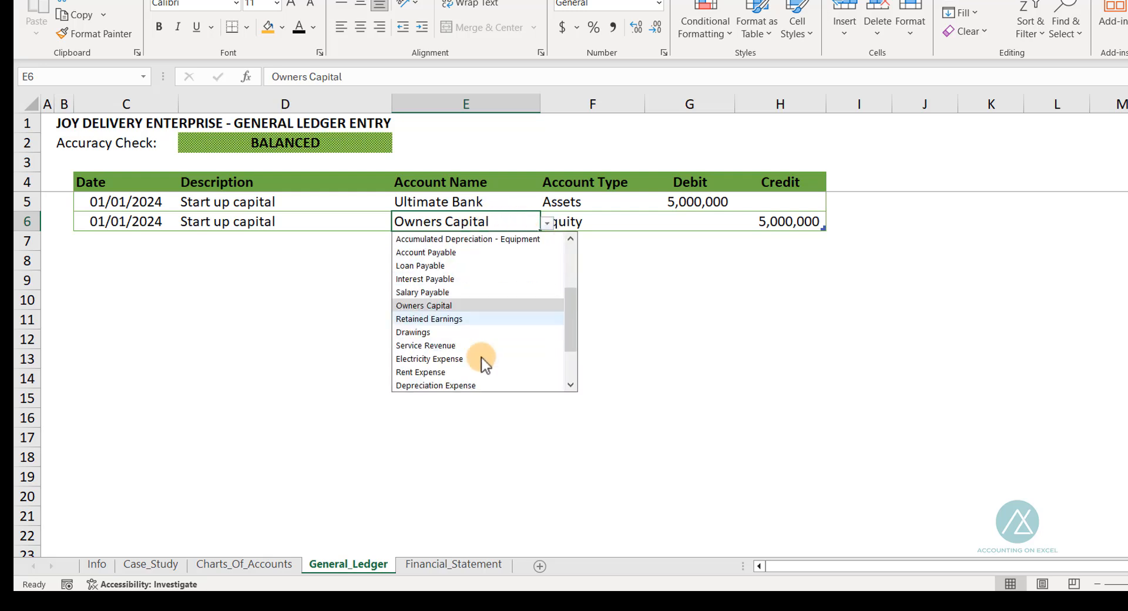
click(439, 305)
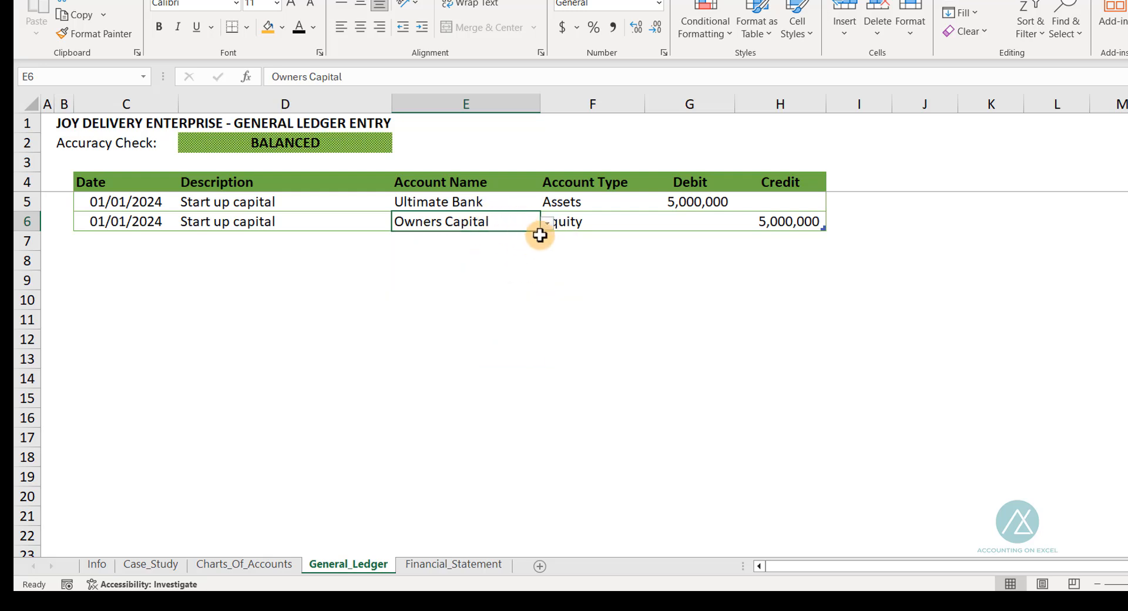
click(568, 222)
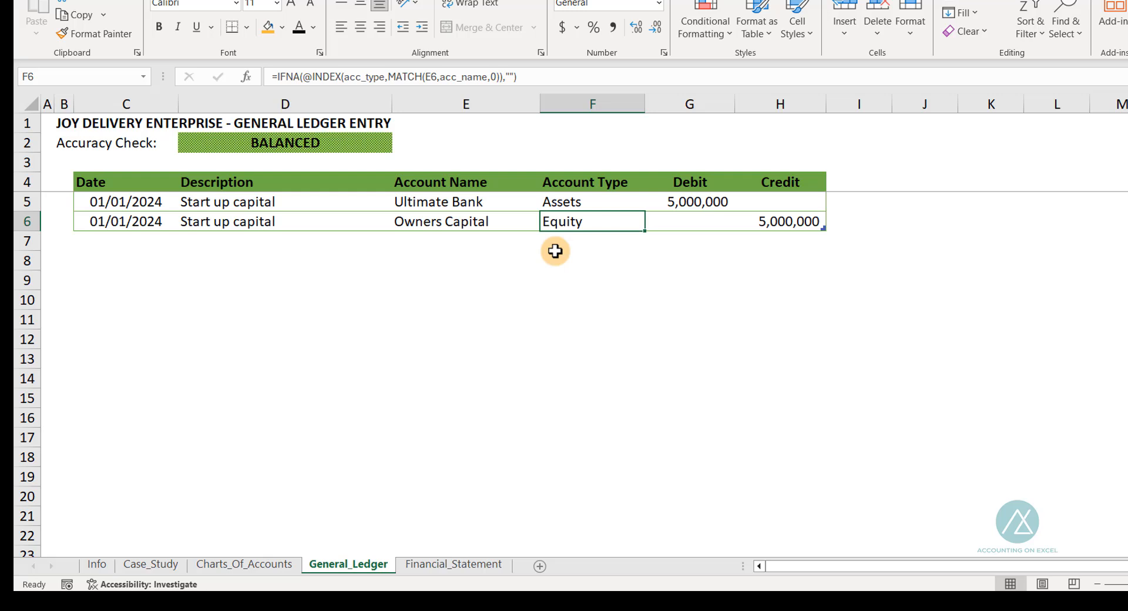
click(788, 222)
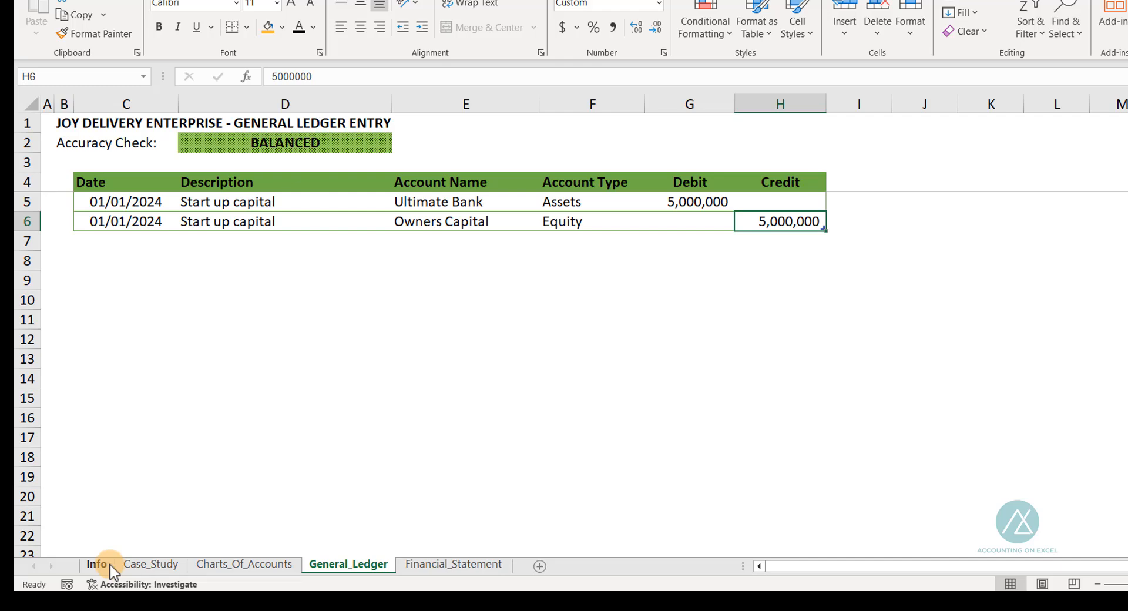
- Check the annual rent transaction in the case study and start a new General_Ledger row dated 01/01/2024 with the description Annual Rent
click(144, 567)
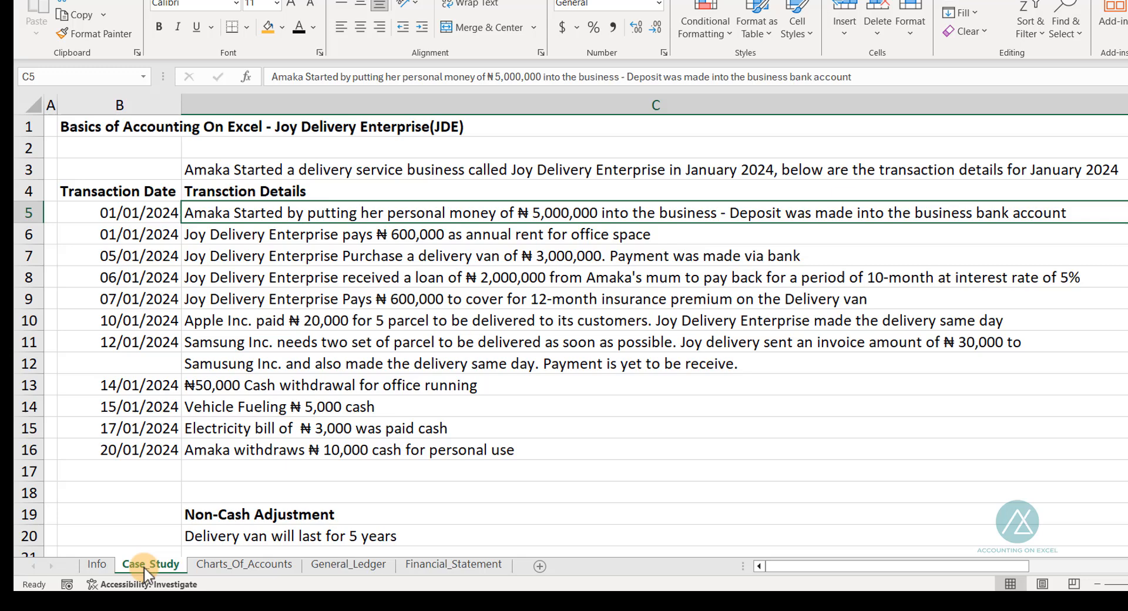
click(217, 237)
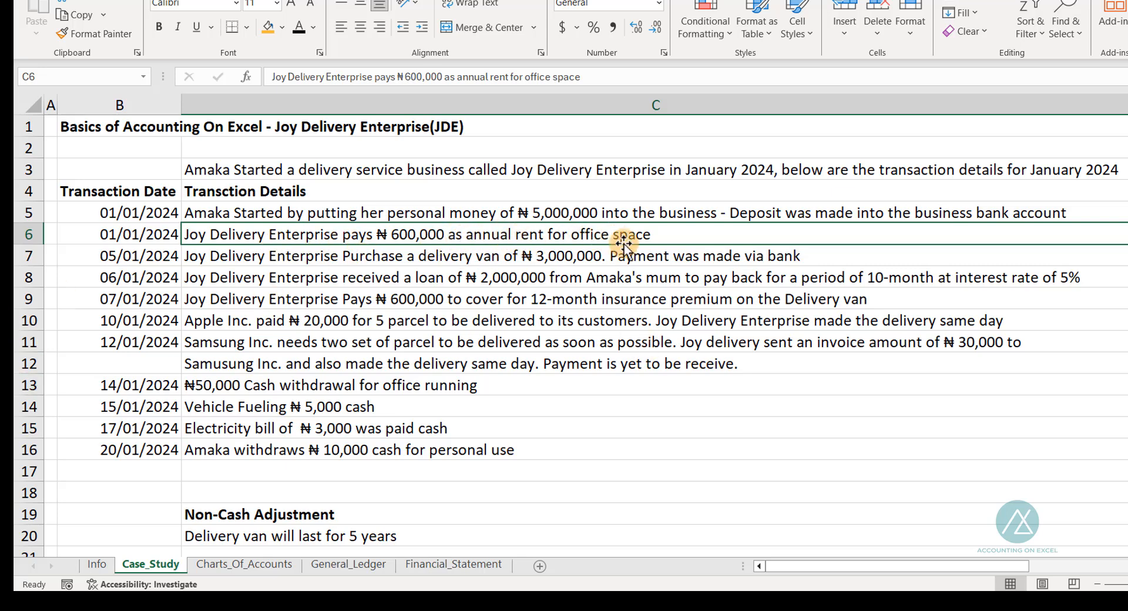
click(323, 565)
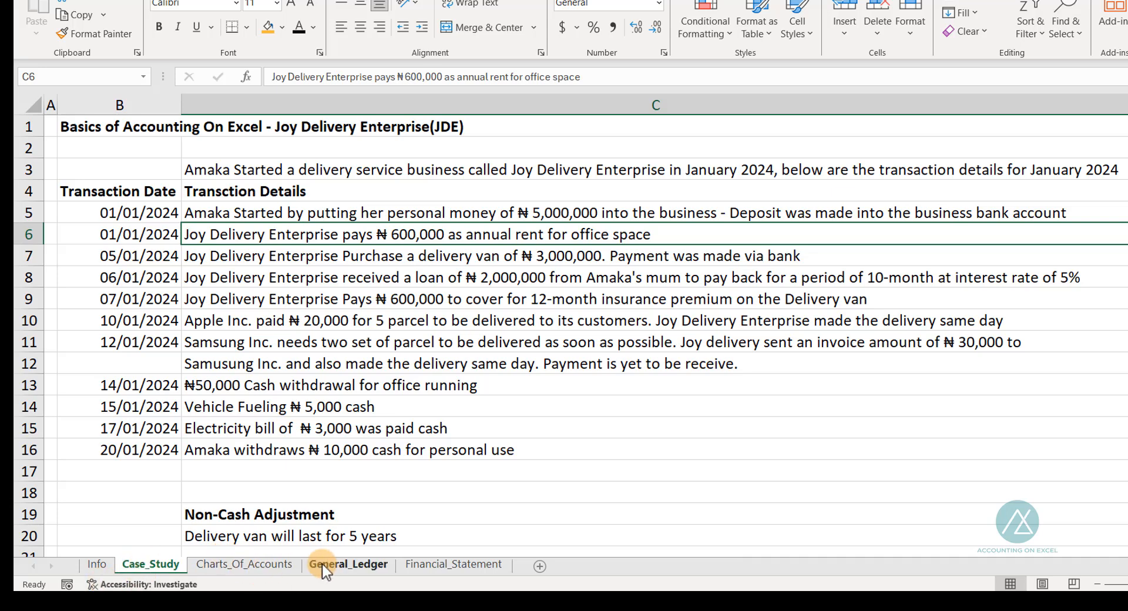
click(118, 236)
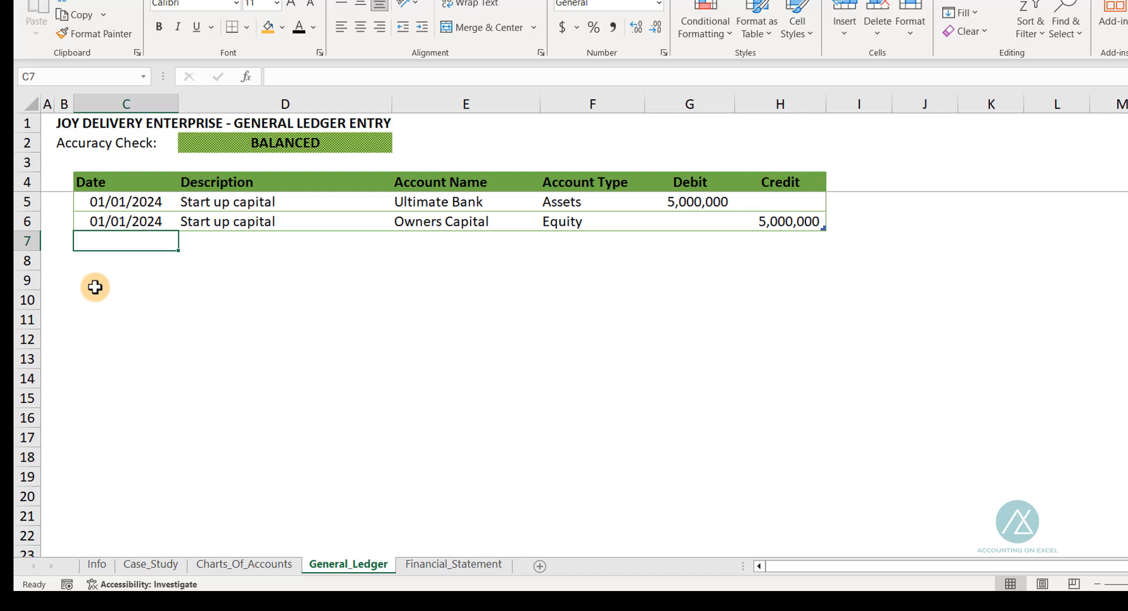
key(ctrl+d)
key(Tab)
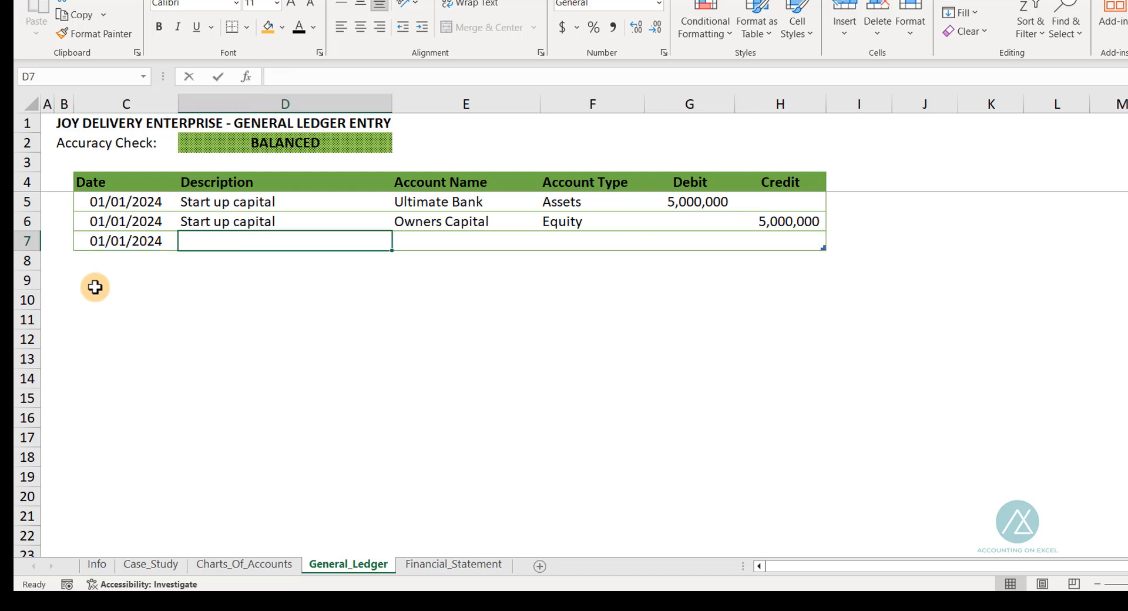
text(Annual Rent)
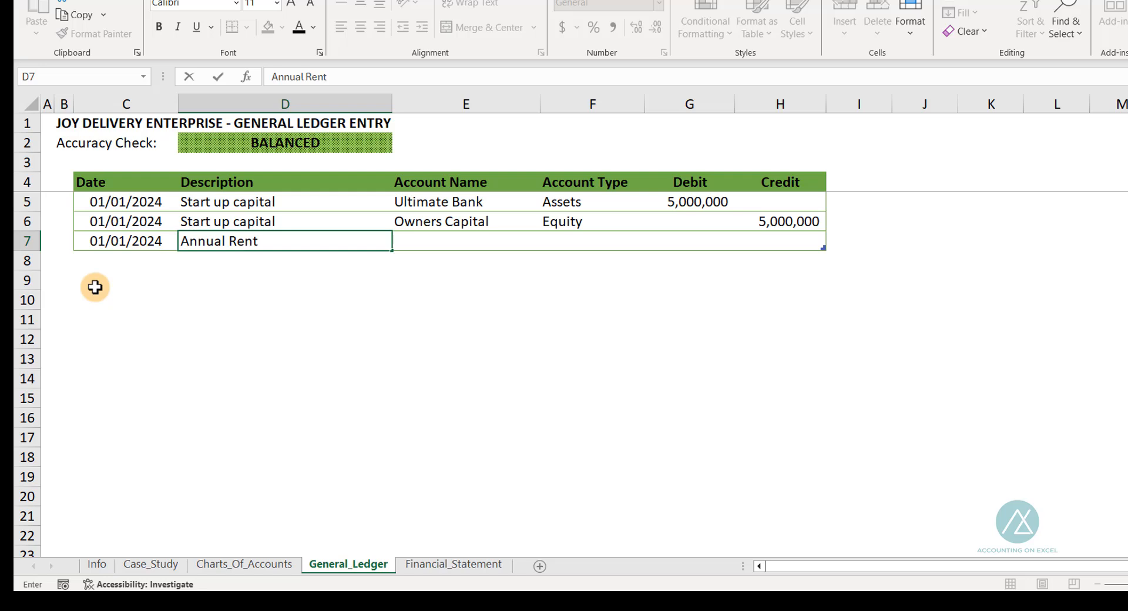
key(Tab)
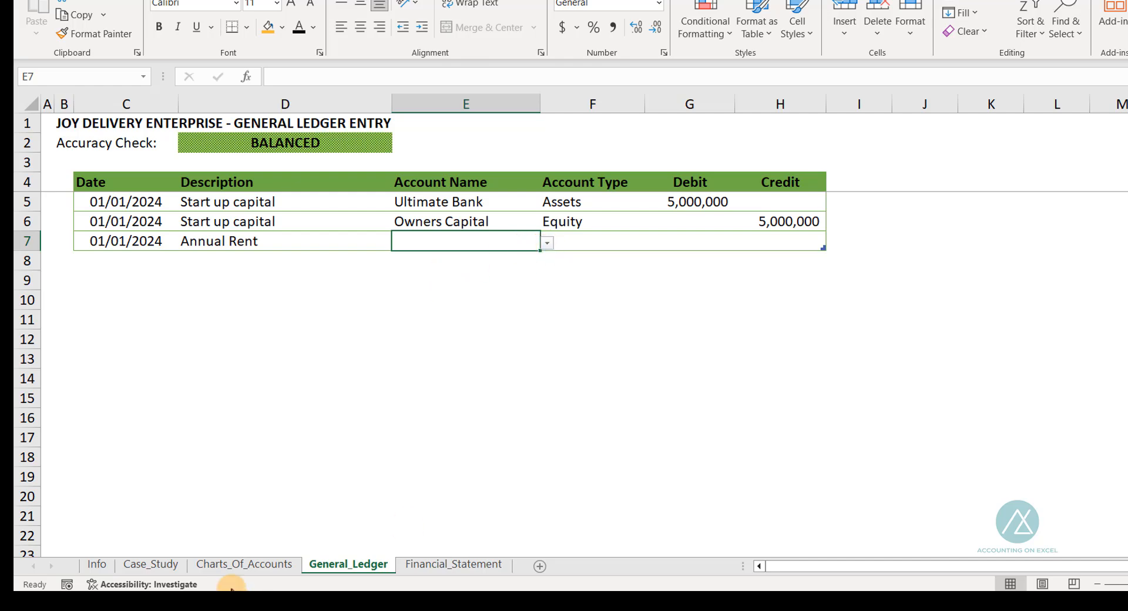
- Set the Annual Rent row's Account Name to Prepaid Rent and enter a debit of 600000, consulting the case study transaction
click(151, 566)
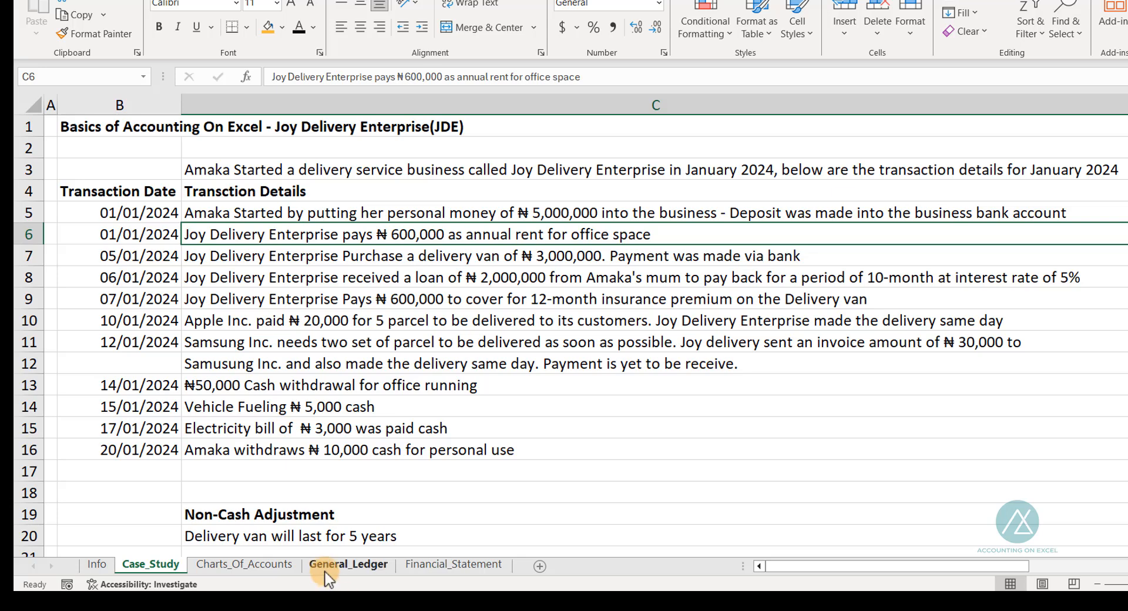
click(352, 566)
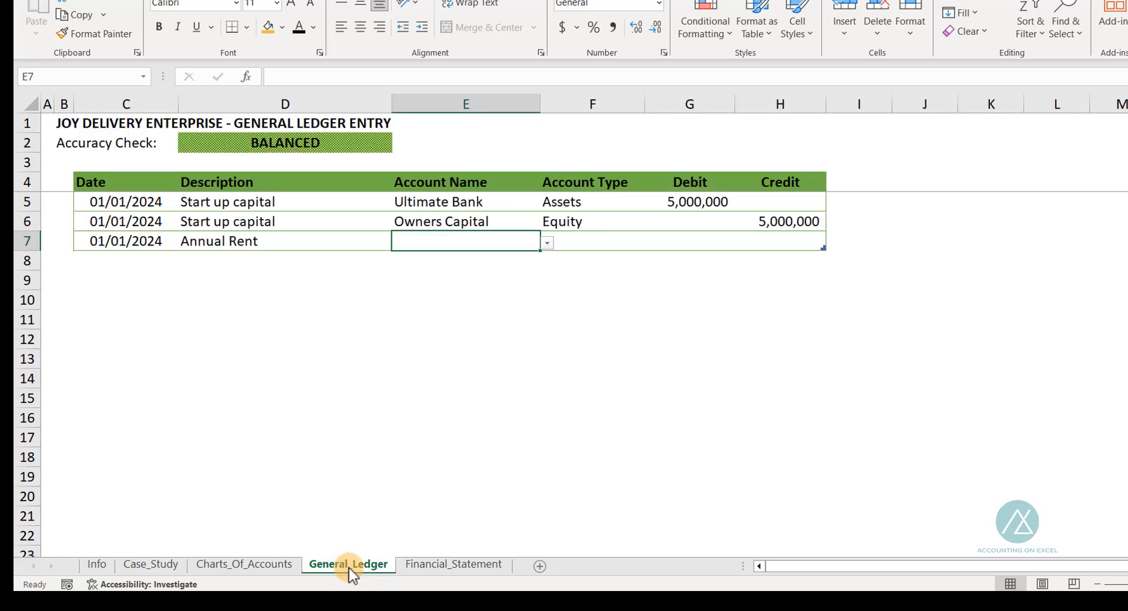
click(548, 243)
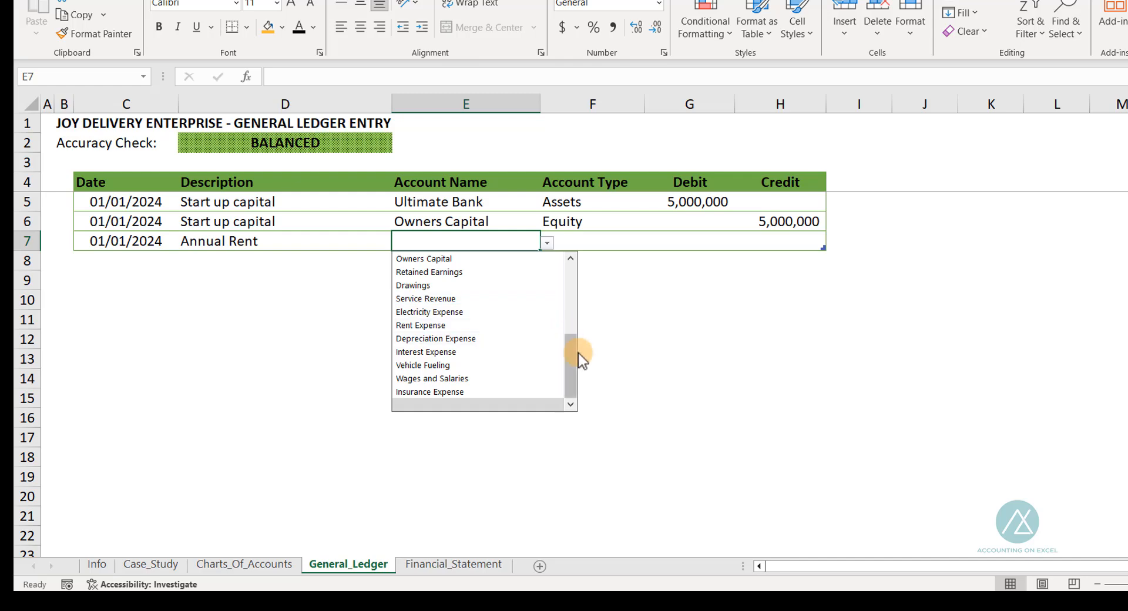
drag(572, 359, 559, 269)
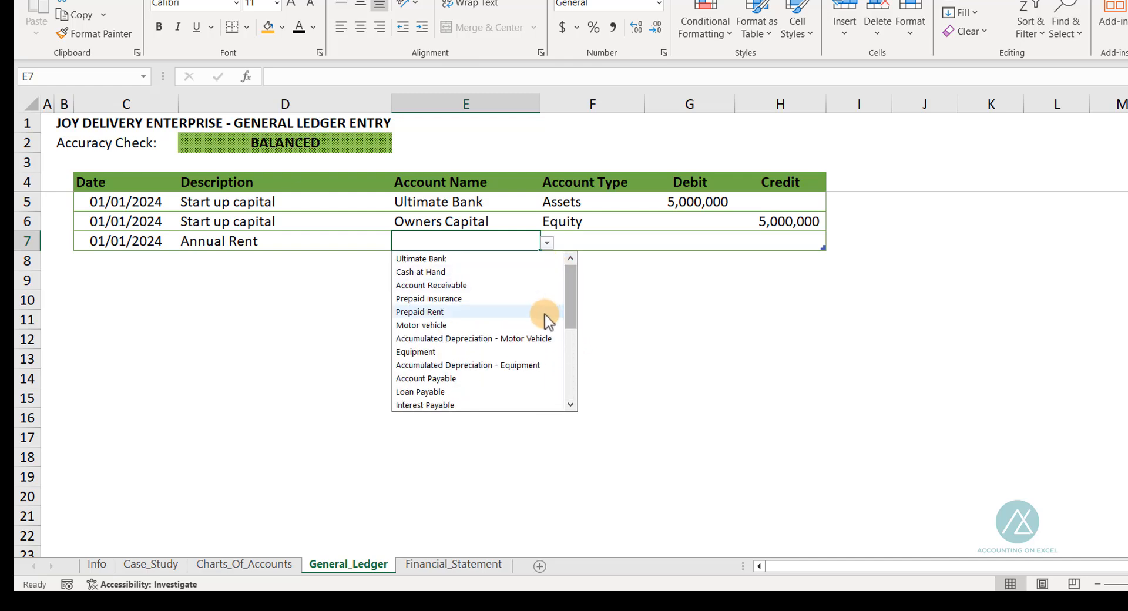
click(416, 312)
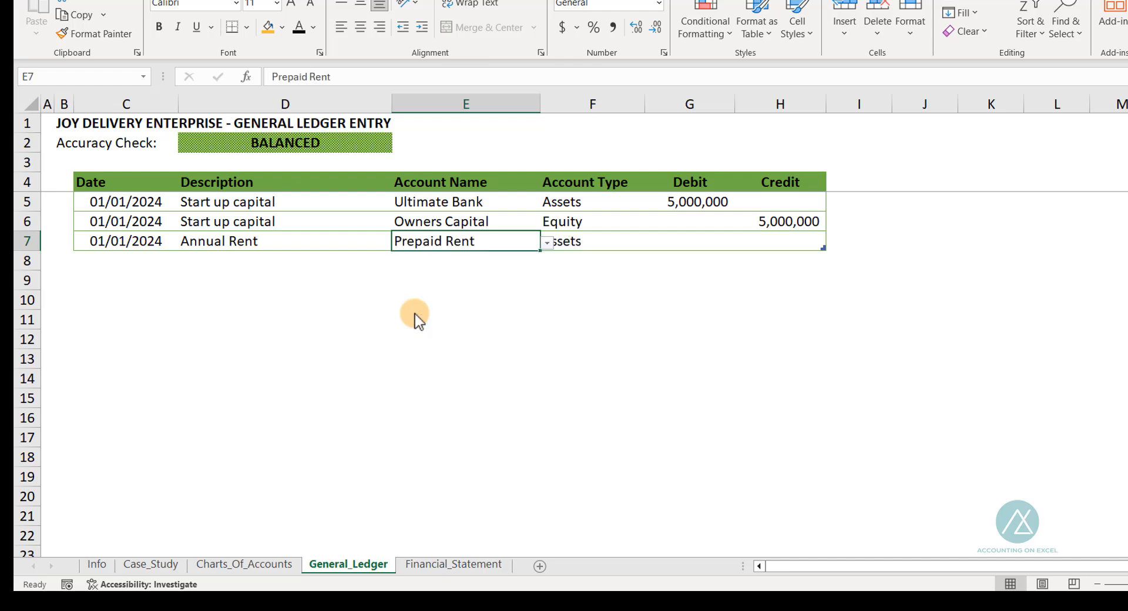
key(Right)
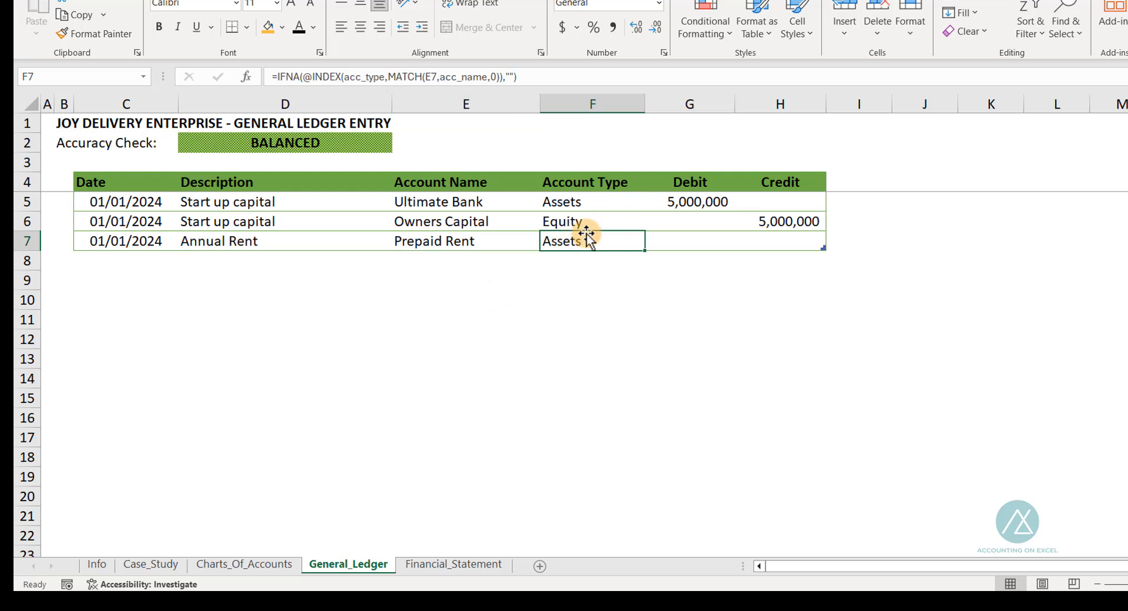
click(684, 242)
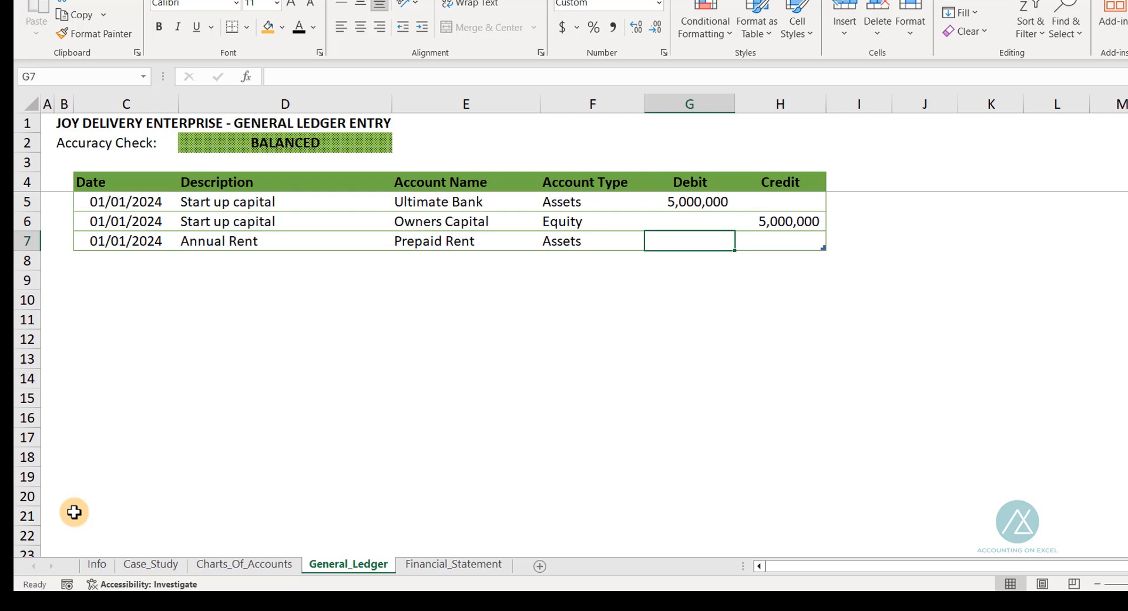
text(600000)
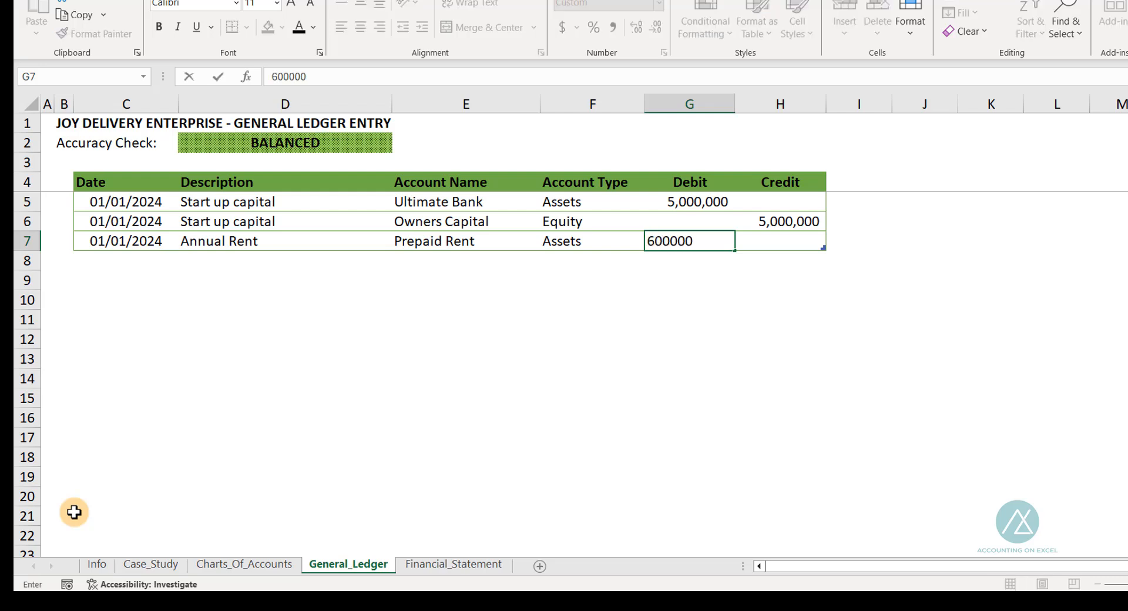
key(Tab)
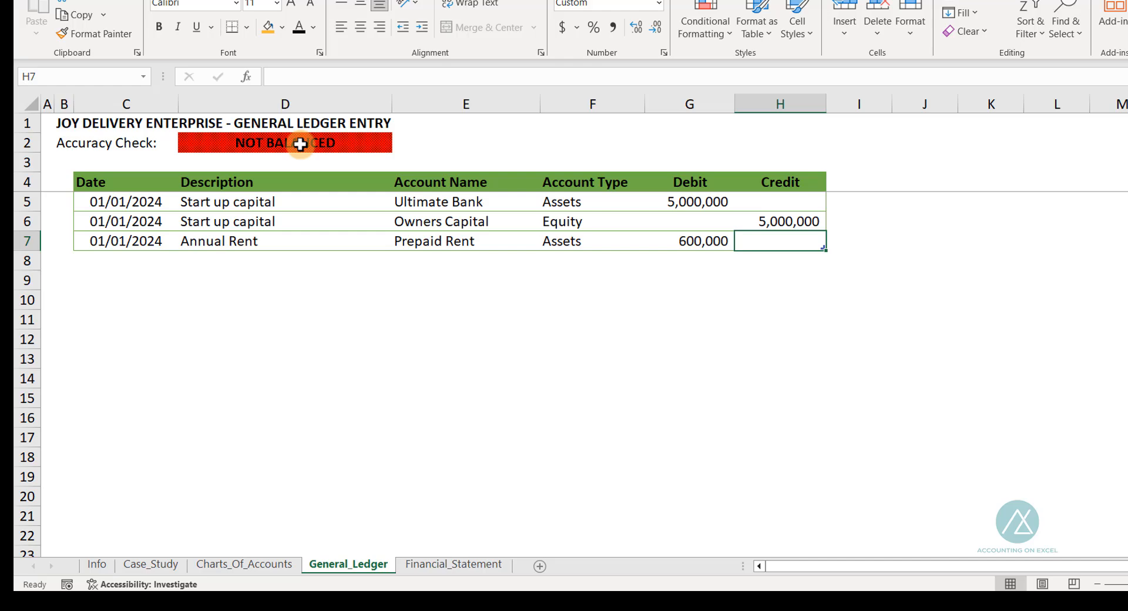
- Add a ledger row dated 01/01/2024 with the description Annual Rent for the other side of the rent entry
key(Tab)
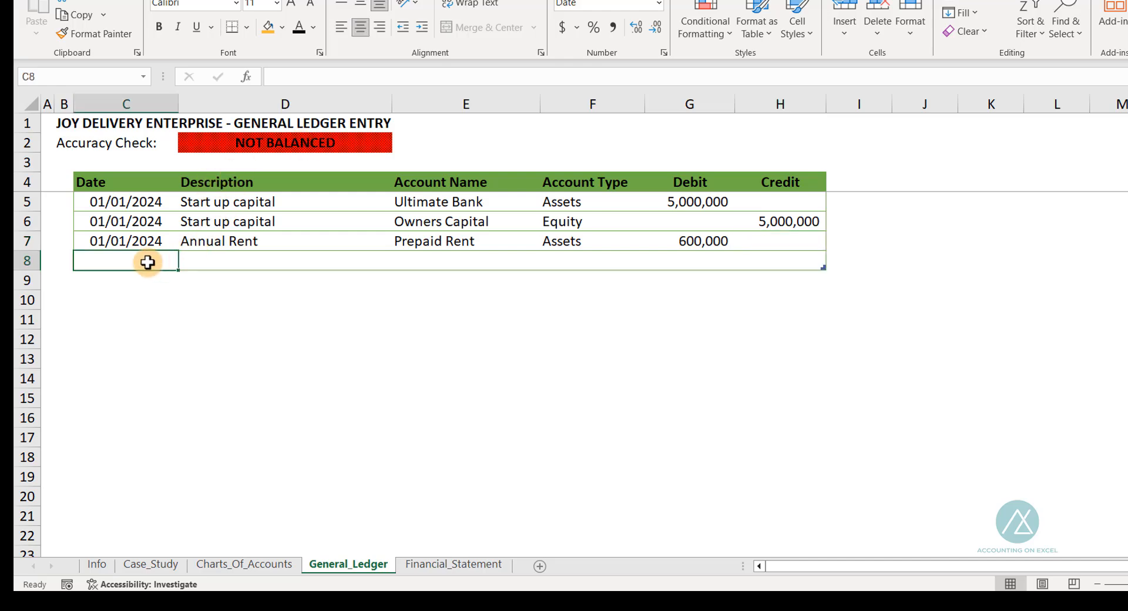
text(01/01/2024)
key(Tab)
key(ctrl+d)
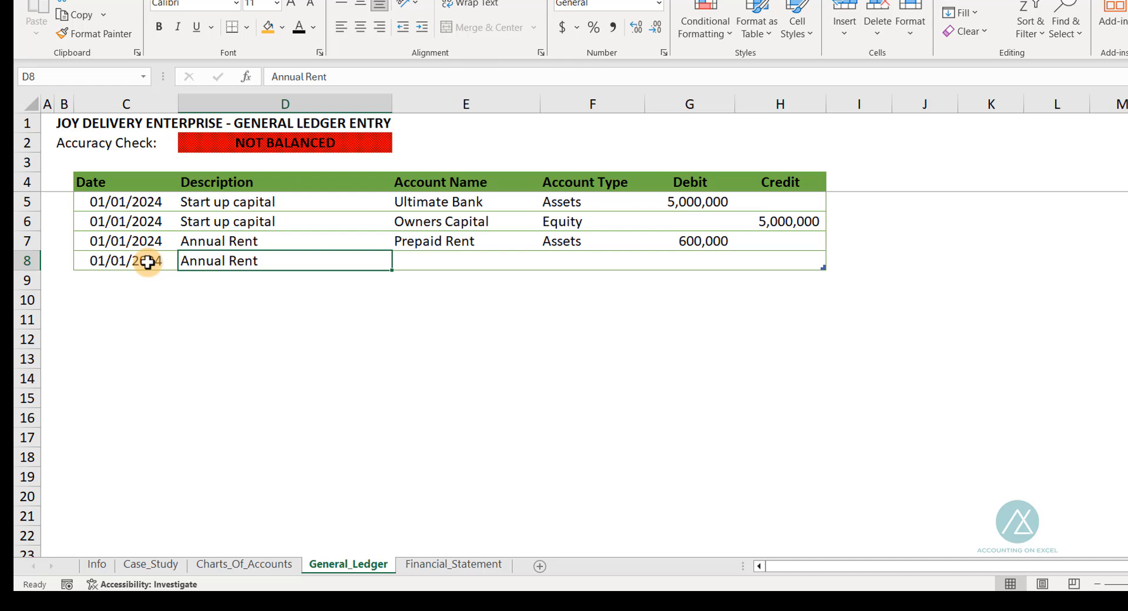
- Set the second Annual Rent row's Account Name to Ultimate Bank and enter a credit of 600000
key(Tab)
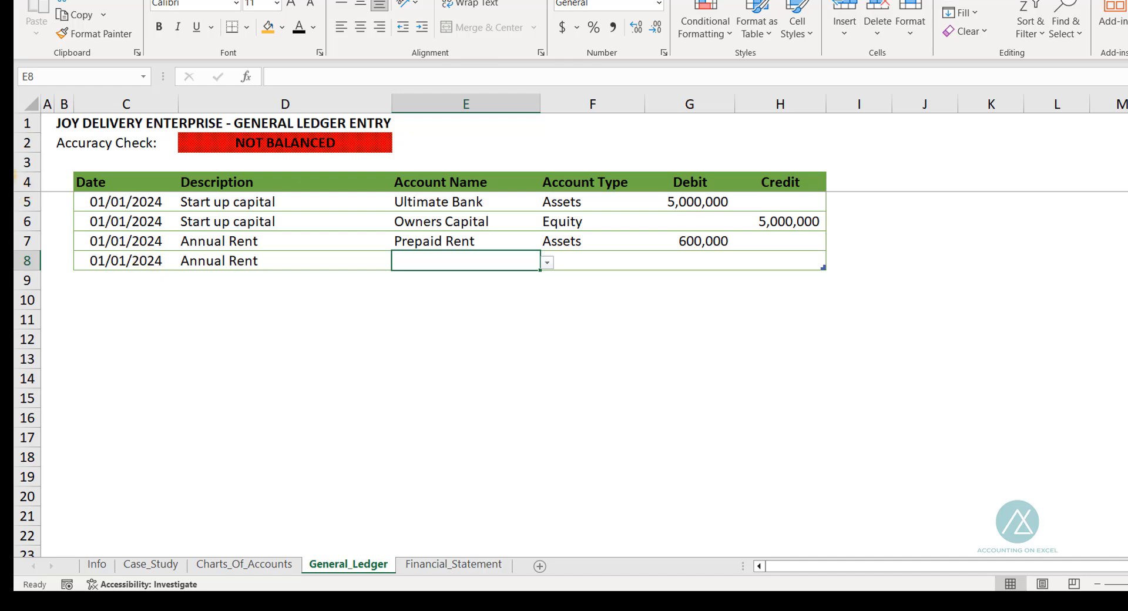
click(548, 263)
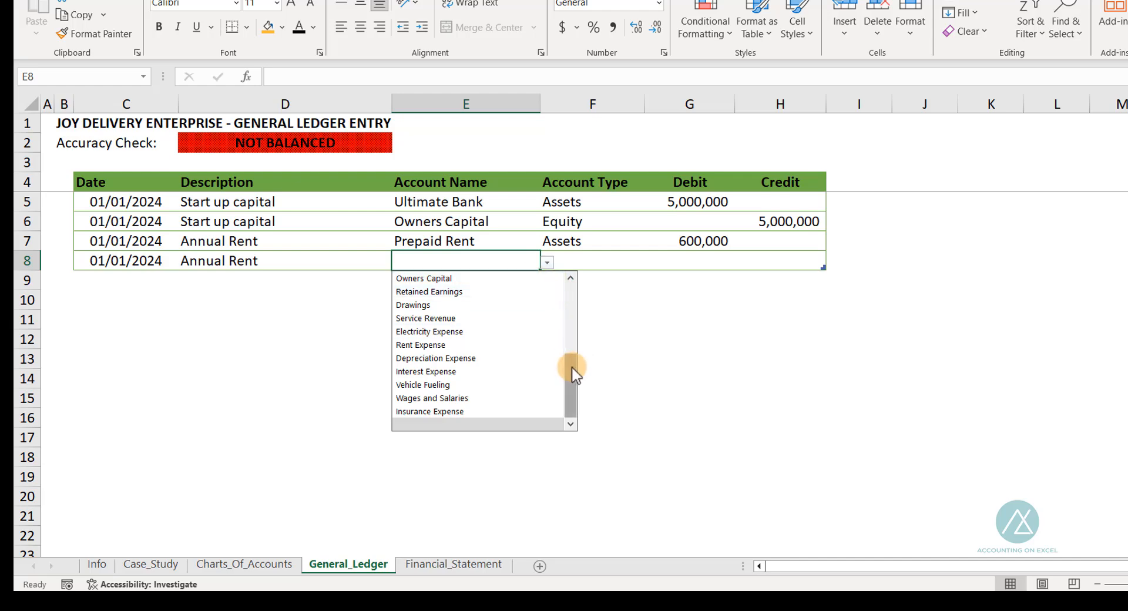
drag(573, 368, 570, 262)
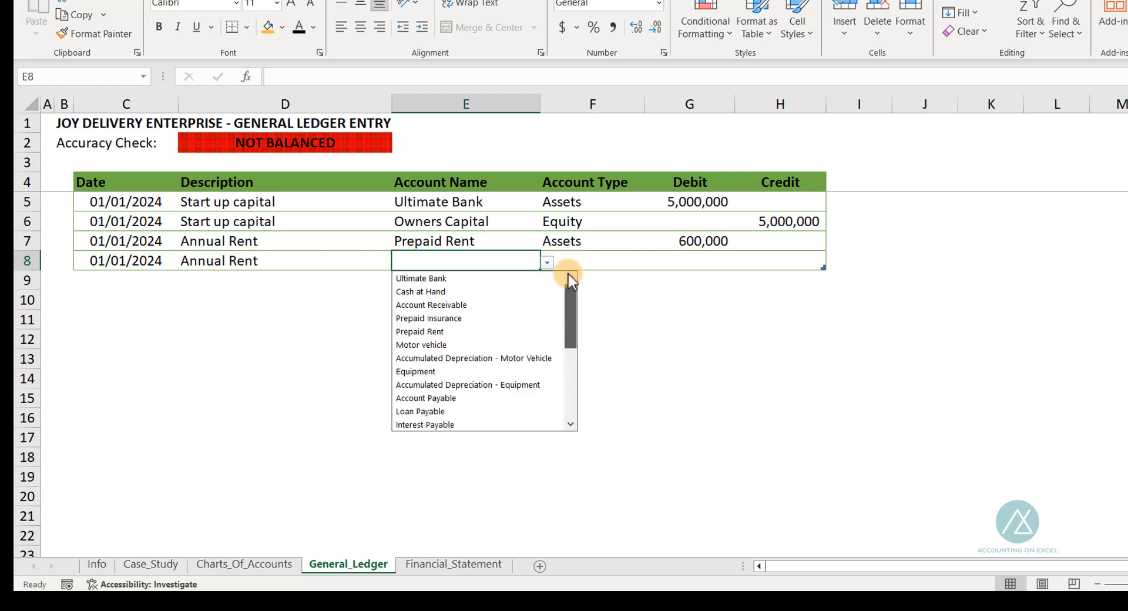
click(415, 280)
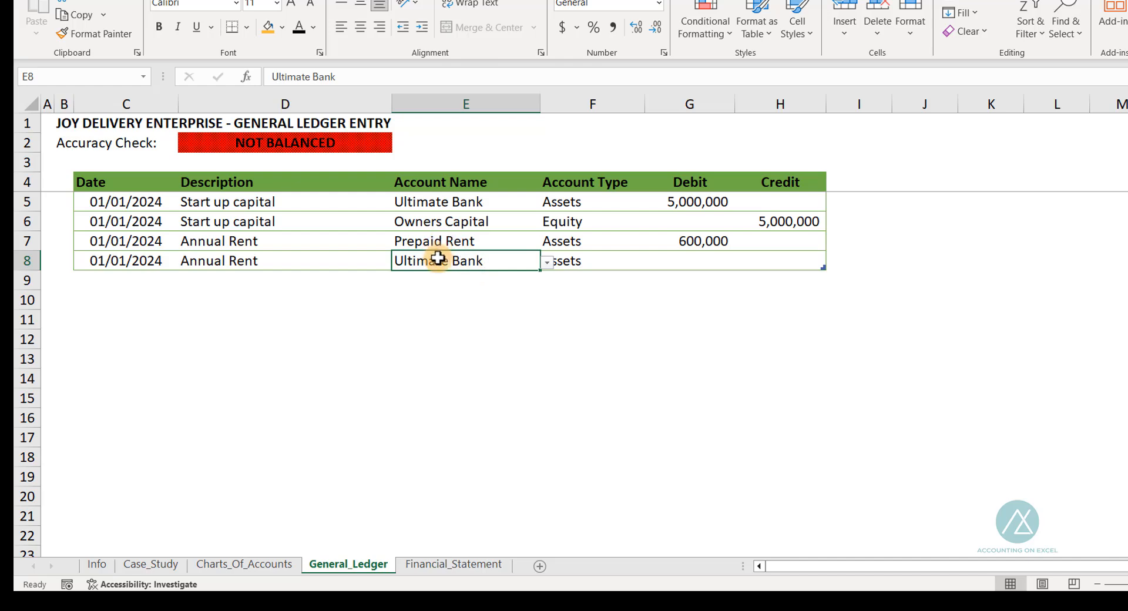
key(Right)
key(Right)
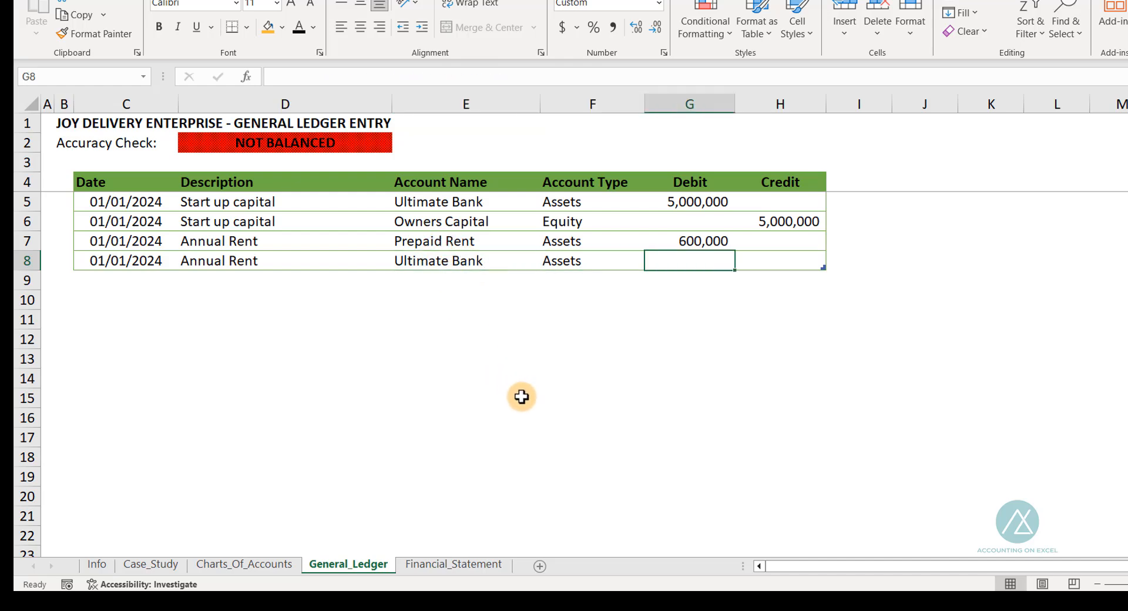
key(Right)
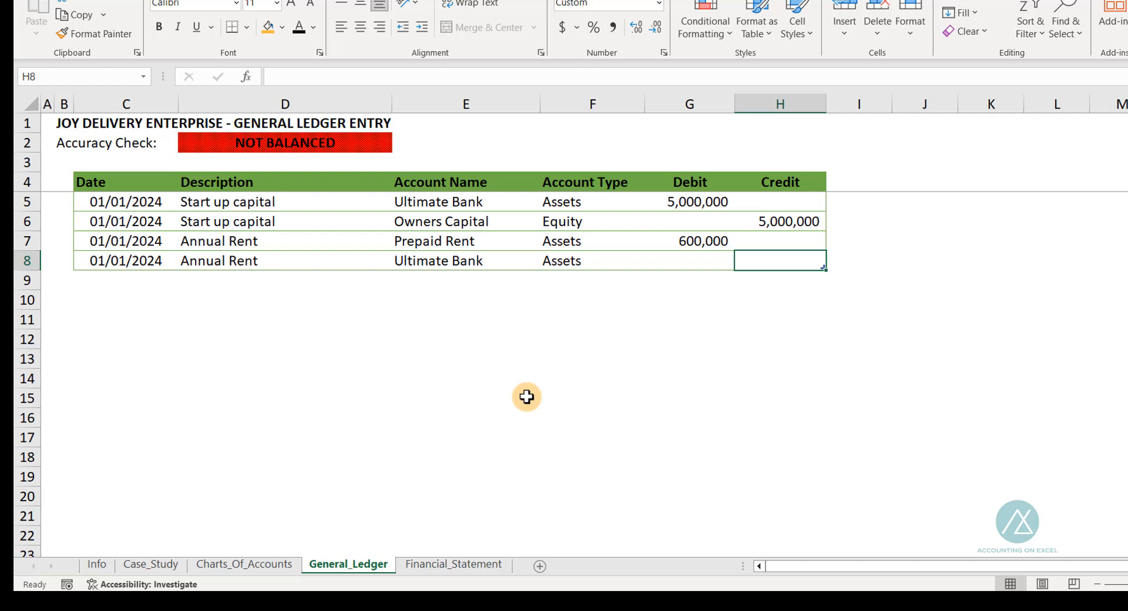
text(600)
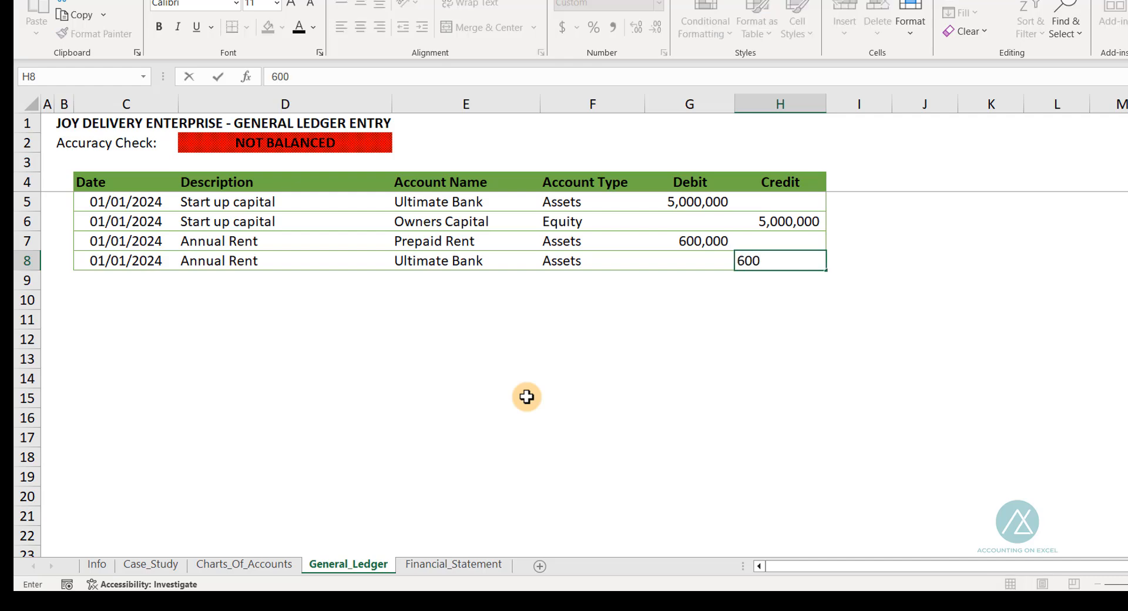
text(,00000)
key(Tab)
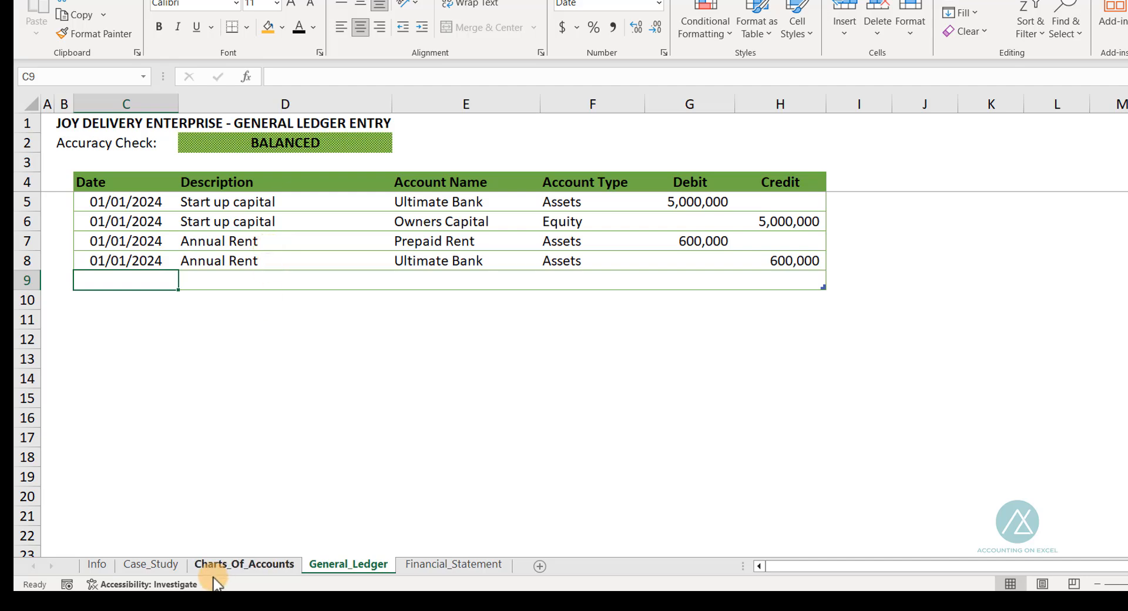
- Check the delivery van purchase in the case study and start a General_Ledger row dated 05/01/2024 with the description Delivery Van
click(151, 565)
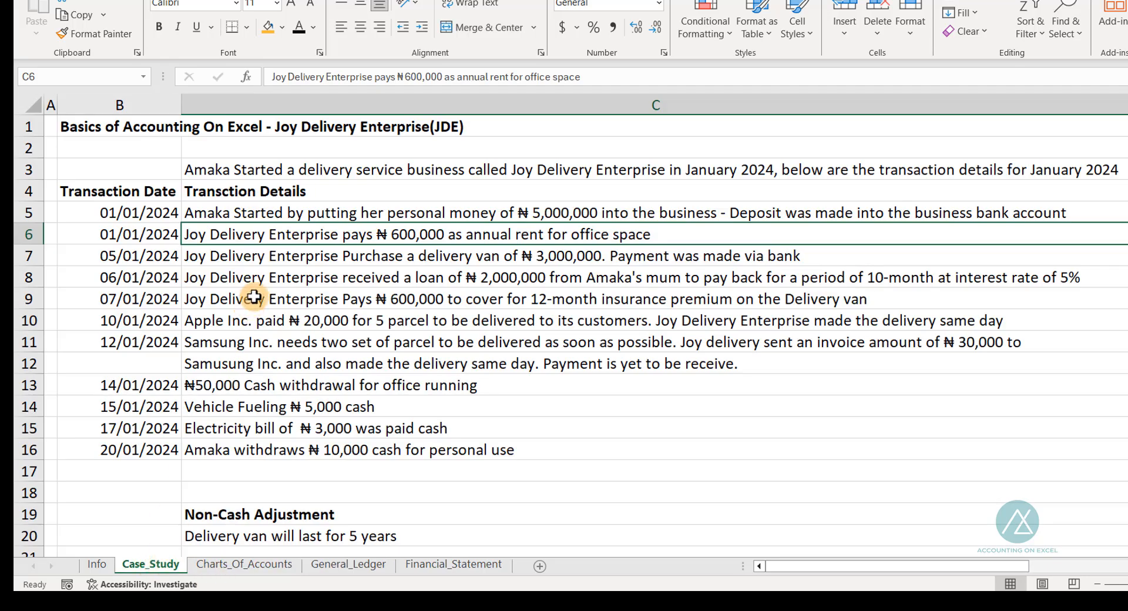
click(244, 258)
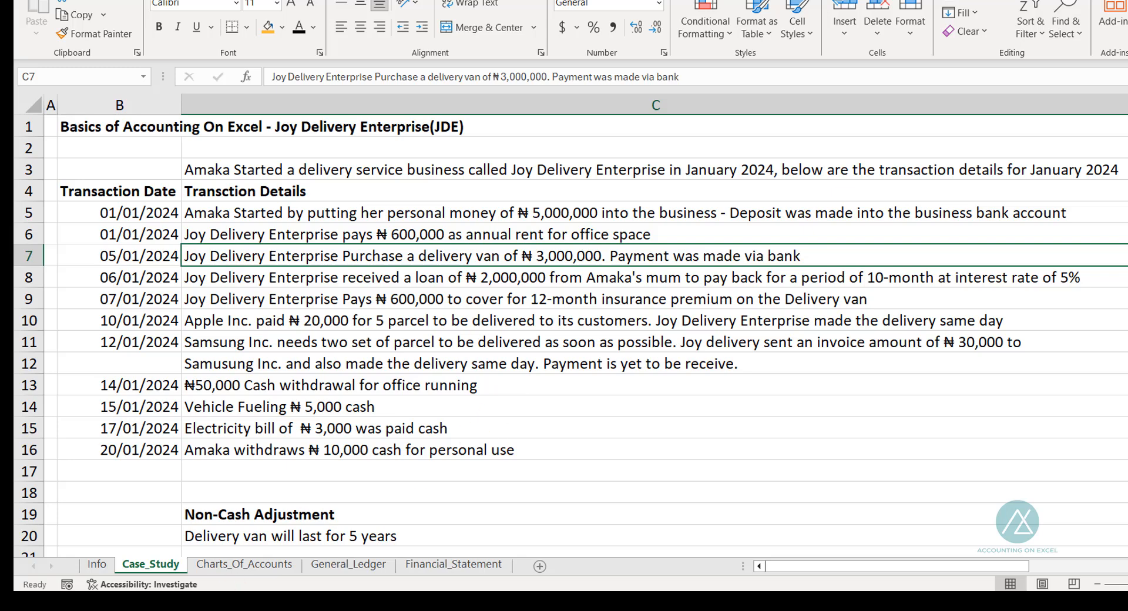
click(358, 566)
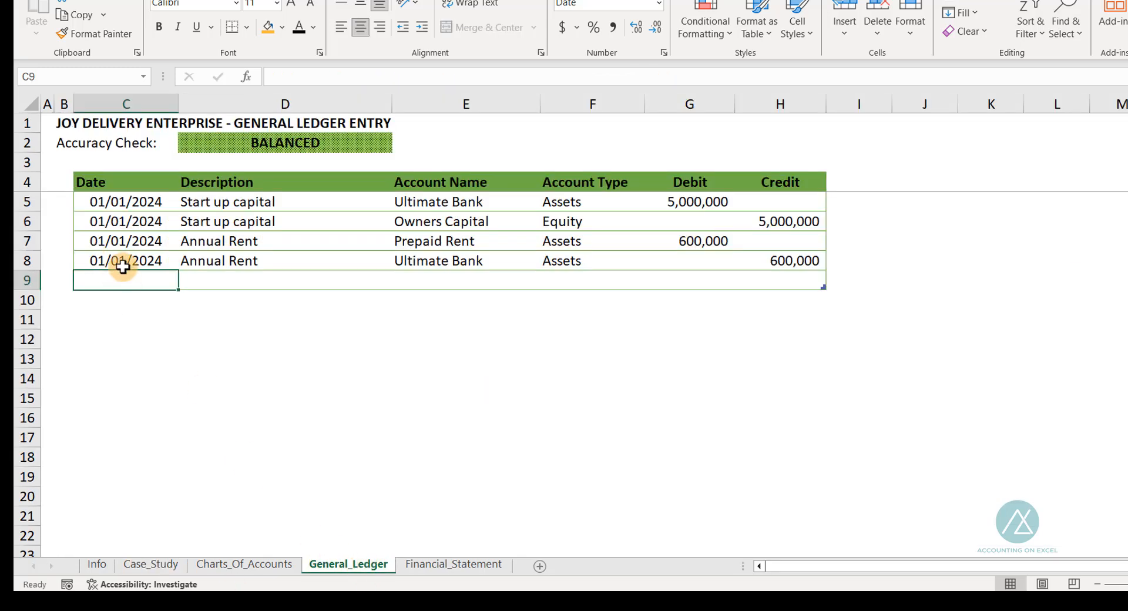
text(05)
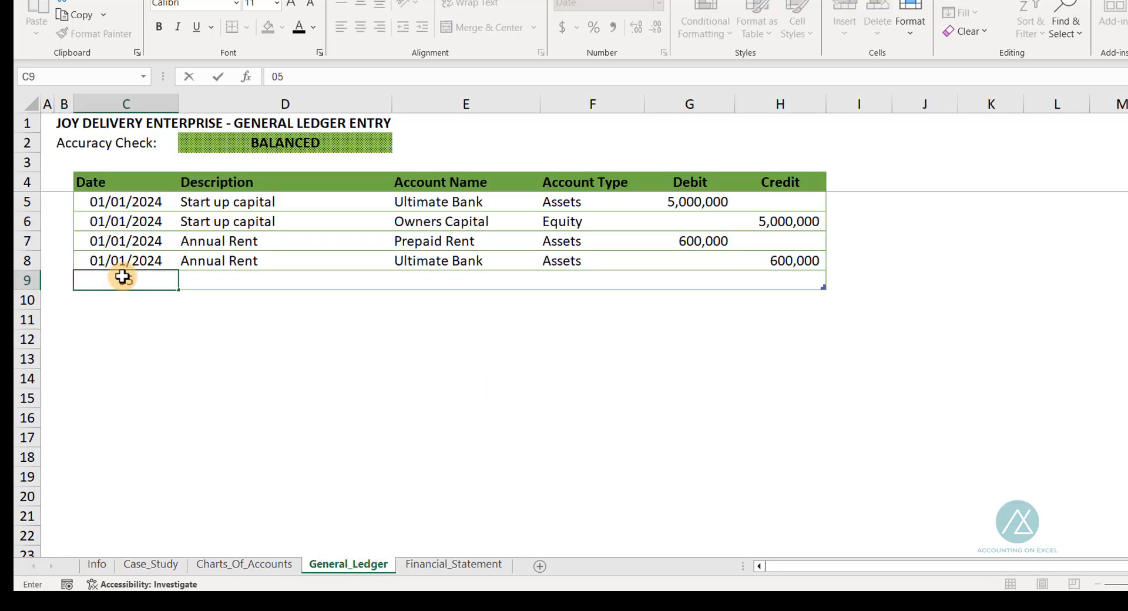
text(/01/2024)
key(Tab)
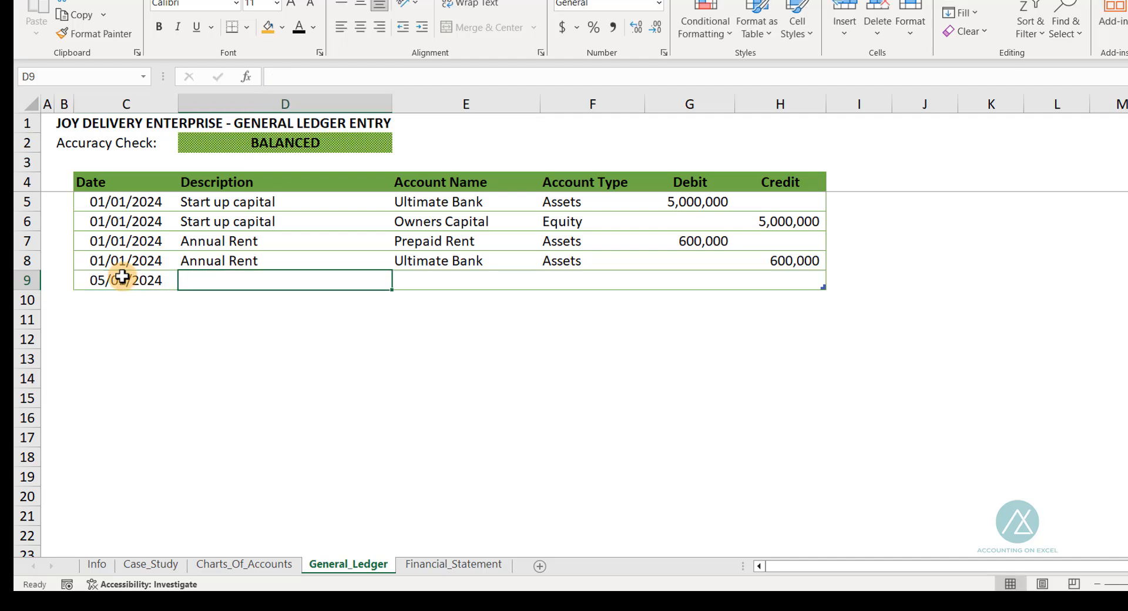
text(De)
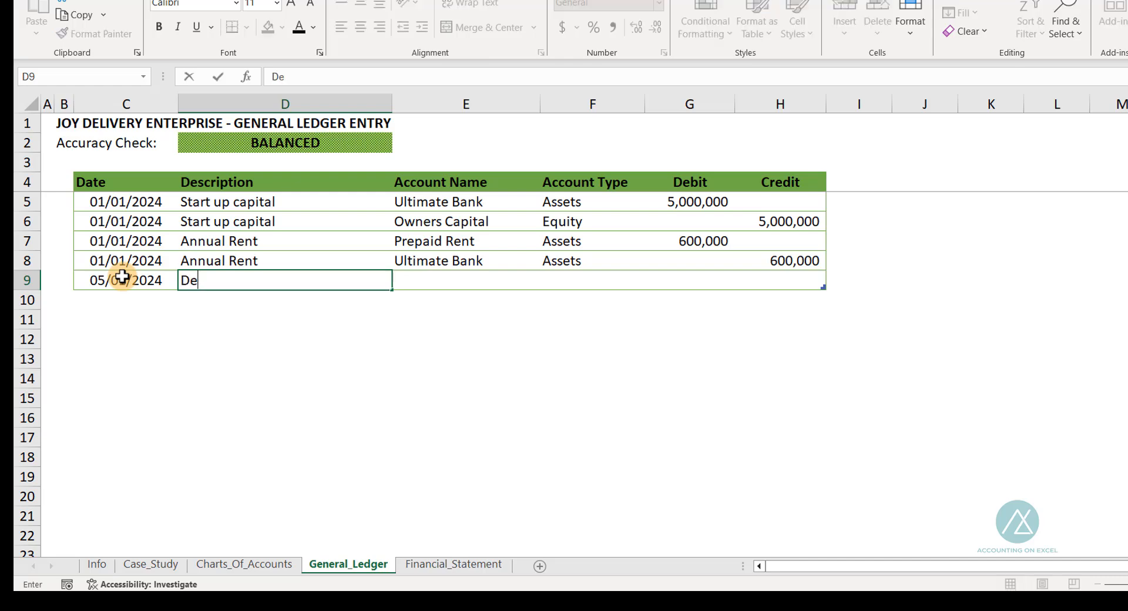
text(livery VAn)
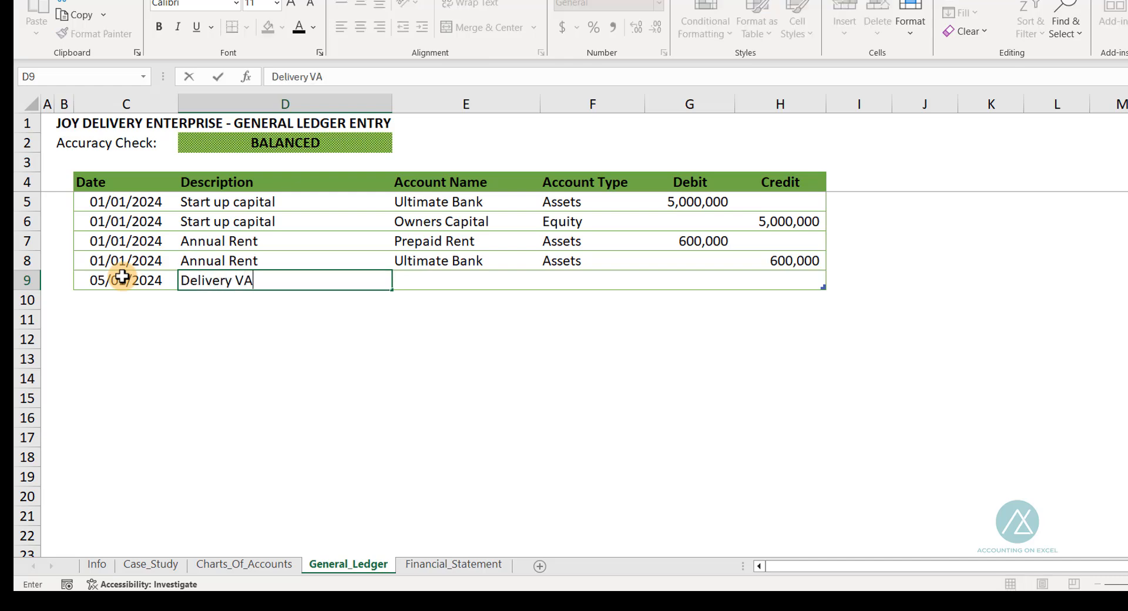
key(BackSpace)
key(BackSpace)
text(an)
key(Tab)
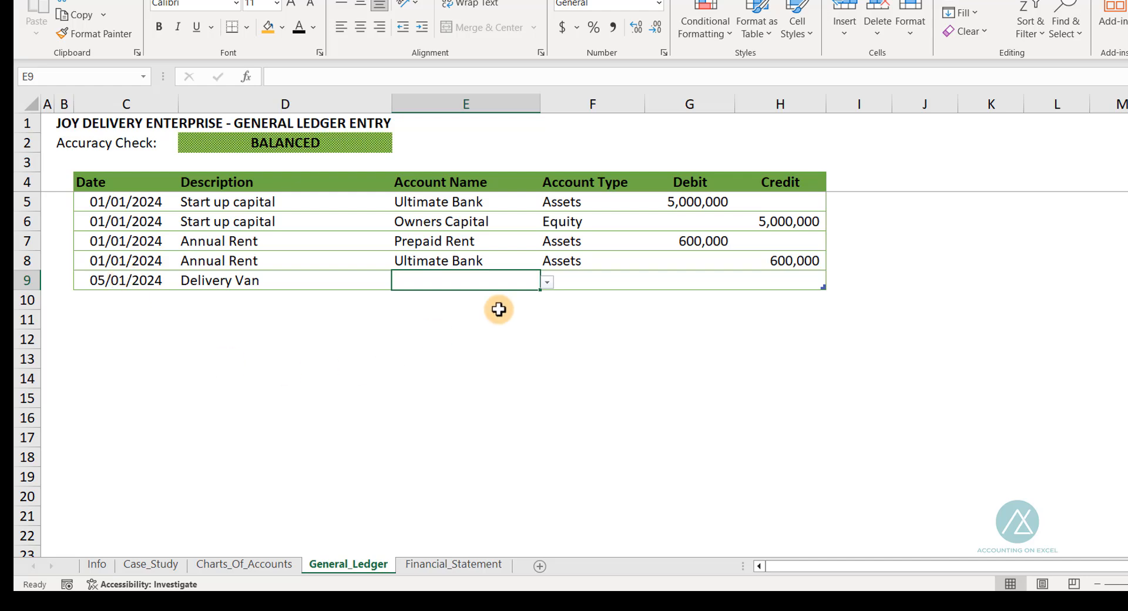
- Set the Delivery Van row's Account Name to Motor vehicle and its debit to 3000000
click(547, 282)
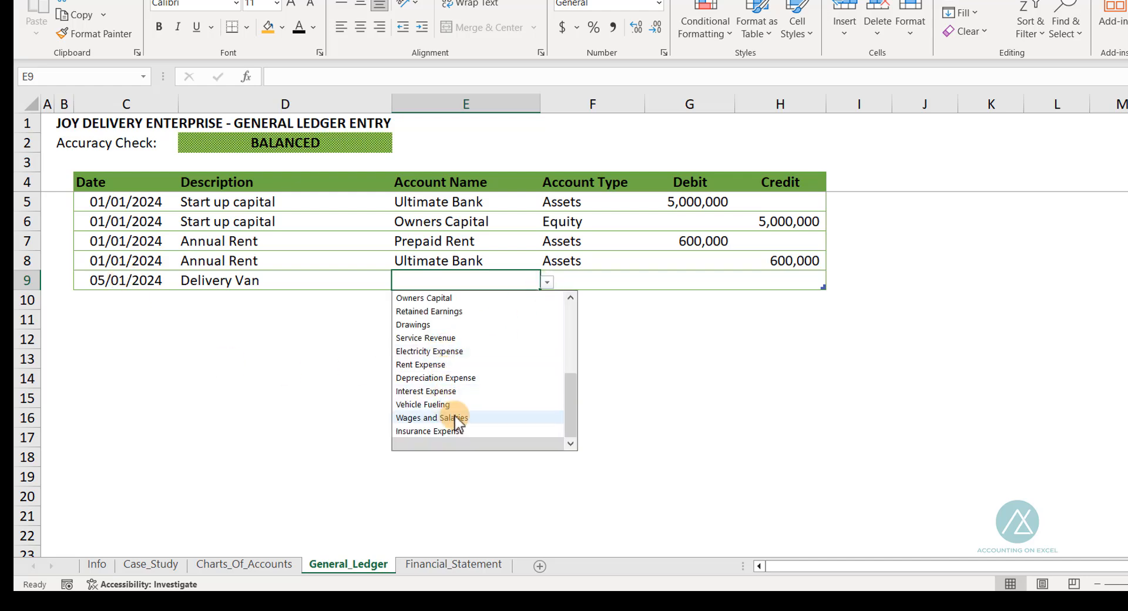
drag(574, 400, 566, 342)
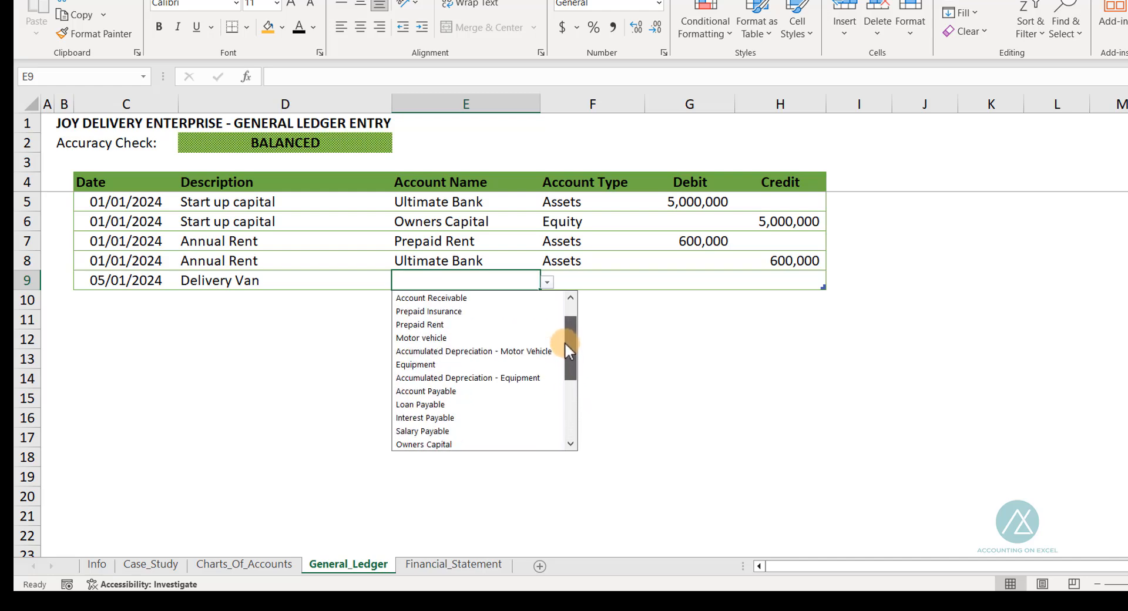
click(432, 338)
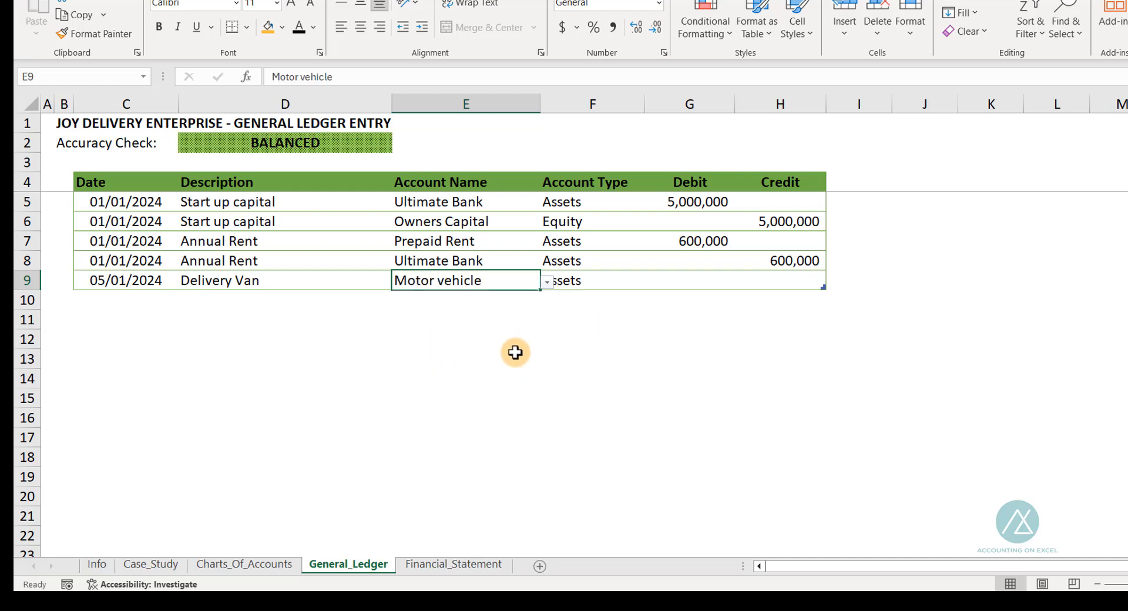
key(Tab)
key(Tab)
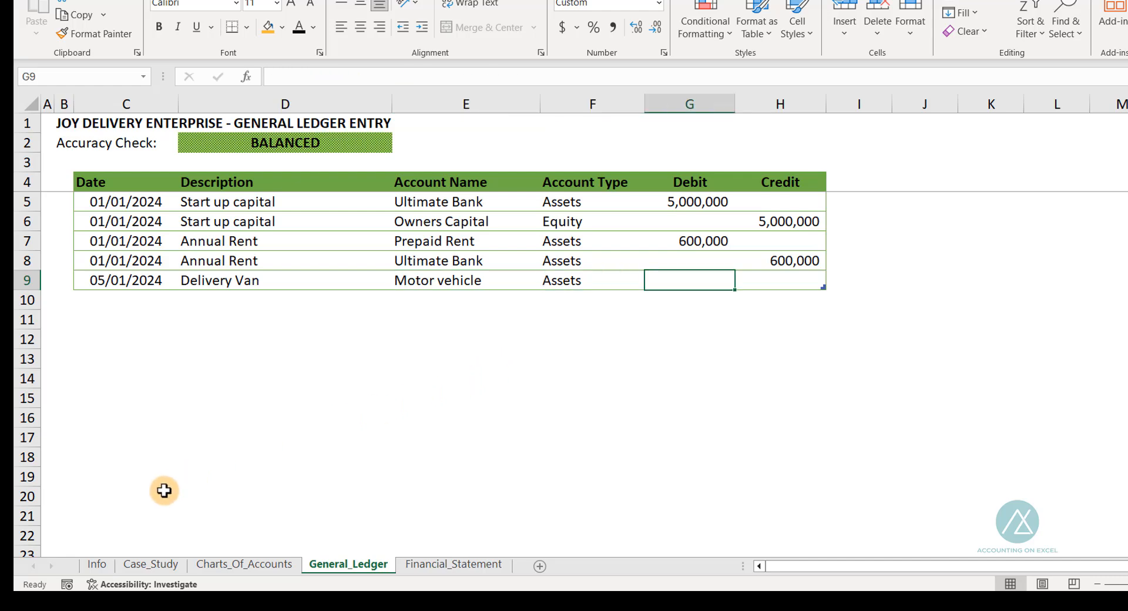
text(3)
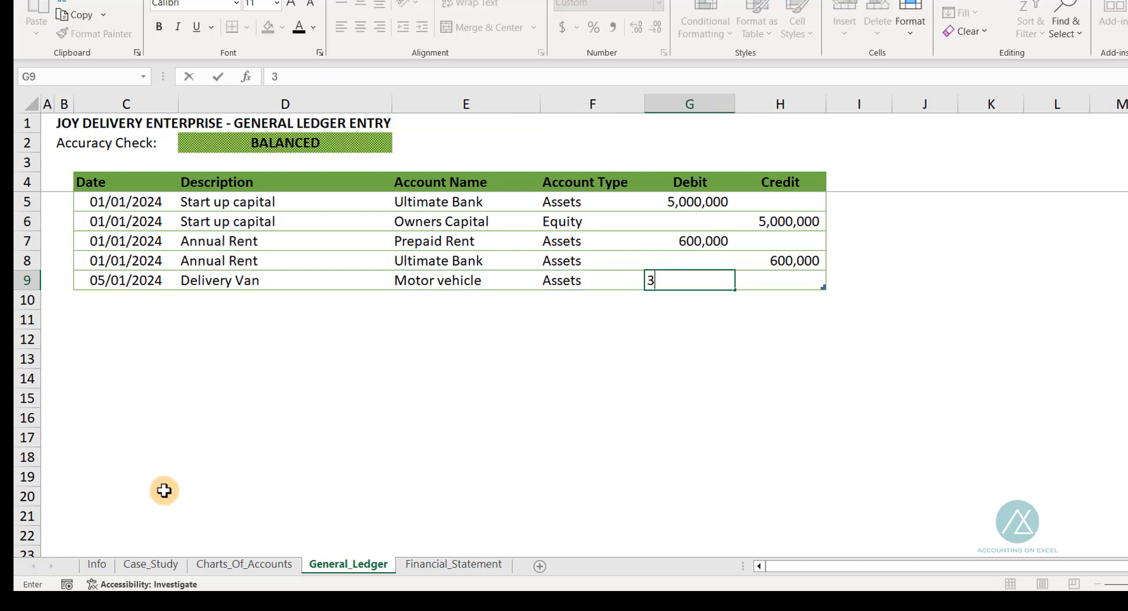
text(00000)
key(Tab)
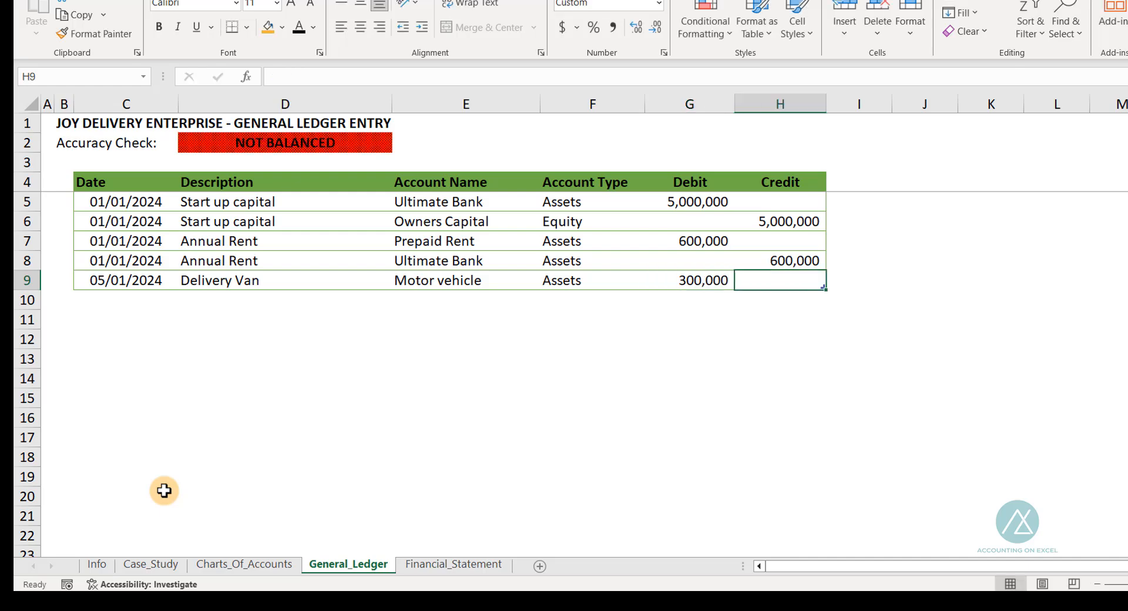
key(Left)
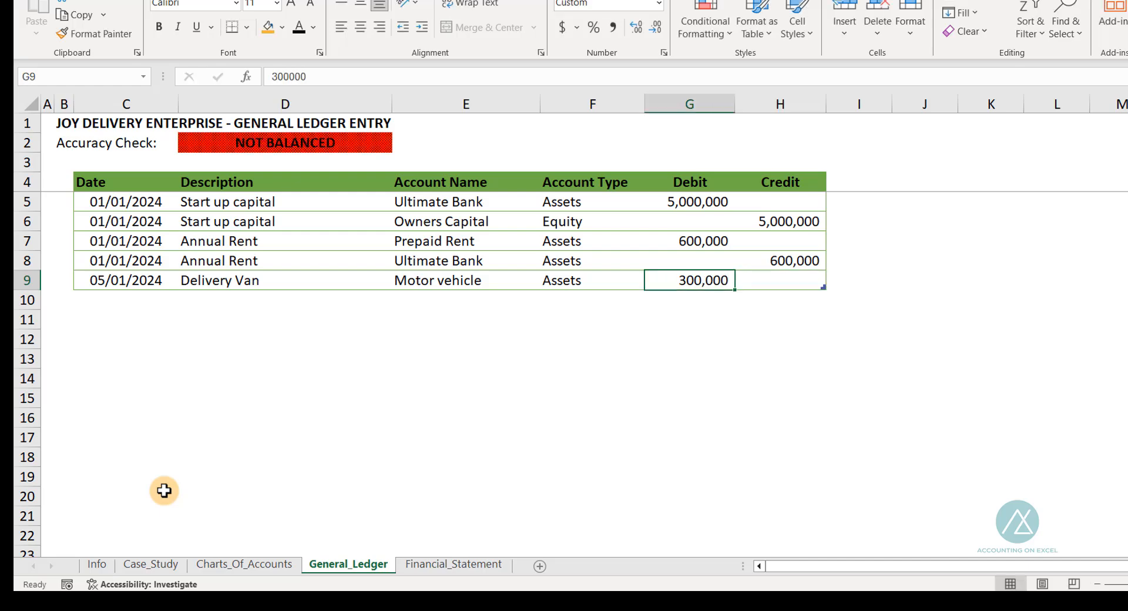
key(F2)
text(0)
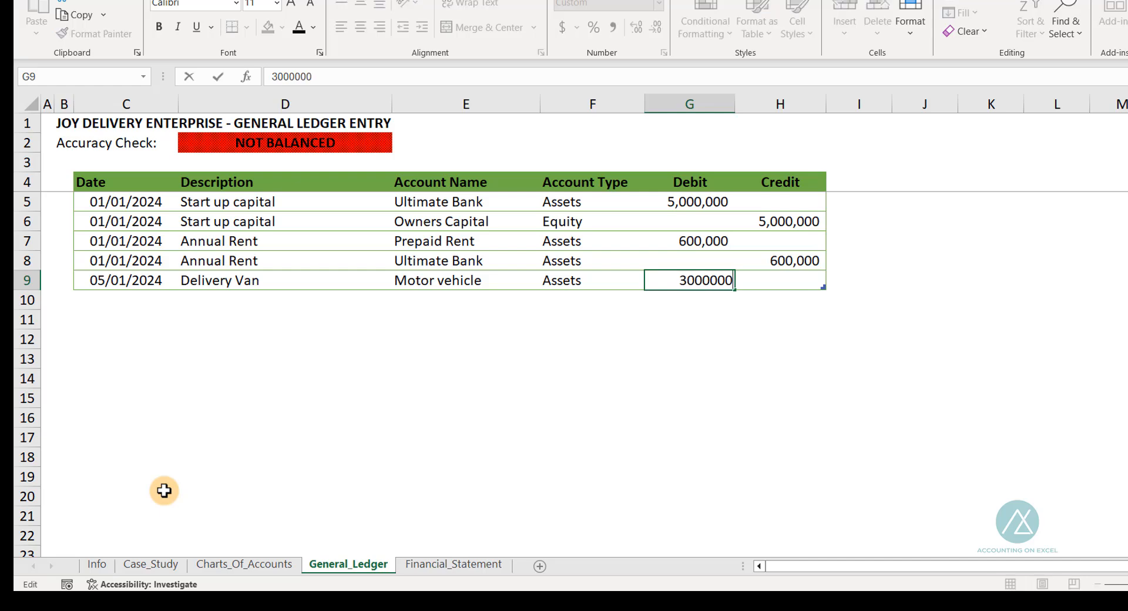
key(Tab)
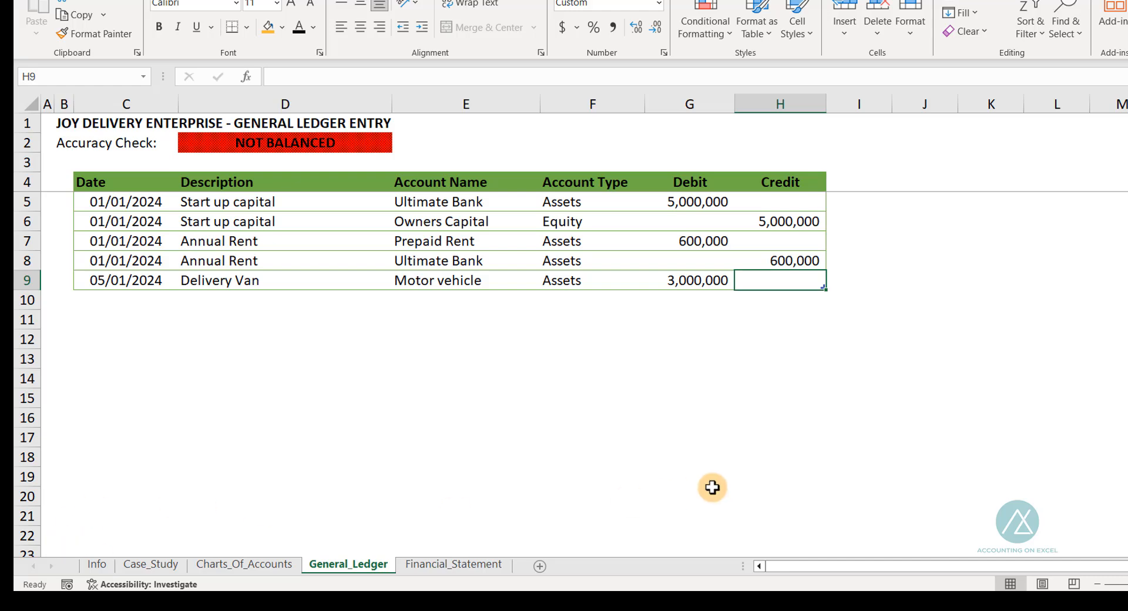
- Add another ledger row repeating the date 05/01/2024 and the description Delivery Van from the row above
key(Tab)
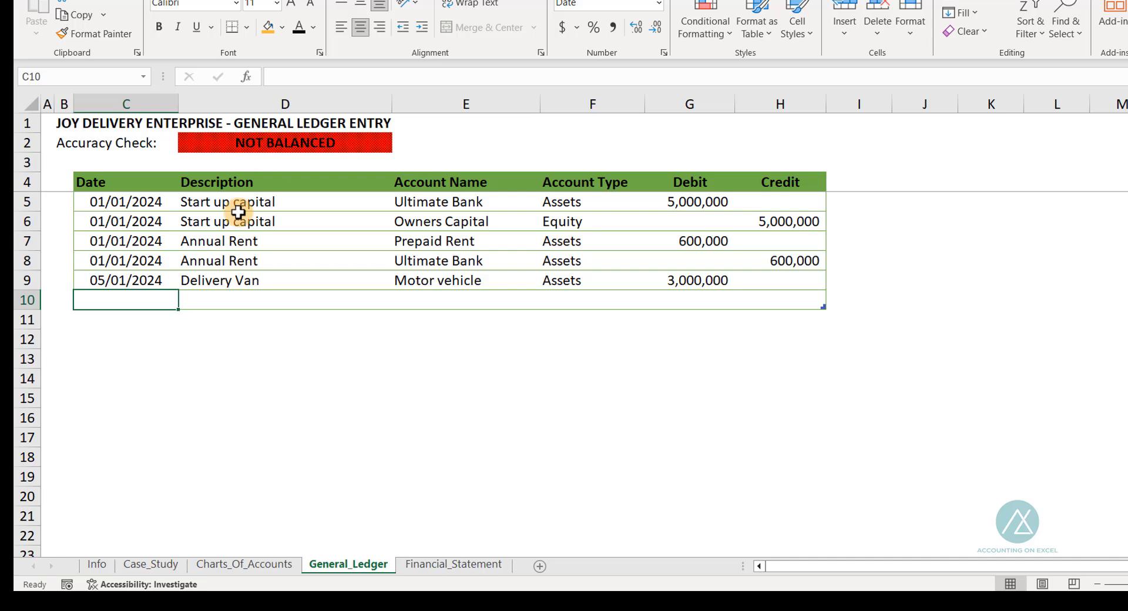
key(ctrl+d)
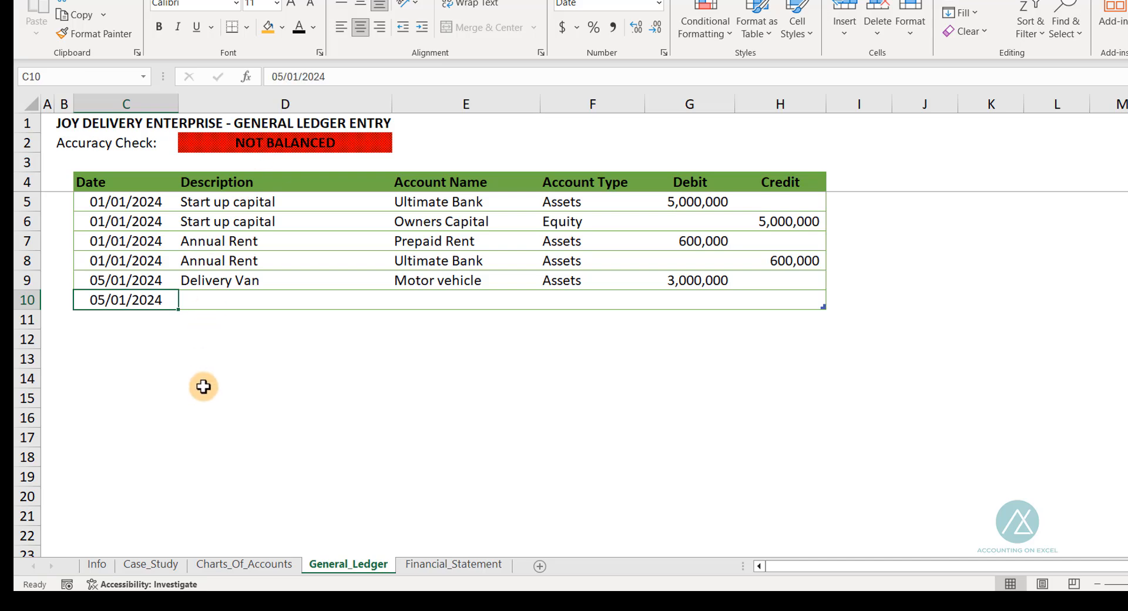
key(Tab)
key(ctrl+d)
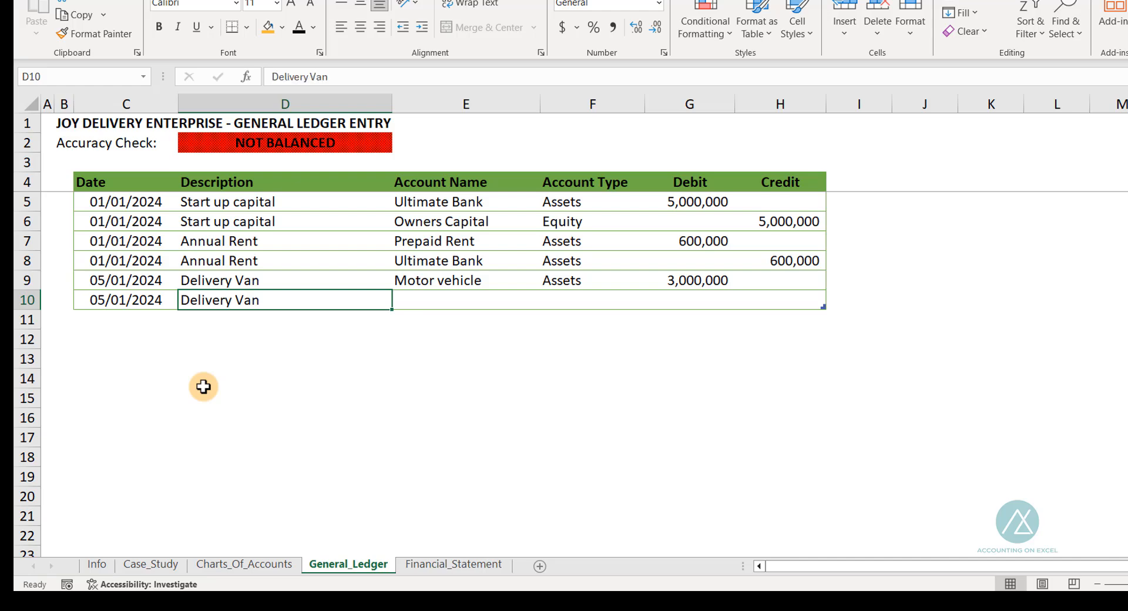
- Set the second Delivery Van row's Account Name to Ultimate Bank and enter a credit of 3000000
key(Tab)
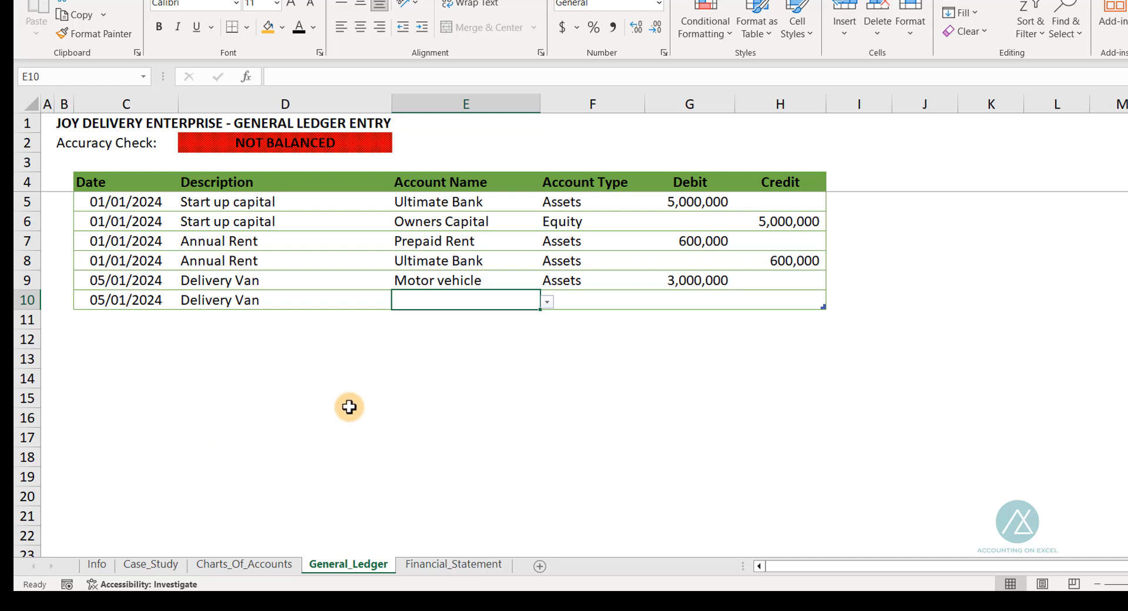
click(548, 302)
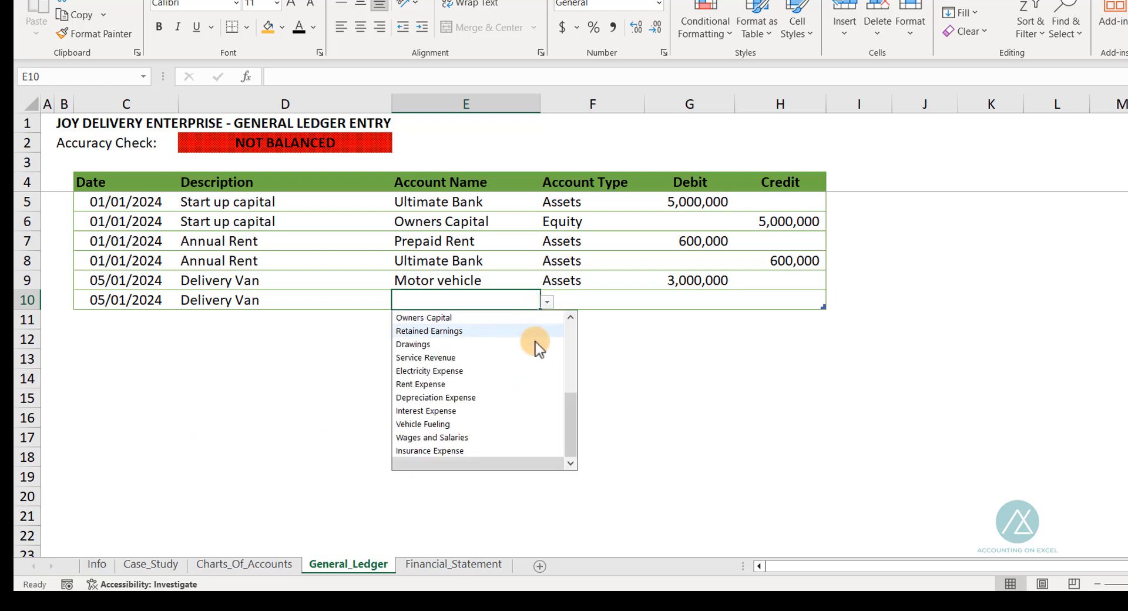
drag(567, 407, 540, 323)
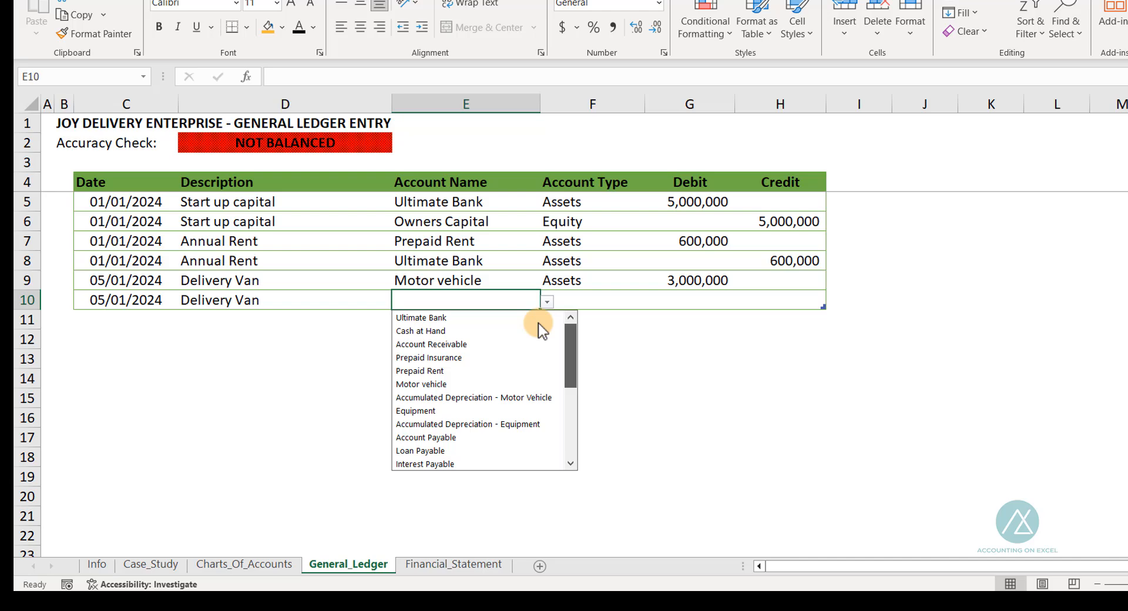
click(449, 318)
key(Tab)
key(Tab)
key(Tab)
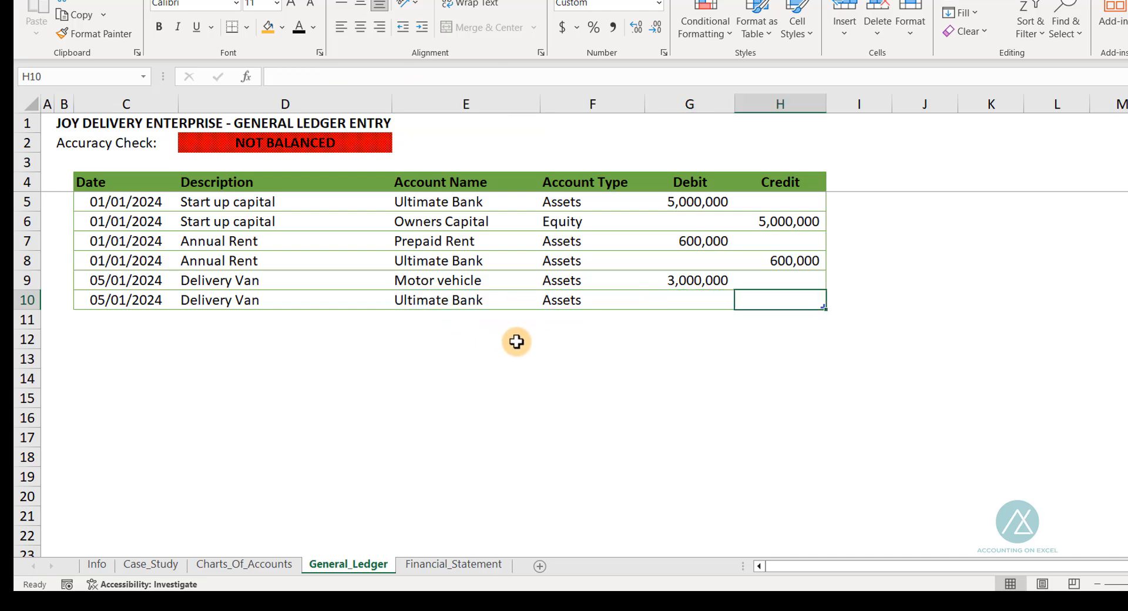
text(3000000)
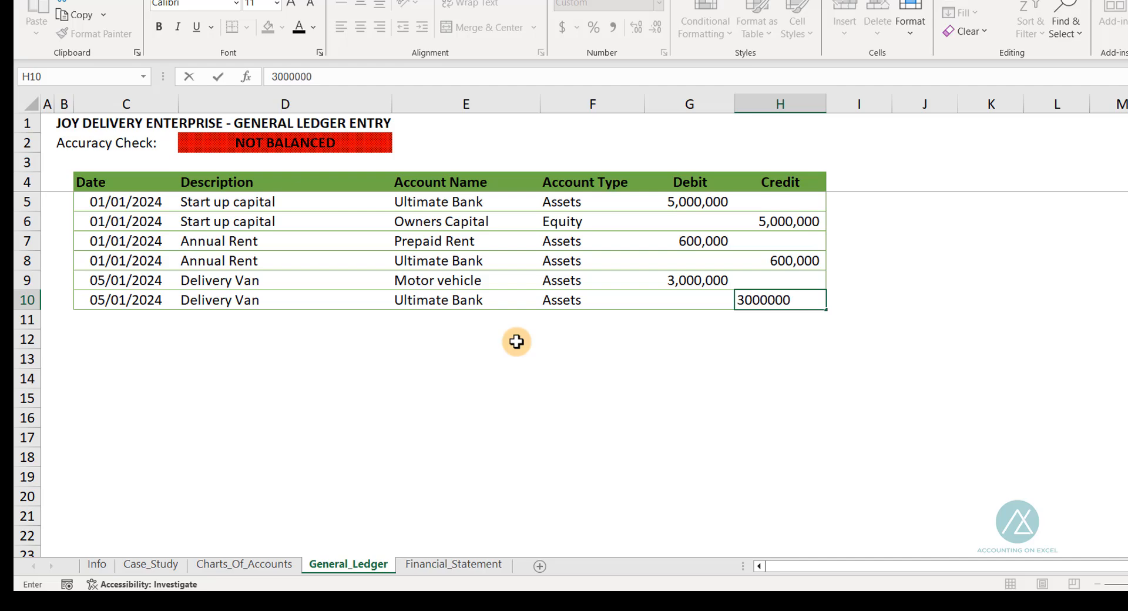
key(Return)
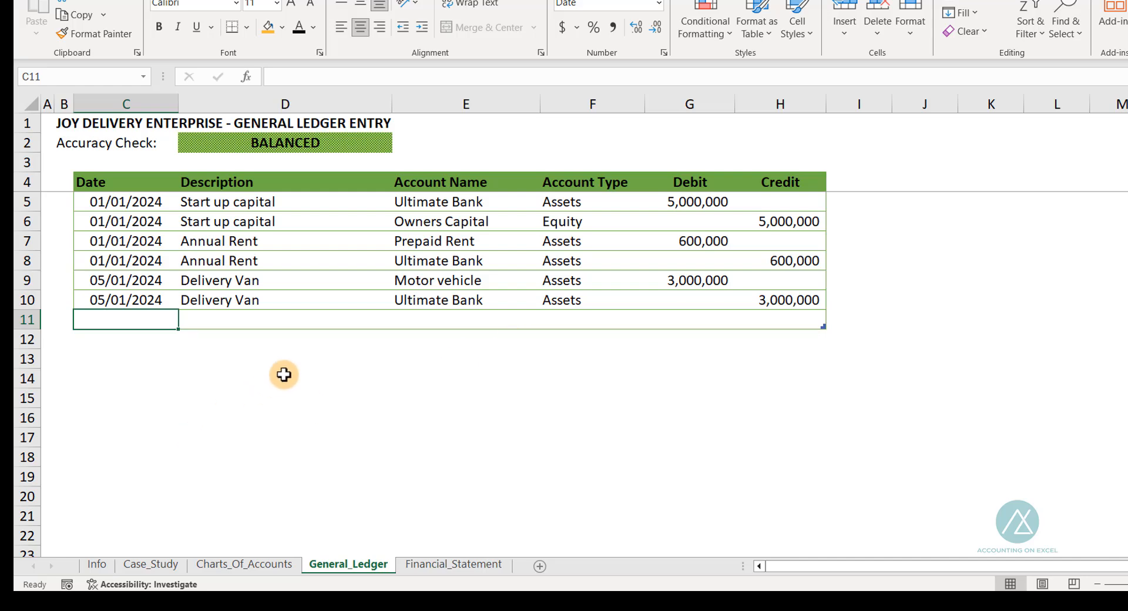
- Check the loan received in the case study and start a General_Ledger row dated 06/01/2024, describing it as a loan from the owner's mum
click(148, 565)
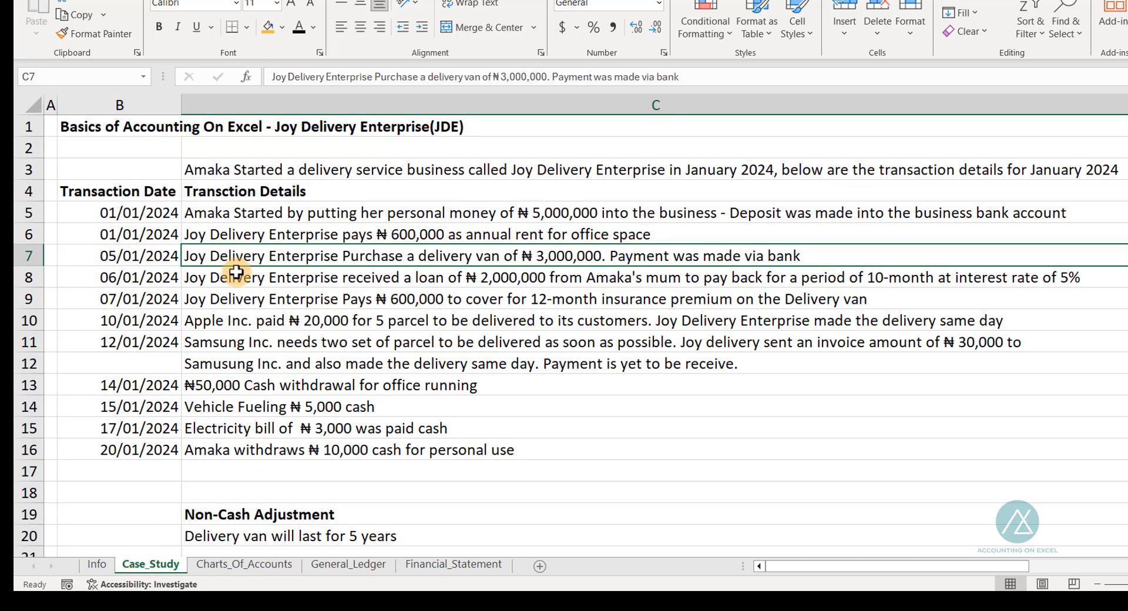
click(213, 278)
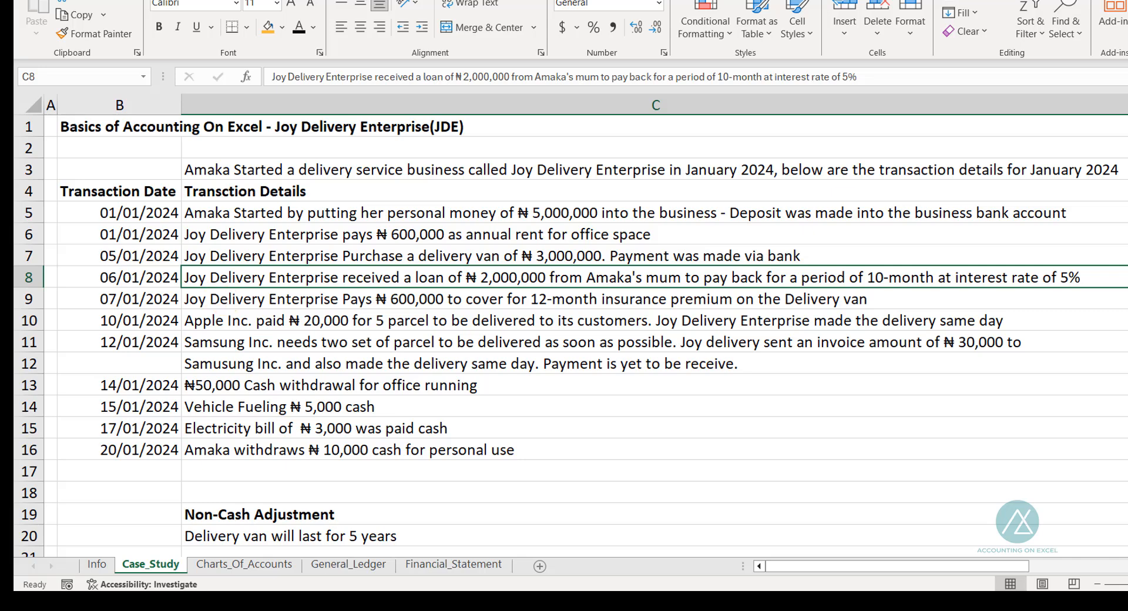
click(336, 566)
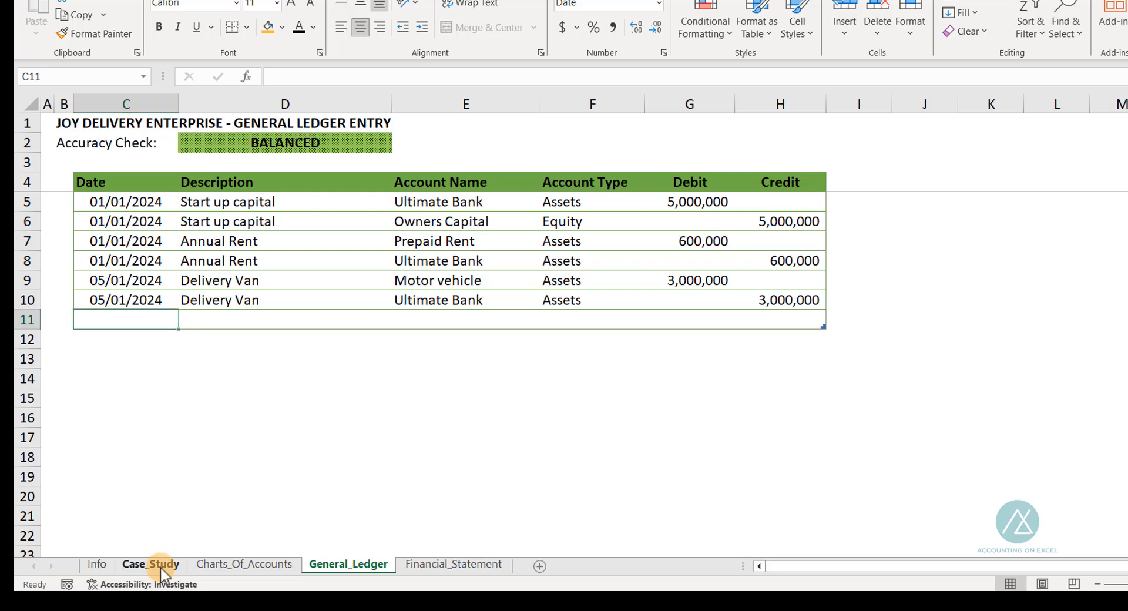
click(165, 573)
click(338, 572)
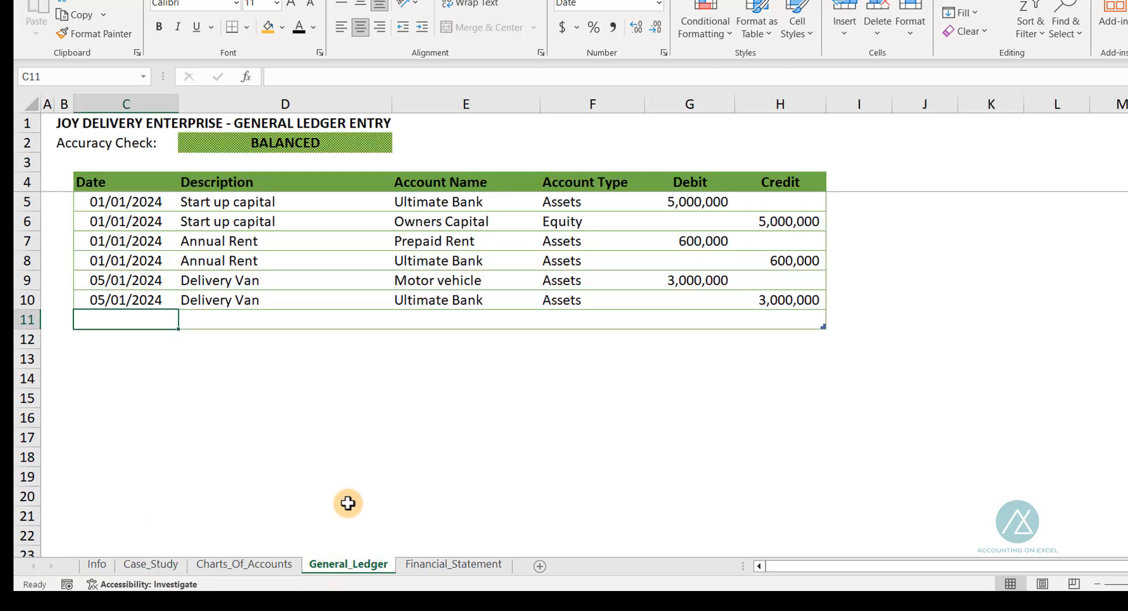
text(06/01)
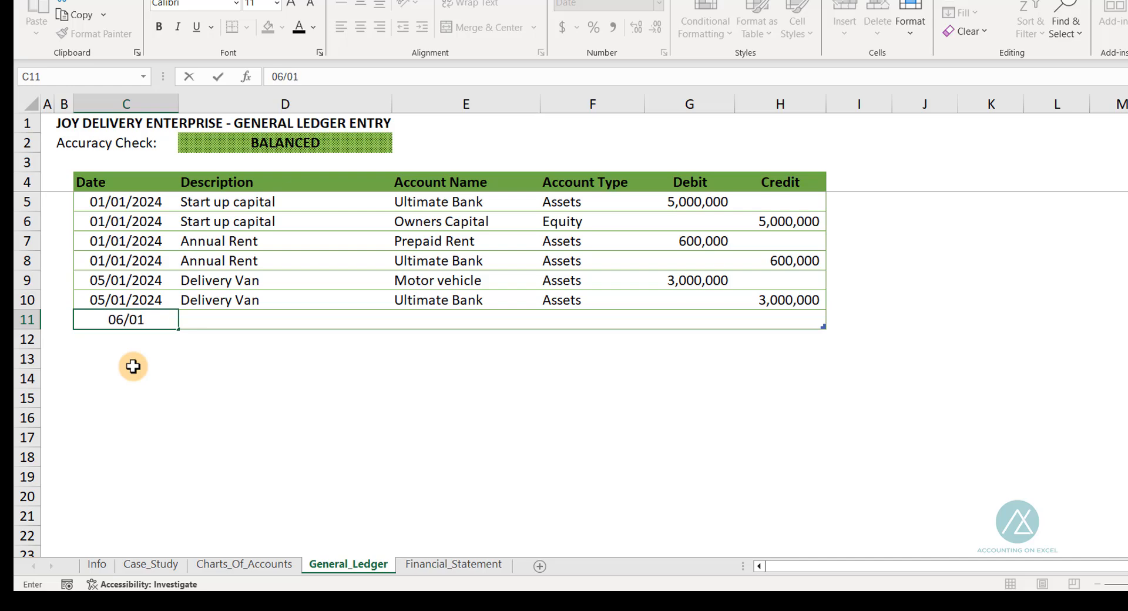
text(/2-024)
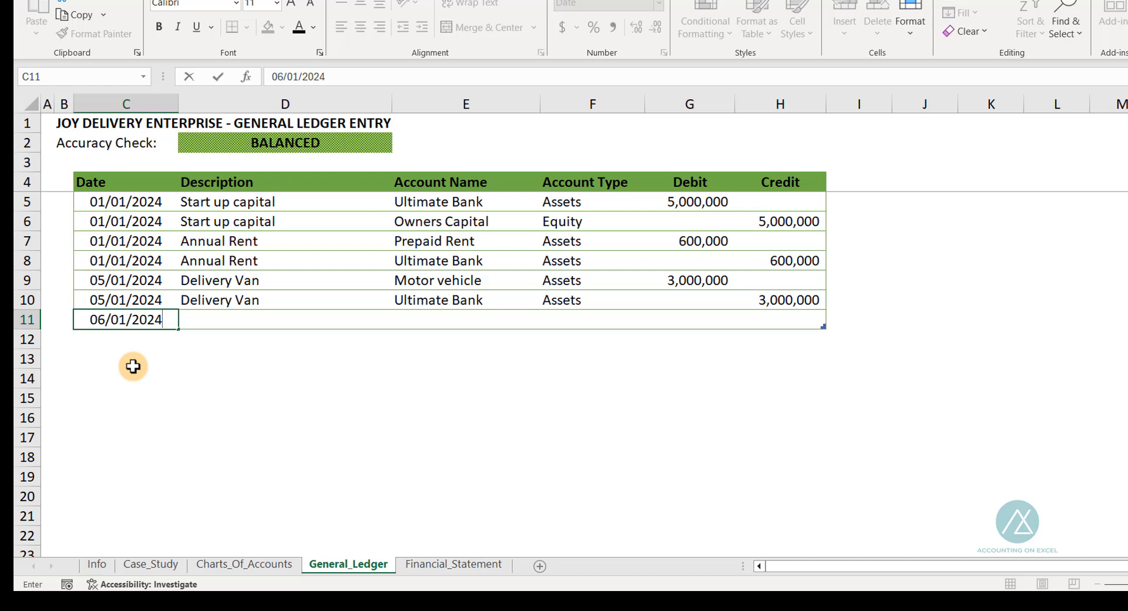
key(Tab)
text(Lo)
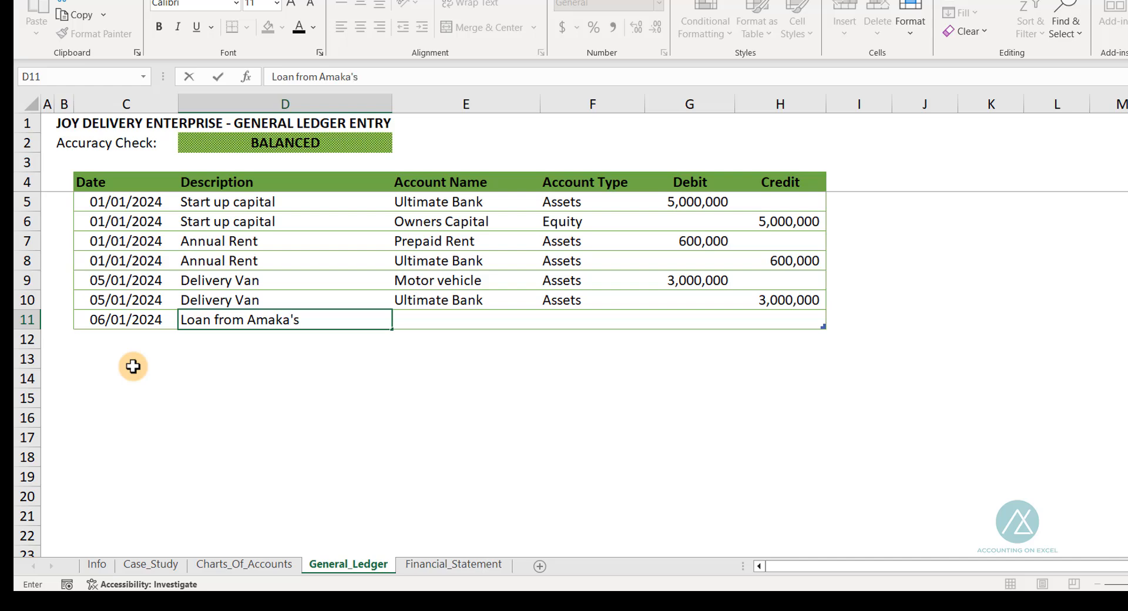
key(Tab)
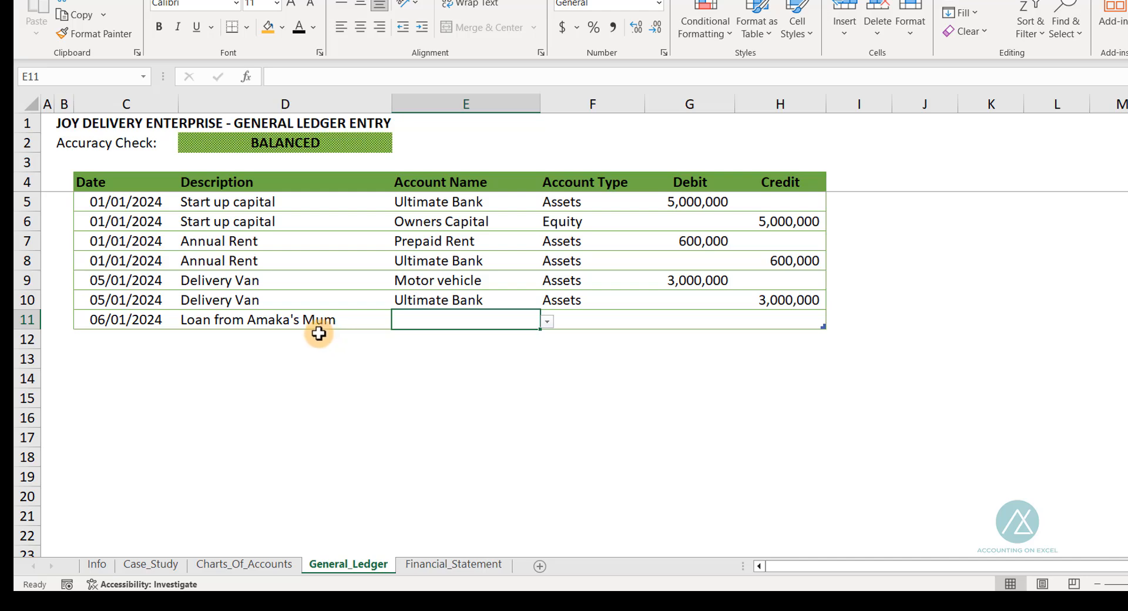
- Set the new loan row's Account Name to Ultimate Bank and enter a debit of 2000000
click(547, 322)
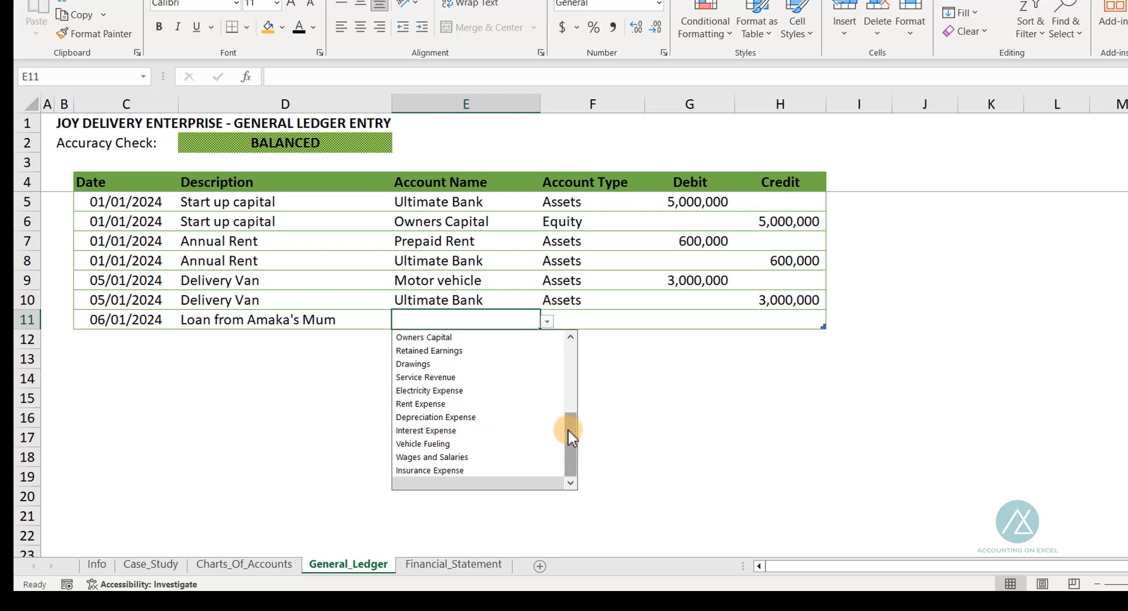
drag(567, 433, 566, 347)
click(442, 338)
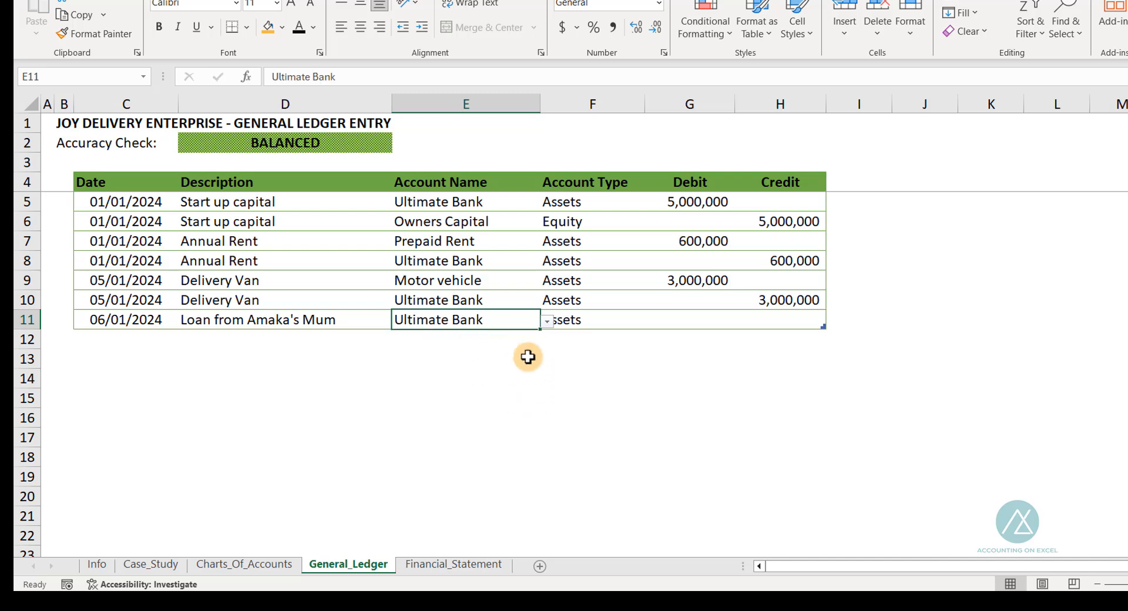
click(560, 325)
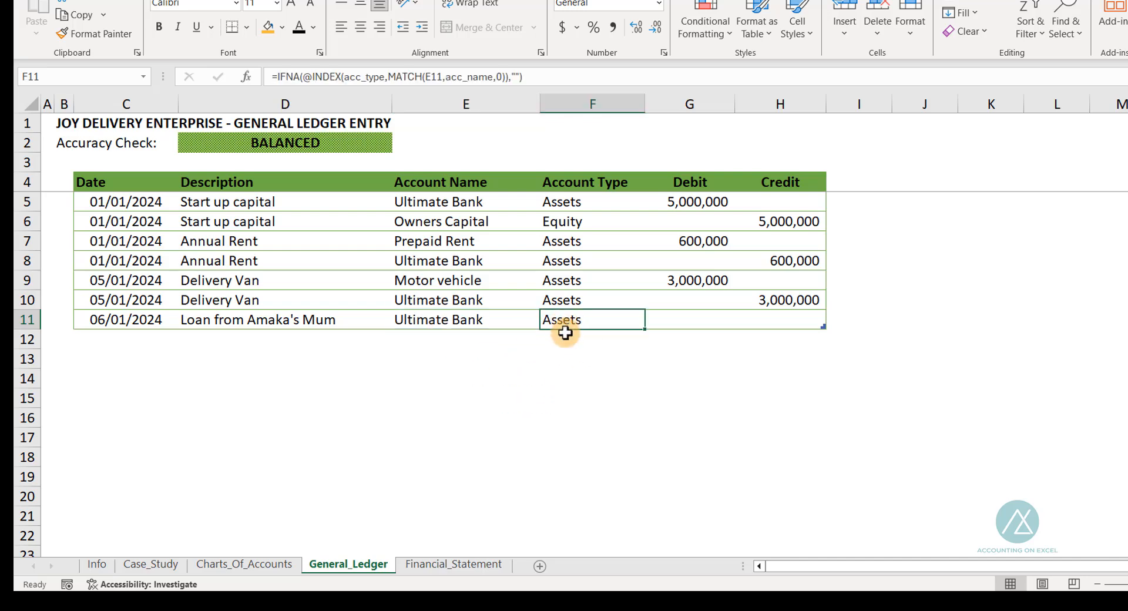
click(680, 323)
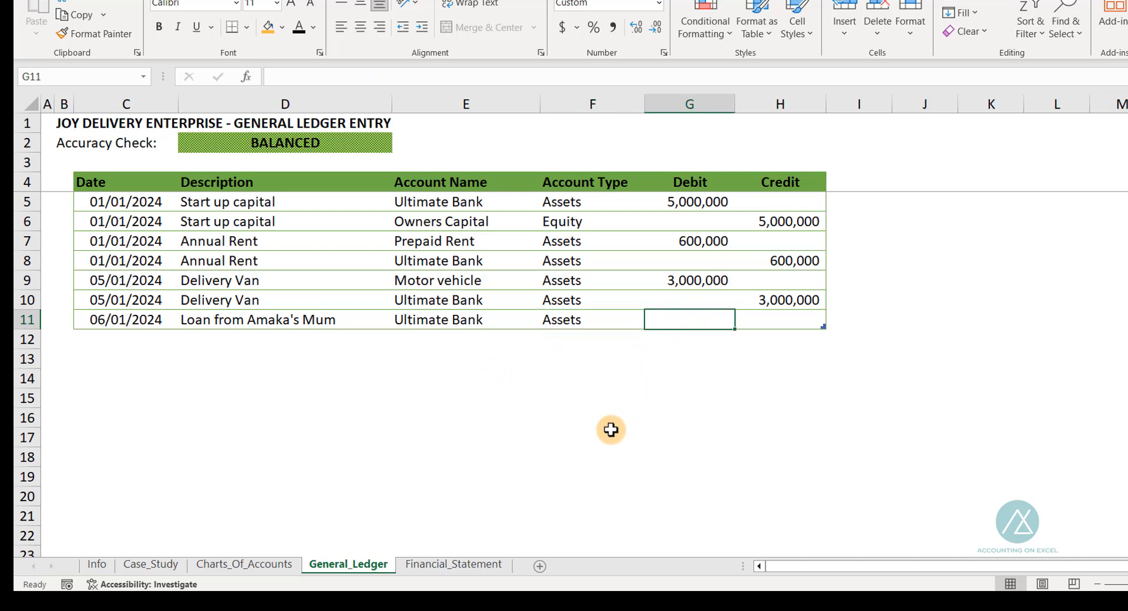
text(2000000)
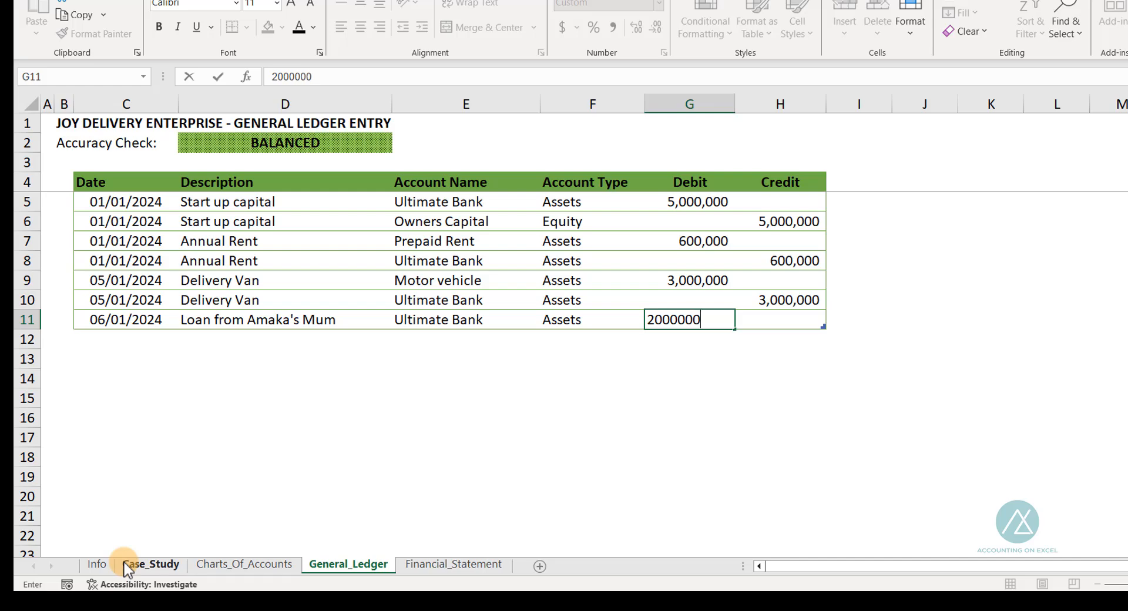
key(Tab)
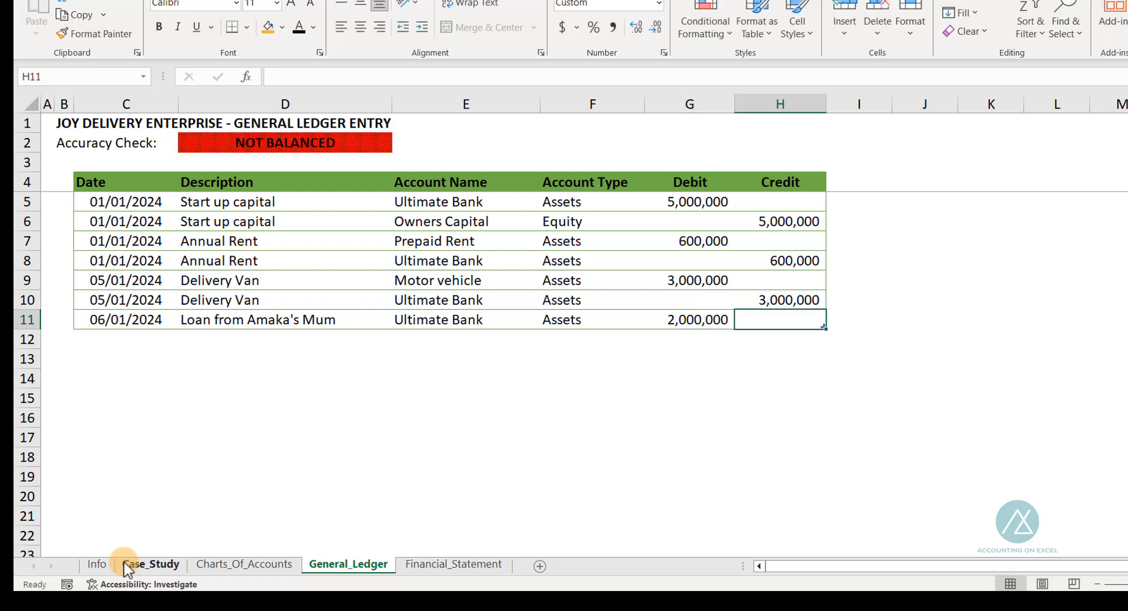
- Add another ledger row repeating the date 06/01/2024 and the loan description from the row above
key(Tab)
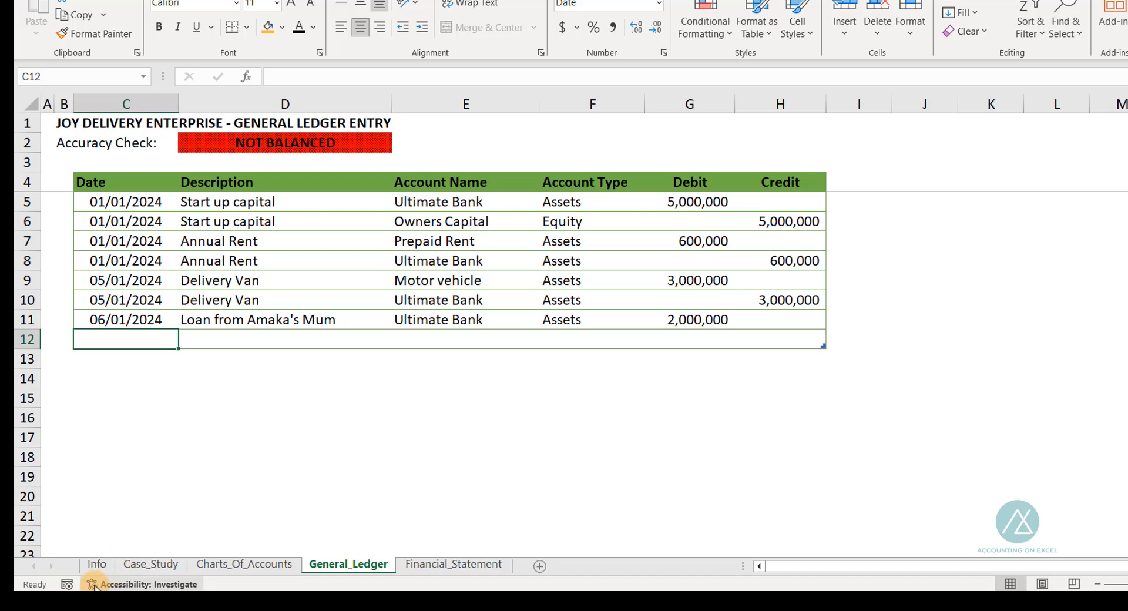
key(ctrl+d)
key(Tab)
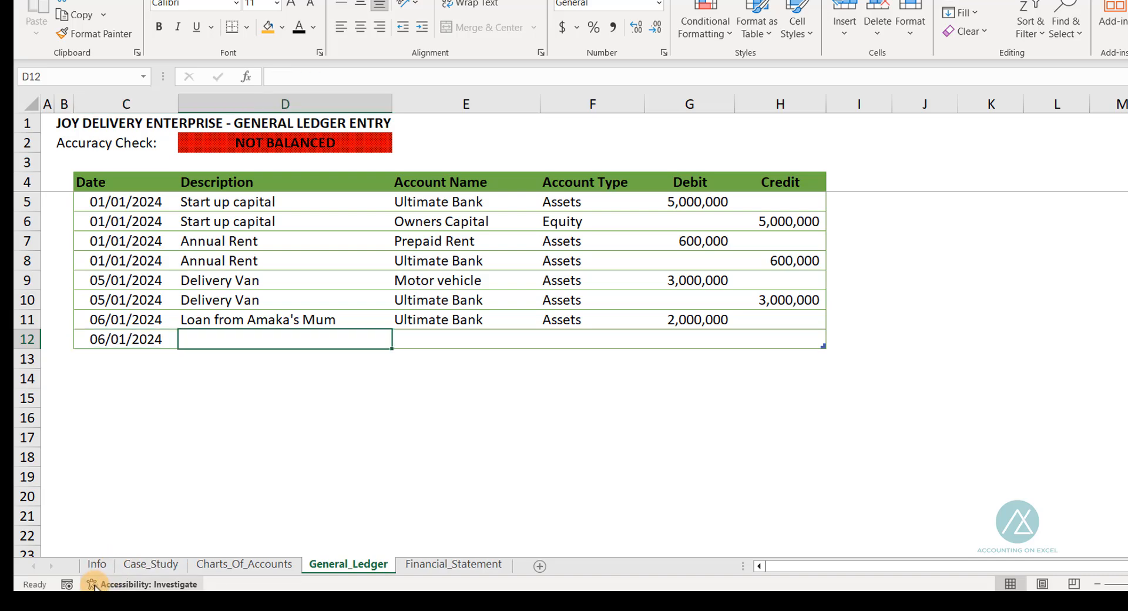
key(ctrl+d)
key(Tab)
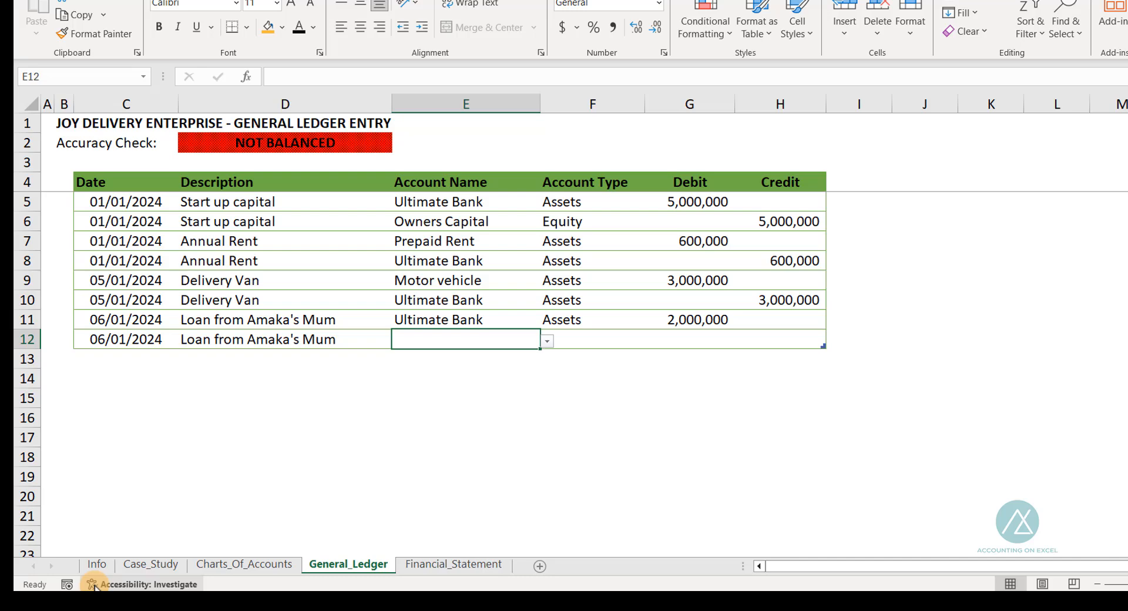
- Set the second loan row's Account Name to Loan Payable and enter a credit of 200000
click(551, 344)
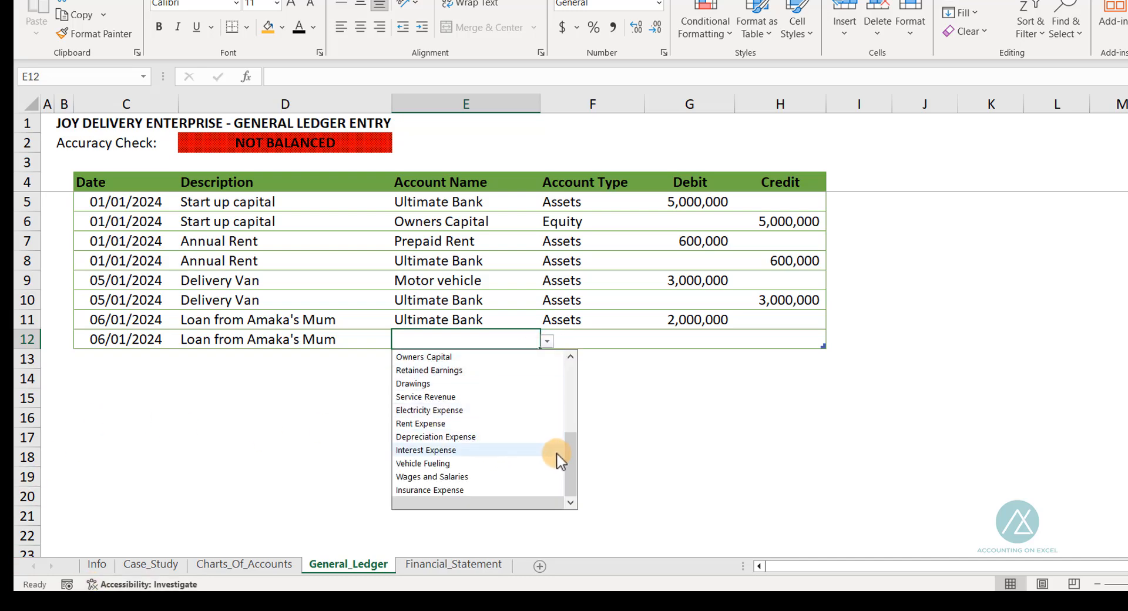
drag(570, 463, 567, 429)
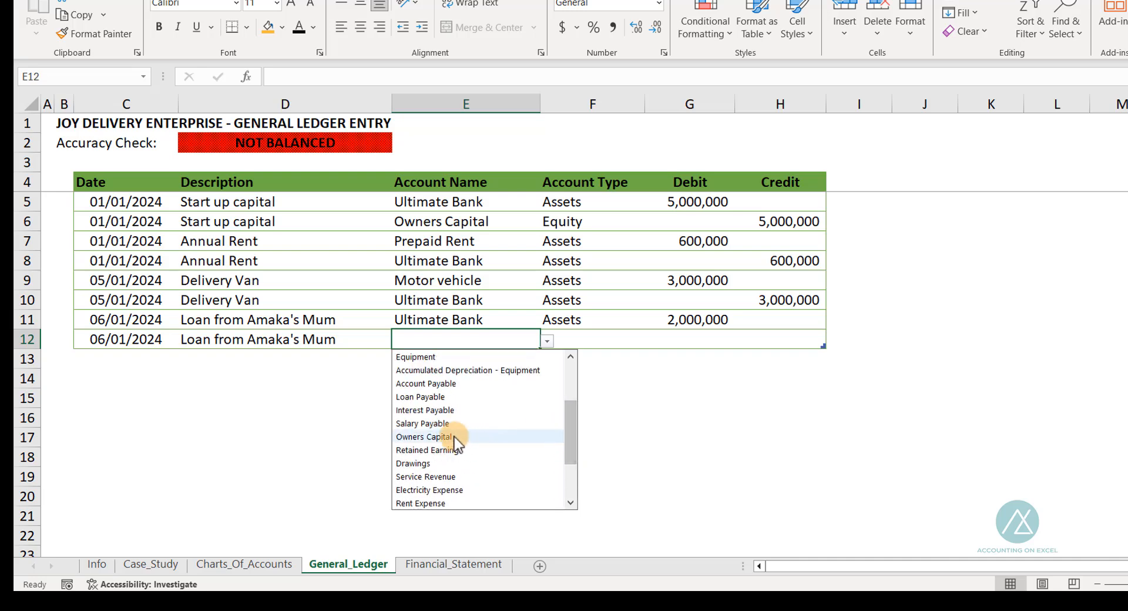
click(429, 398)
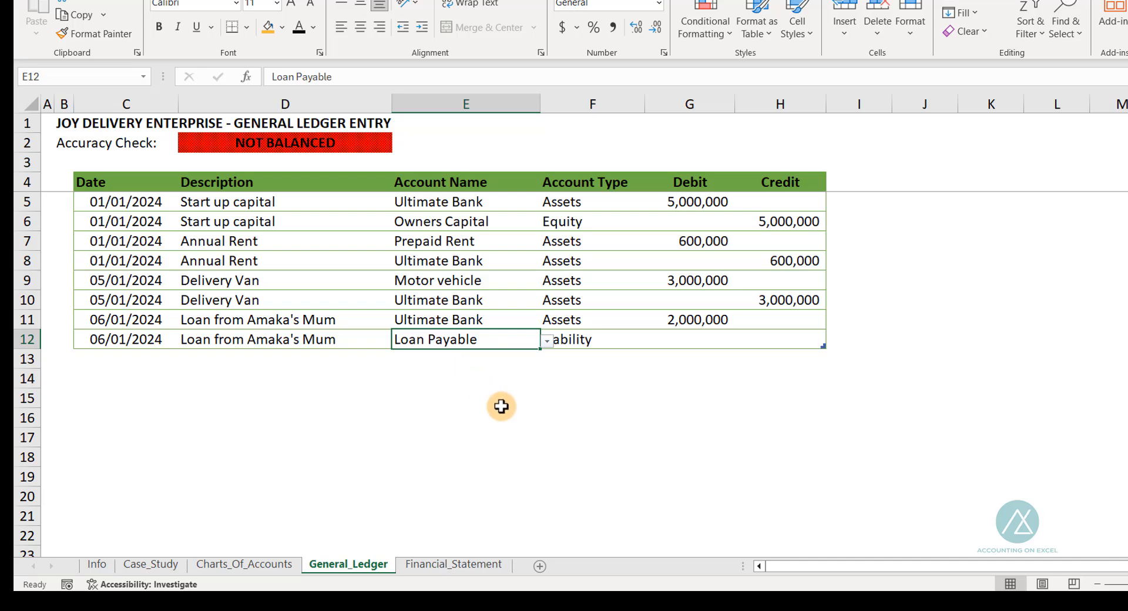
key(Right)
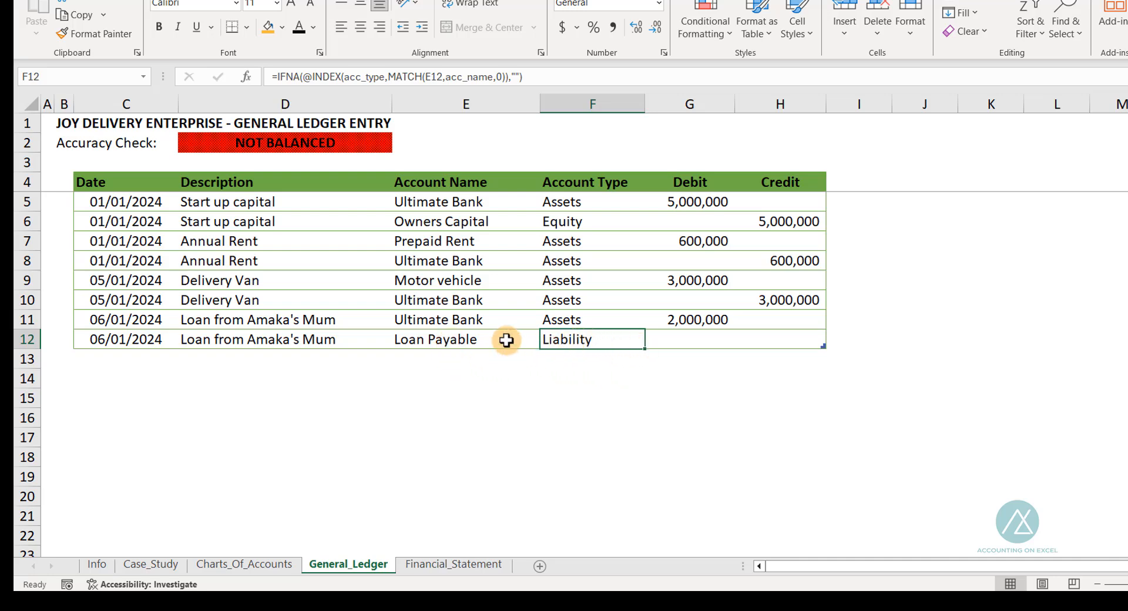
click(466, 342)
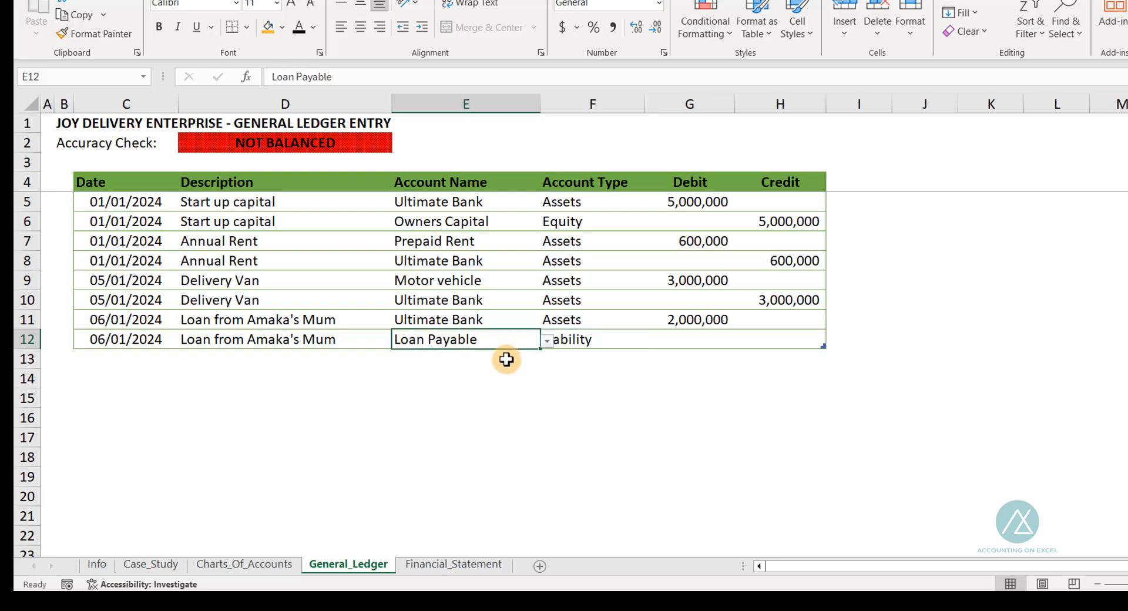
key(Tab)
key(Tab)
key(Tab)
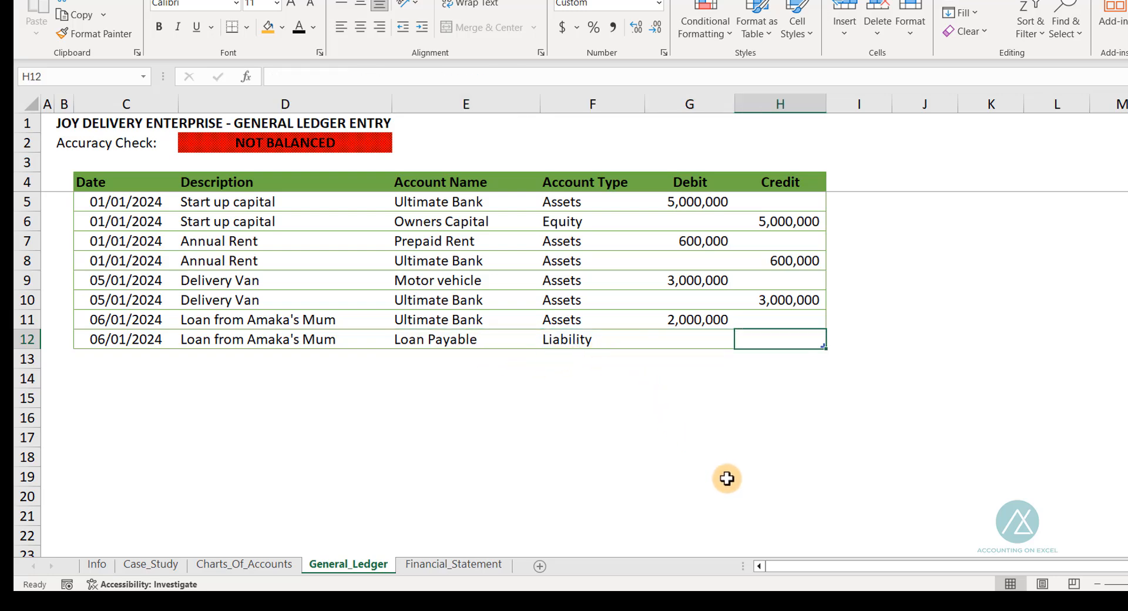
text(200000)
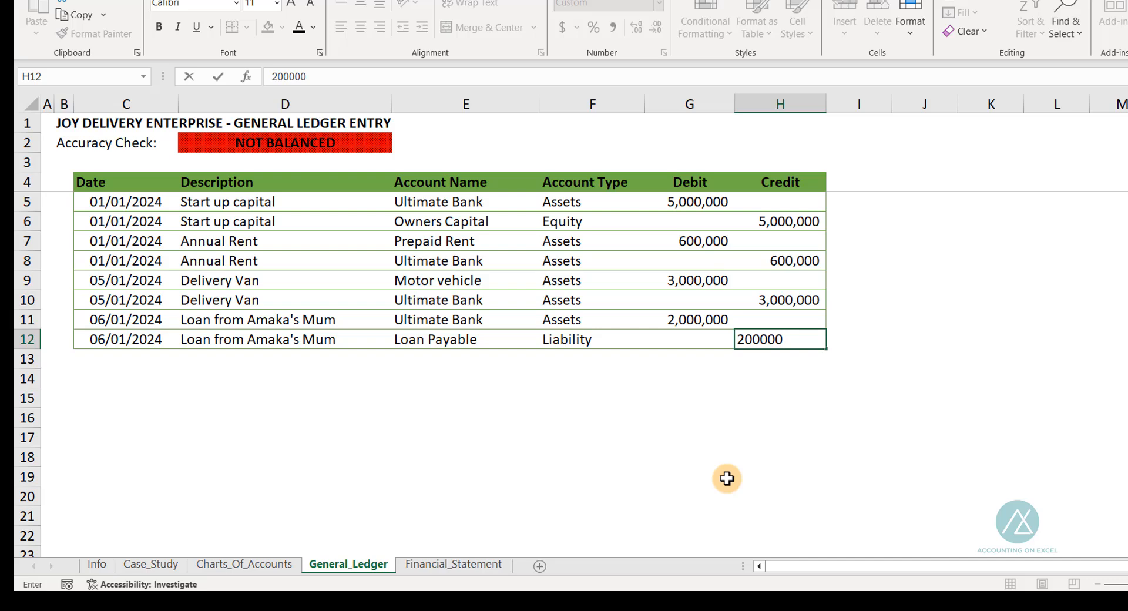
key(Return)
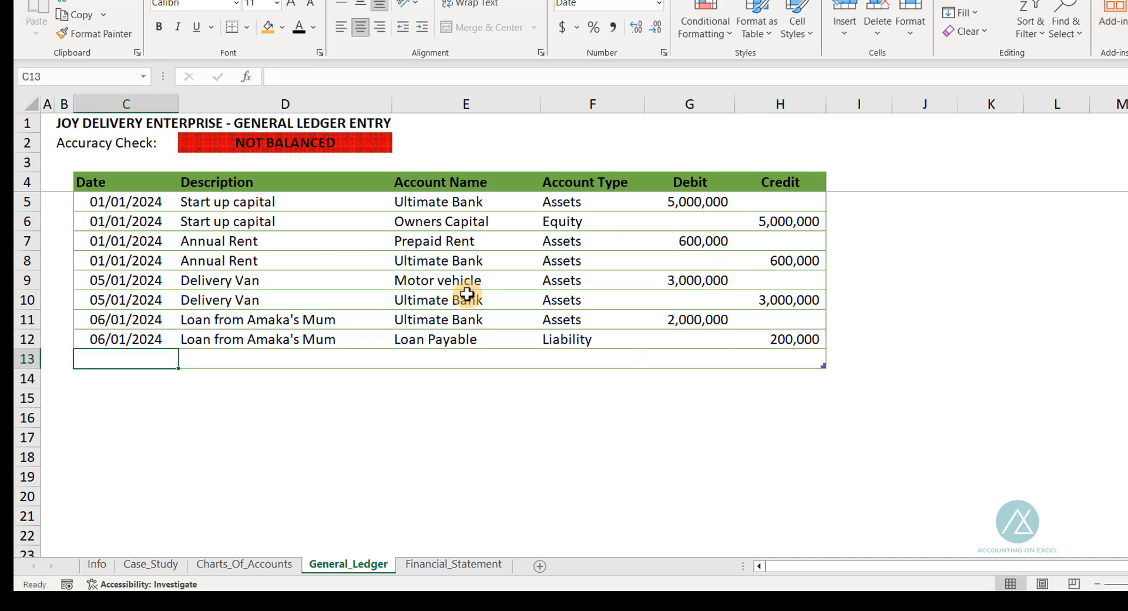
- Correct the Loan Payable row's credit to 2000000
click(787, 344)
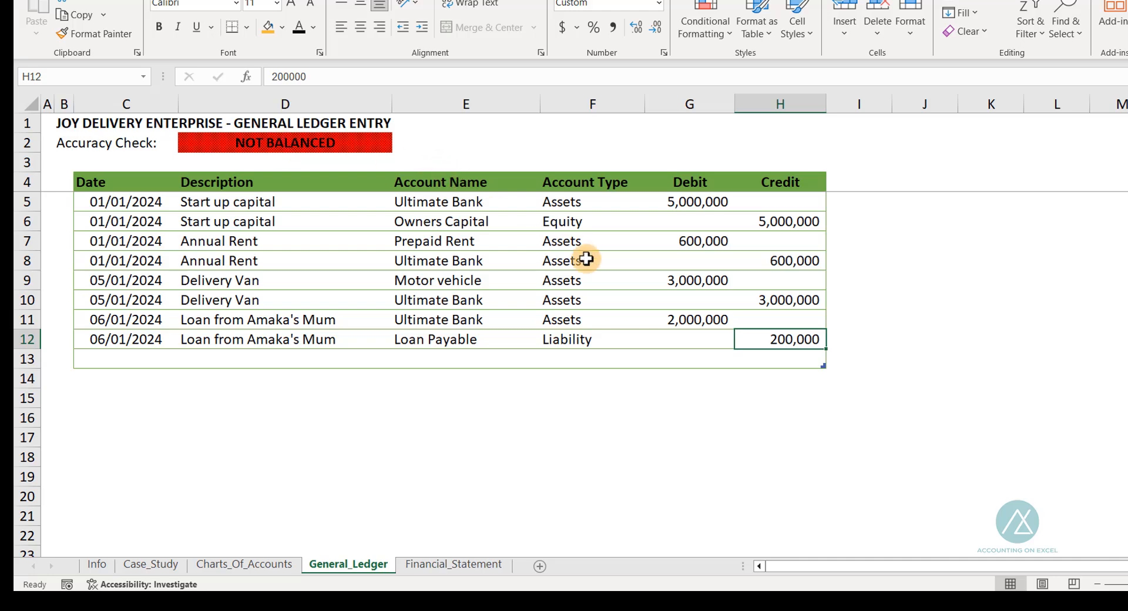
double_click(785, 340)
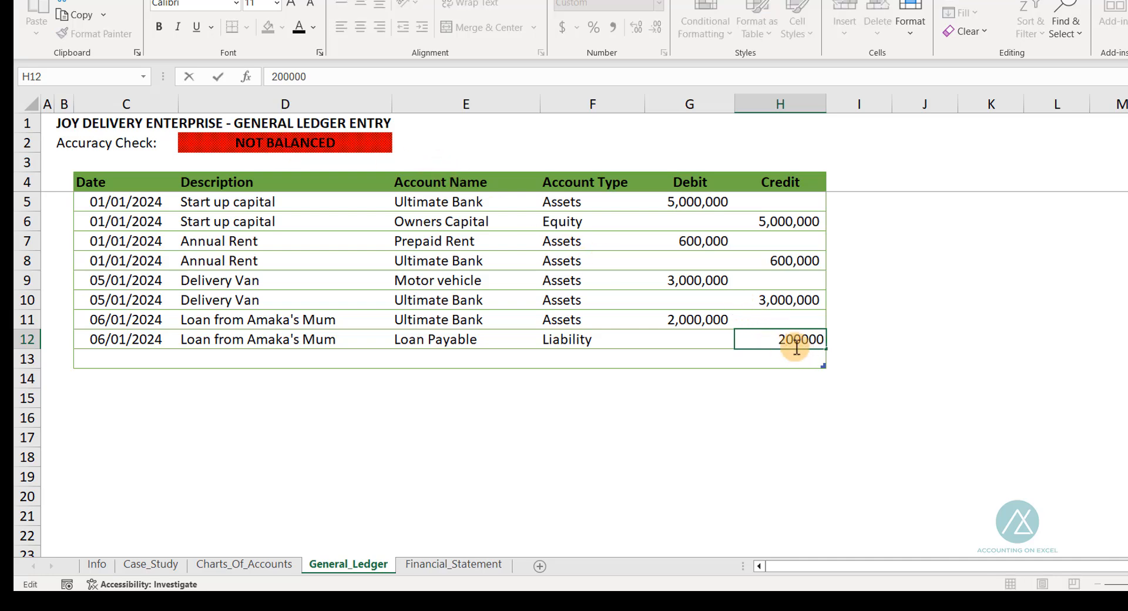
key(Tab)
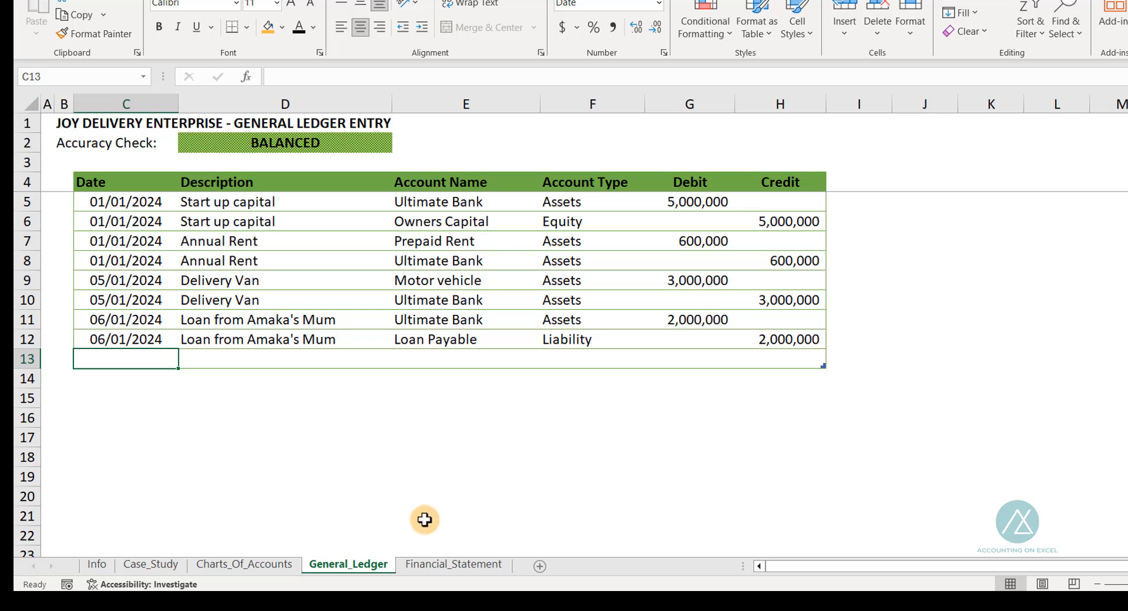
- Review the income statement and the statement of financial position, comparing total assets with total liability and owners capital
click(433, 565)
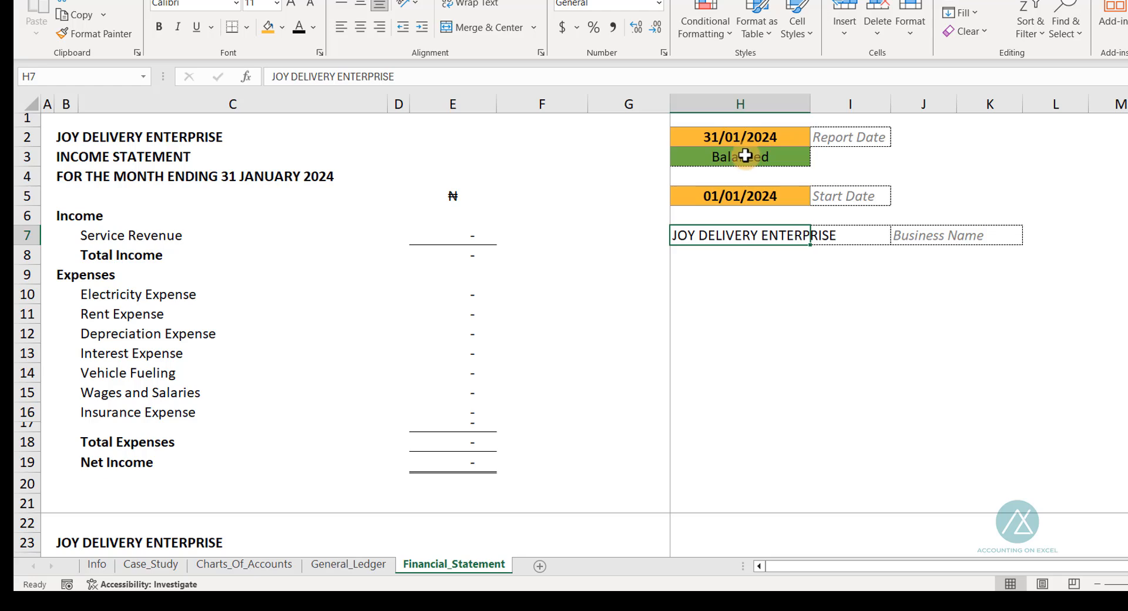
scroll(466, 398, down, 6)
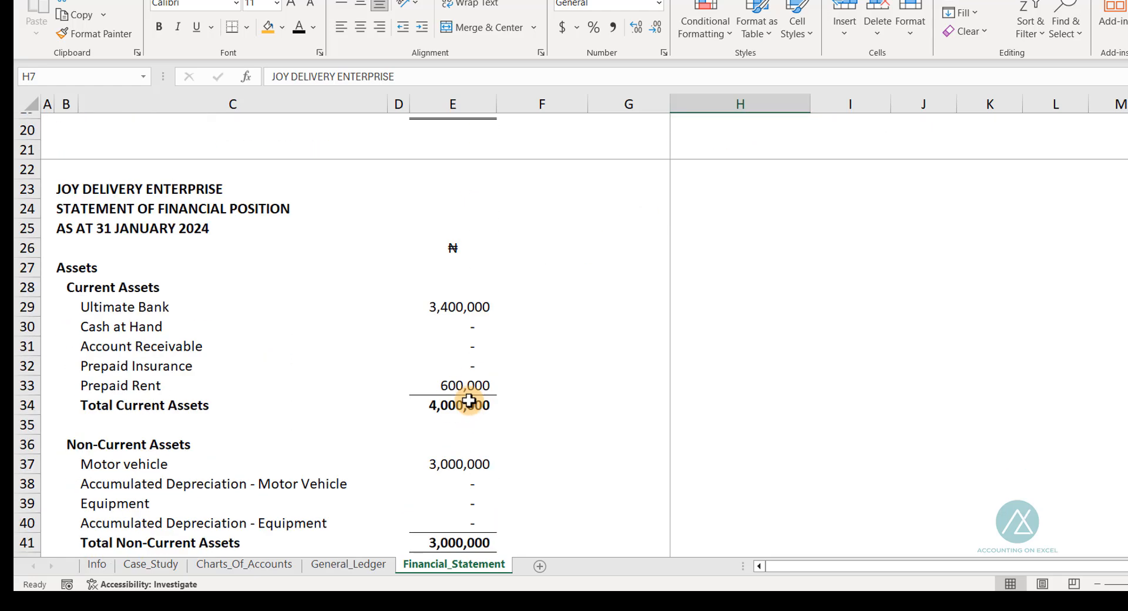
scroll(469, 401, down, 8)
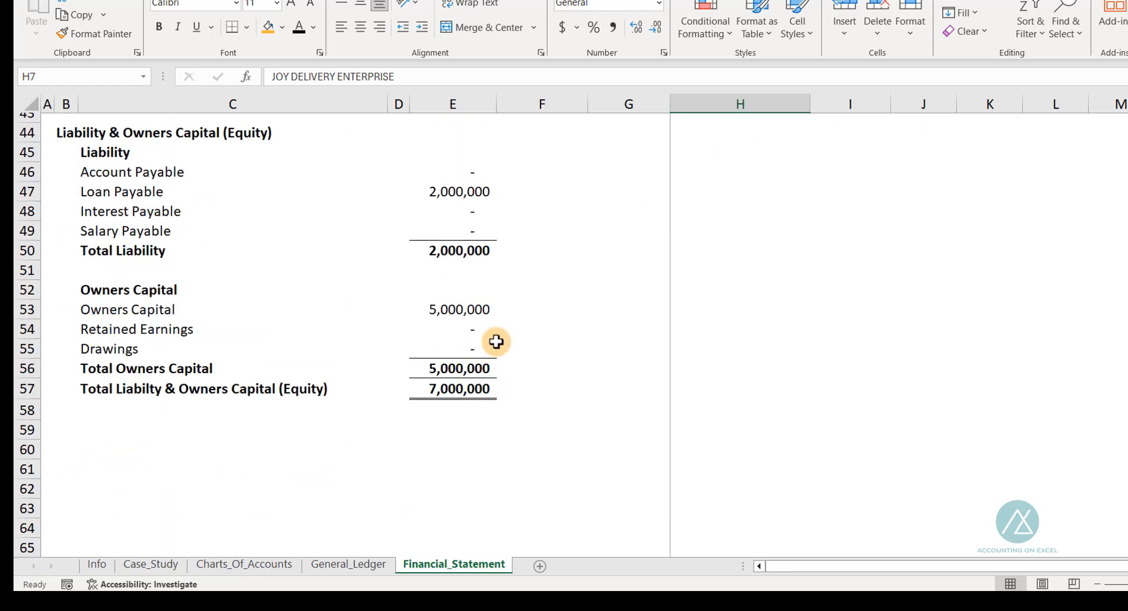
scroll(508, 312, up, 6)
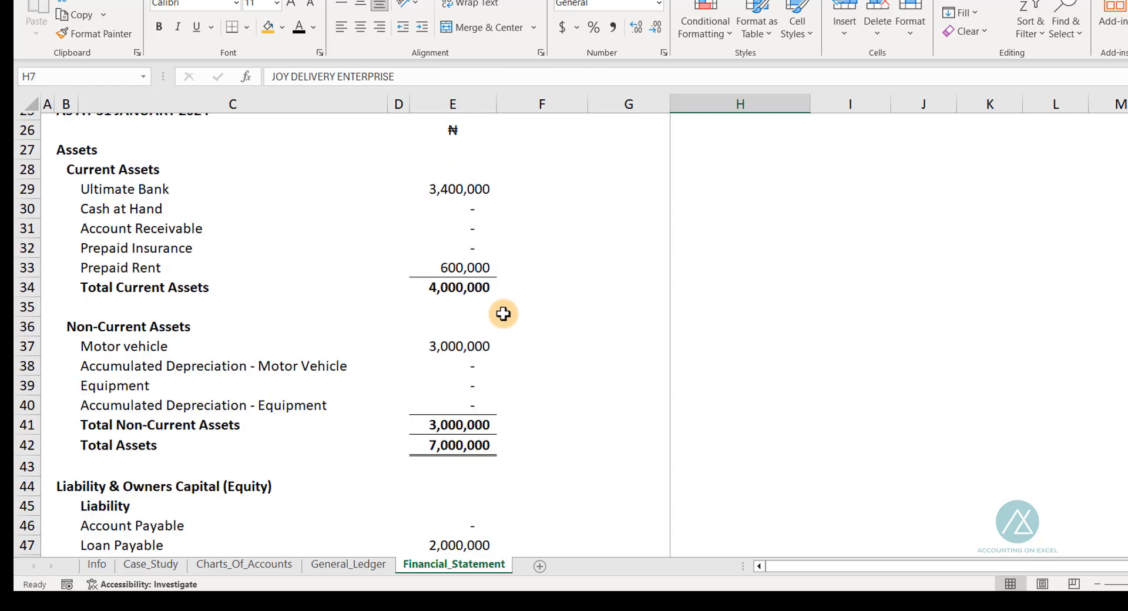
scroll(503, 314, up, 8)
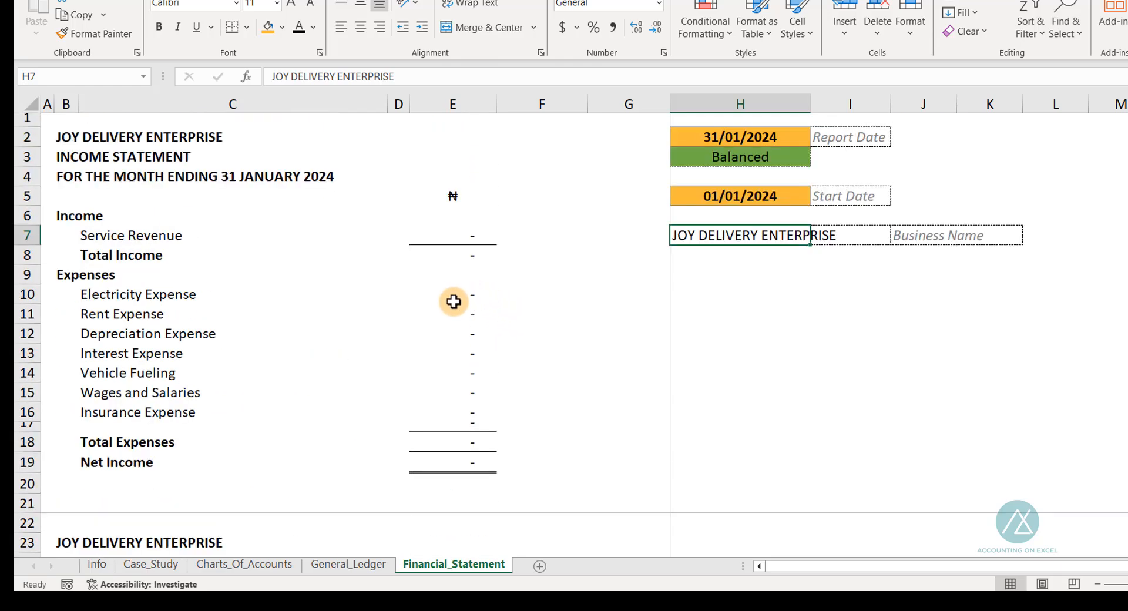
scroll(480, 372, down, 5)
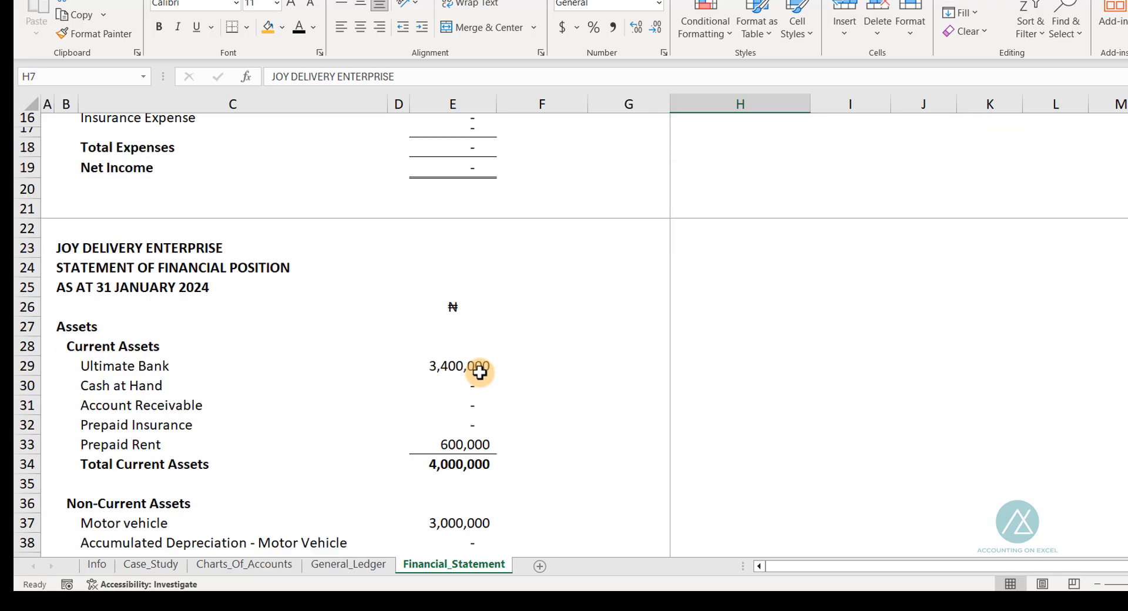
scroll(480, 371, down, 9)
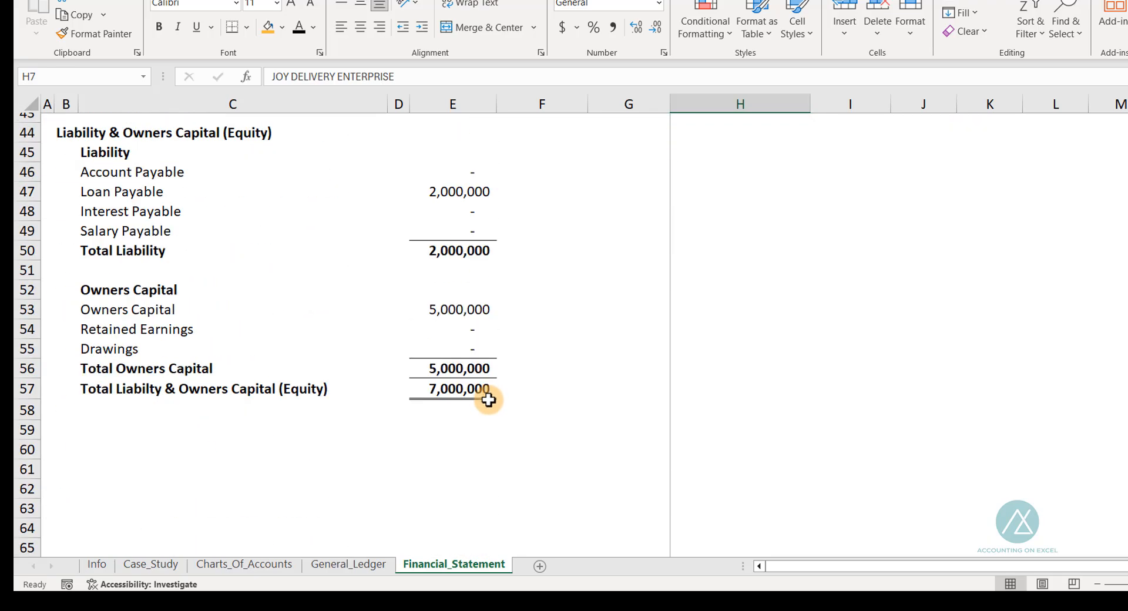
scroll(488, 396, up, 3)
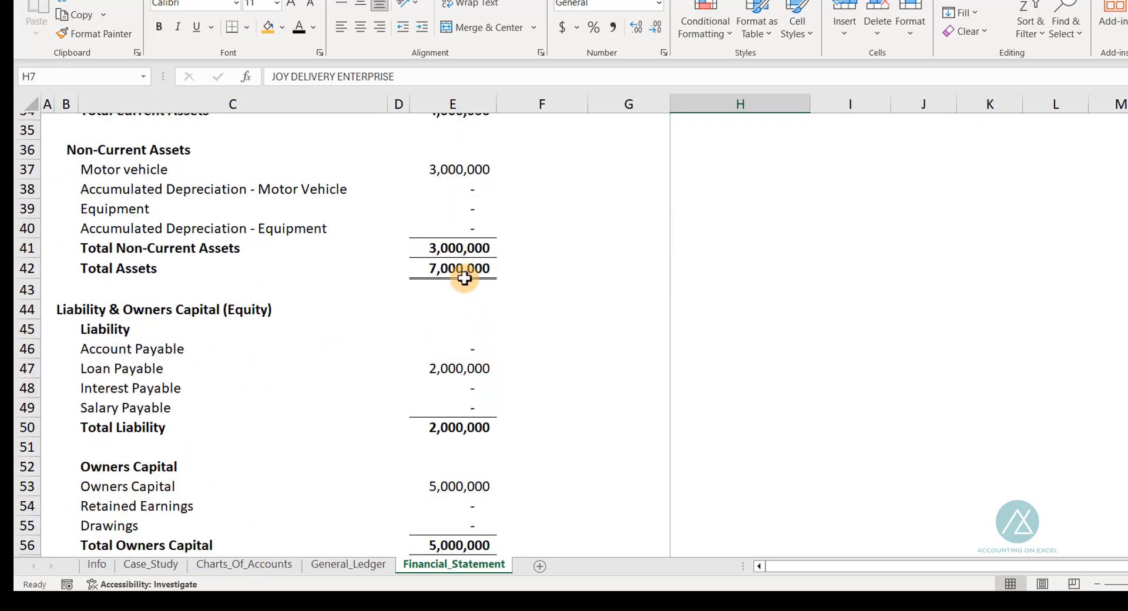
scroll(499, 426, down, 3)
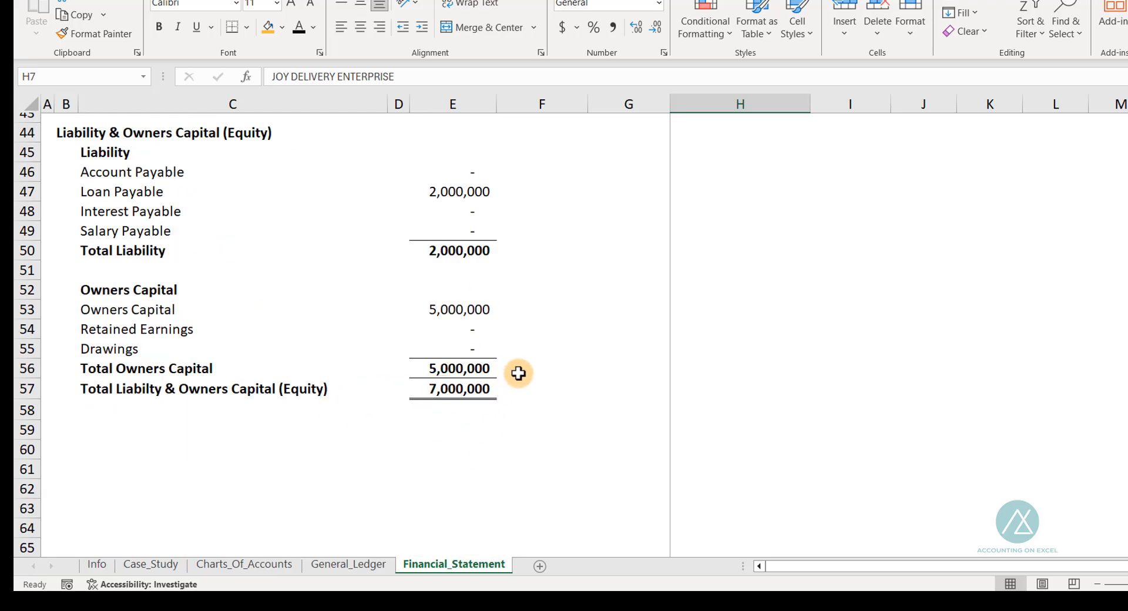
scroll(517, 374, up, 8)
scroll(517, 374, up, 6)
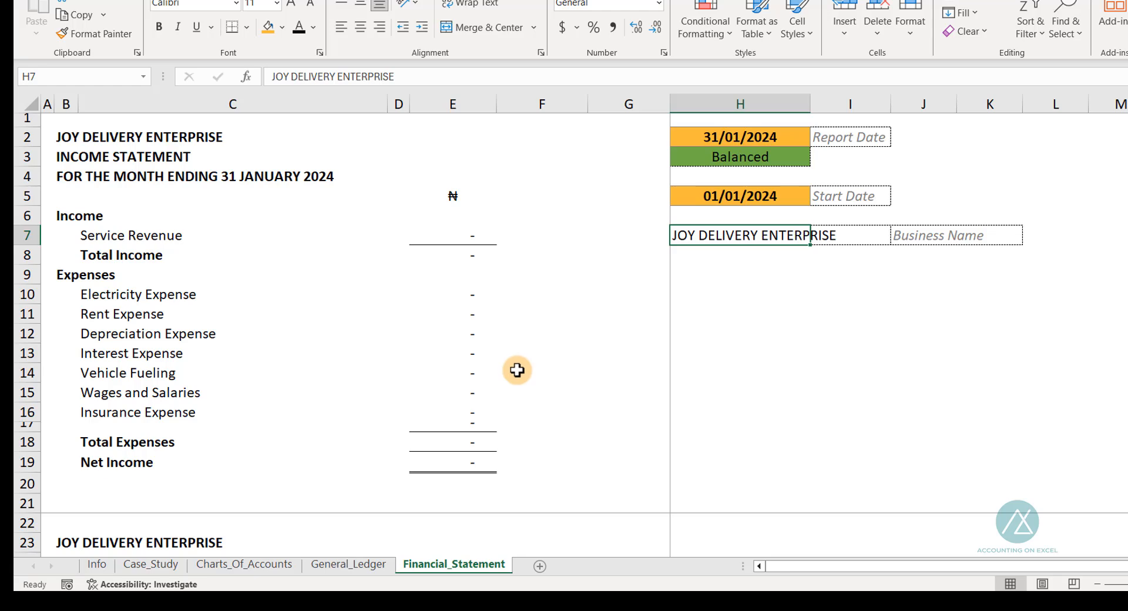
- Review the case study's rent, delivery van, loan and insurance premium transactions along with their month-end adjustment notes and the van's useful life
click(151, 566)
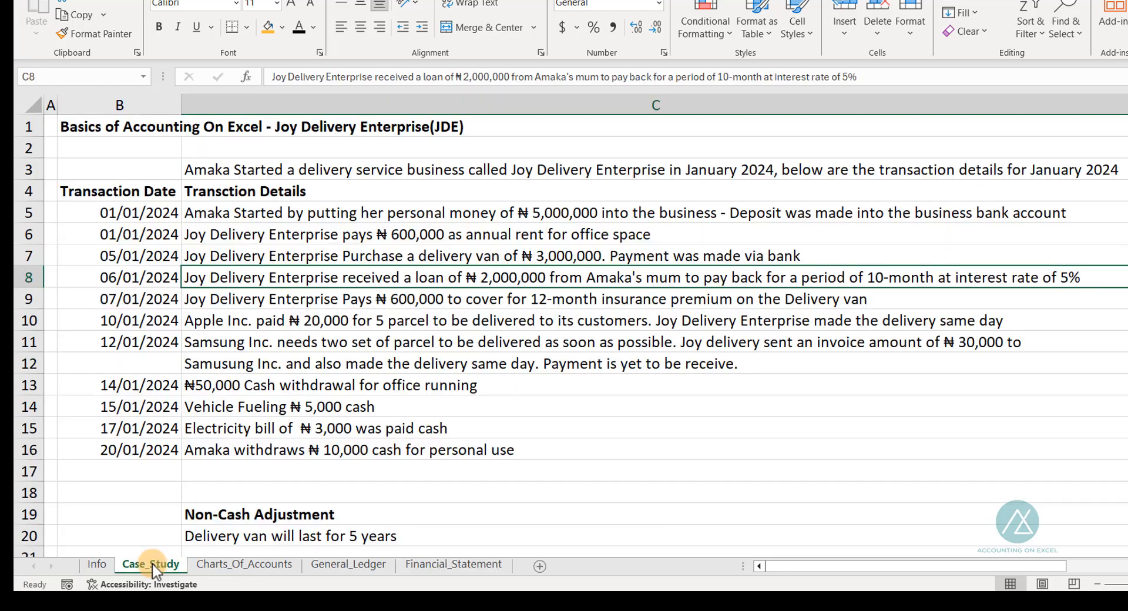
click(222, 301)
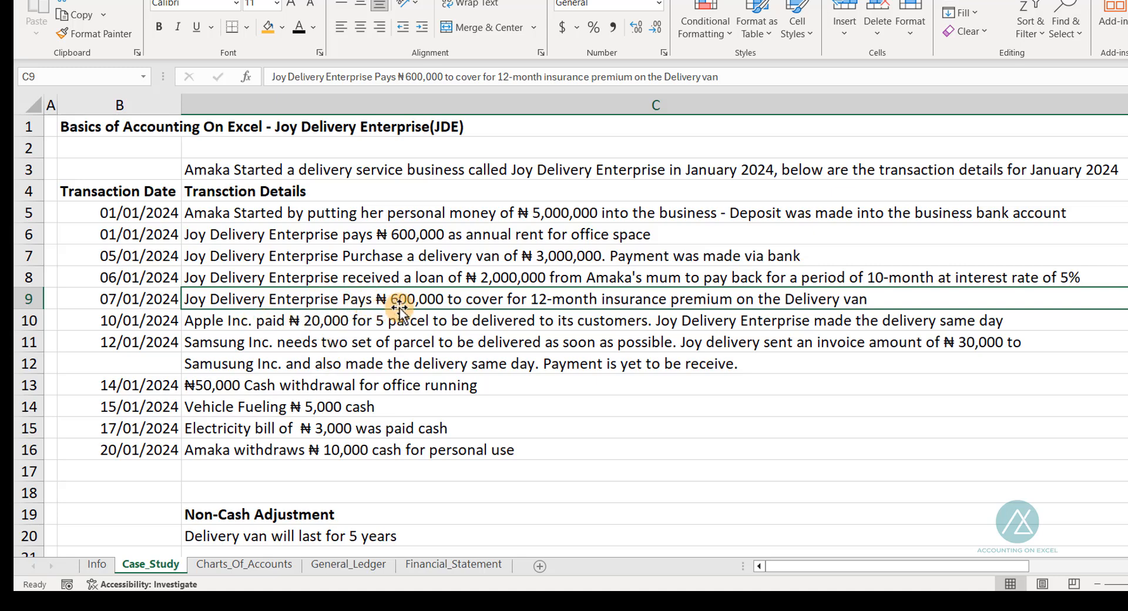
click(340, 278)
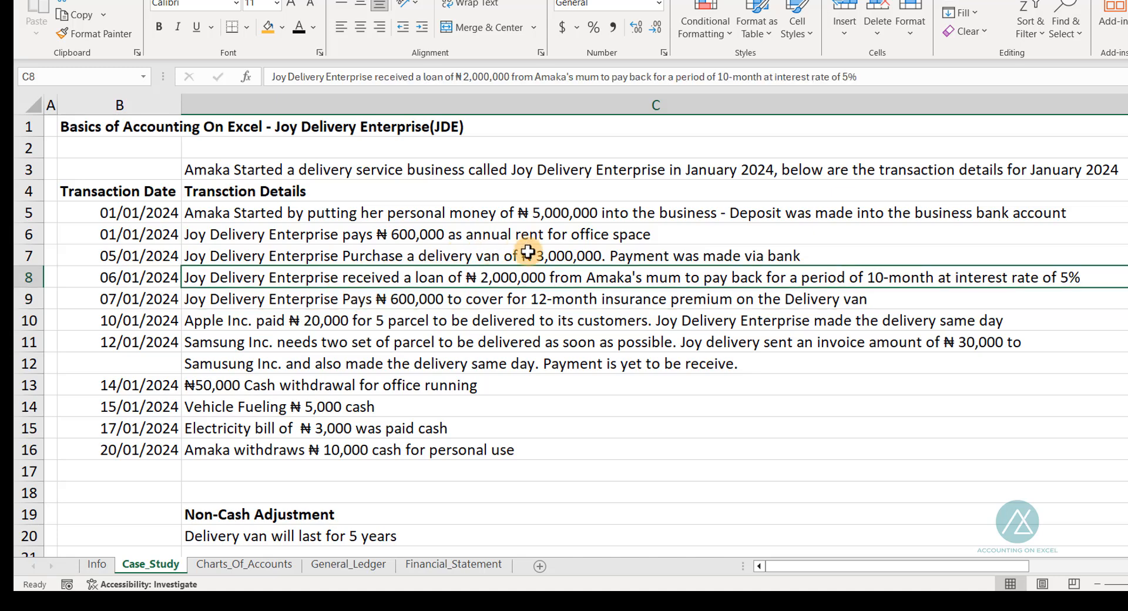
click(241, 253)
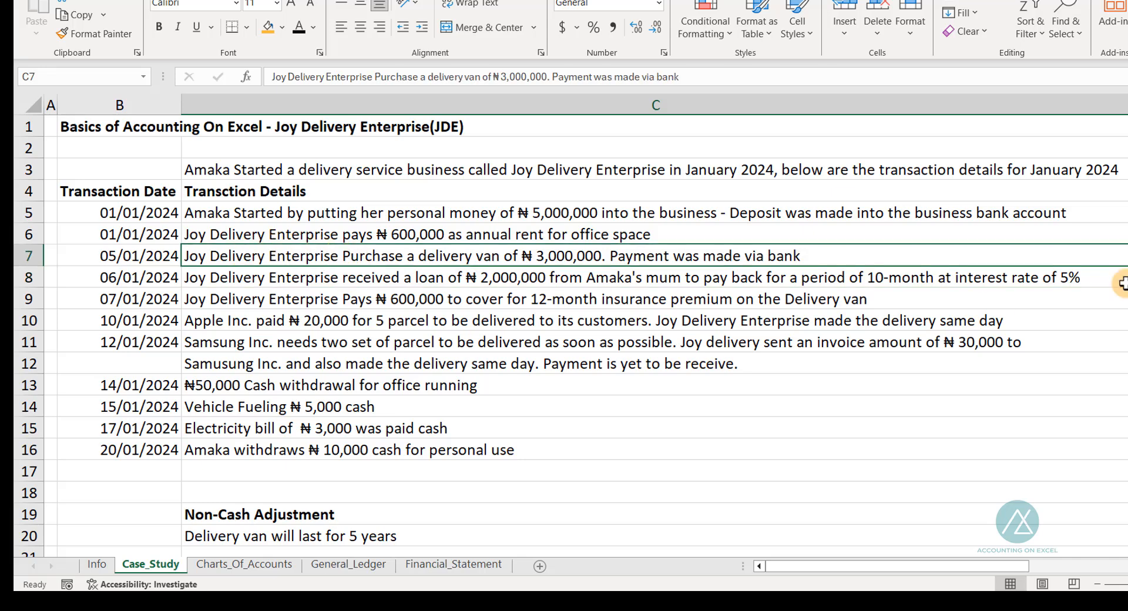
scroll(1117, 440, right, 2)
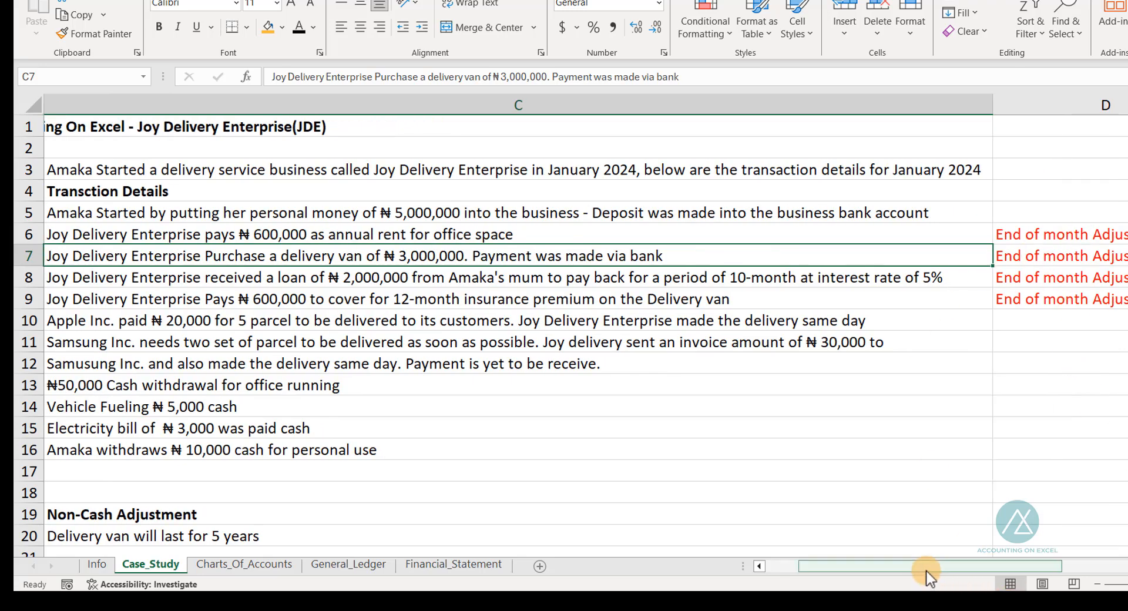
drag(908, 570, 842, 573)
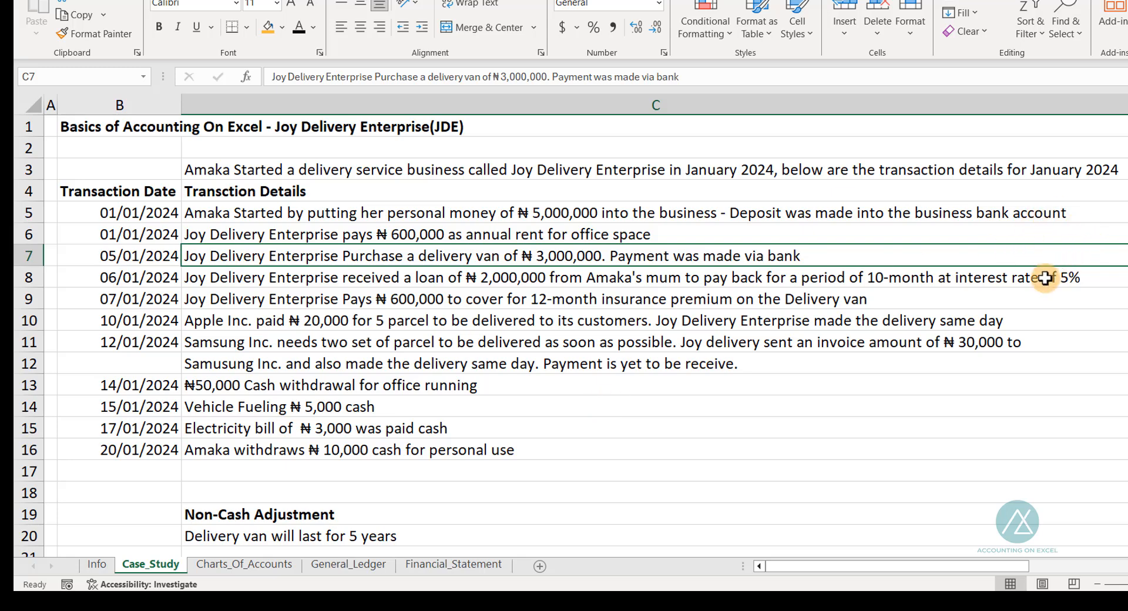
click(246, 236)
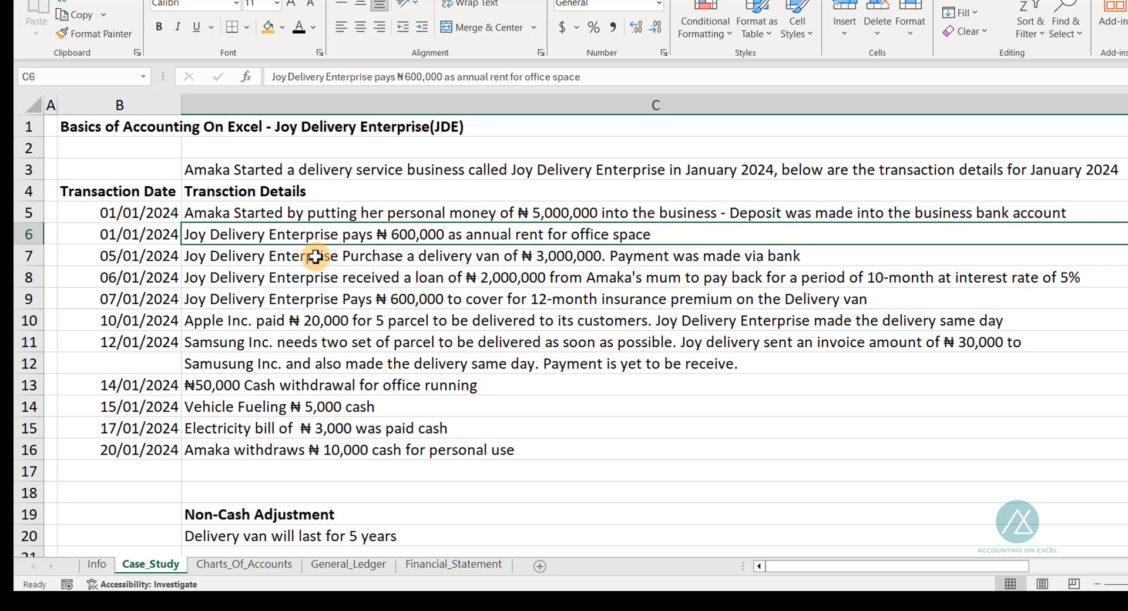
click(312, 259)
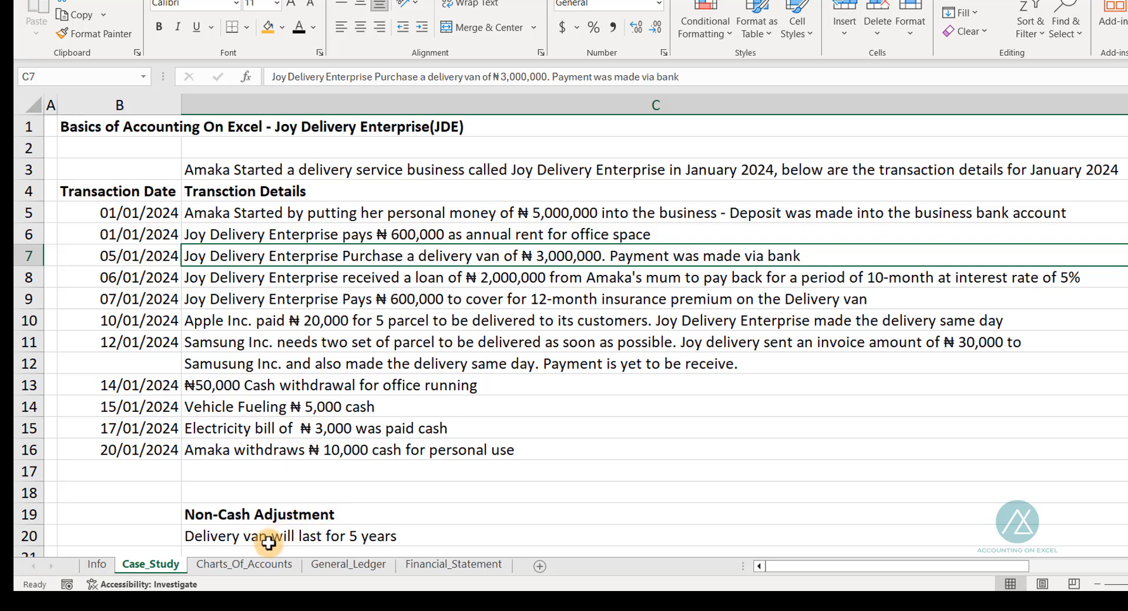
click(308, 537)
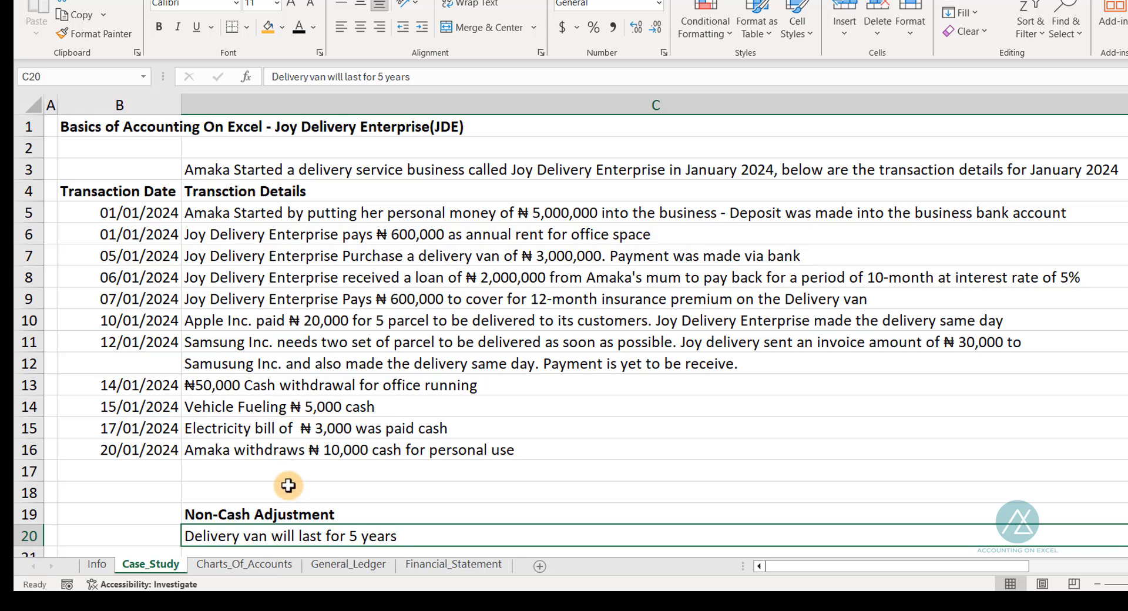
click(604, 255)
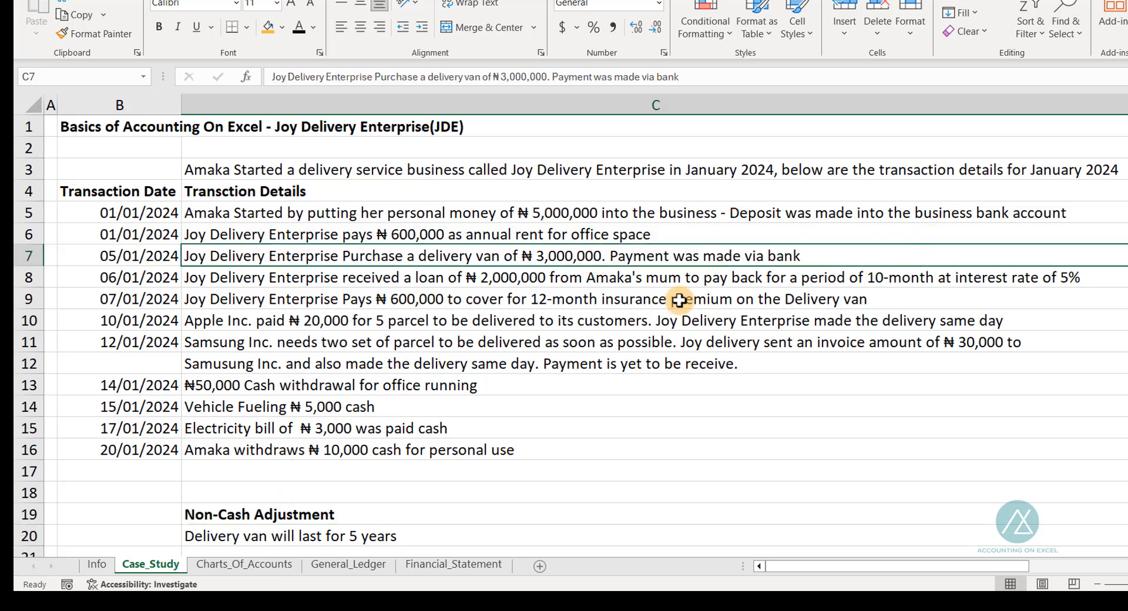
click(225, 278)
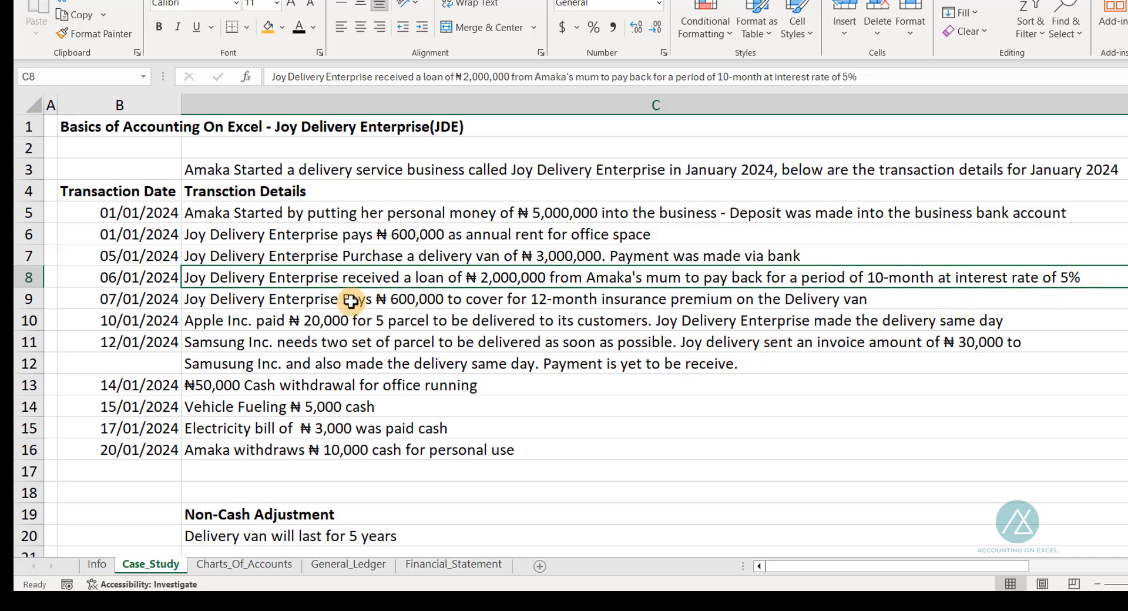
click(205, 298)
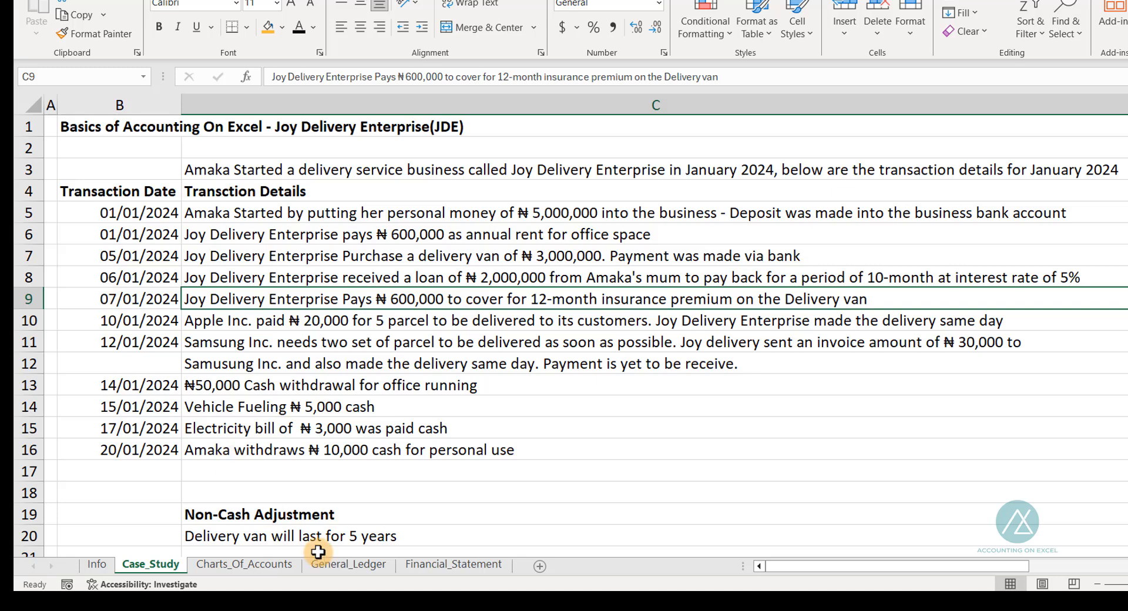
- Start a new general ledger row dated 07/01/2024 with the description Insurance Premium
click(351, 567)
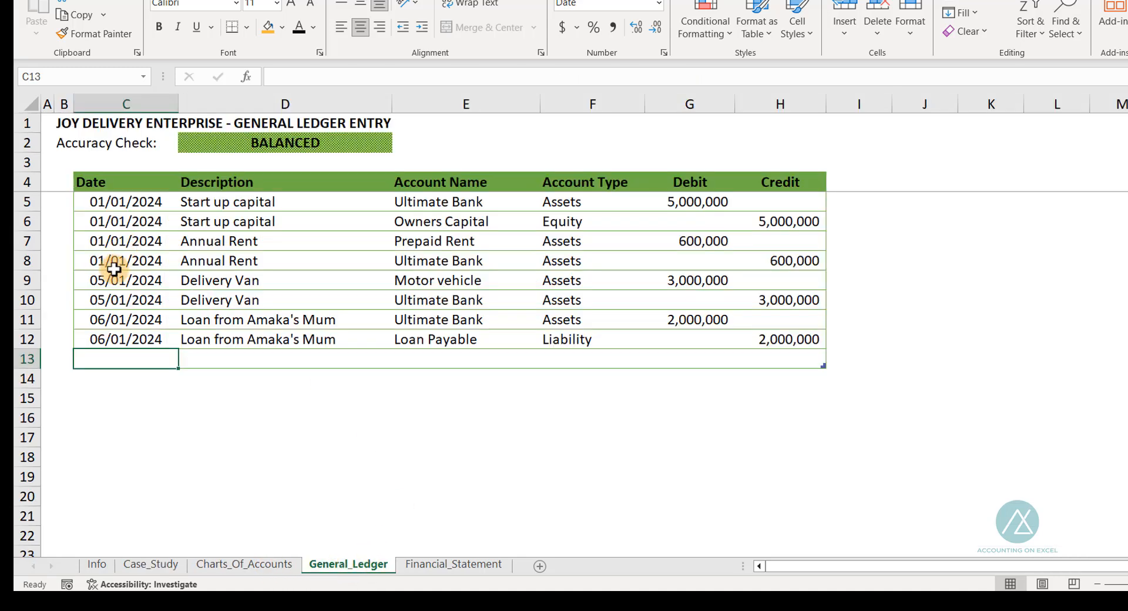
text(07)
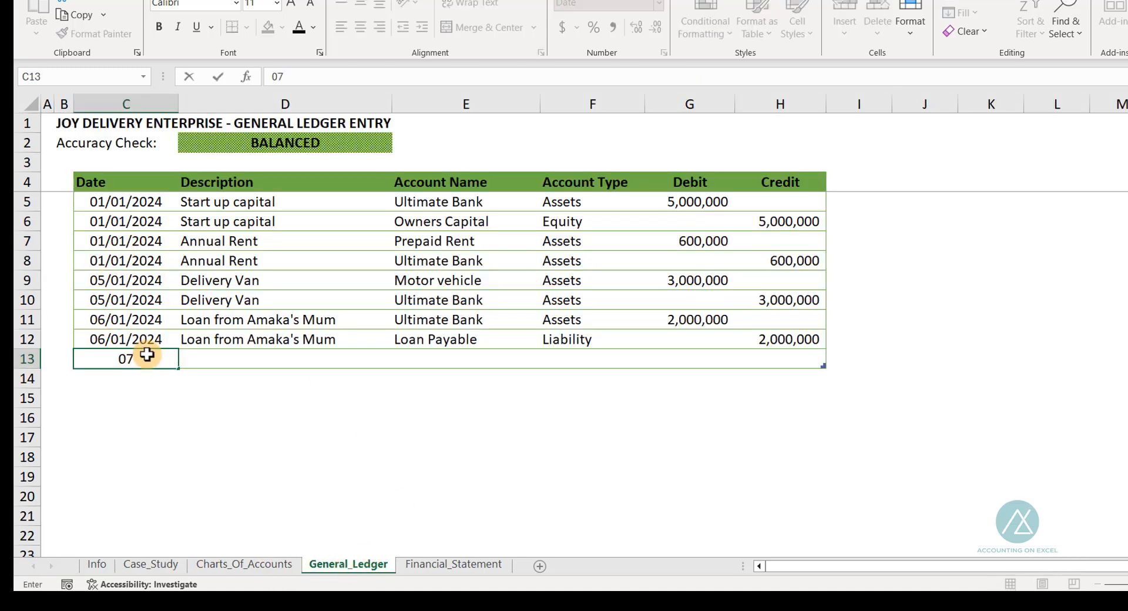
text(/01/2024)
key(Tab)
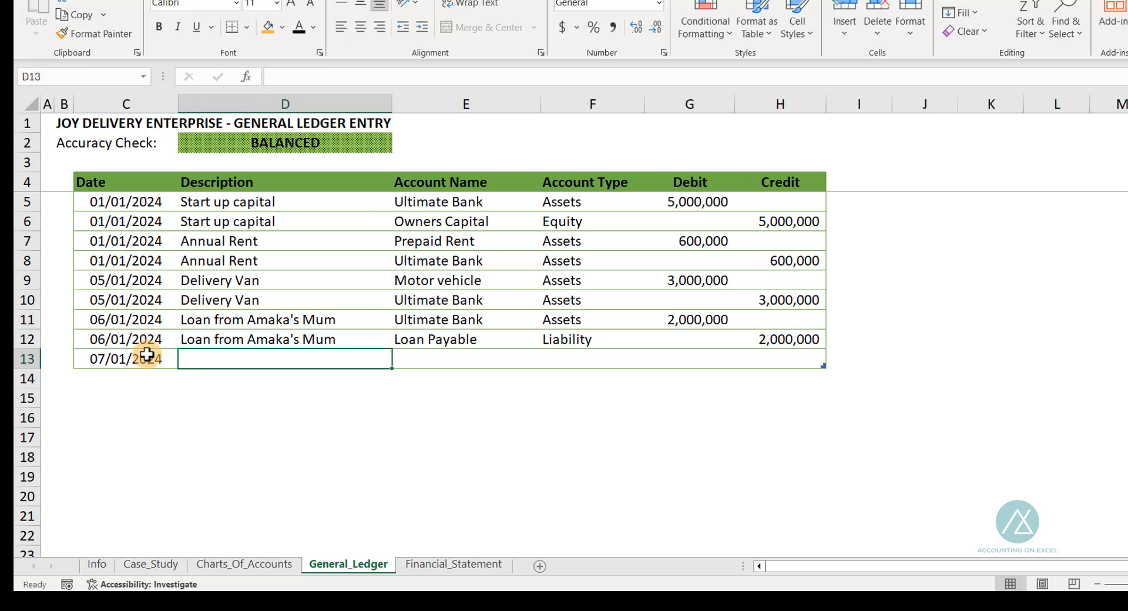
text(Insuran)
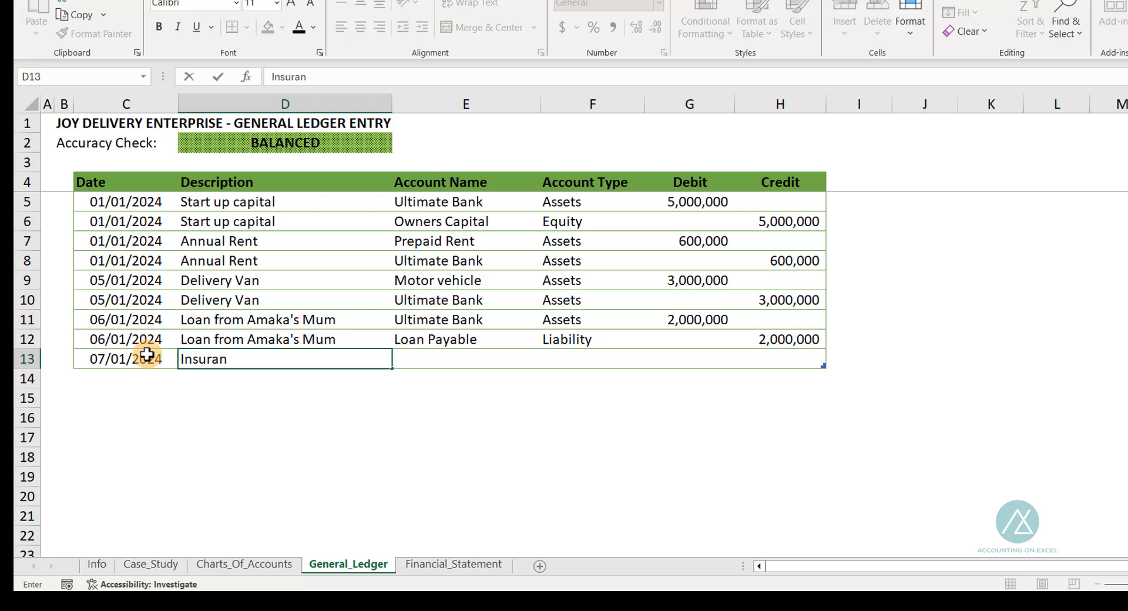
text(ce Premium)
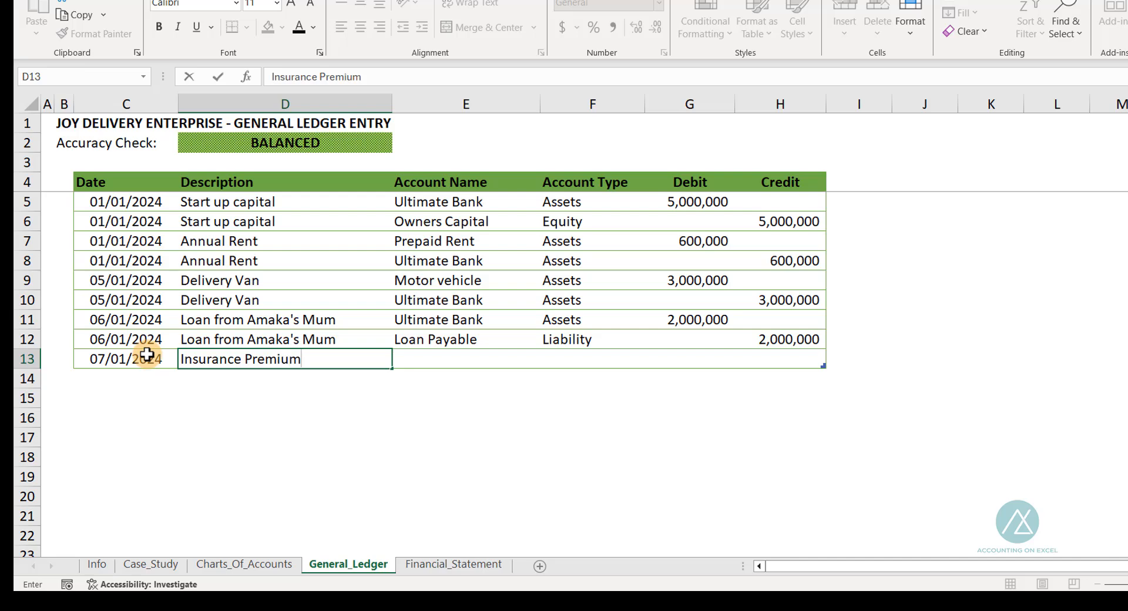
key(Tab)
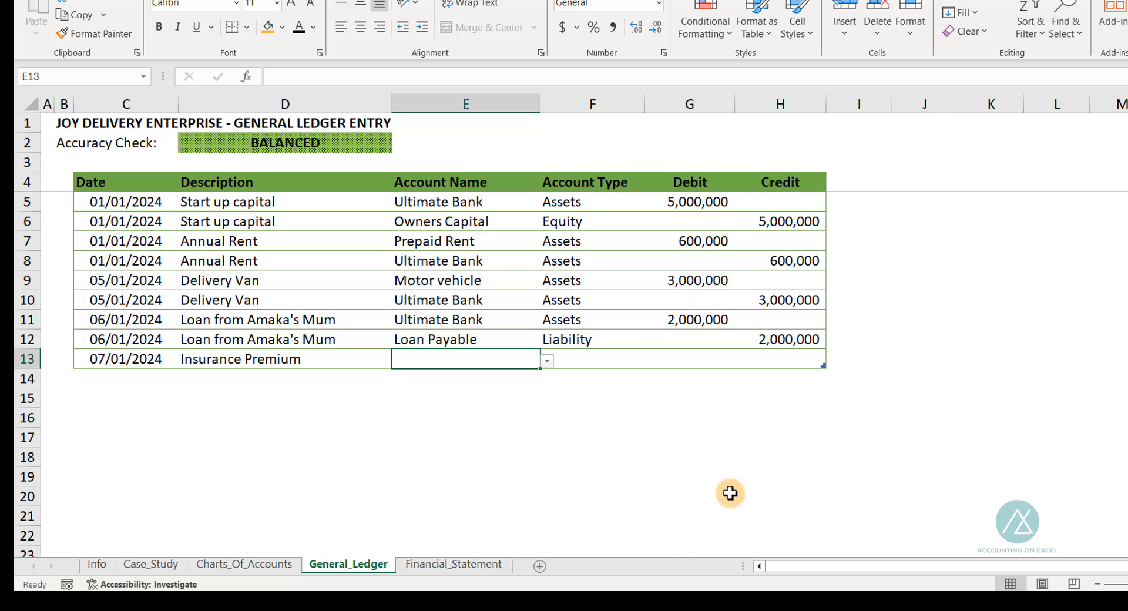
- Set the insurance premium row's Account Name to Prepaid Insurance and enter a debit of 600000
click(547, 359)
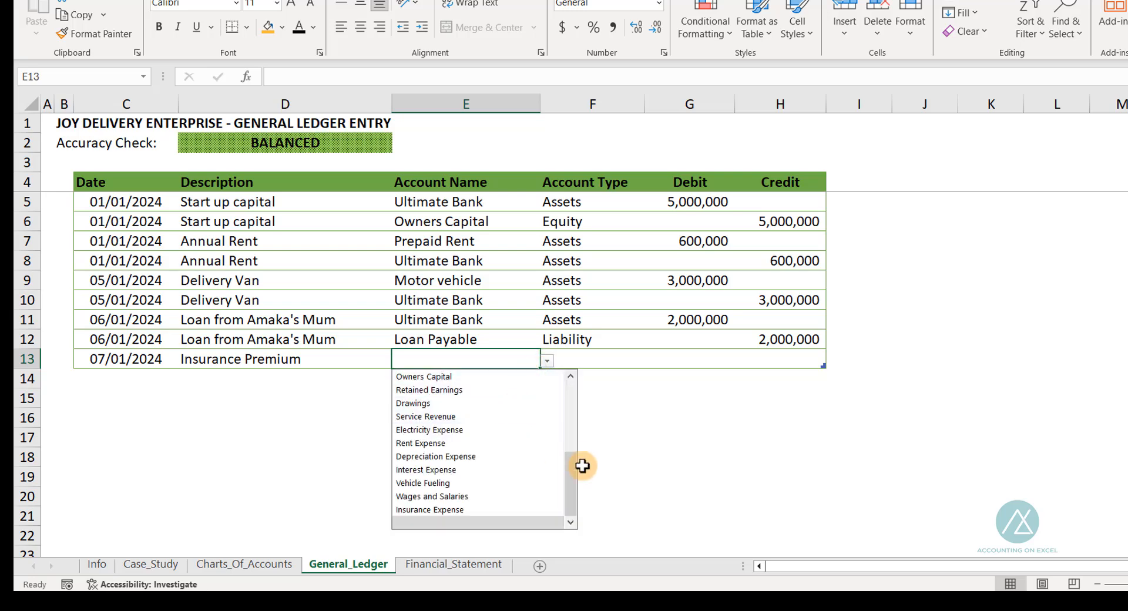
drag(574, 473, 539, 398)
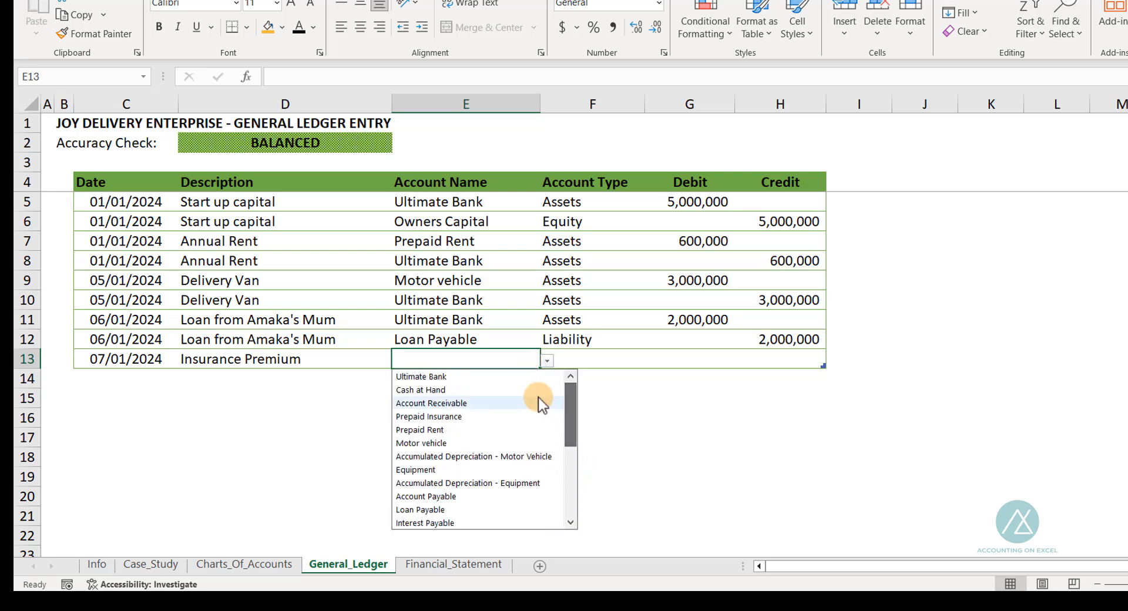
click(465, 419)
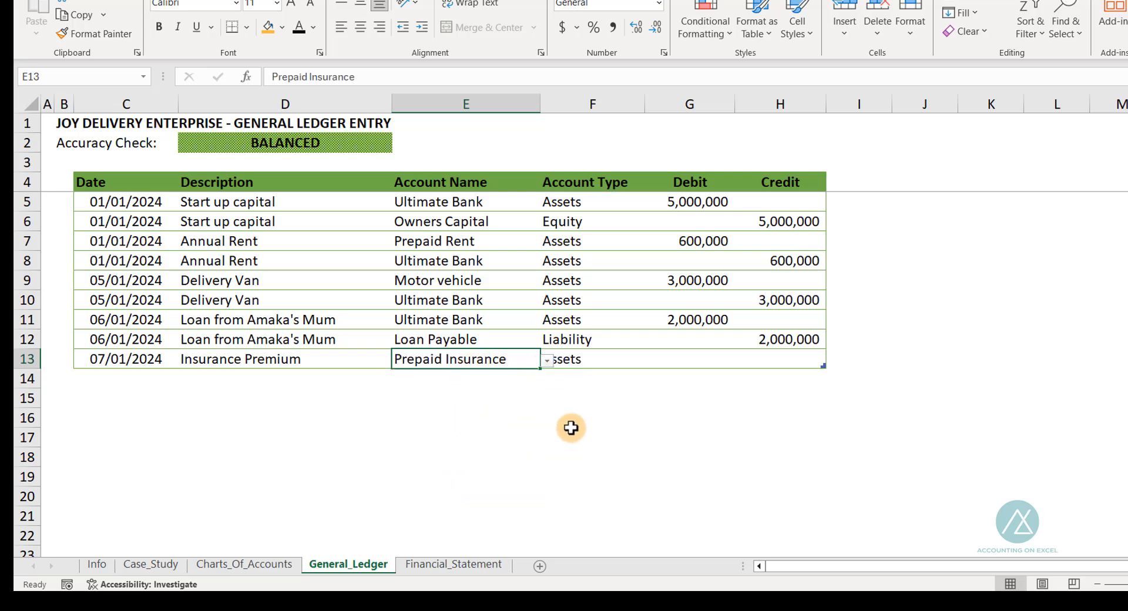
key(Tab)
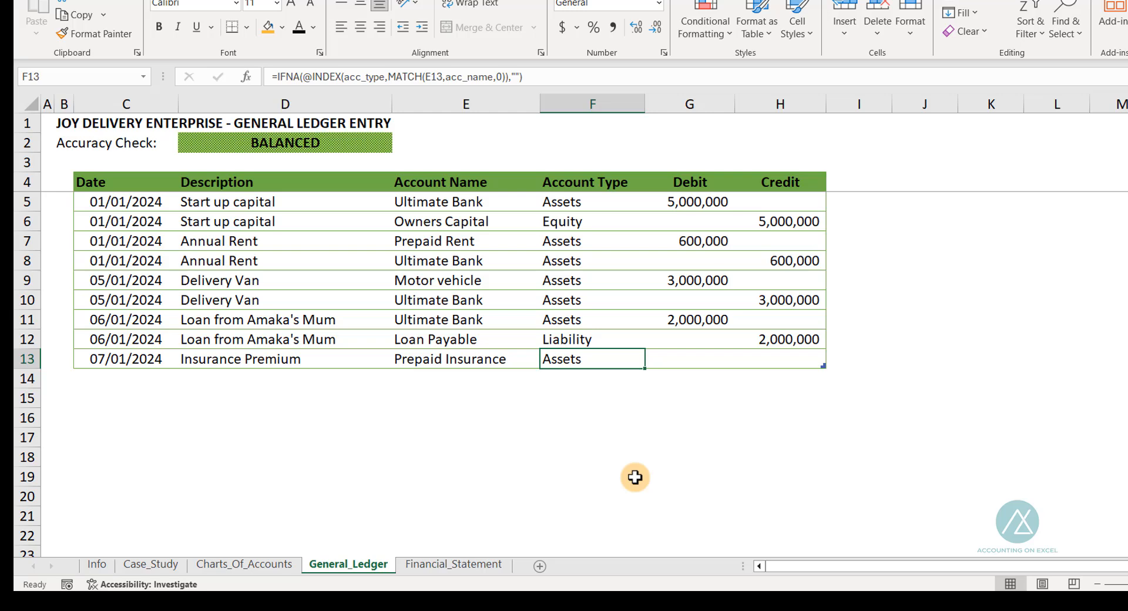
key(Tab)
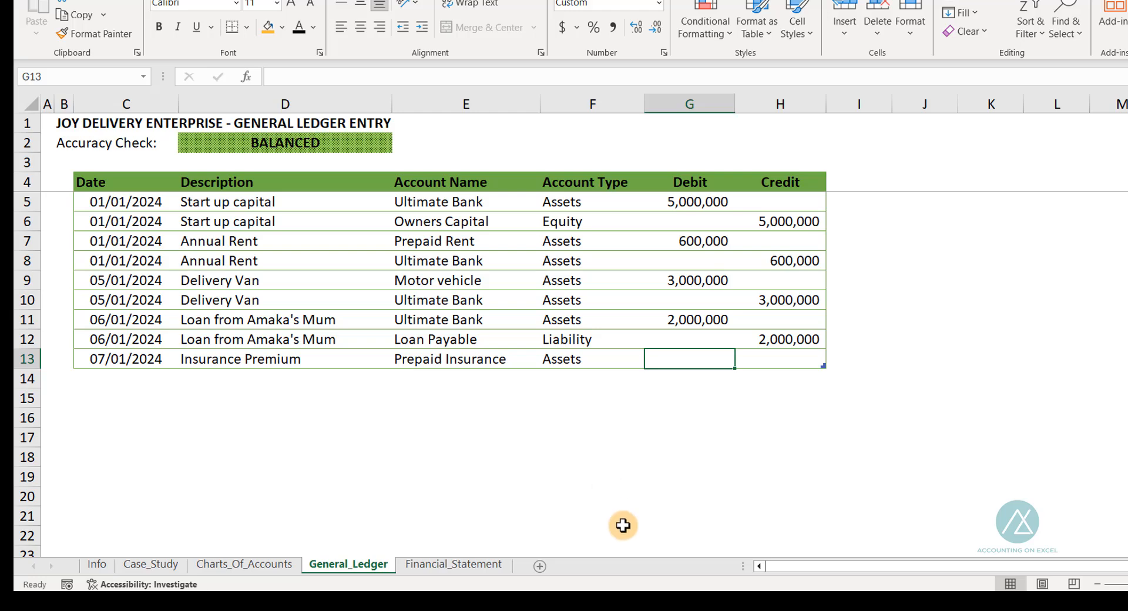
text(6)
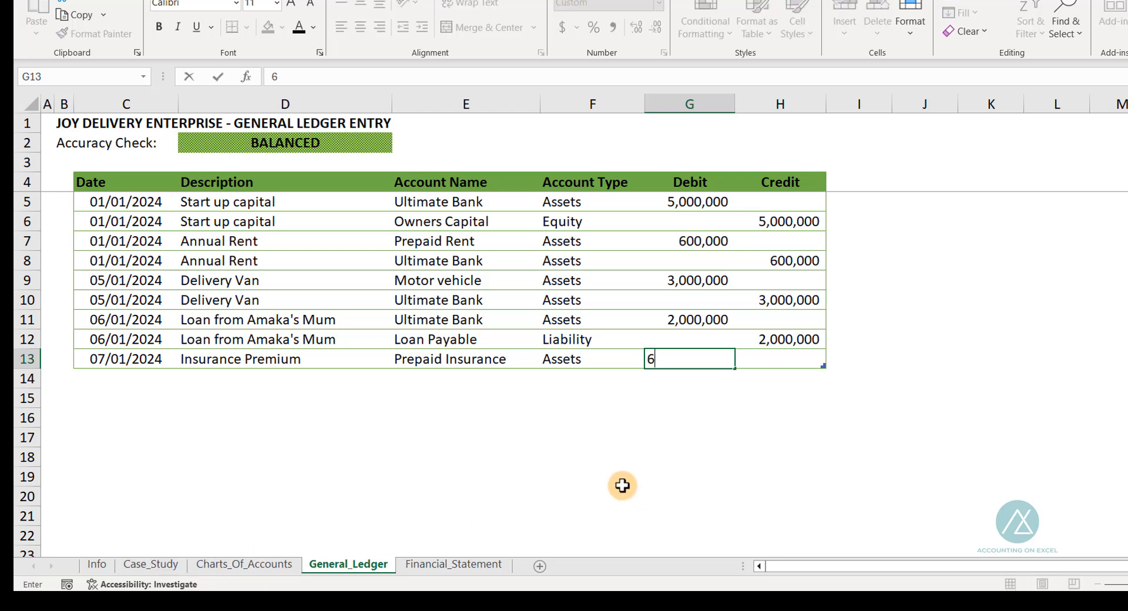
text(00000)
key(Tab)
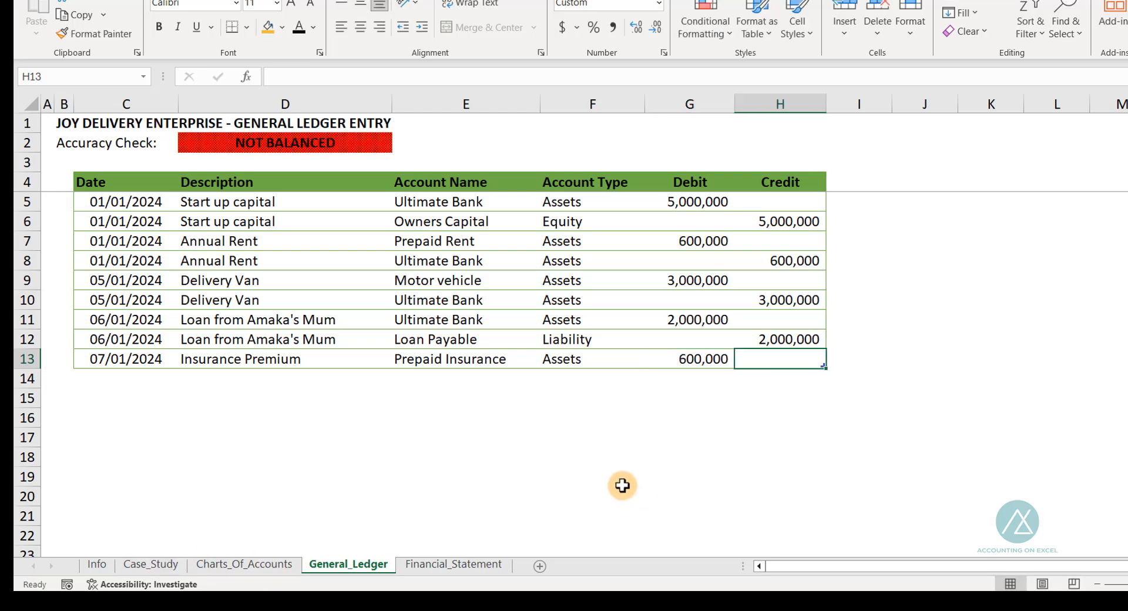
- Add a second insurance premium row to the general ledger, repeating the date and description from the row above
key(Tab)
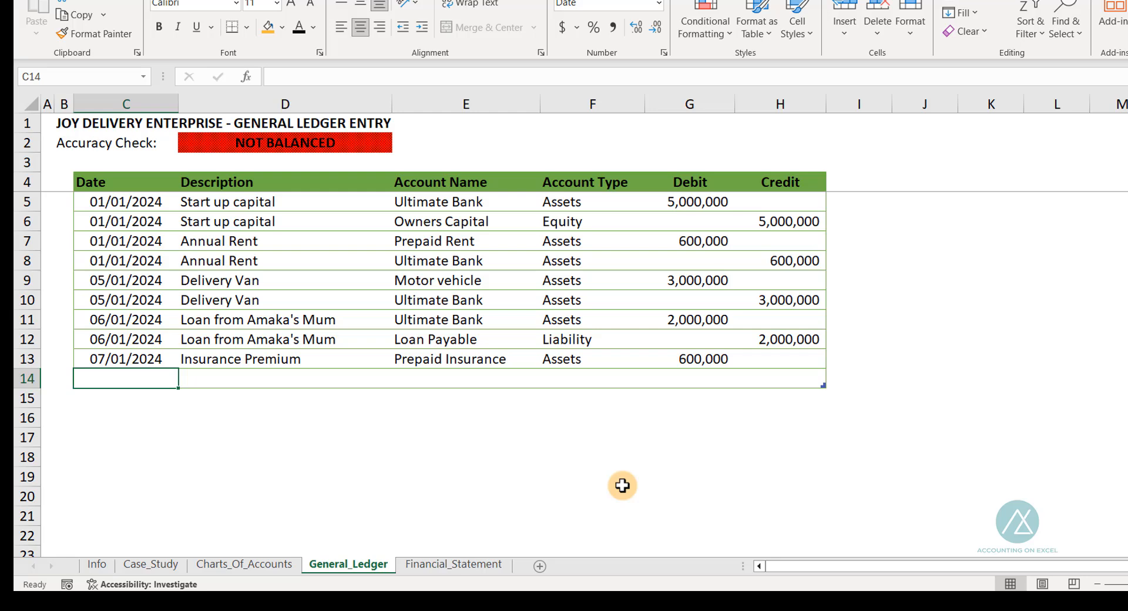
key(ctrl+d)
key(Tab)
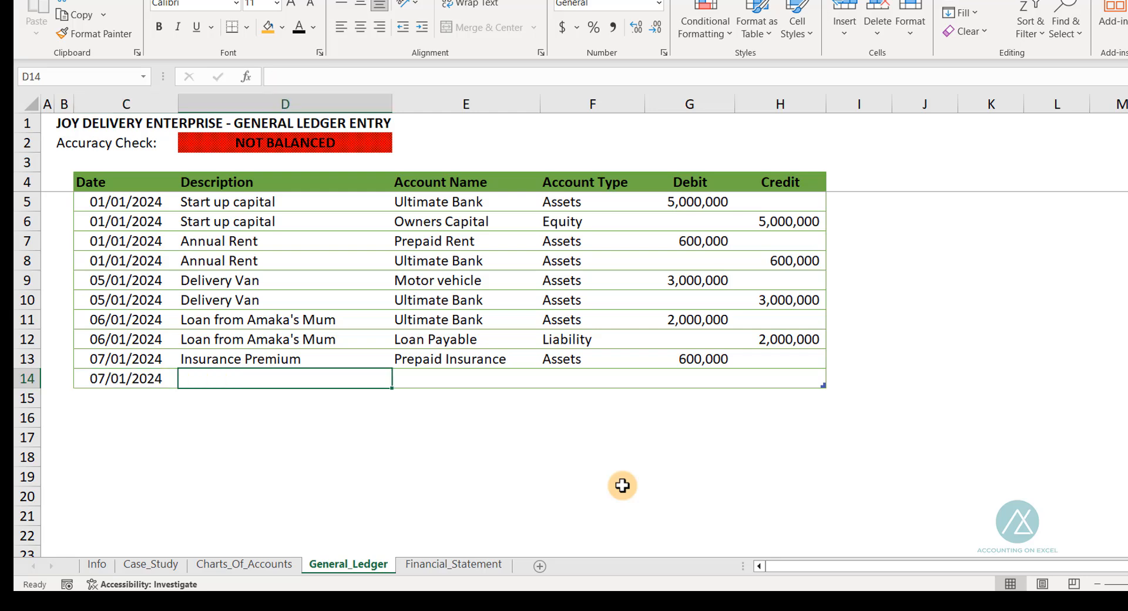
key(ctrl+d)
key(Tab)
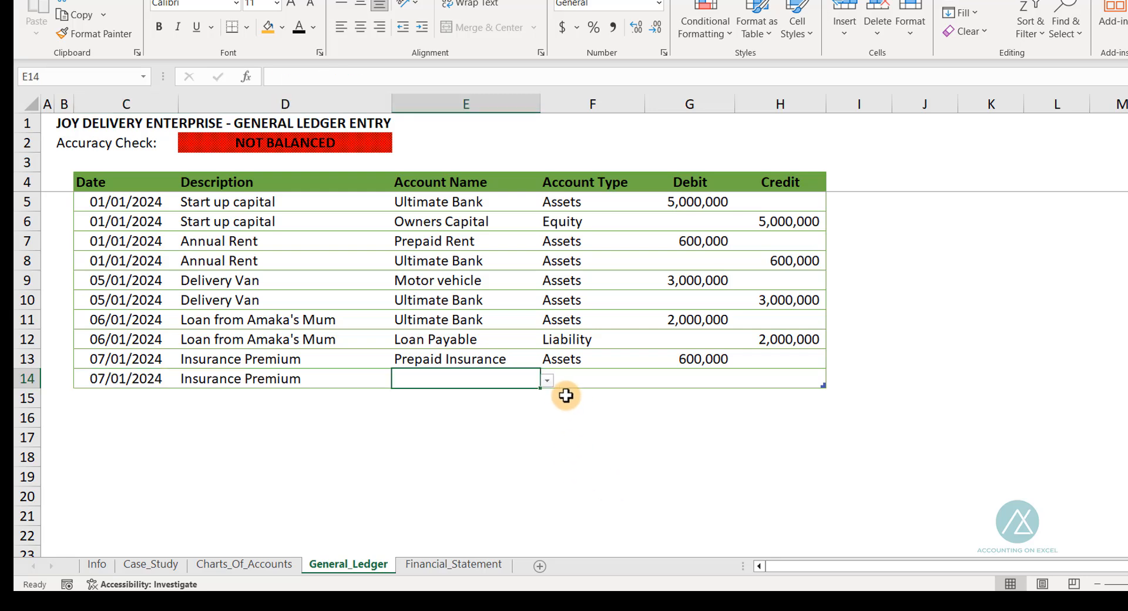
- Set the second insurance premium row's Account Name to Ultimate Bank and enter a credit of 600000
click(547, 381)
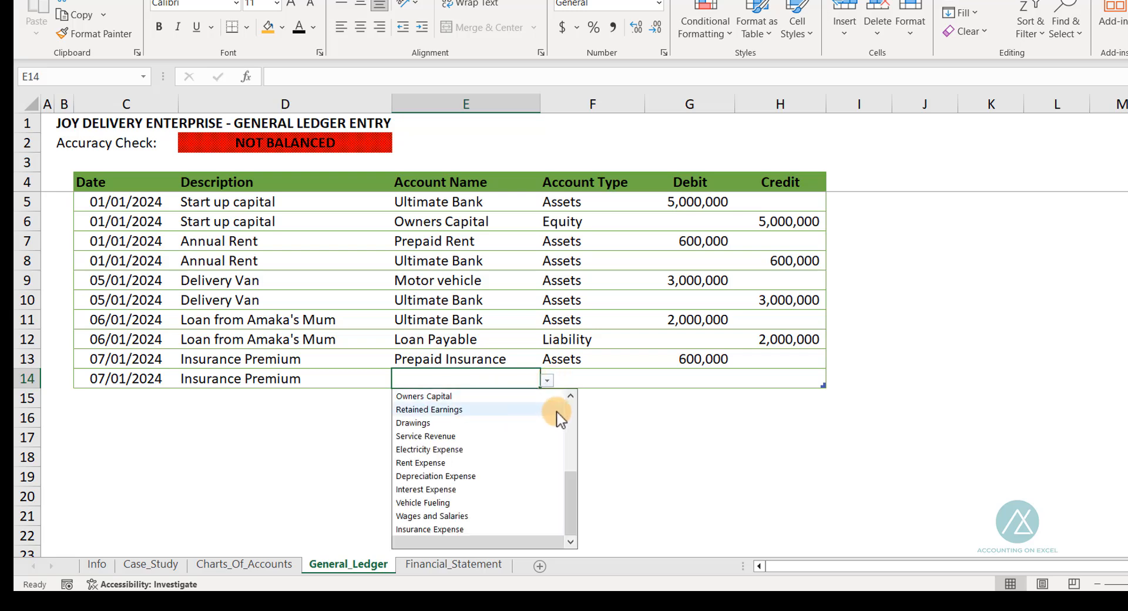
drag(574, 486, 574, 383)
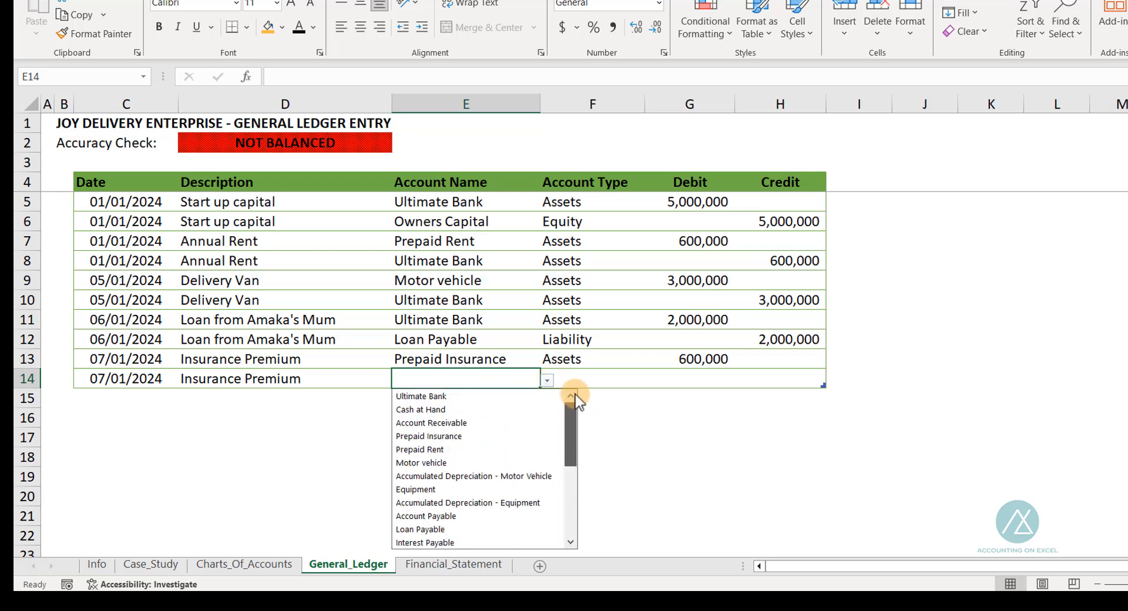
click(433, 397)
key(Tab)
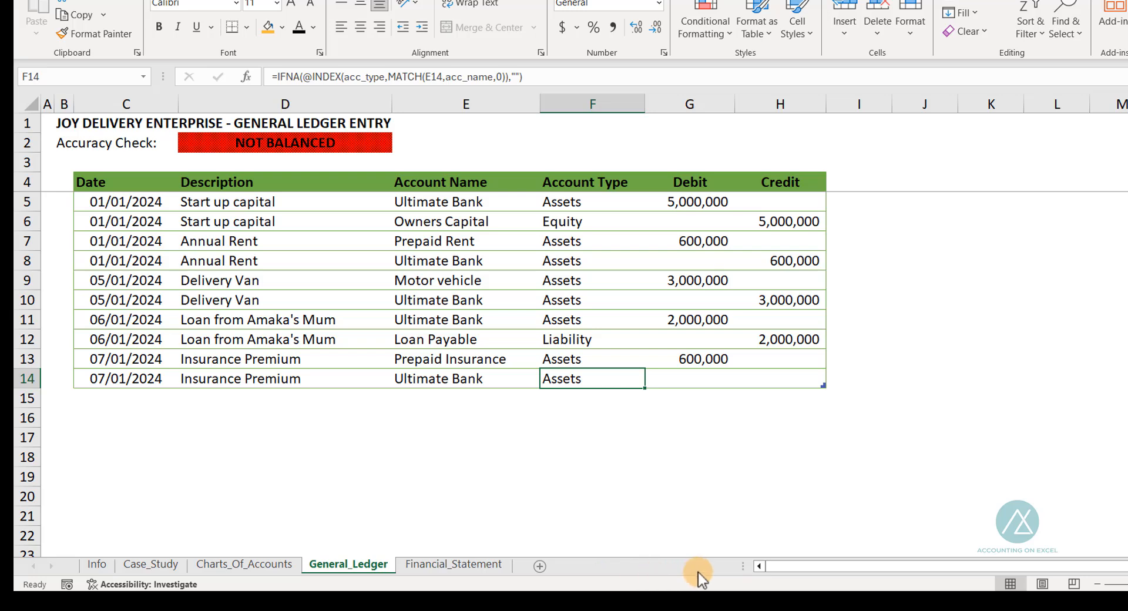
key(Tab)
key(Tab)
text(600,)
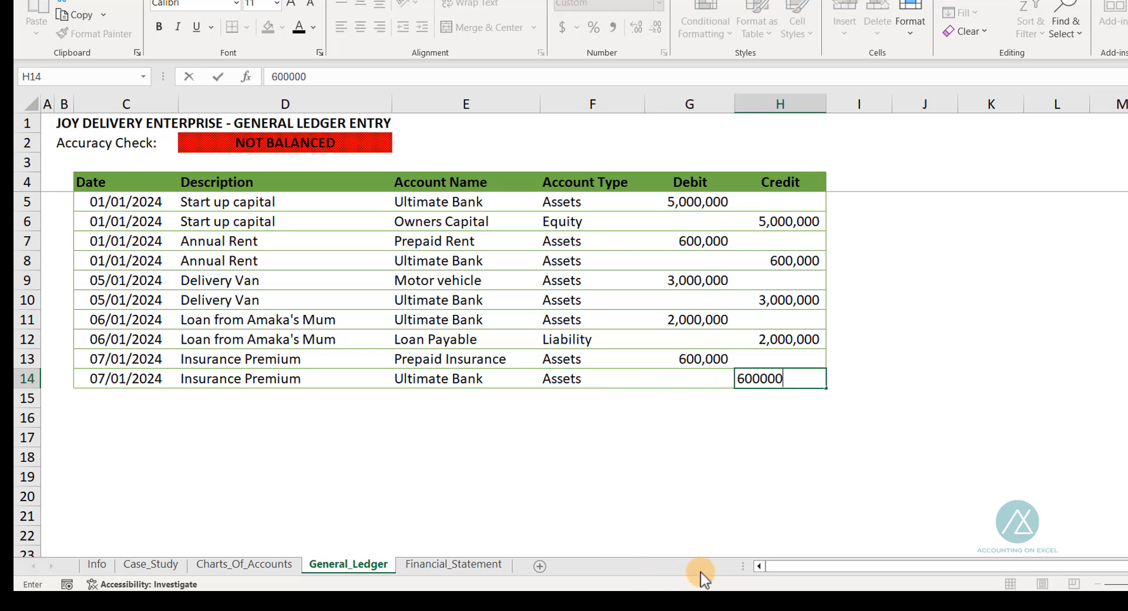
text(000)
key(Tab)
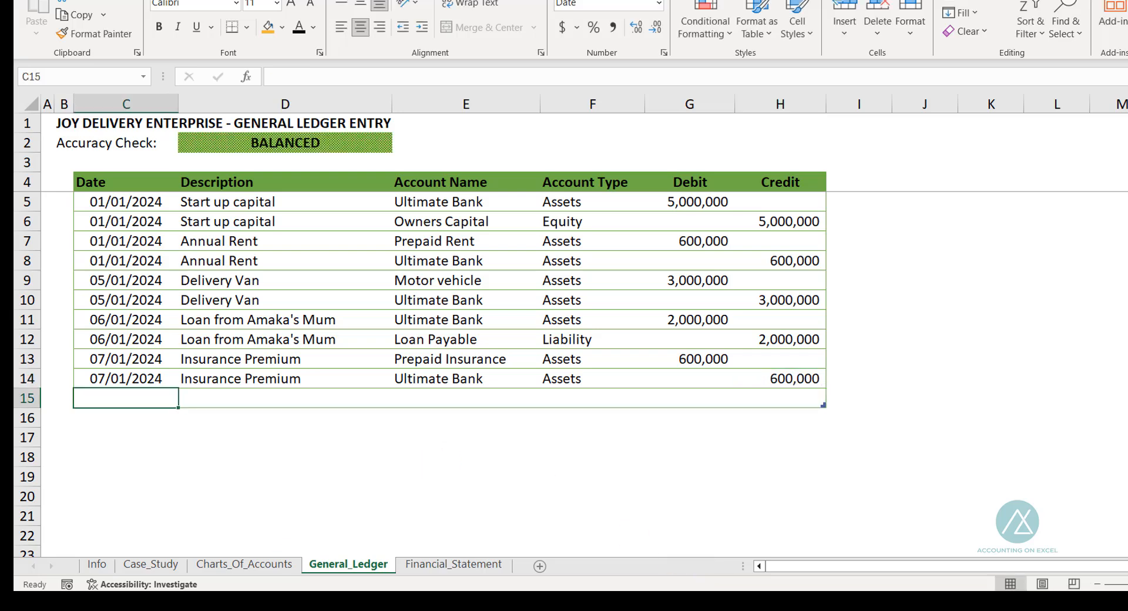
- Read the case study's Apple Inc. parcel transaction and start its general ledger row dated 10/01/2024 with the description Service Delivery
click(155, 564)
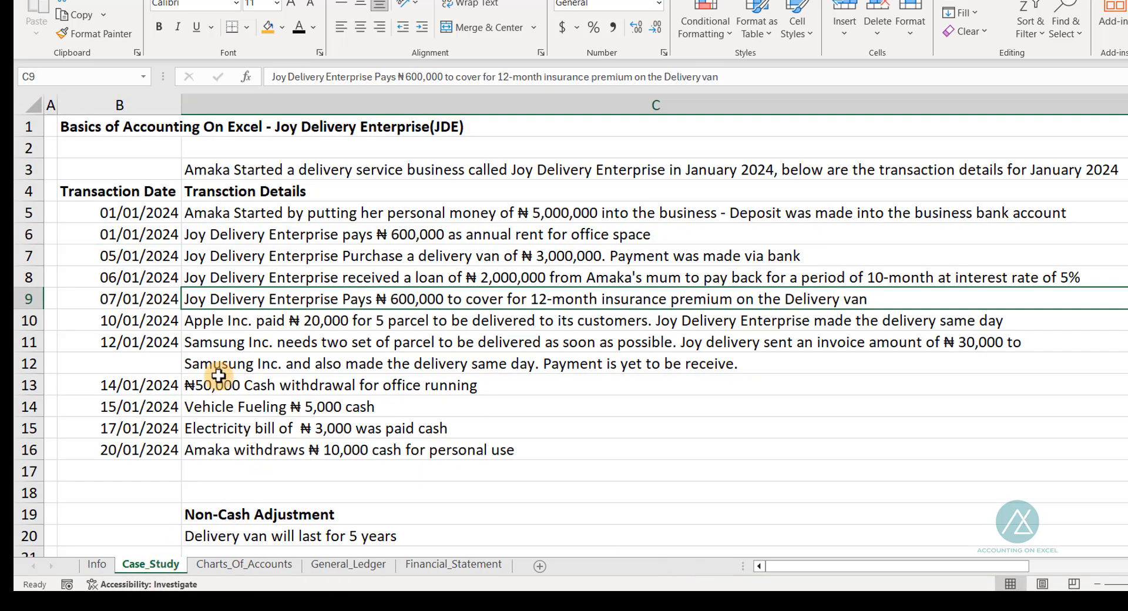
click(200, 322)
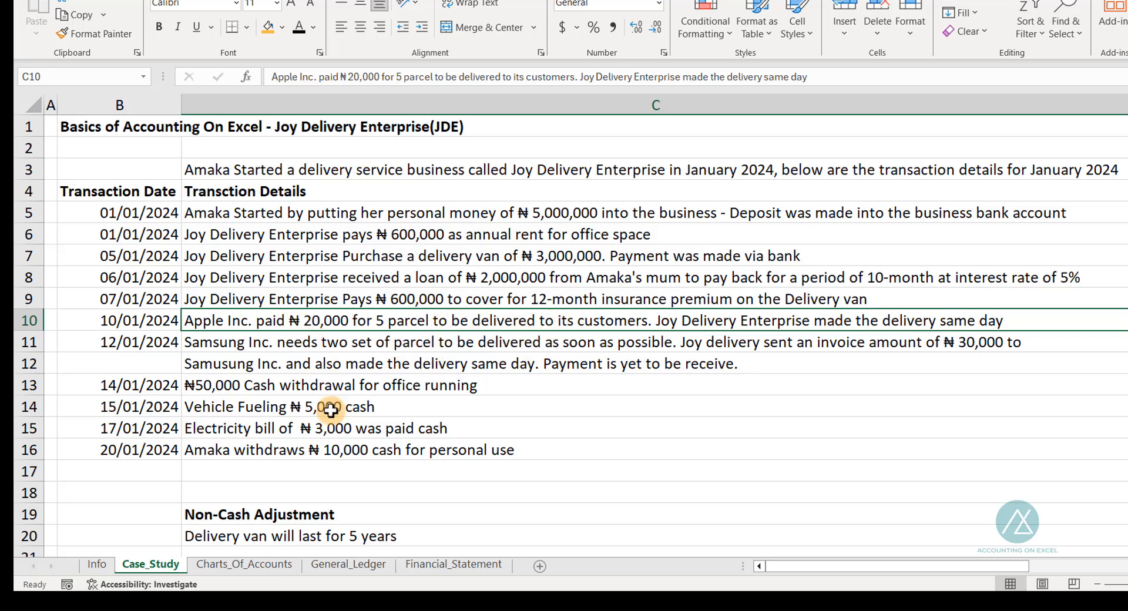
click(340, 566)
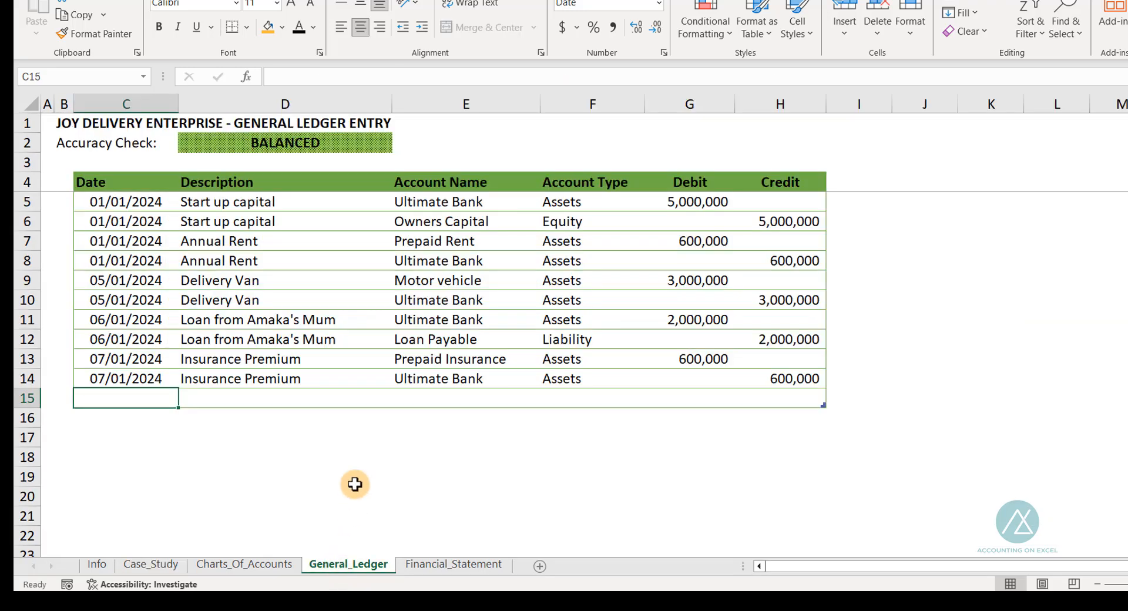
text(10/)
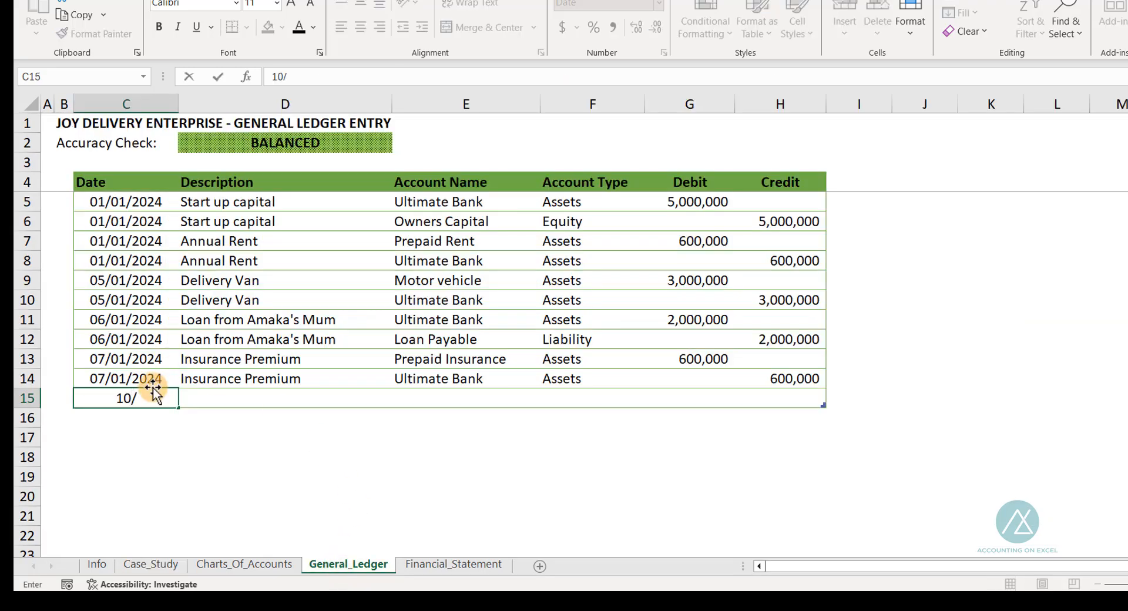
text(01/2024)
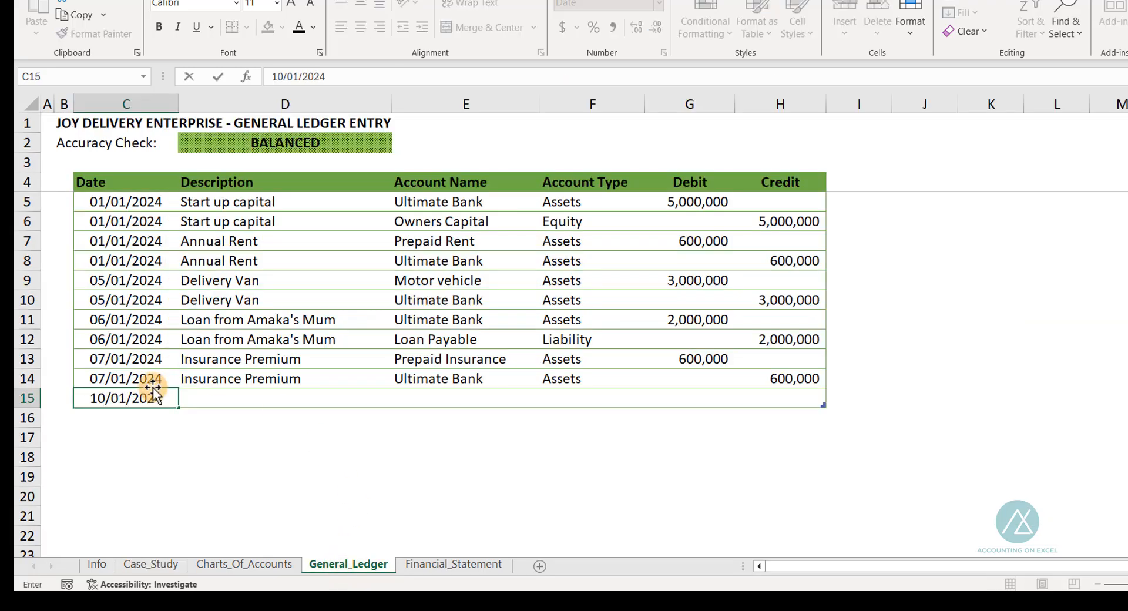
key(Tab)
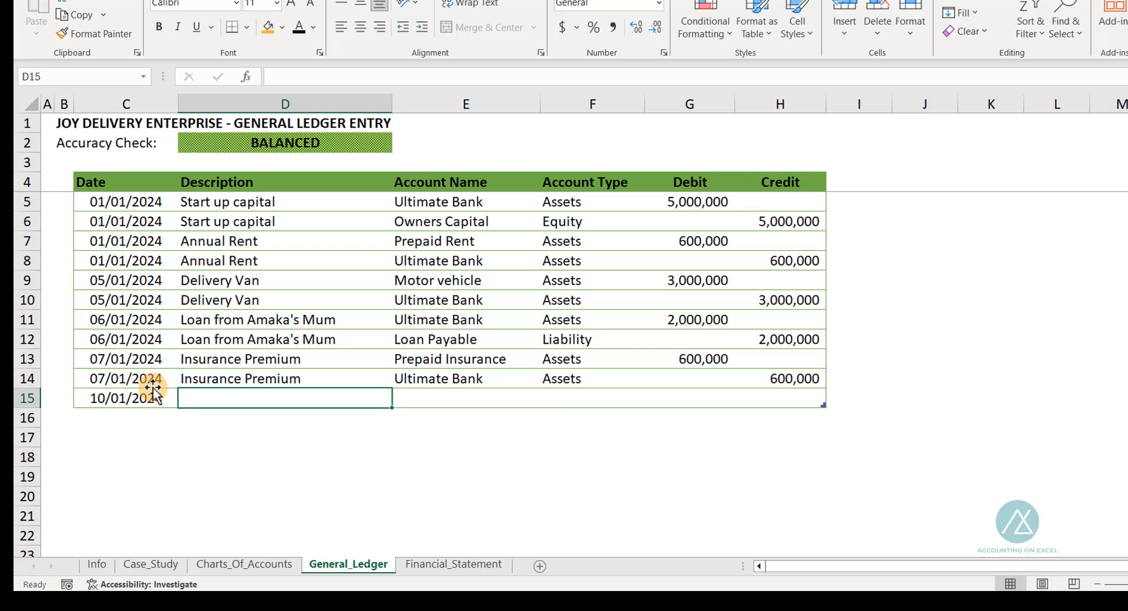
text(Service )
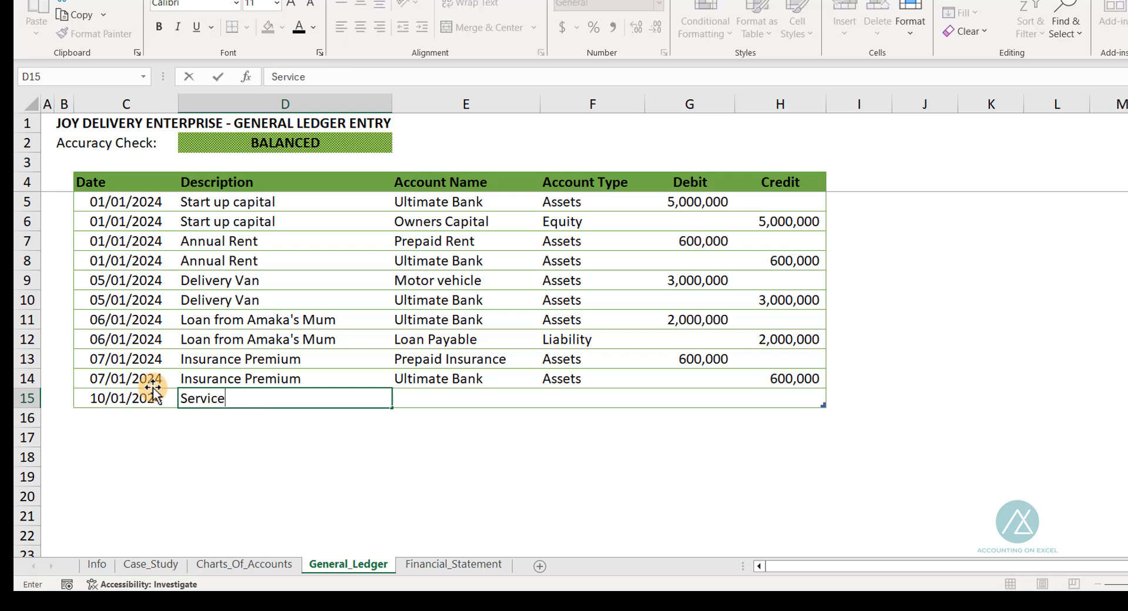
text(Del)
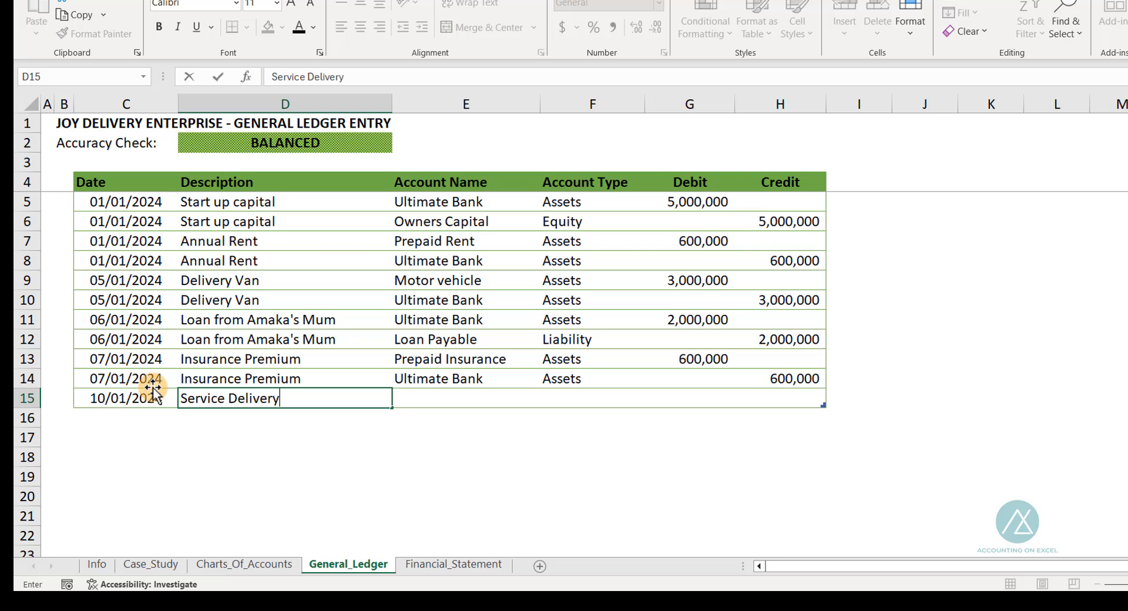
text(ivery)
key(Tab)
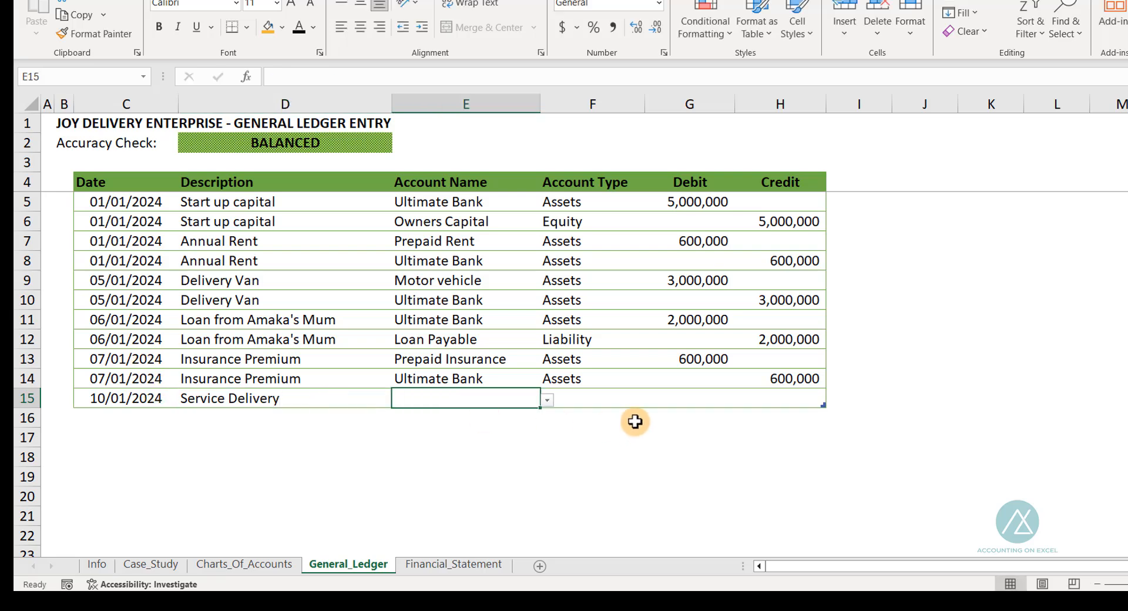
- Set the Service Delivery row's Account Name to Ultimate Bank and enter a debit of 20000
click(546, 402)
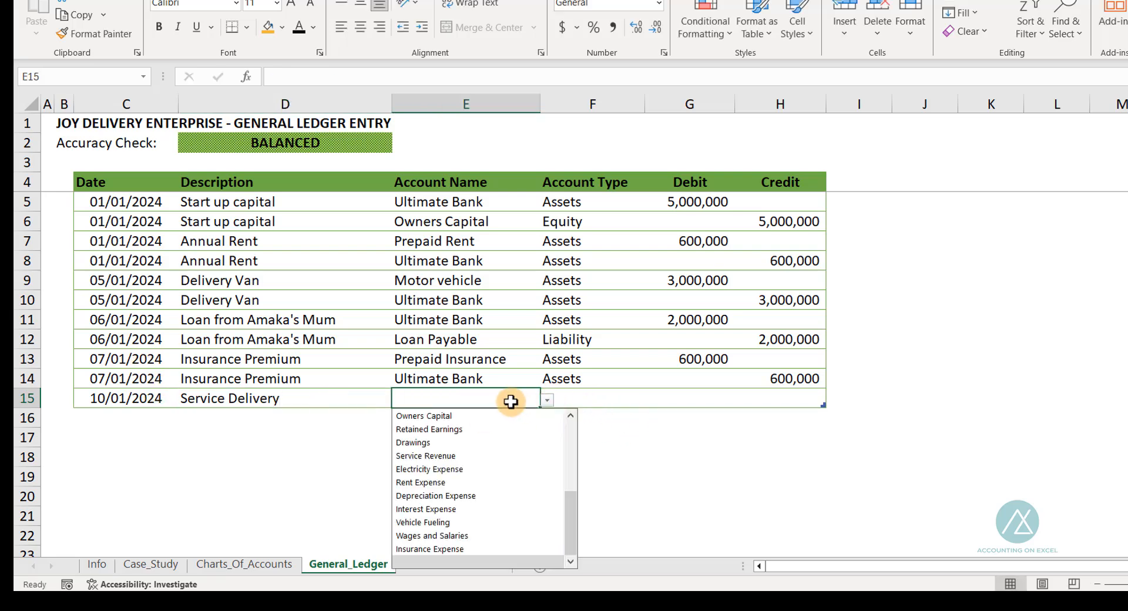
scroll(576, 494, up, 5)
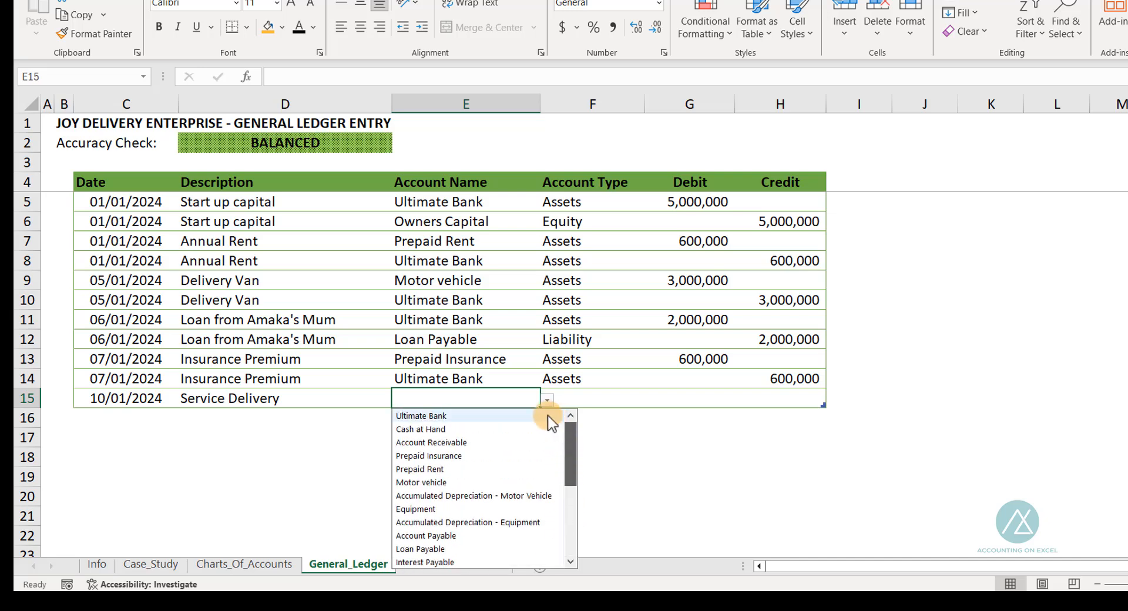
click(438, 415)
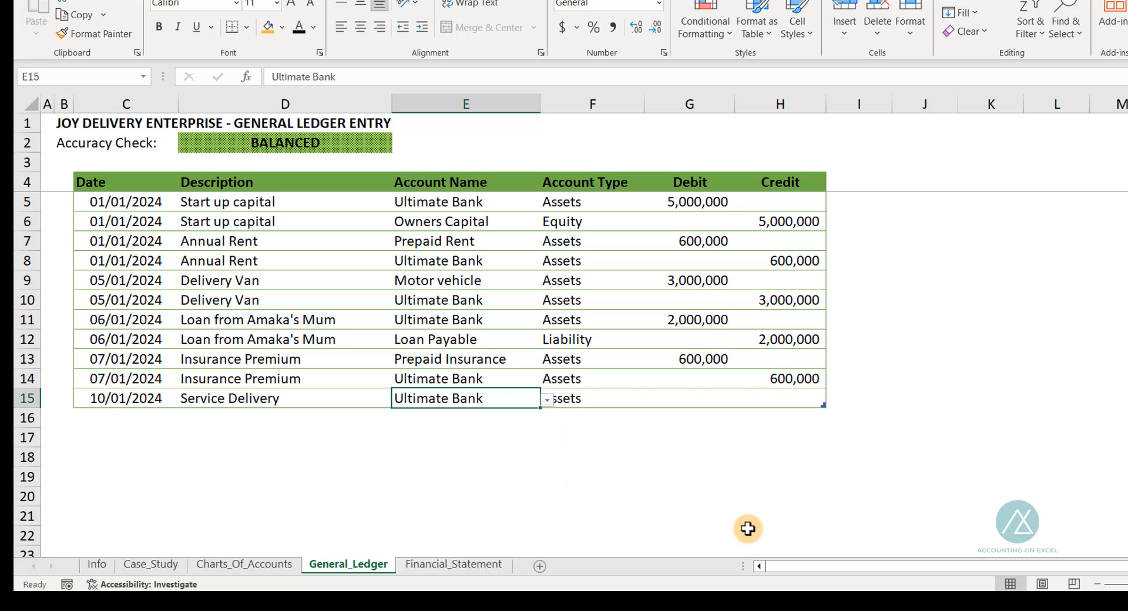
key(Tab)
key(Tab)
text(2000)
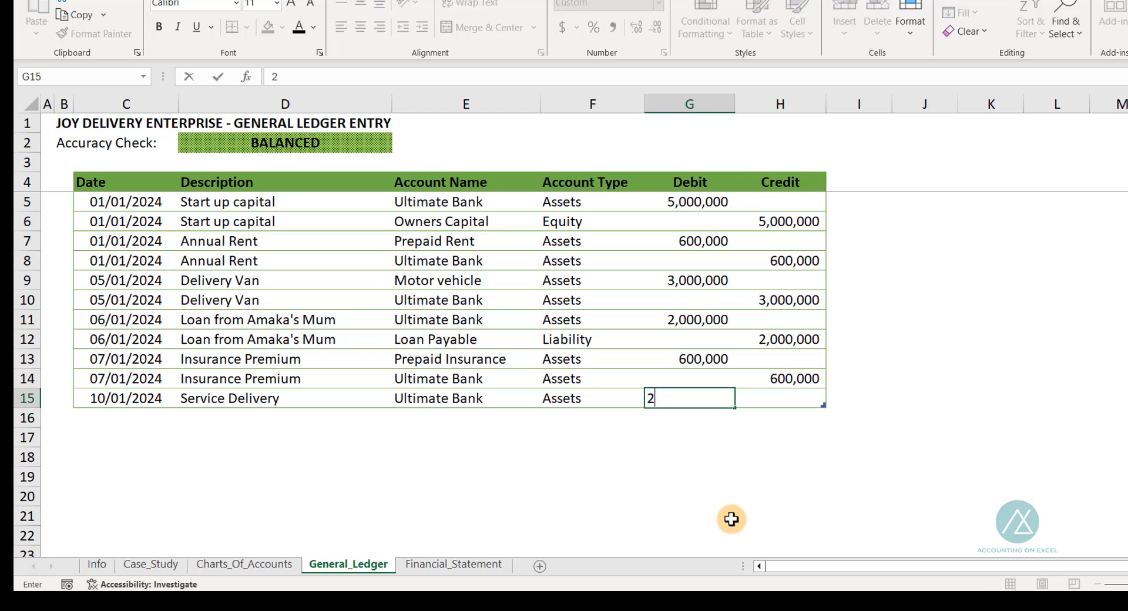
key(Tab)
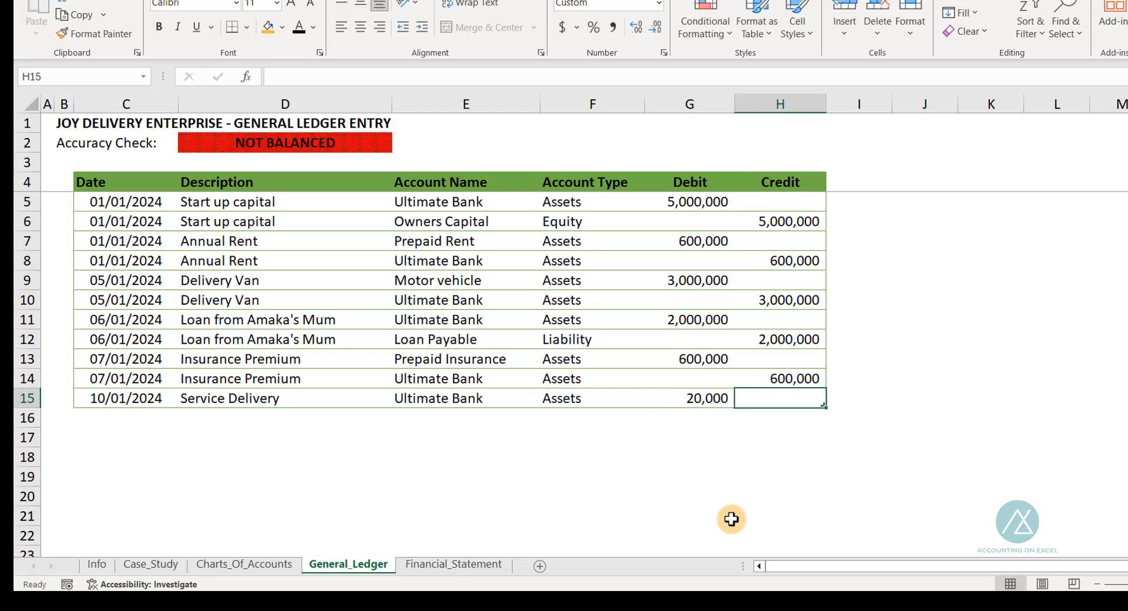
- Add a second Service Delivery row to the general ledger by repeating the date and description from the row above
key(Return)
key(ctrl+d)
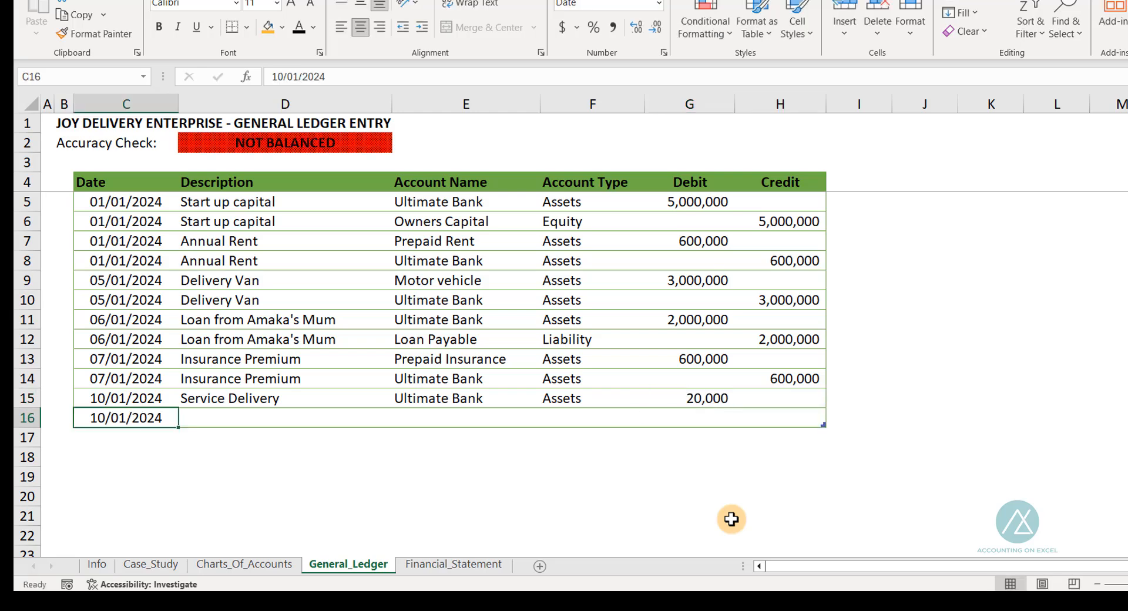
key(Tab)
key(ctrl+d)
key(Tab)
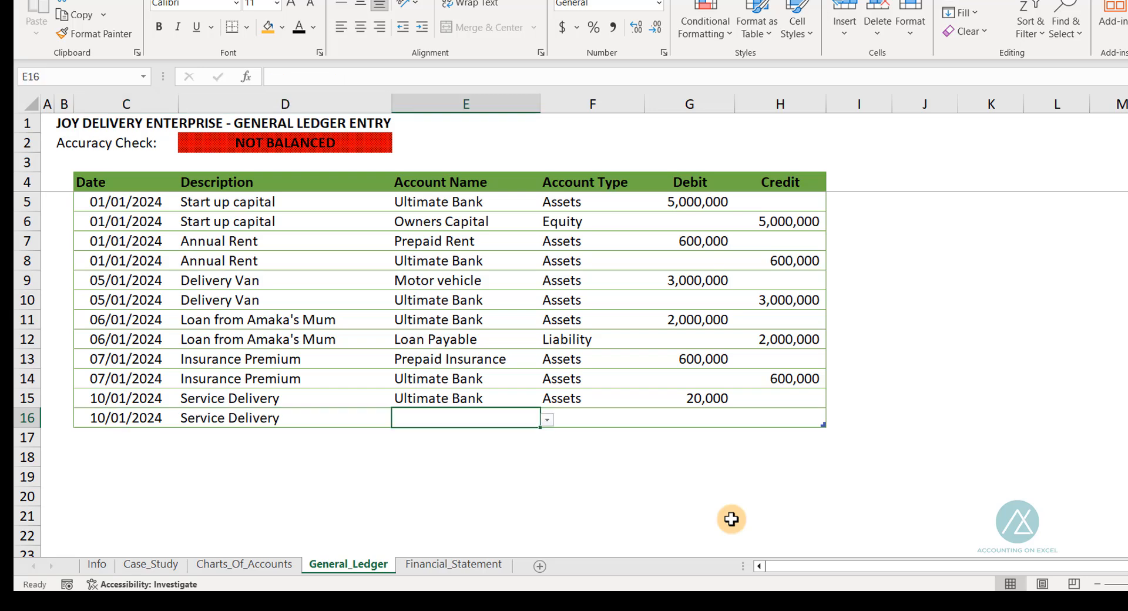
- Set the second Service Delivery row's Account Name to Service Revenue and enter a credit of 20000
click(547, 420)
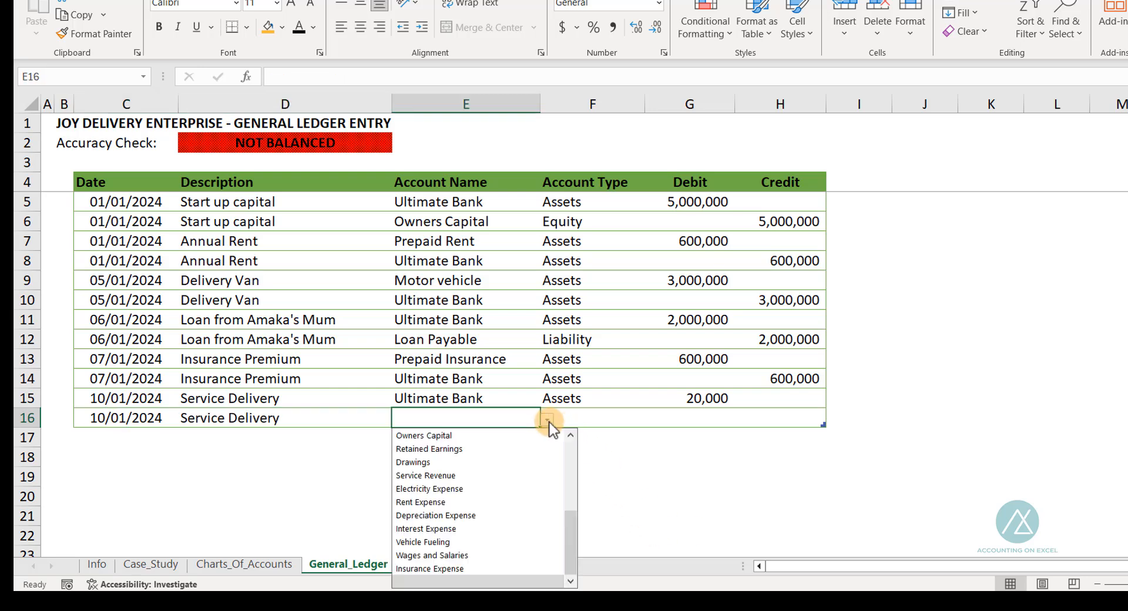
click(438, 476)
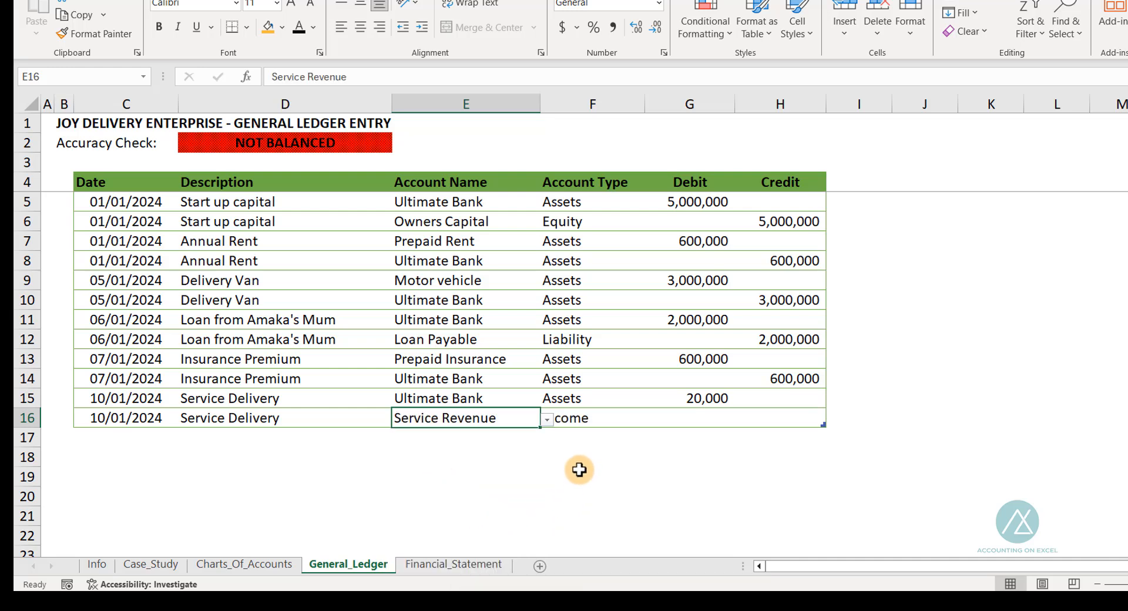
key(Tab)
key(Tab)
key(Tab)
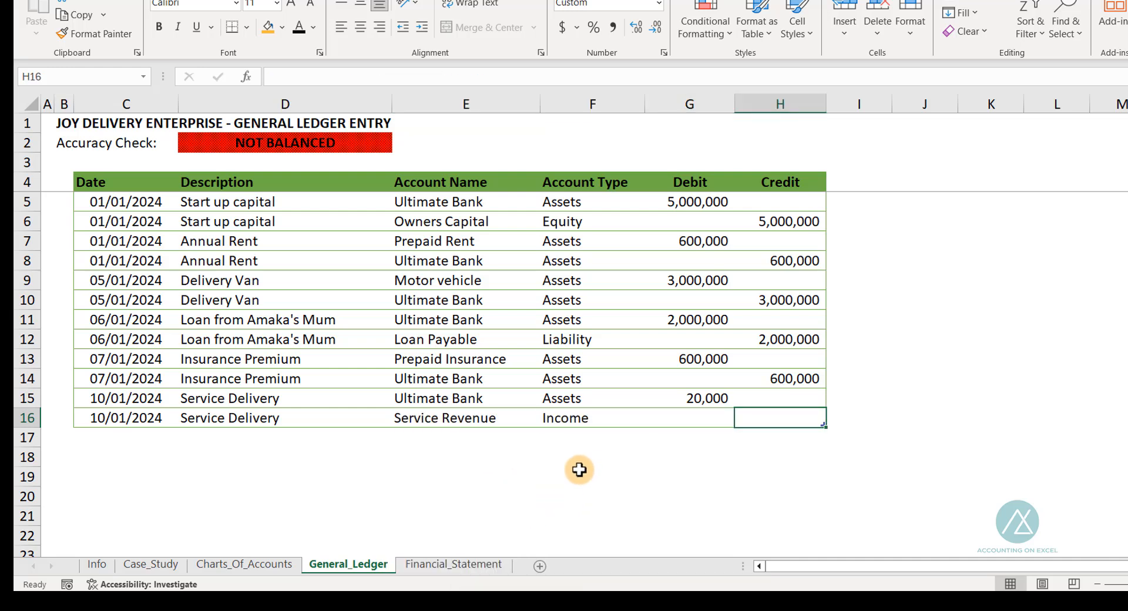
text(20000)
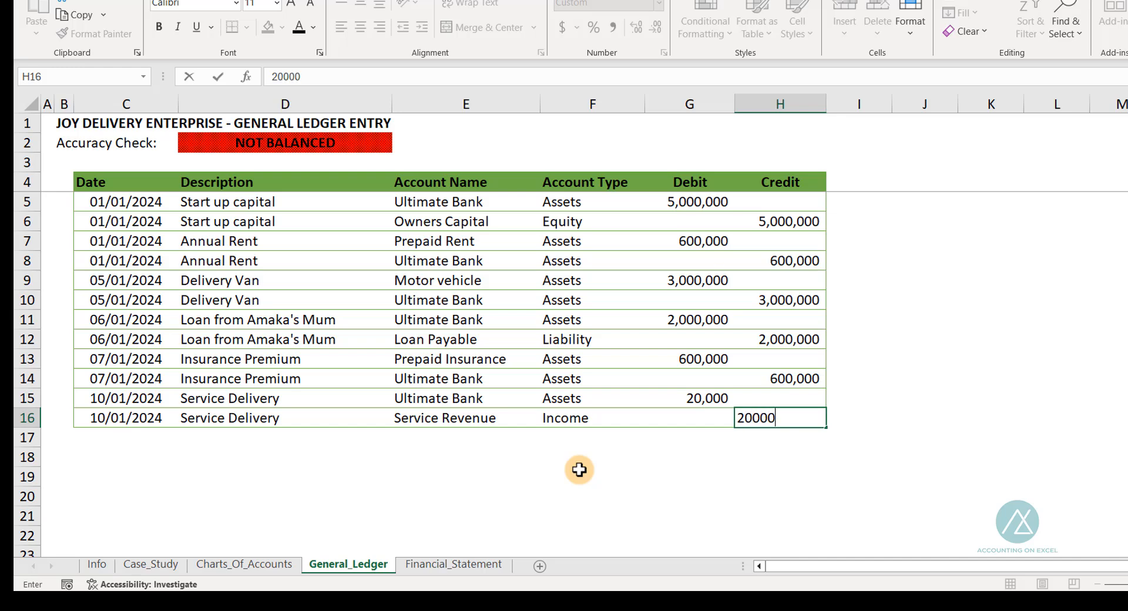
key(Tab)
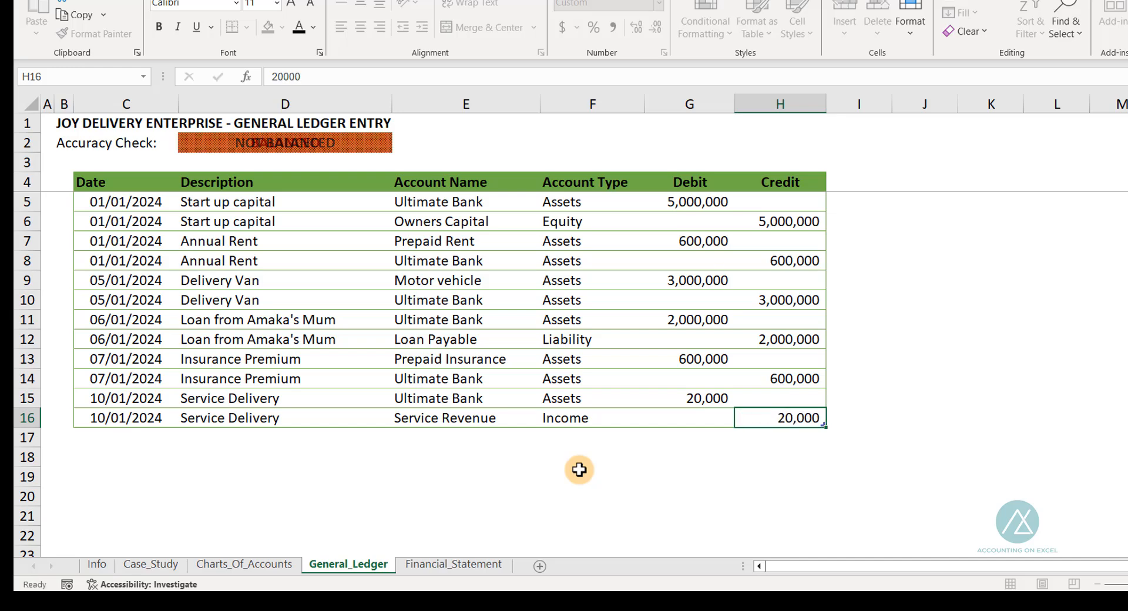
click(778, 418)
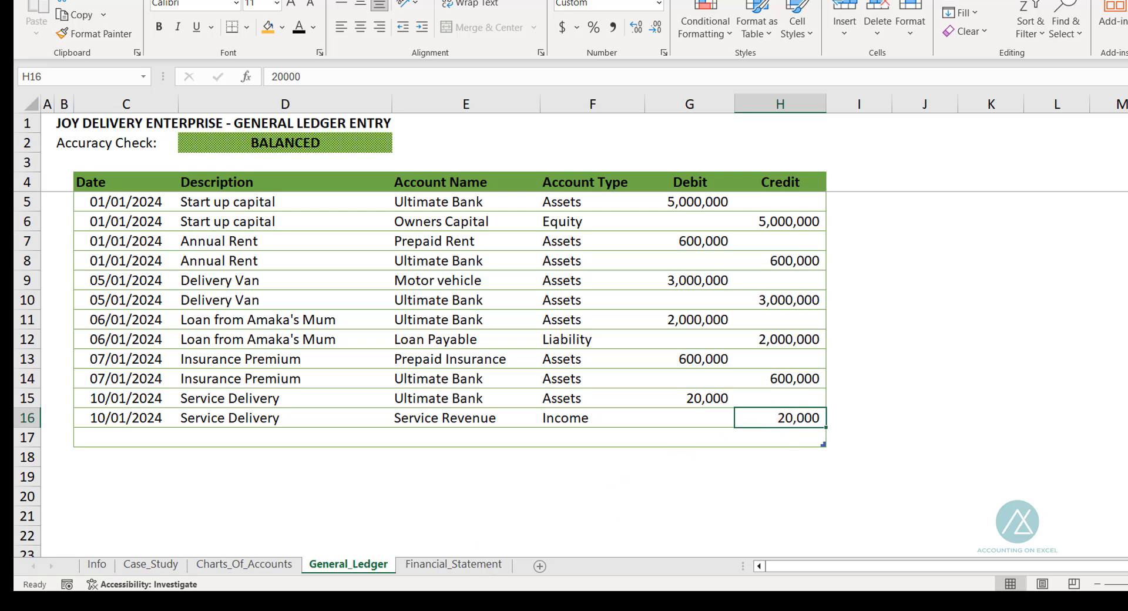
- Check service revenue on the income statement and read the case study's Samsung Inc. invoice transaction
click(456, 571)
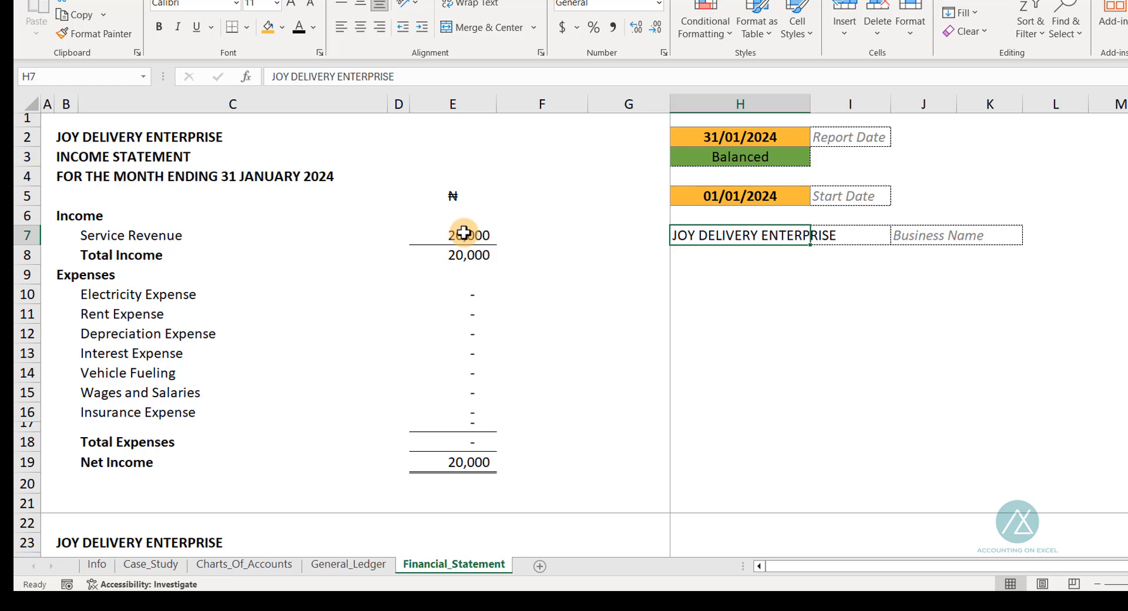
click(141, 570)
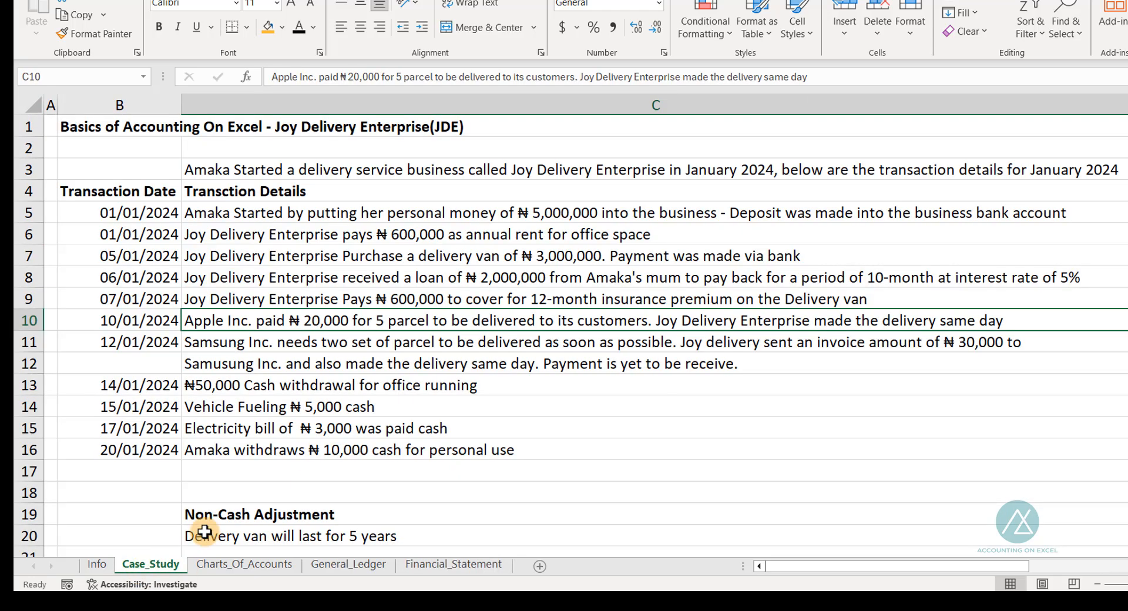
click(207, 348)
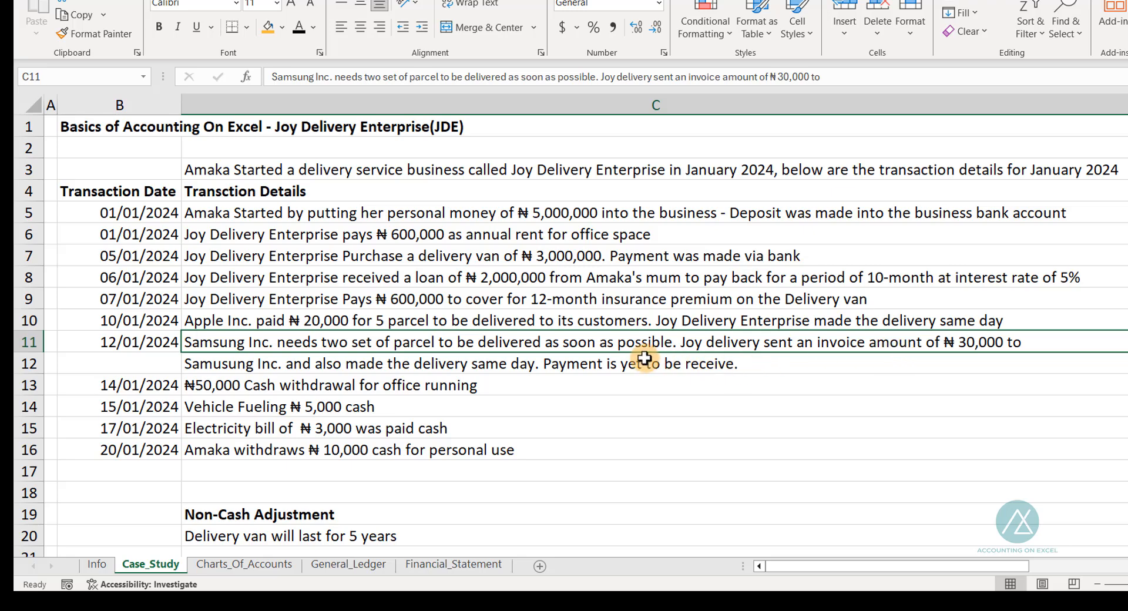
- Start a new general ledger row dated 12/01/2024 with the description Service Delivery
click(337, 568)
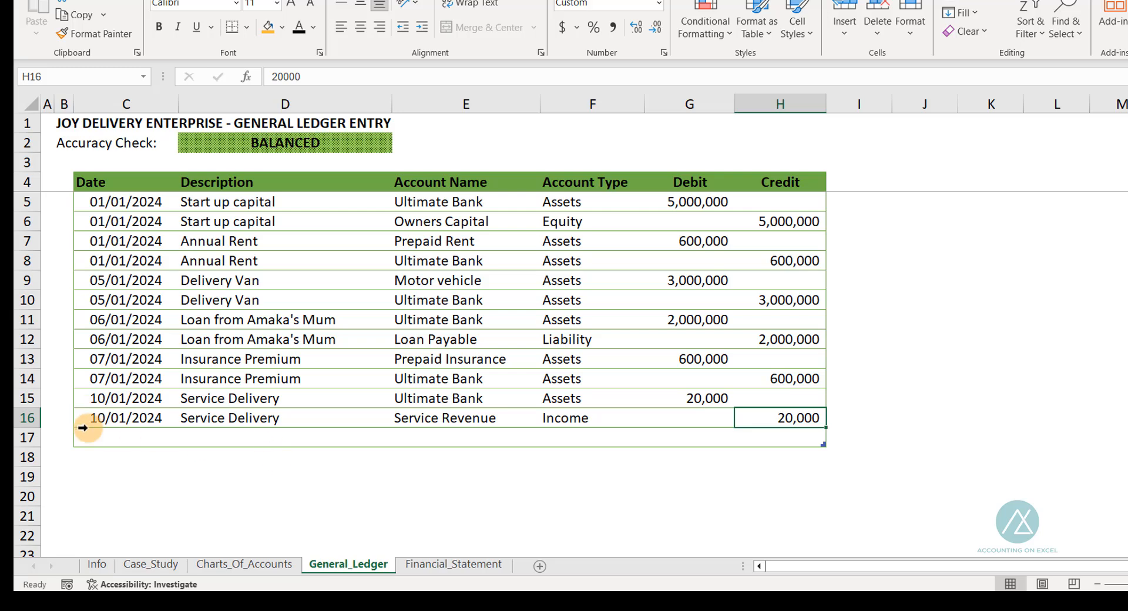
click(120, 436)
text(12)
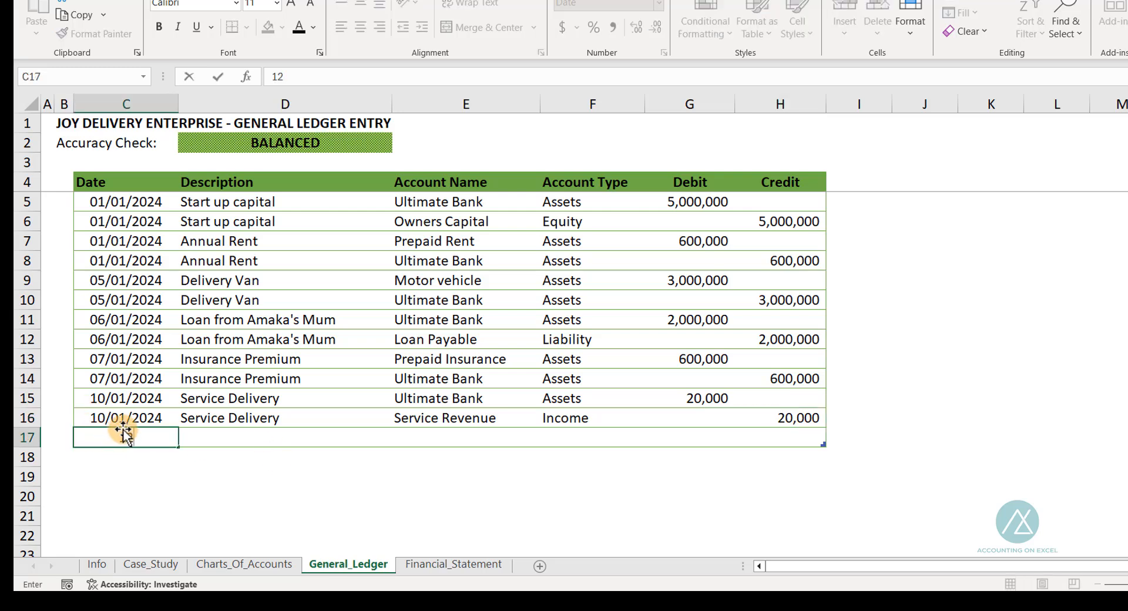
text(/01/2024)
key(Tab)
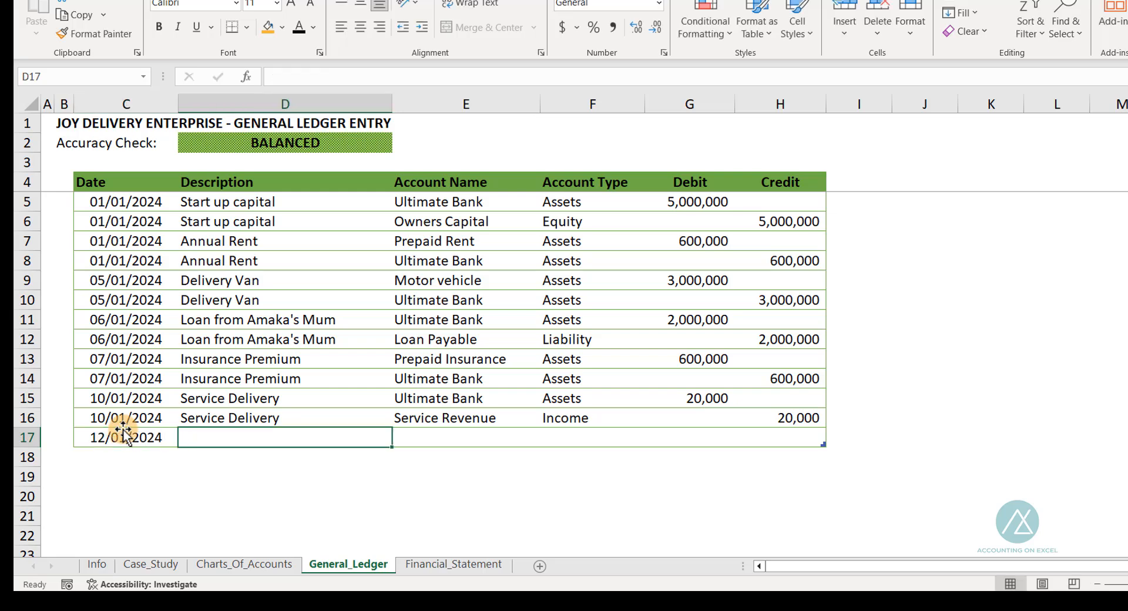
text(Servi)
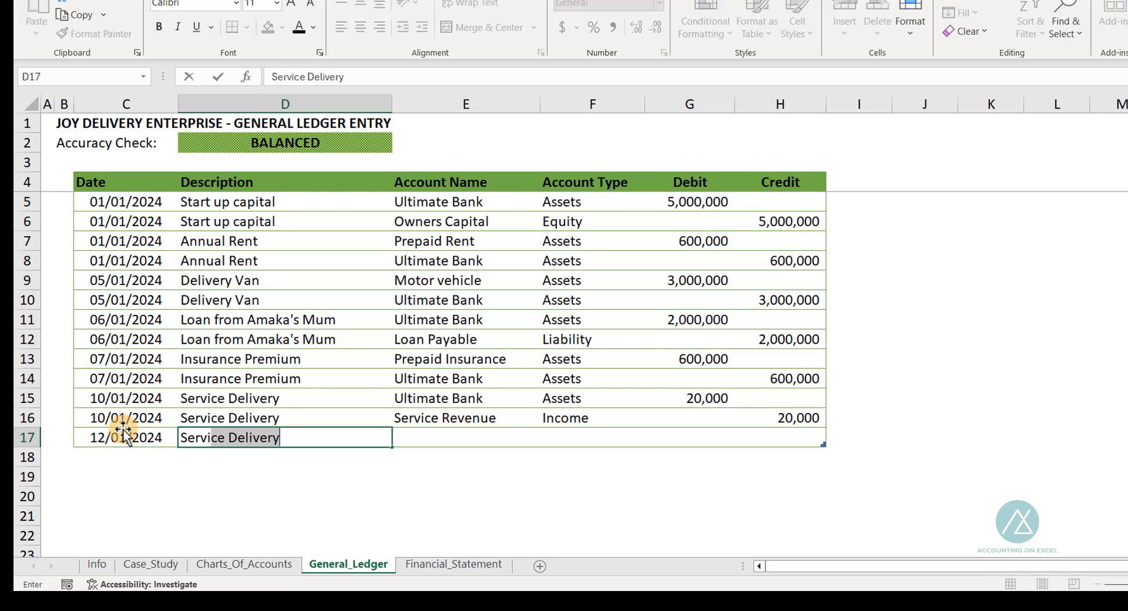
key(Tab)
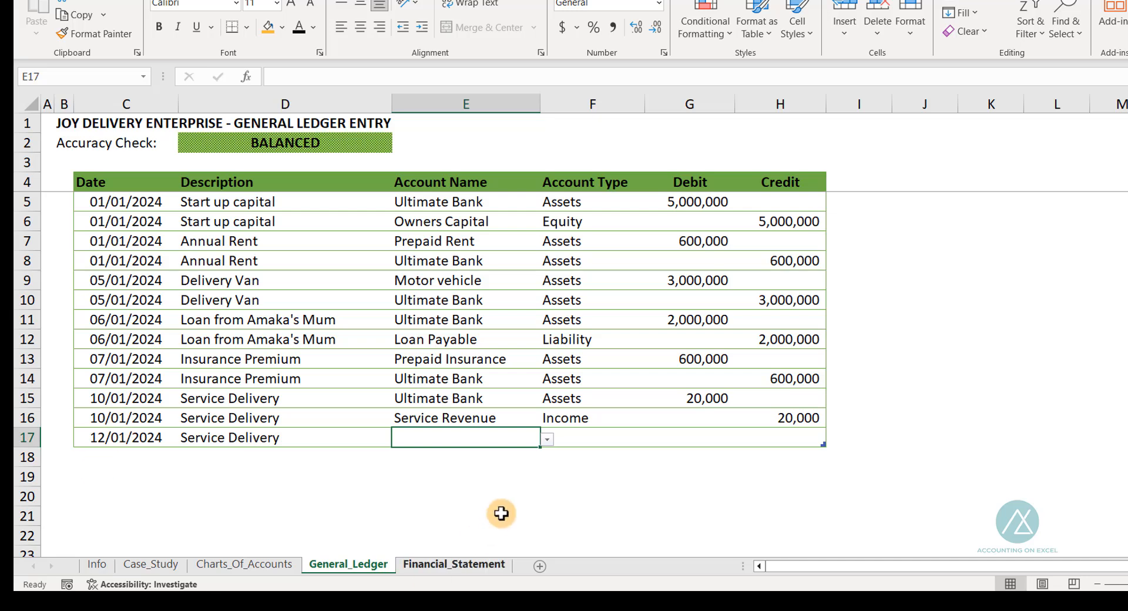
- Set the 12/01/2024 Service Delivery row's Account Name to Account Receivable and enter a debit of 30,000
click(547, 441)
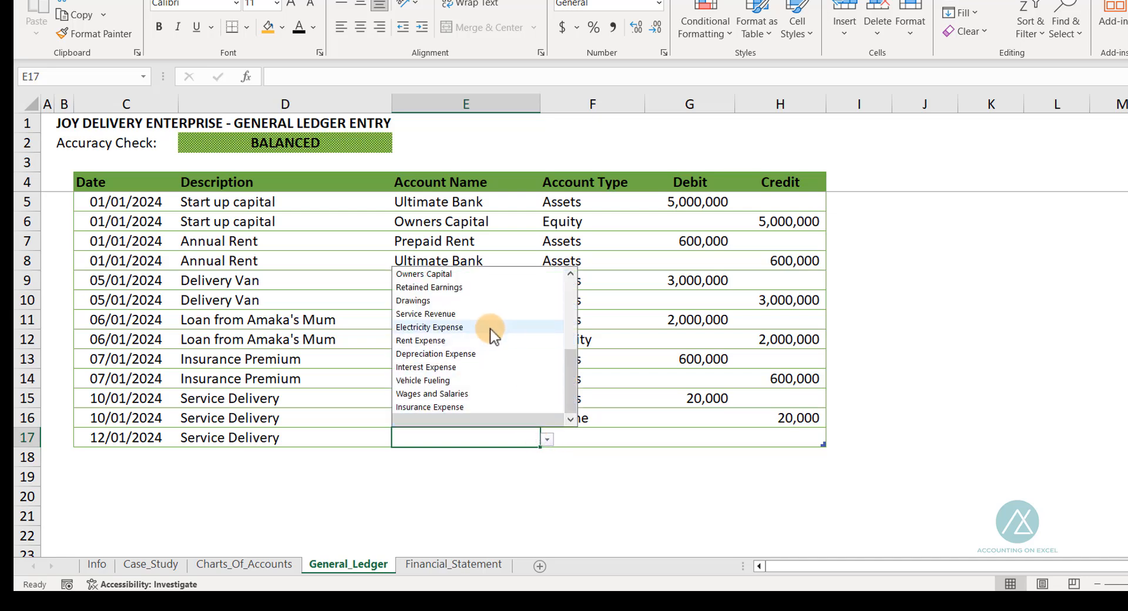
drag(573, 381, 558, 294)
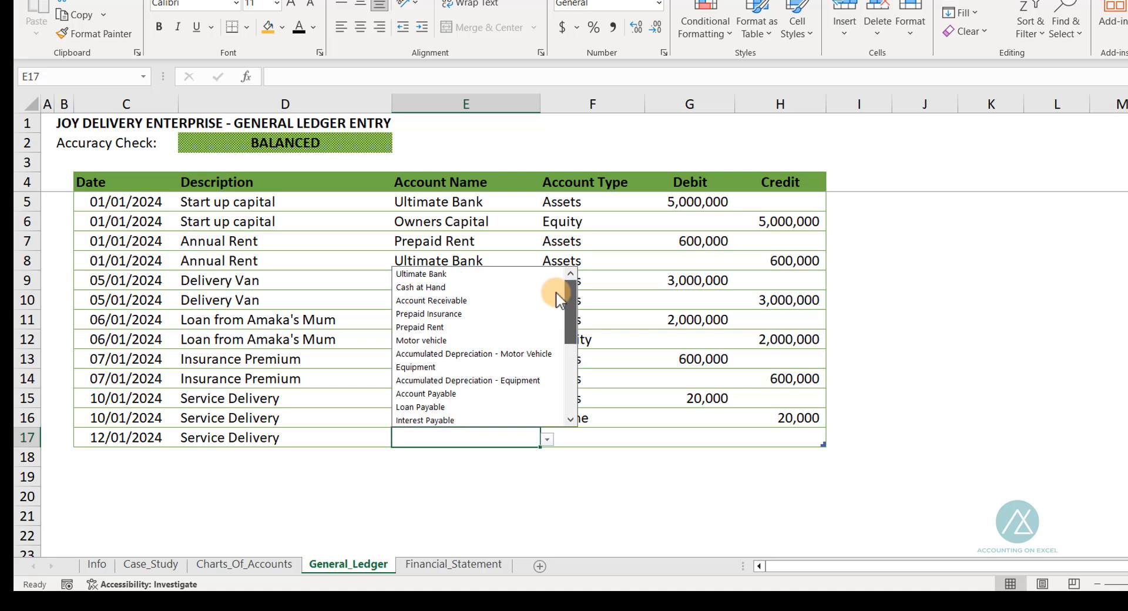
click(447, 300)
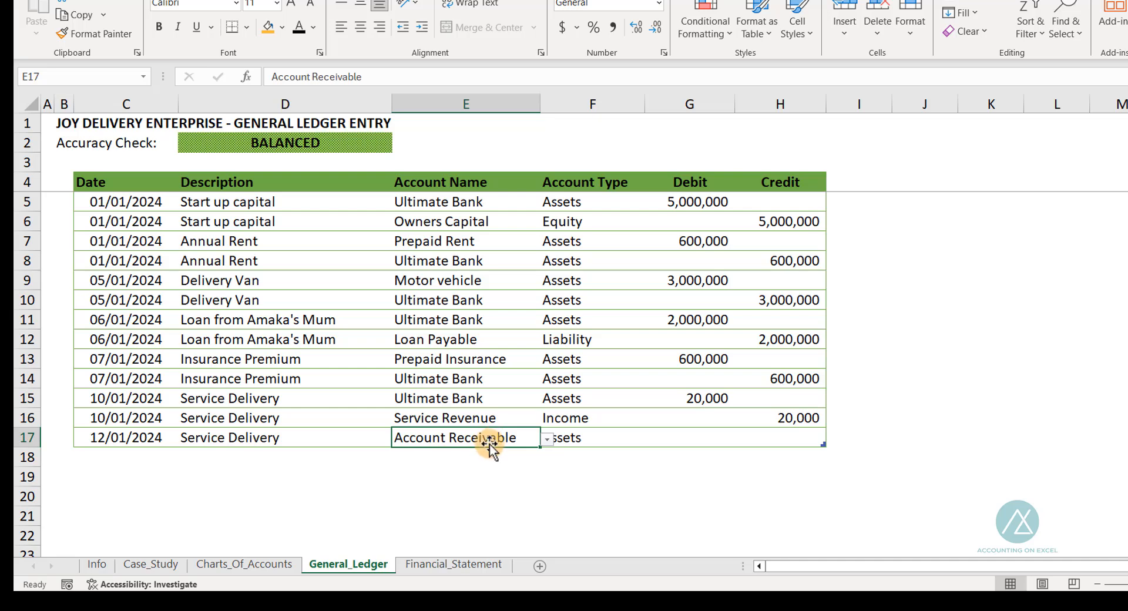
key(Right)
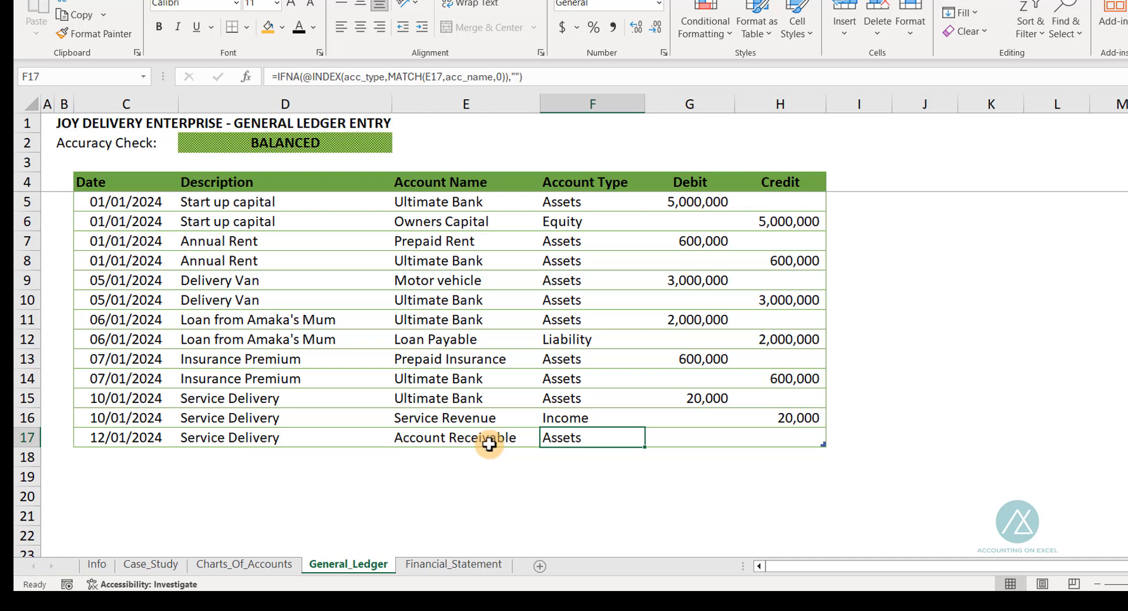
key(Right)
text(30)
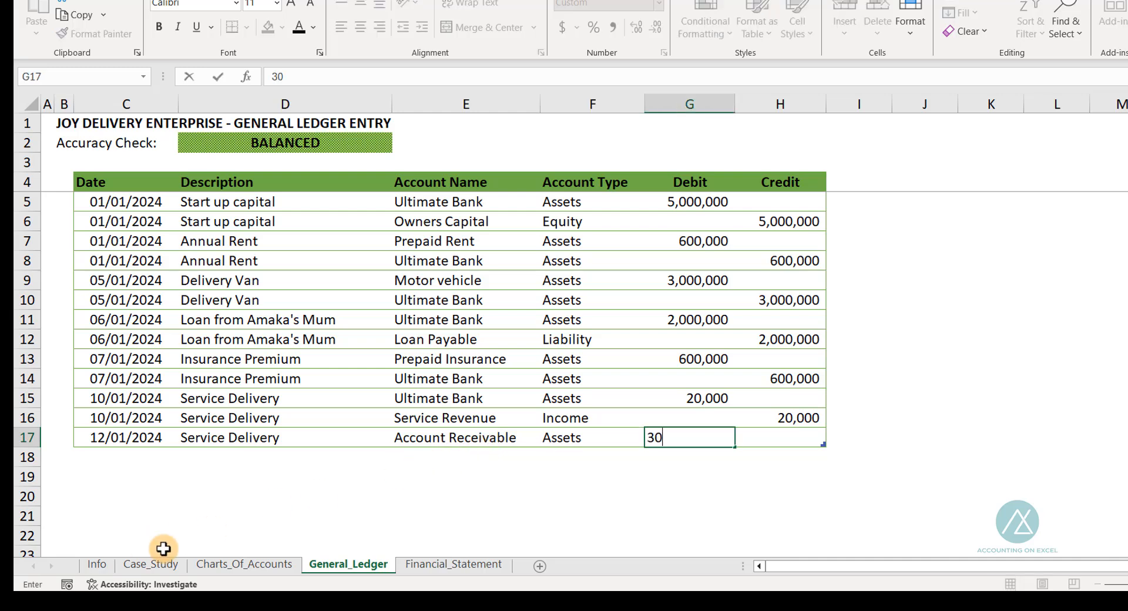
text(,000)
key(Tab)
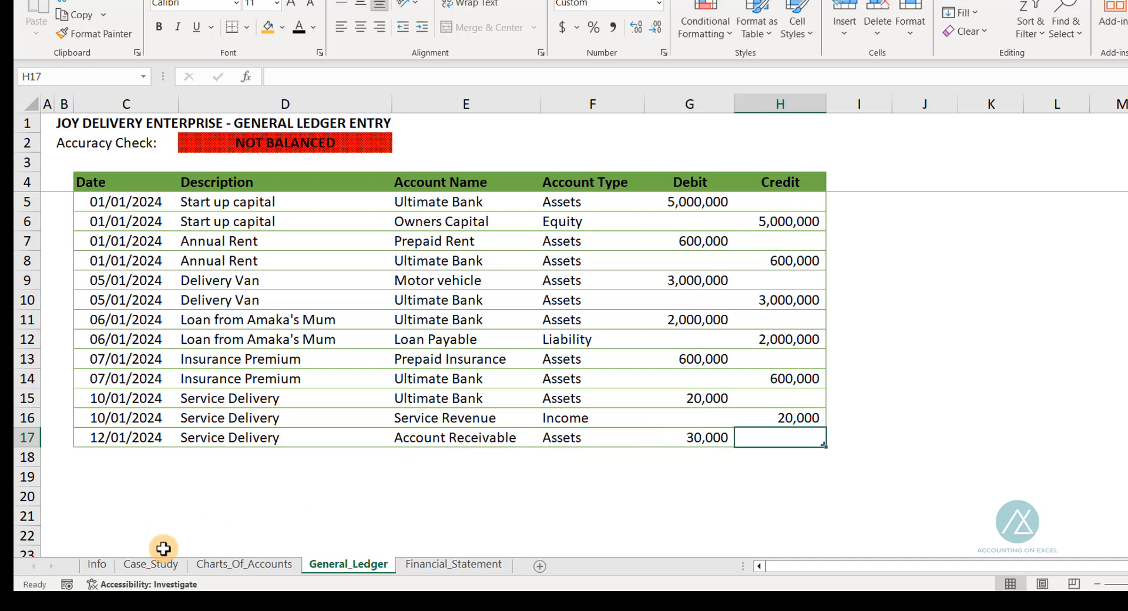
- Add a second 12/01/2024 Service Delivery row to the general ledger by repeating the date and description from the row above
key(Tab)
key(ctrl+d)
key(Tab)
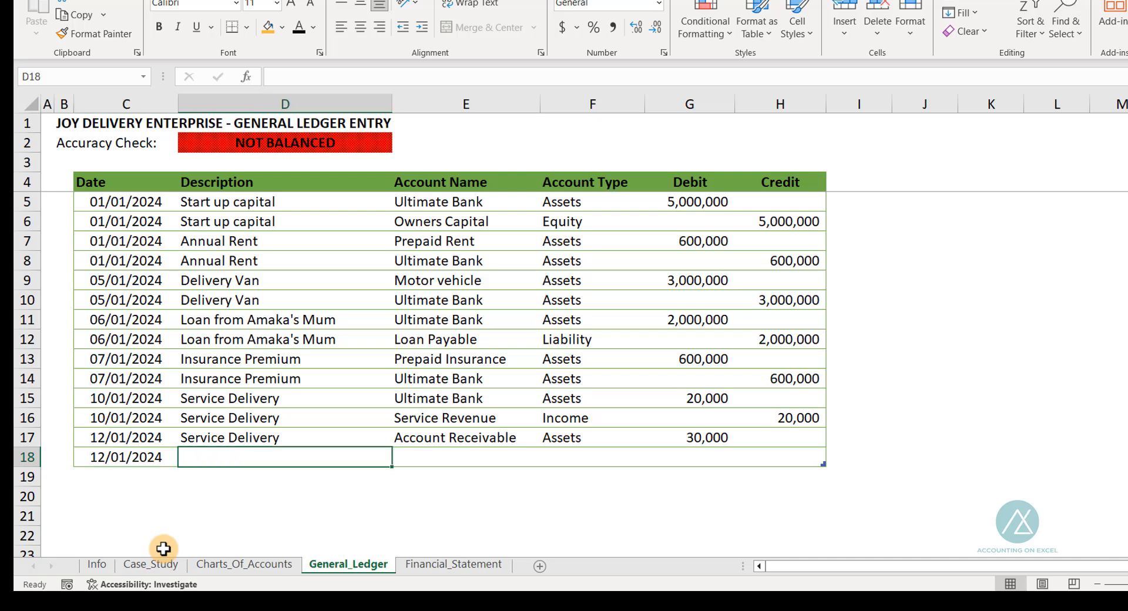
key(ctrl+d)
key(Tab)
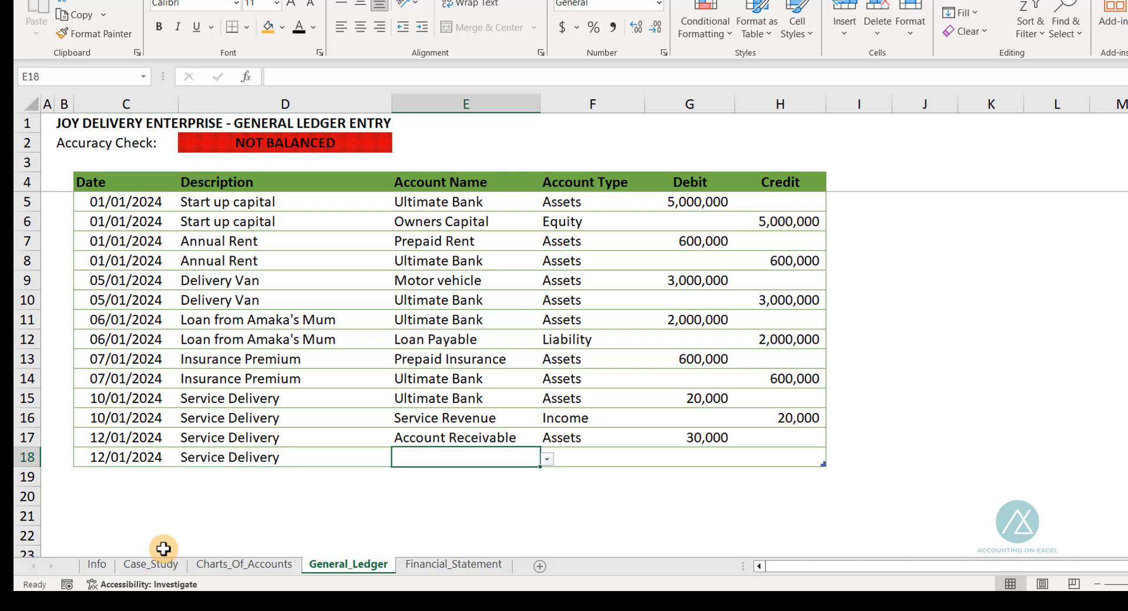
- Set the second 12/01/2024 Service Delivery row's Account Name to Service Revenue and enter a credit of 30000
click(549, 460)
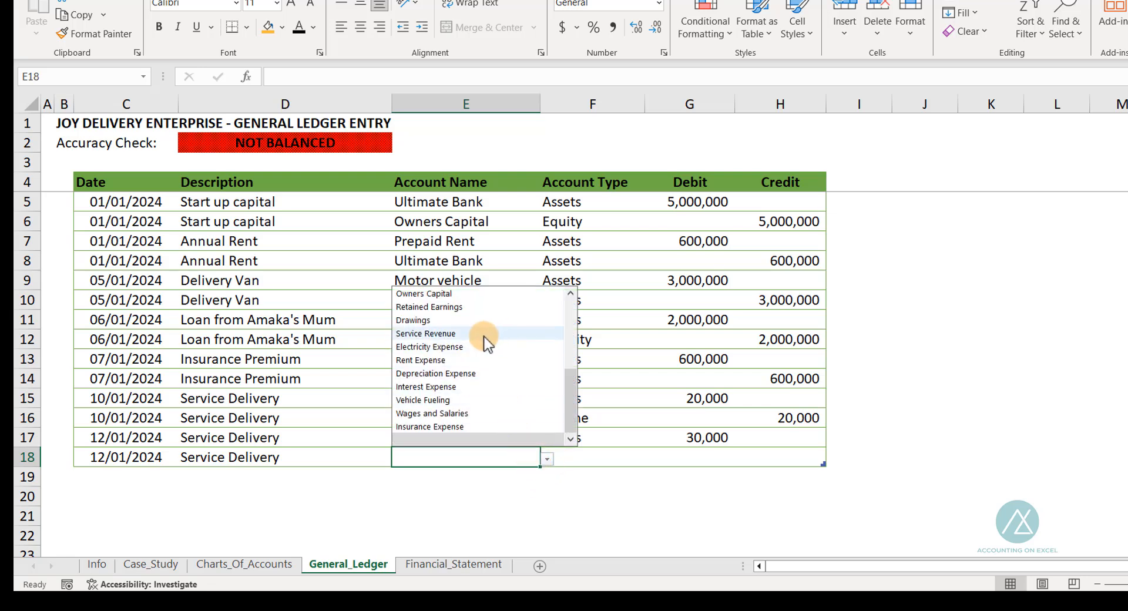
click(504, 336)
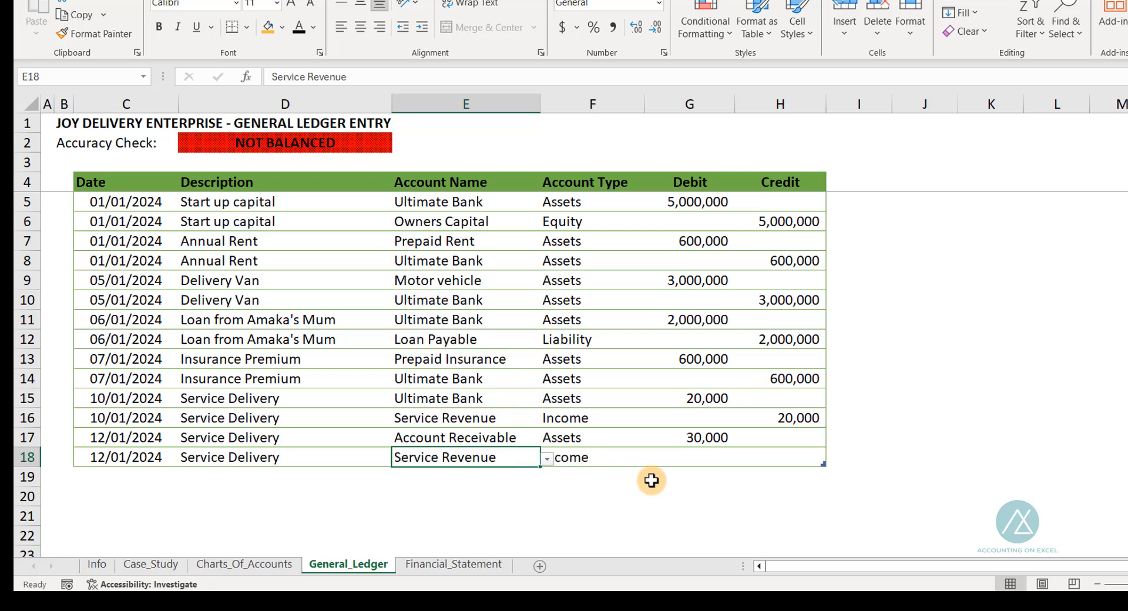
key(Right)
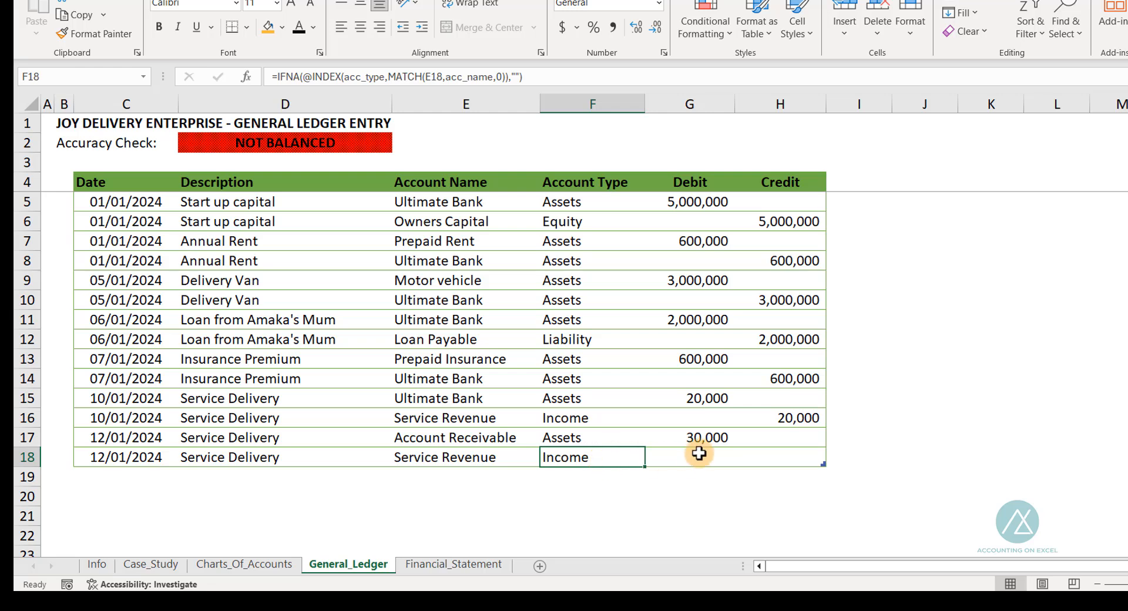
click(765, 458)
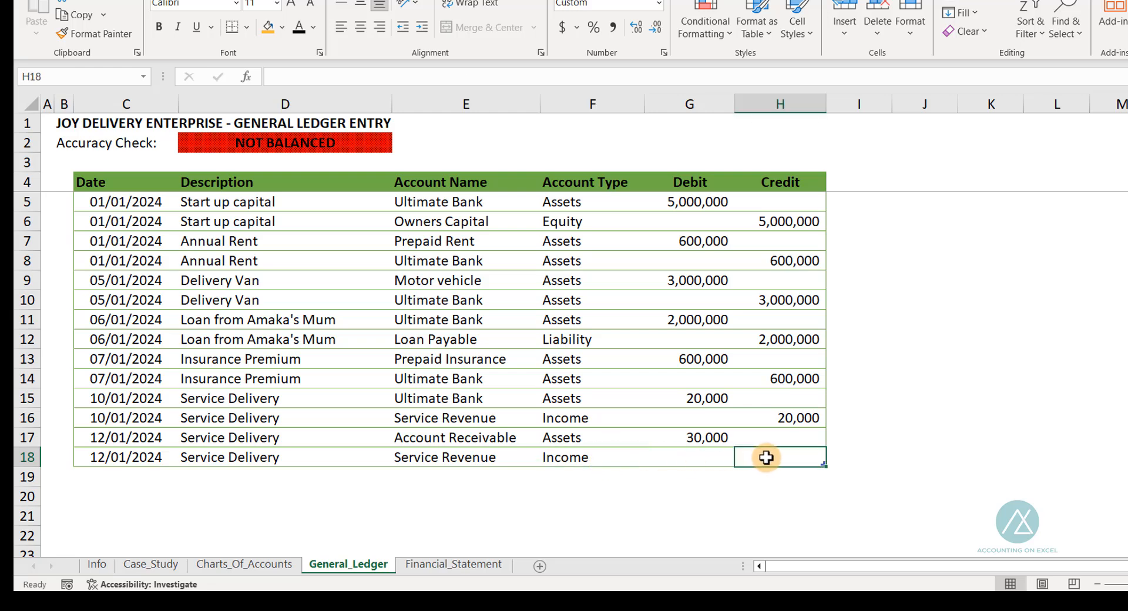
text(30000)
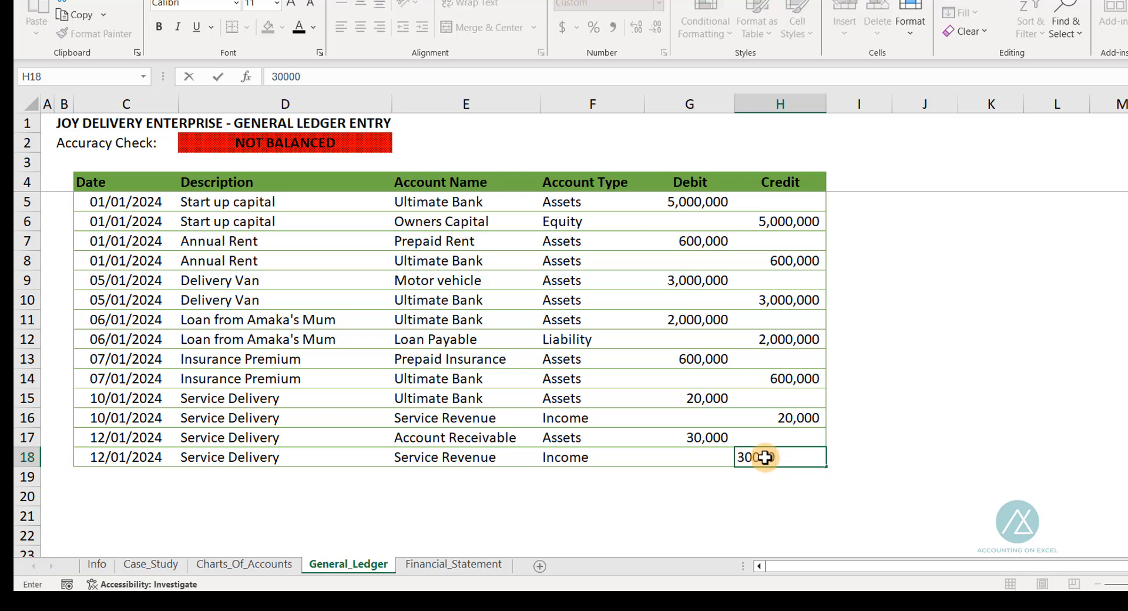
key(Tab)
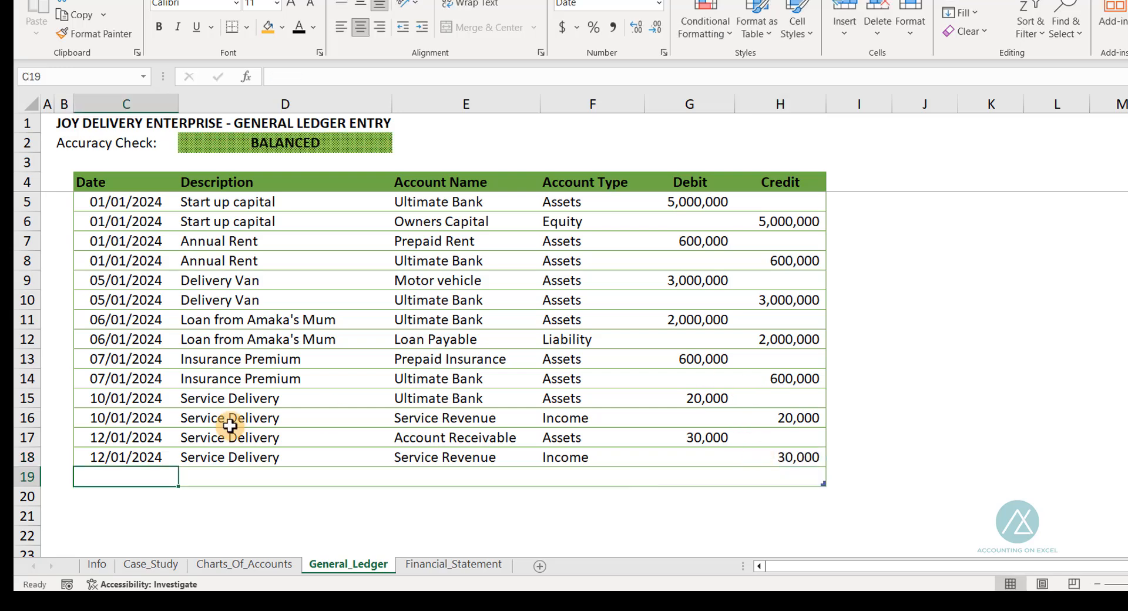
- Read the case study's office running cash transaction and start a general ledger row dated 14/01/2024 with the description Cash Withdrawal
click(164, 567)
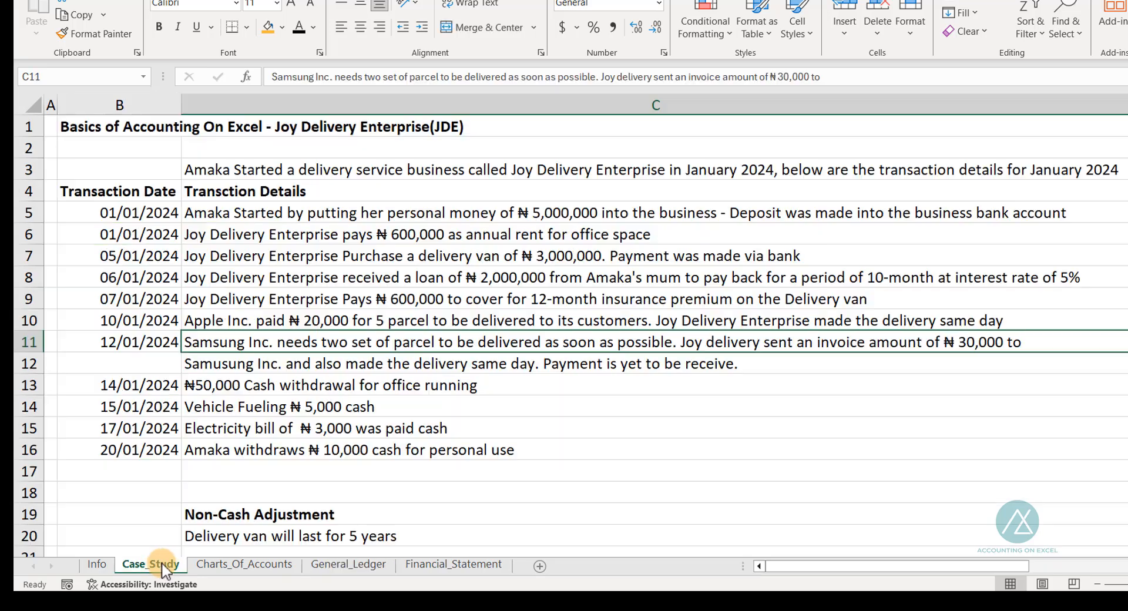
click(215, 386)
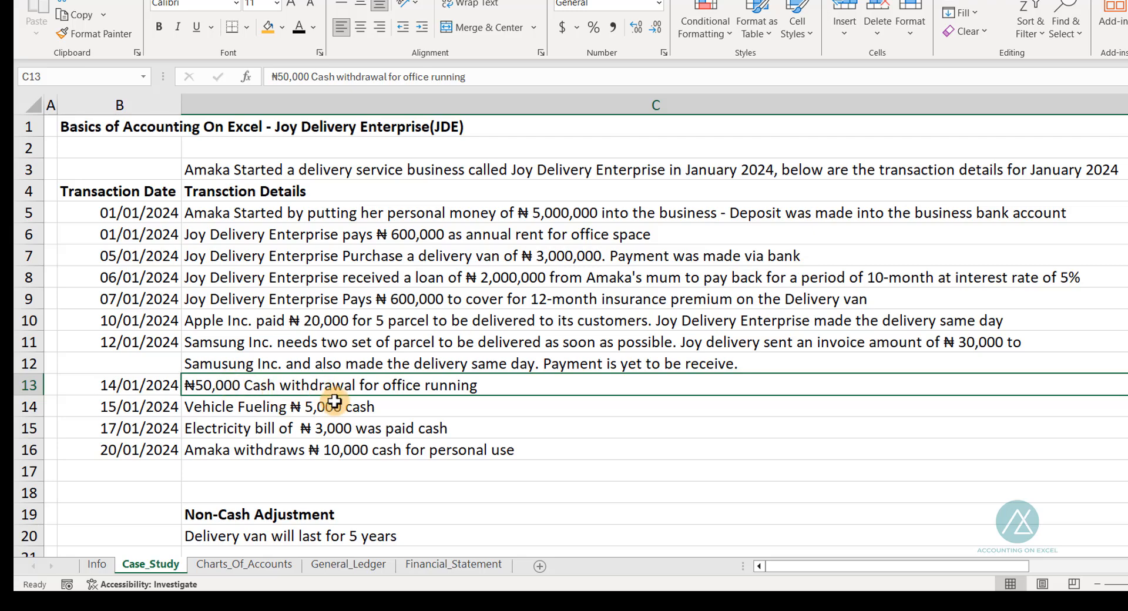
click(350, 565)
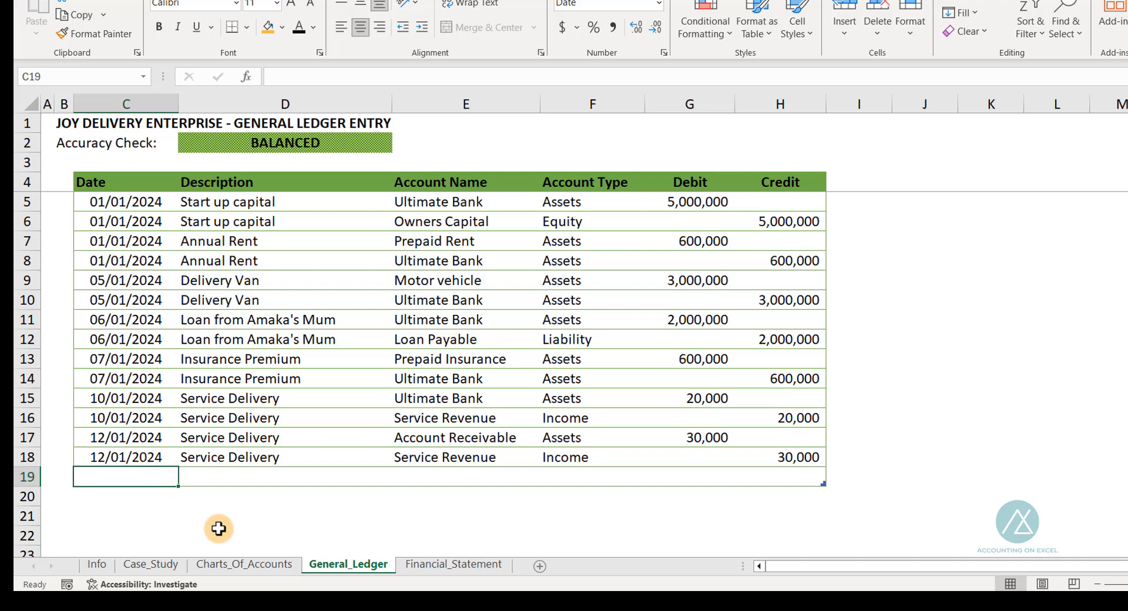
click(142, 566)
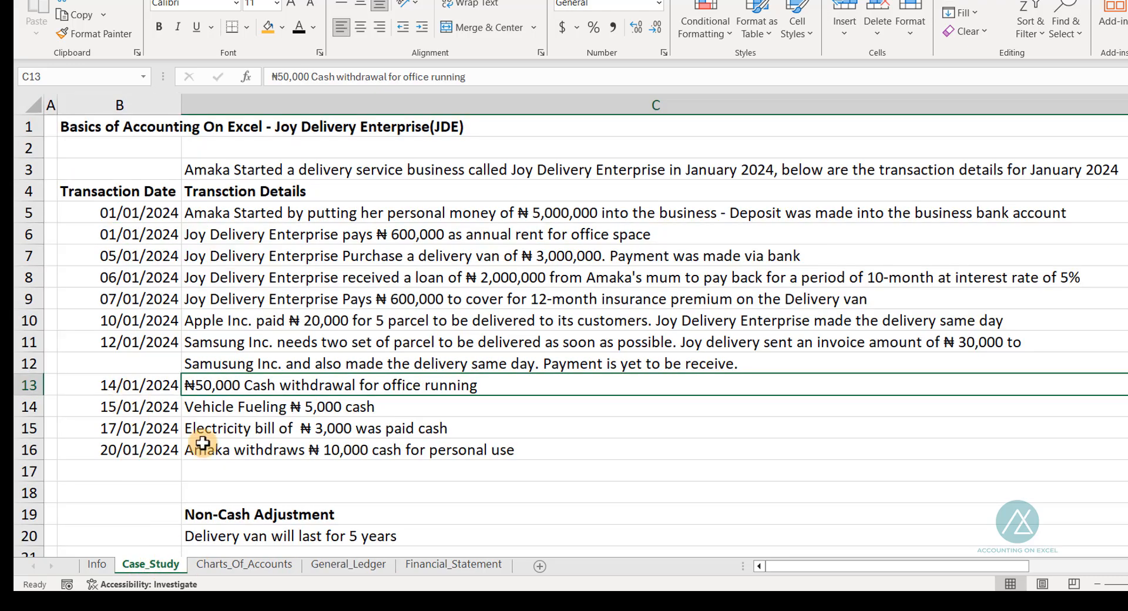
click(350, 567)
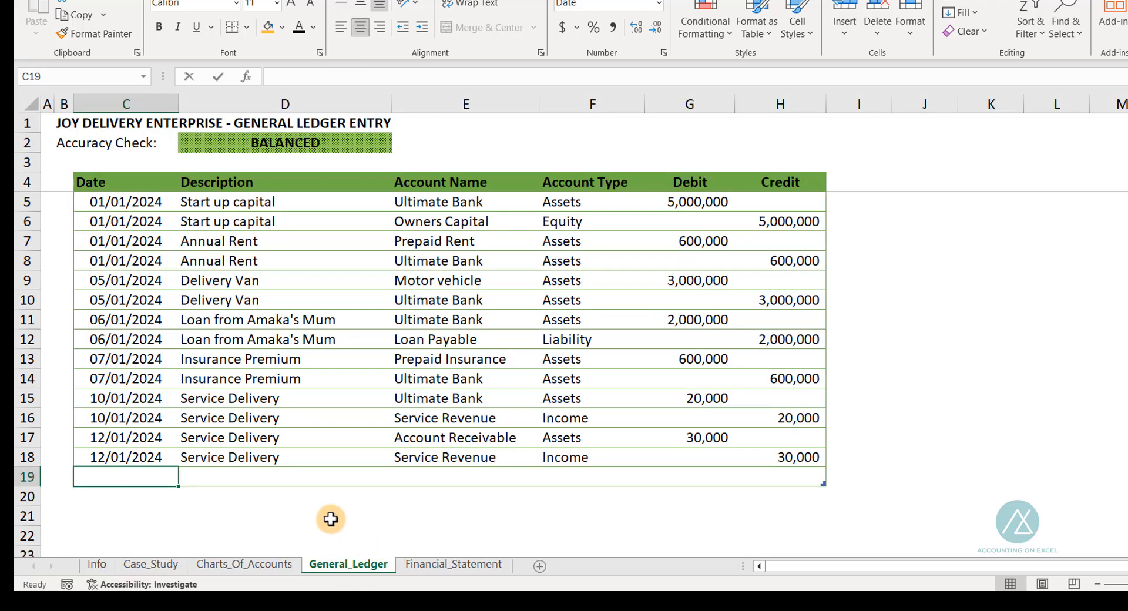
text(14/01)
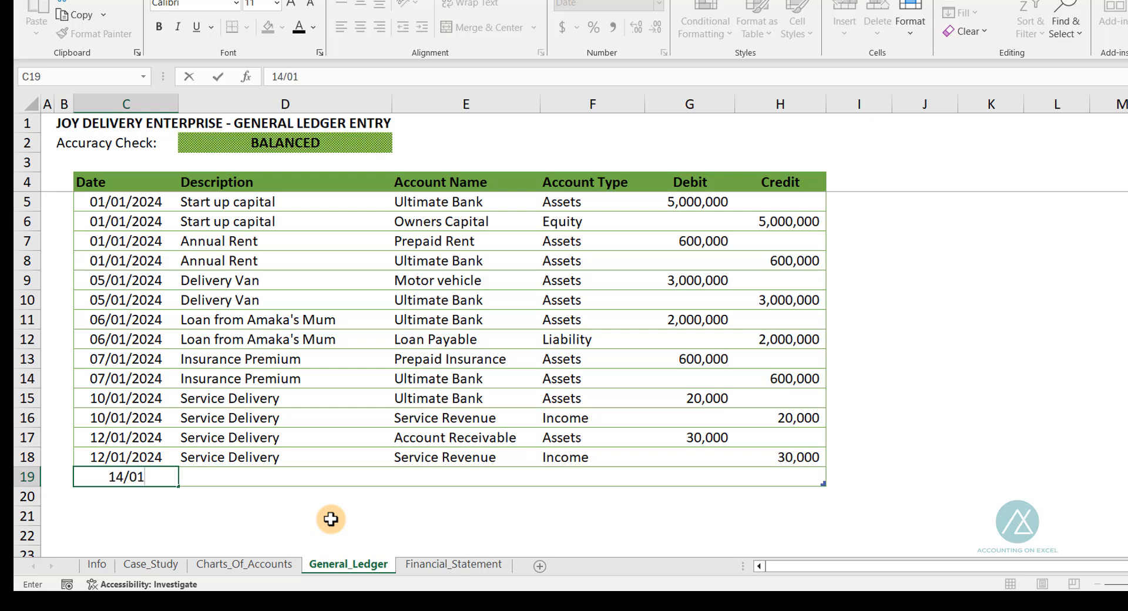
text(/2024)
key(Tab)
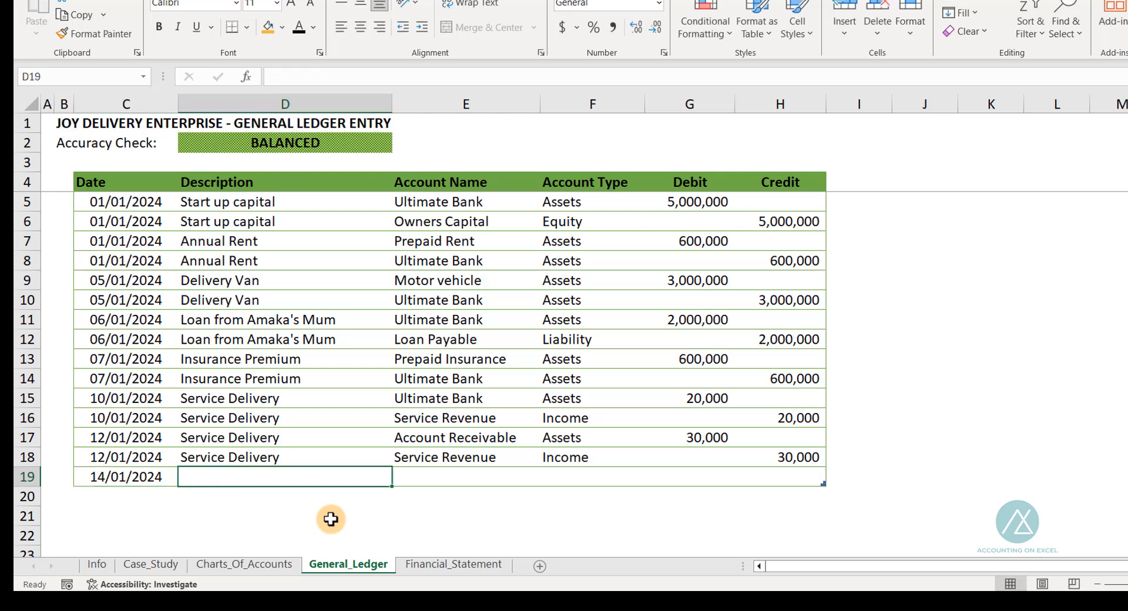
text(CAs)
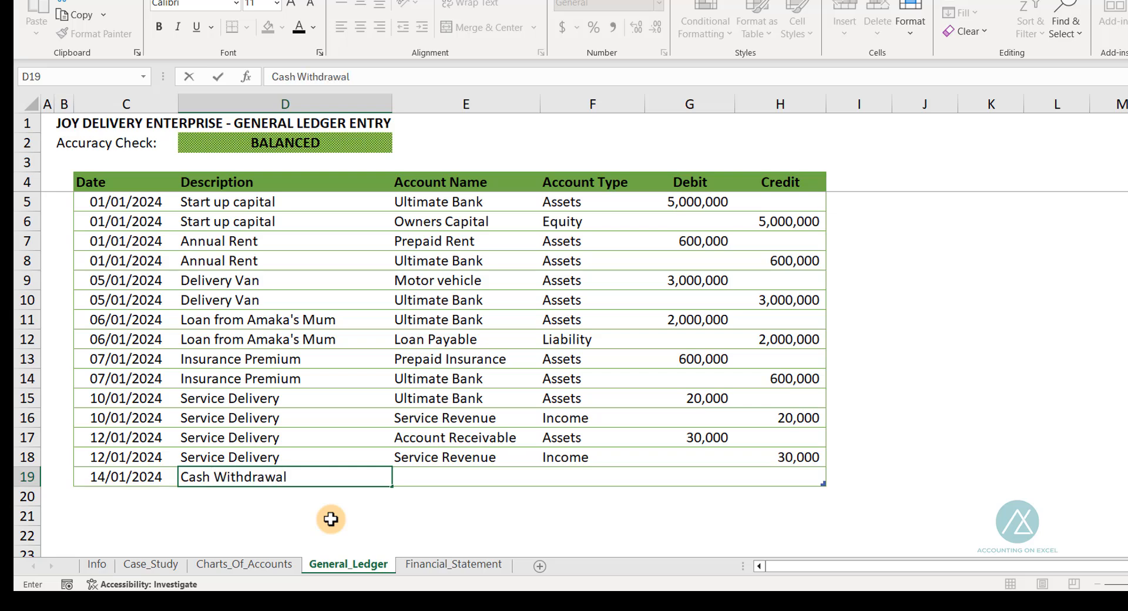
text(h Withdrawal)
key(Tab)
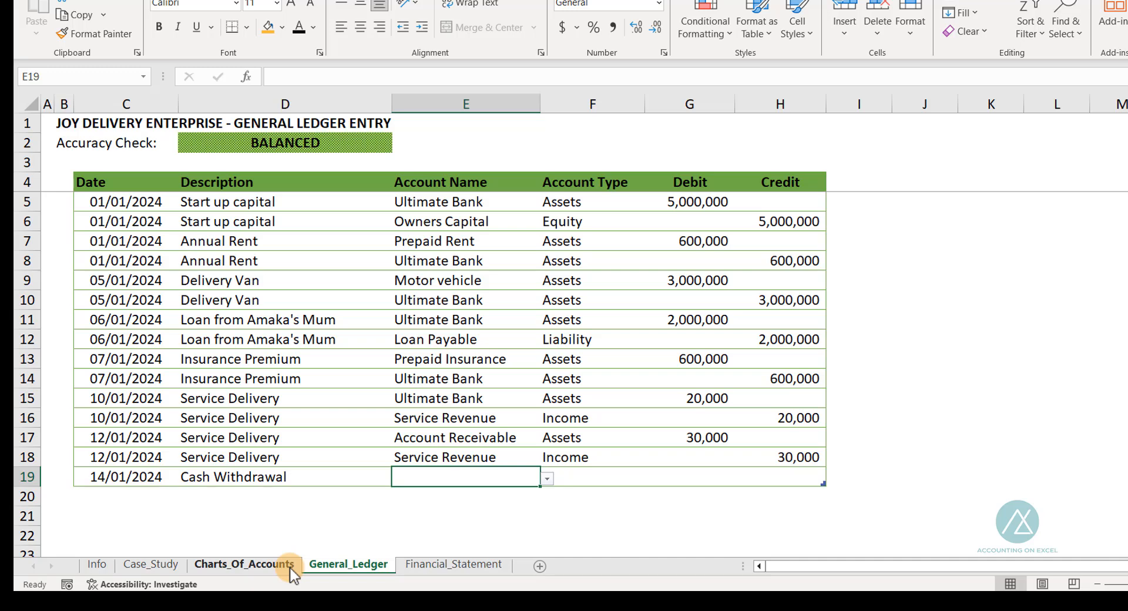
- Set the Cash Withdrawal row's Account Name to Cash at Hand and enter a debit of 50000
click(547, 479)
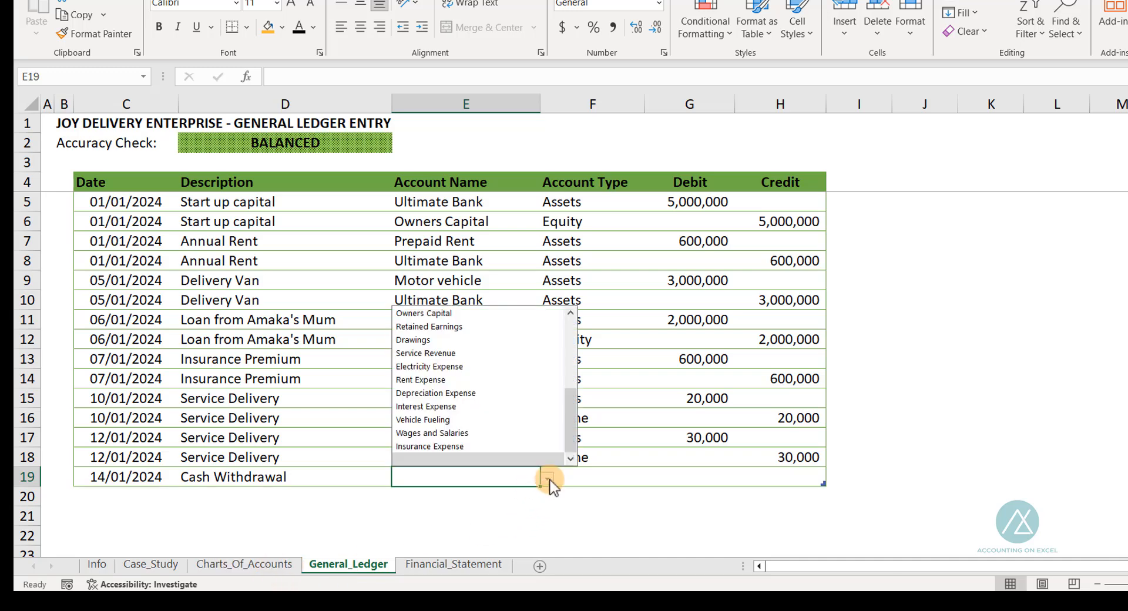
drag(566, 410, 562, 333)
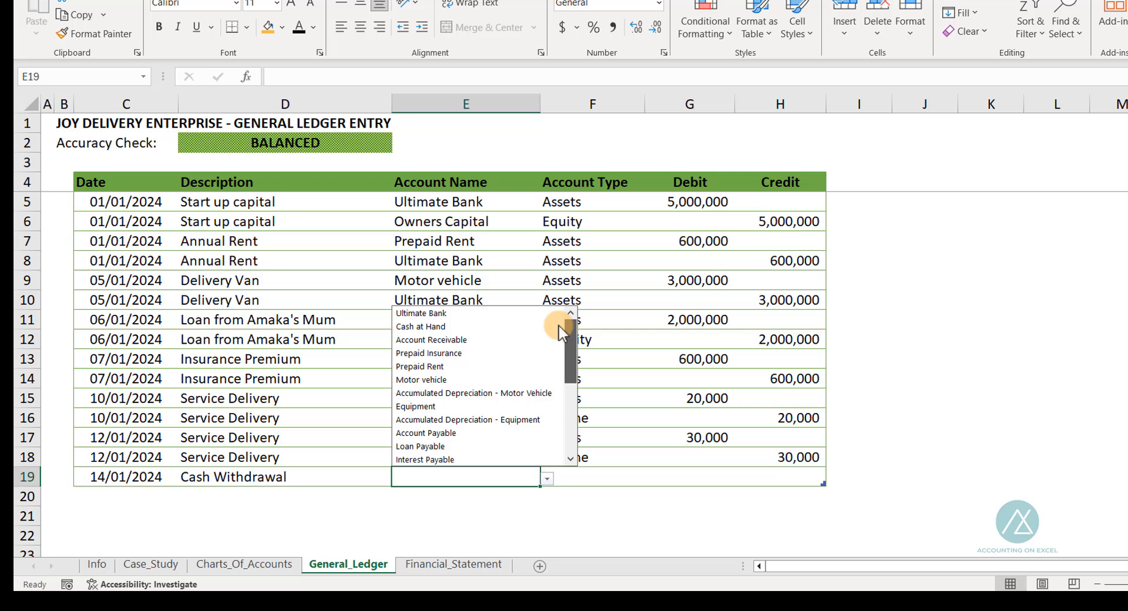
click(447, 327)
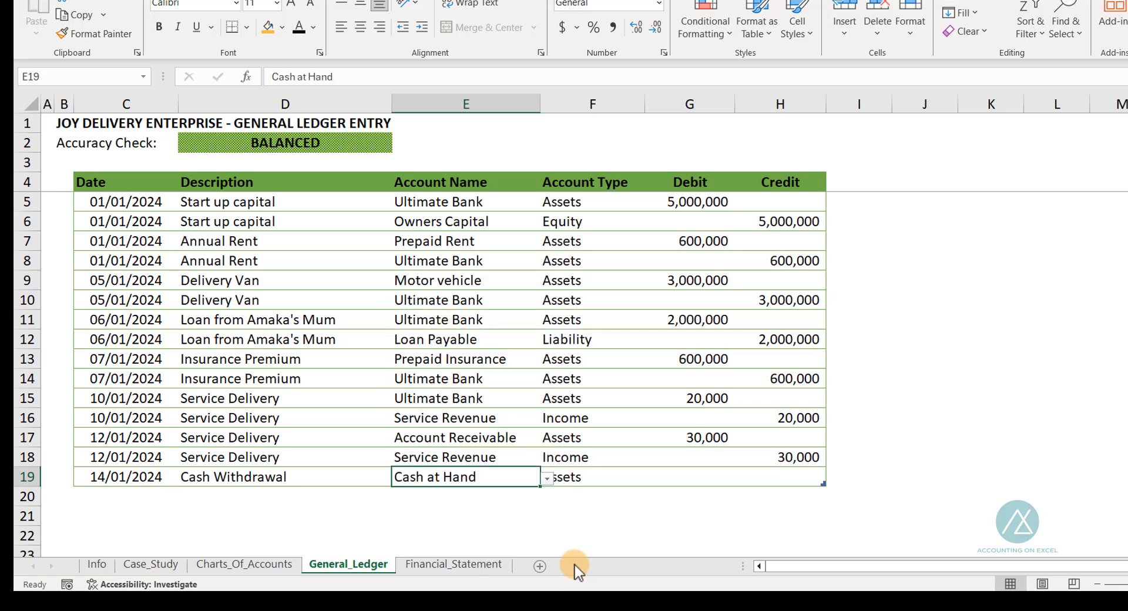
key(Tab)
key(Tab)
text(50)
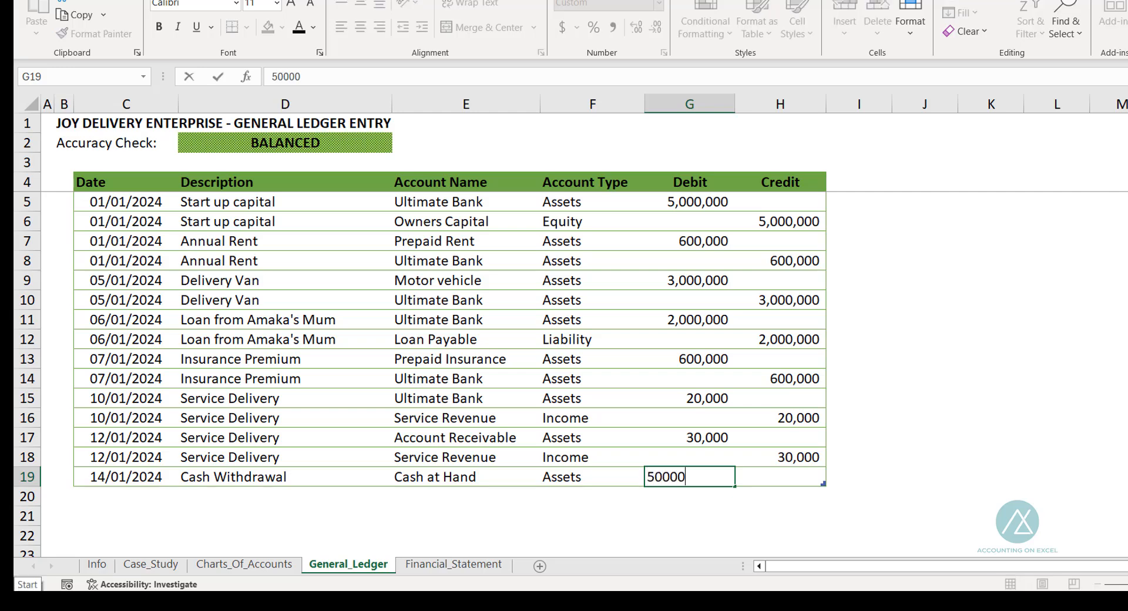
key(Tab)
- Add a second Cash Withdrawal row to the general ledger by repeating the date and description from the row above
key(Tab)
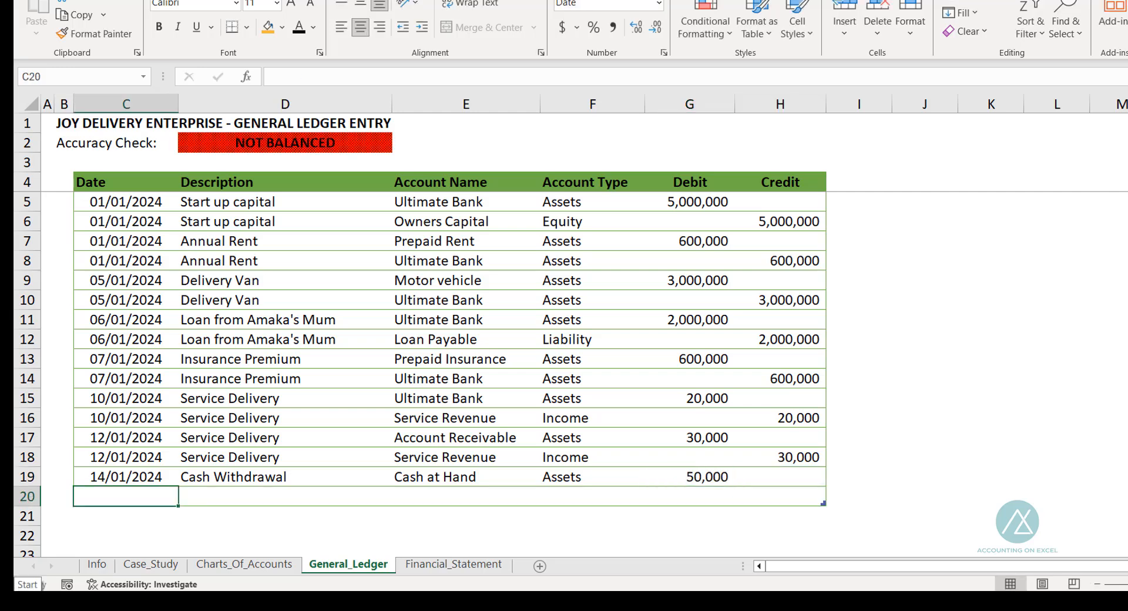
key(ctrl+d)
key(Tab)
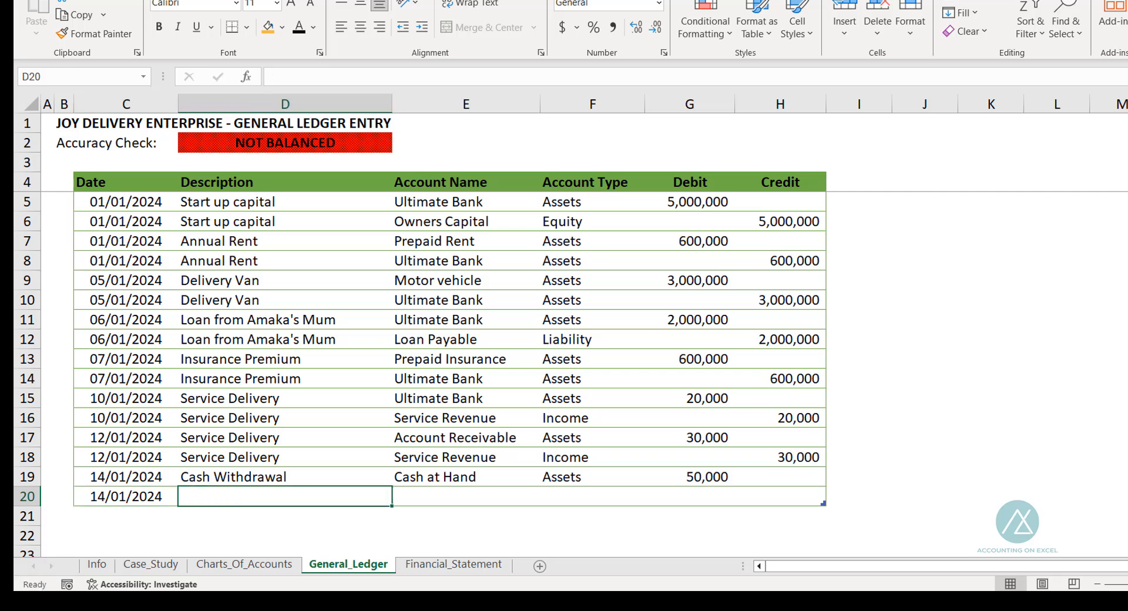
key(ctrl+d)
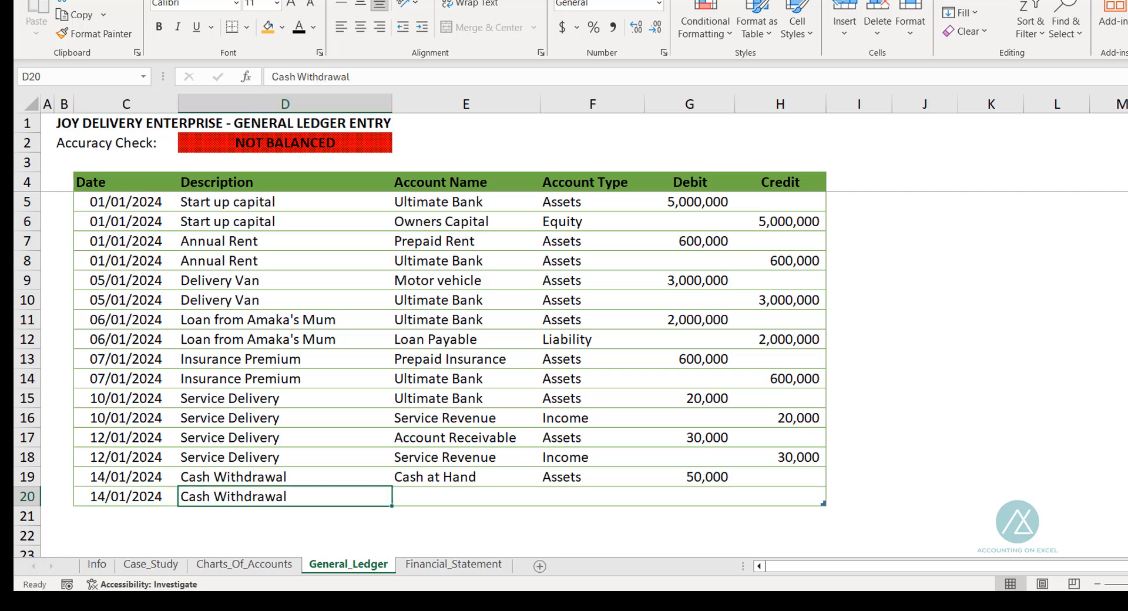
- Set the second Cash Withdrawal row's Account Name to Ultimate Bank and enter a credit of 50000
key(Tab)
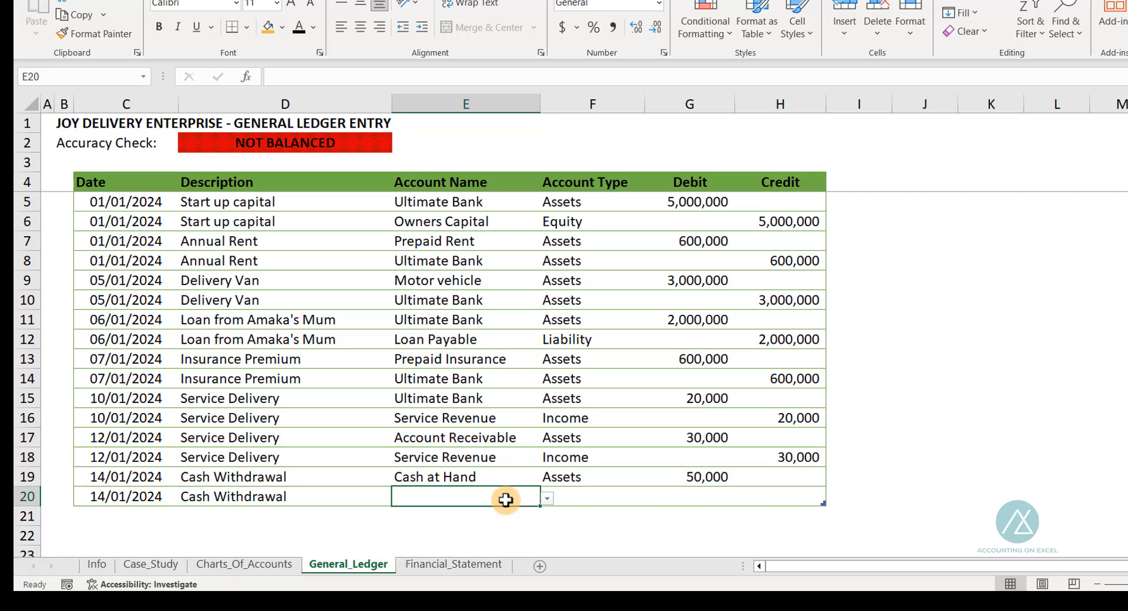
click(547, 498)
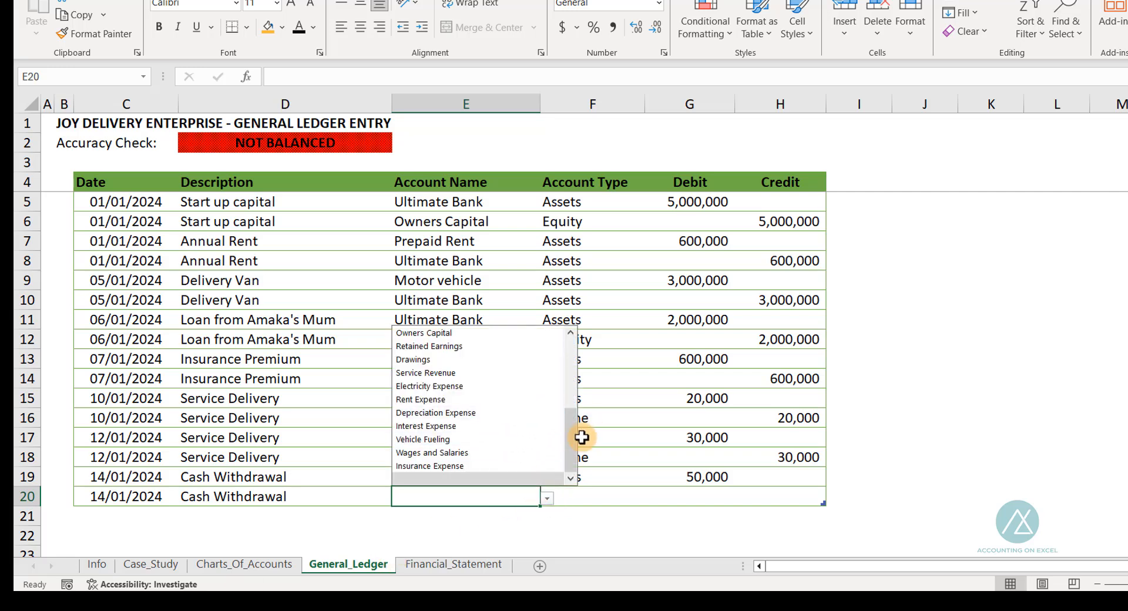
drag(571, 433, 479, 324)
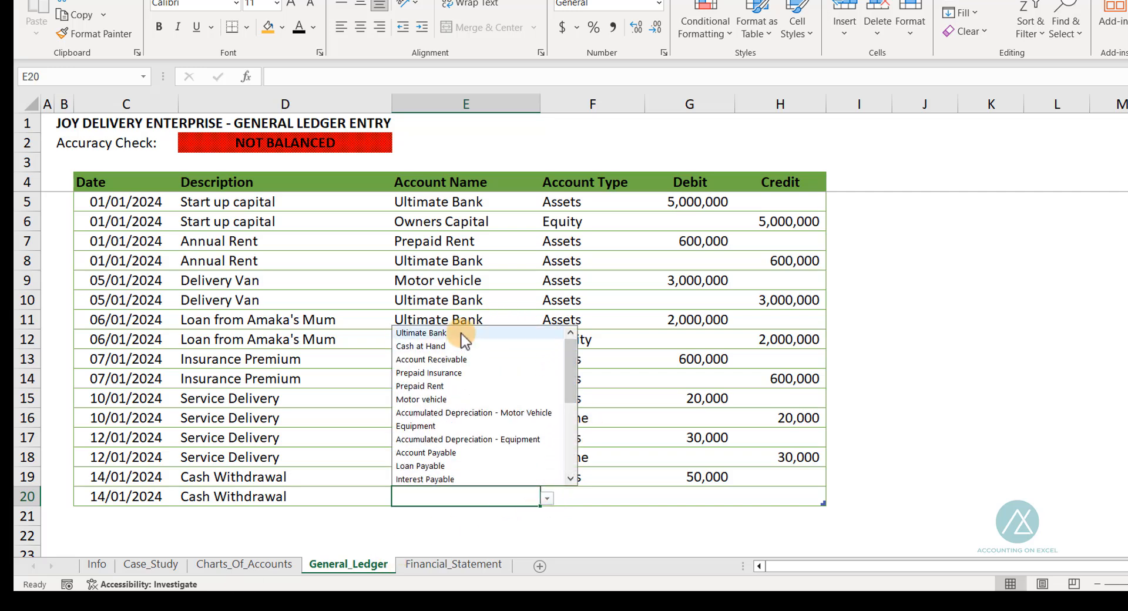
click(464, 333)
key(Tab)
key(Tab)
key(Tab)
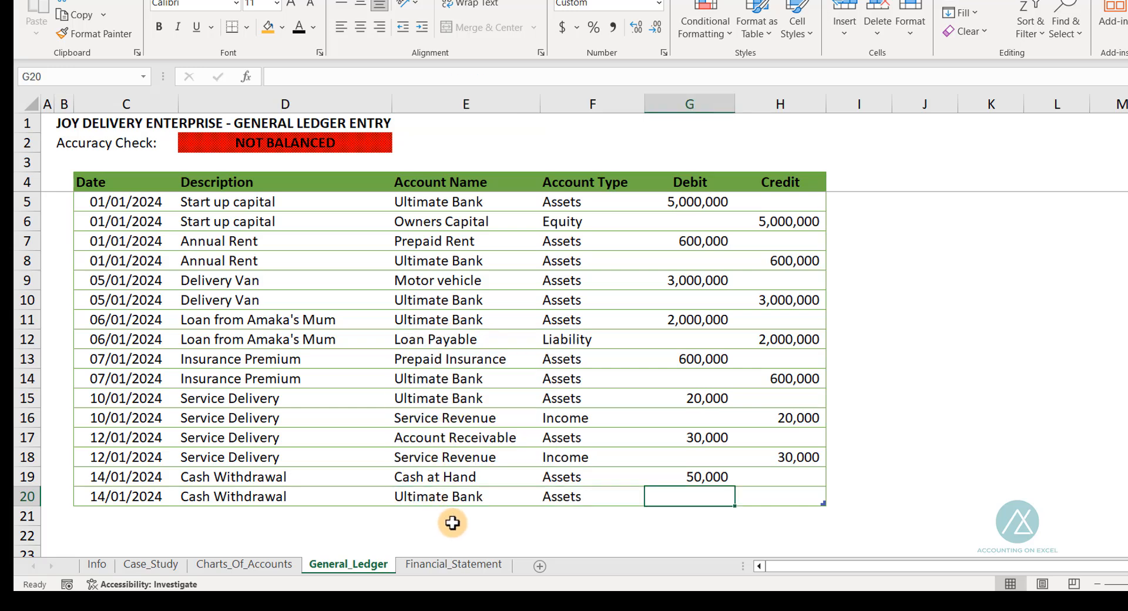
text(50,)
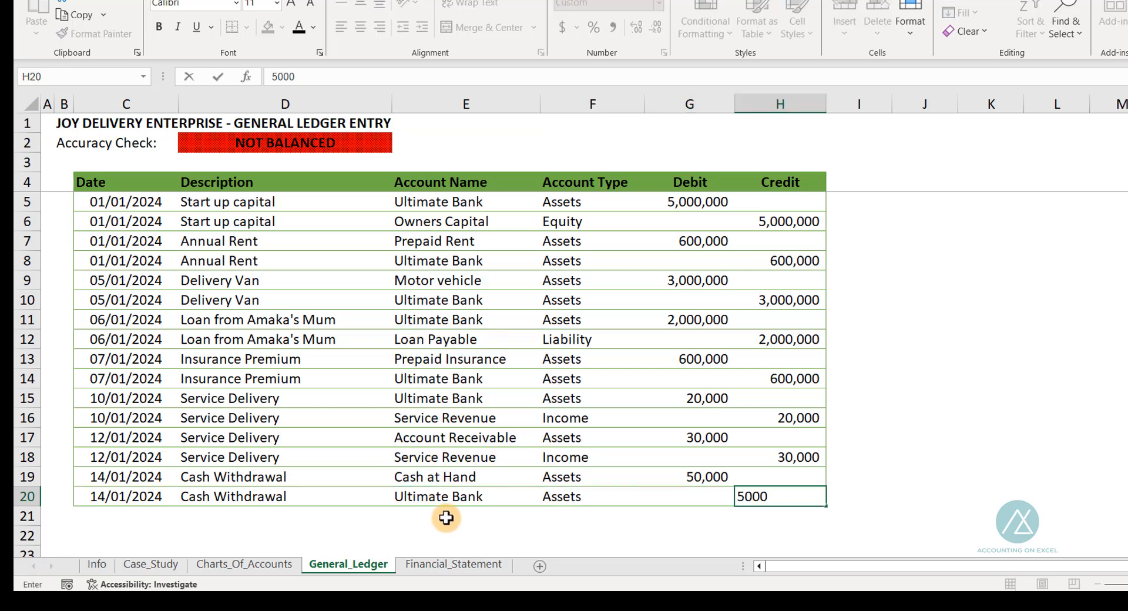
text(000)
key(Return)
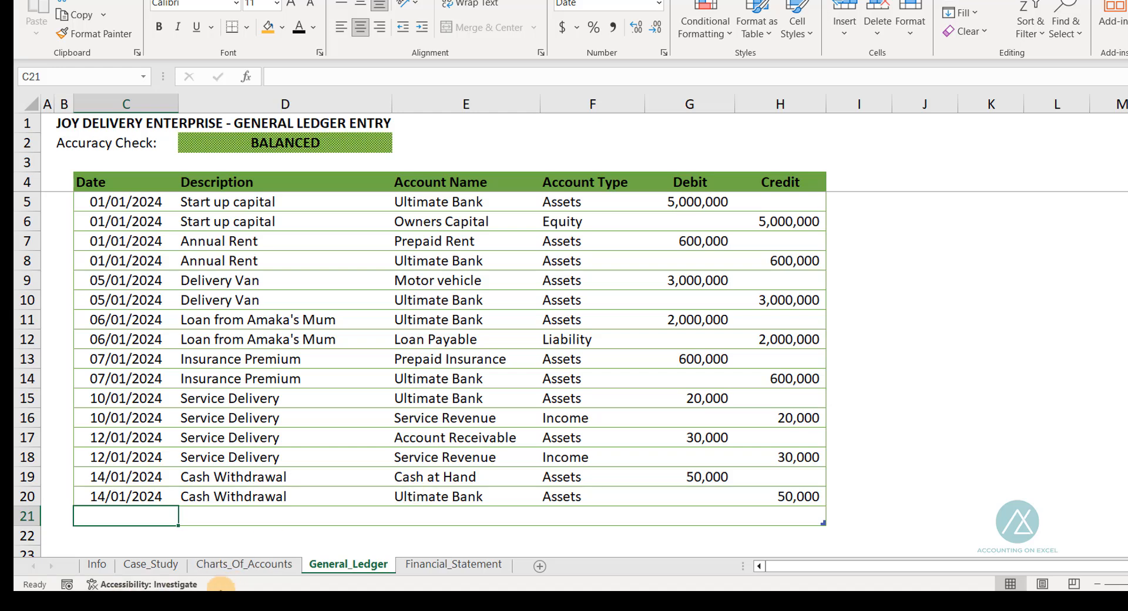
- Read the case study's vehicle fueling transaction and start a general ledger row dated 15/01/2024 with the description Vehicle Fueling
click(151, 566)
click(212, 407)
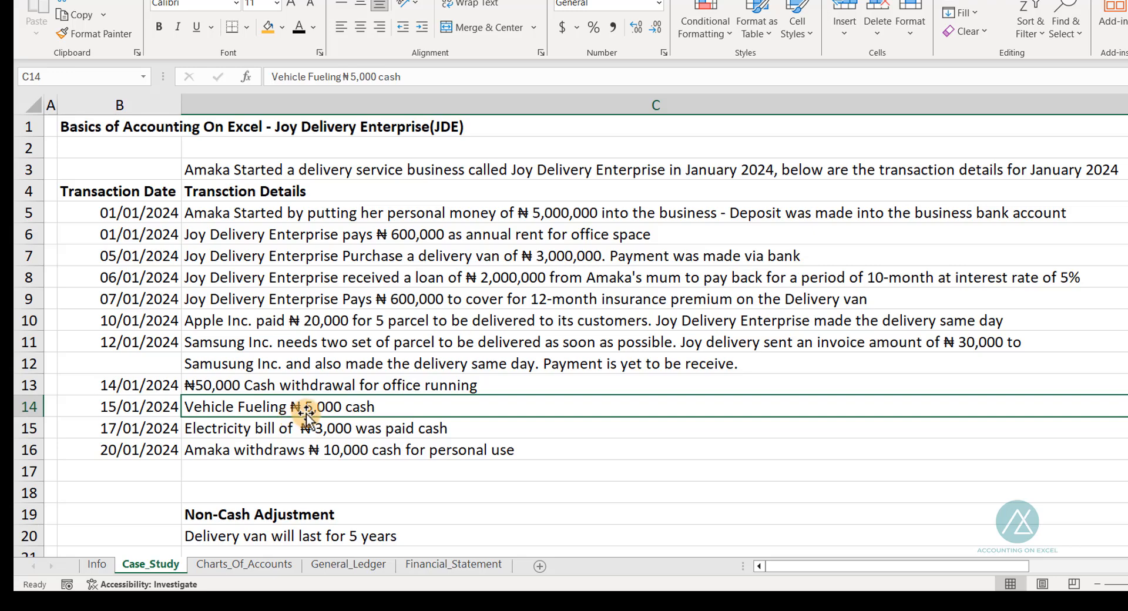
click(350, 565)
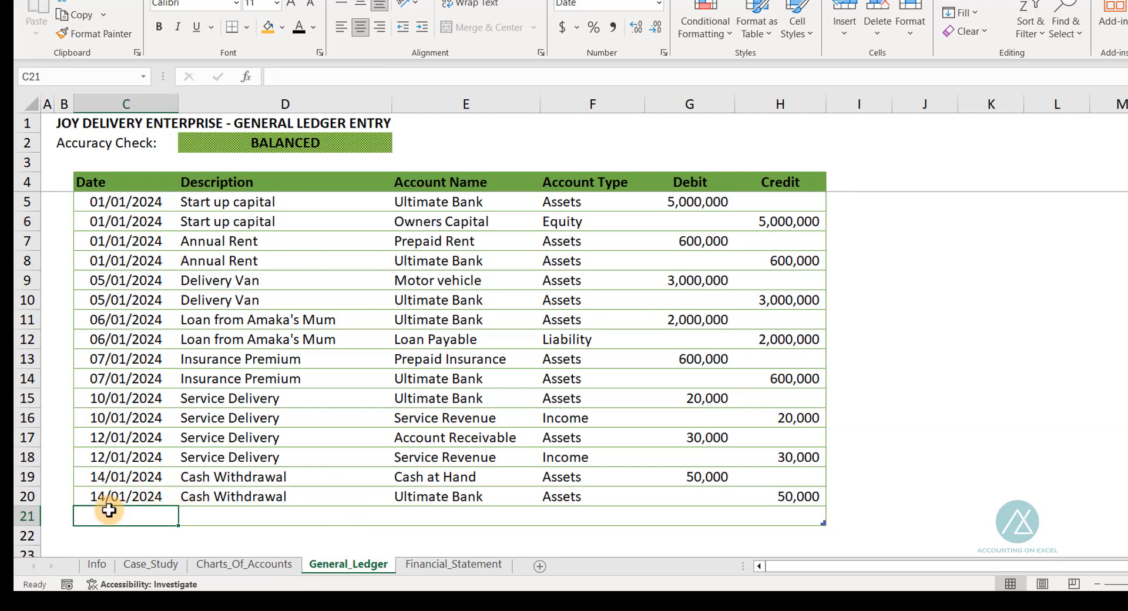
text(15)
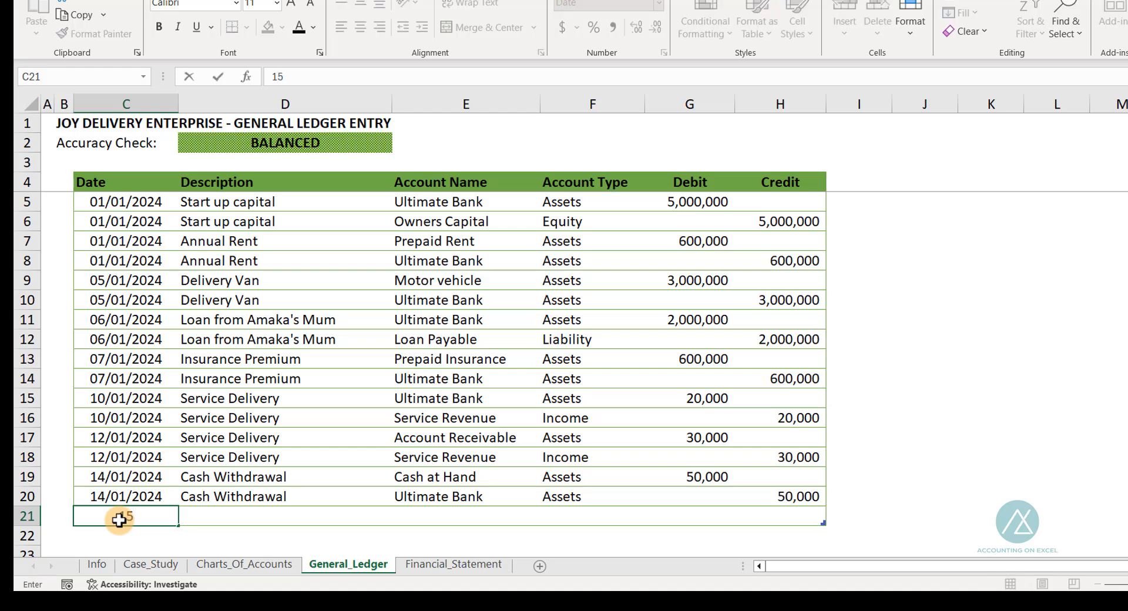
text(/01/2024)
key(Tab)
text(Fueling)
click(182, 516)
text(Vehicle)
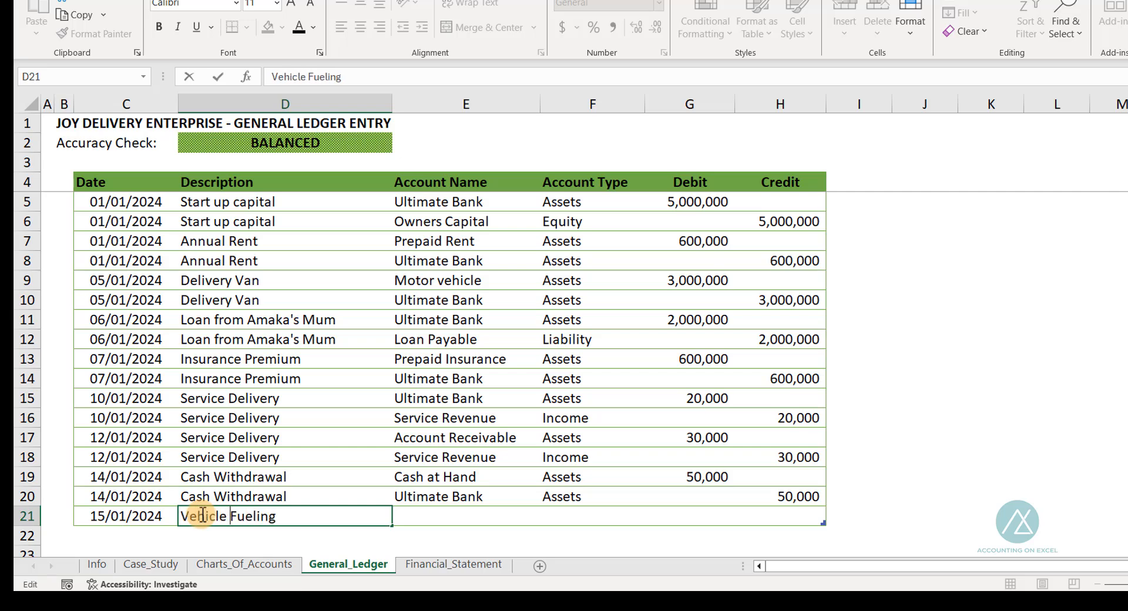
- Set the 15/01/2024 row's Account Name to Vehicle Fueling and enter a debit of 5000
click(407, 516)
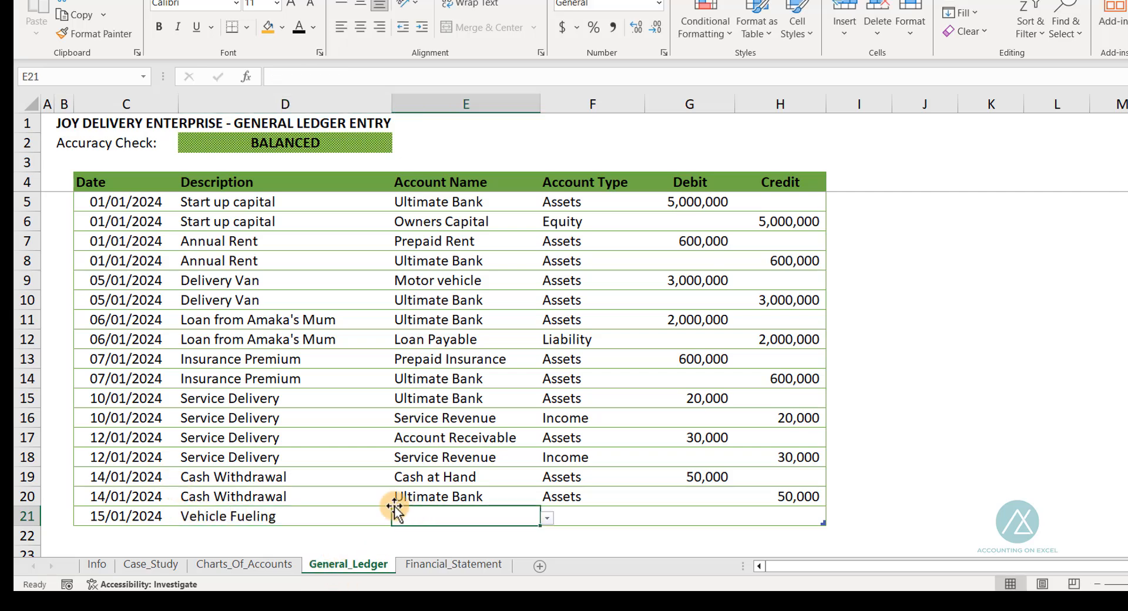
click(548, 517)
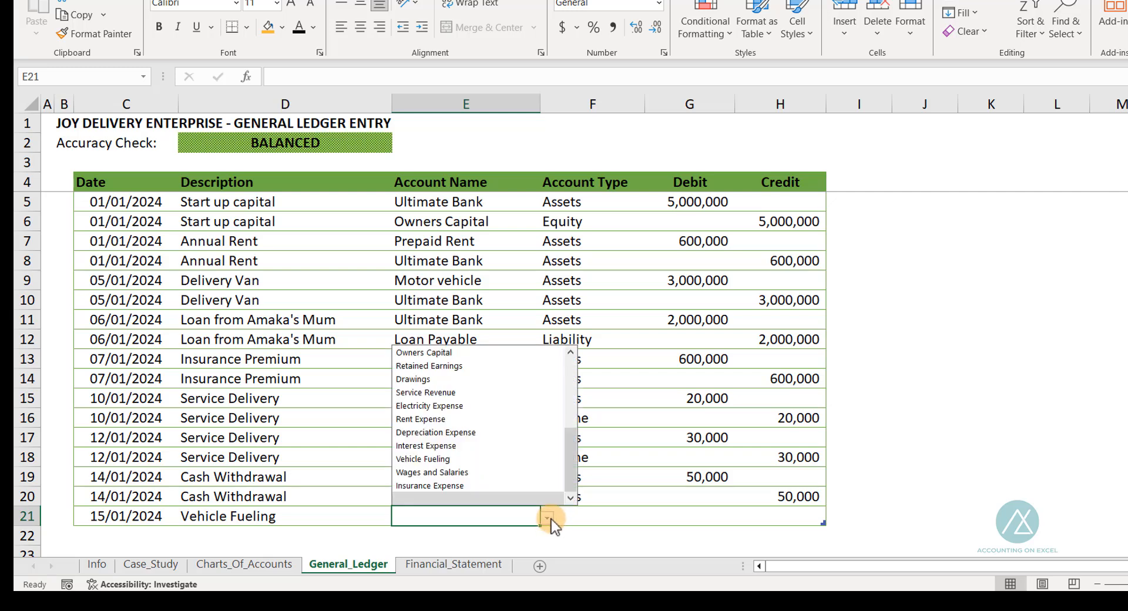
click(440, 459)
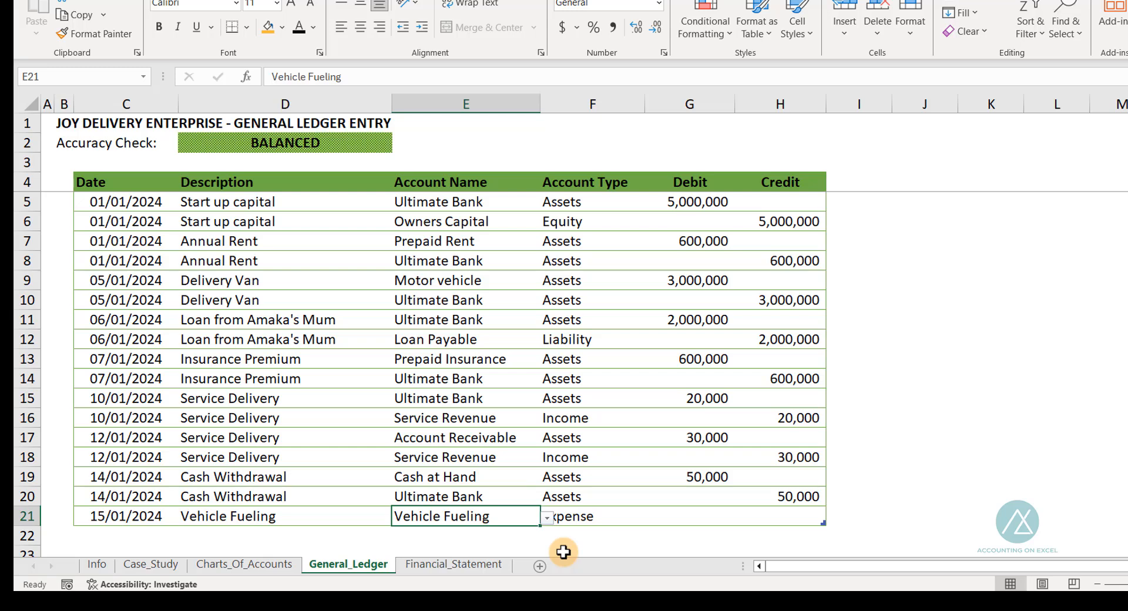
key(Tab)
key(Tab)
text(5)
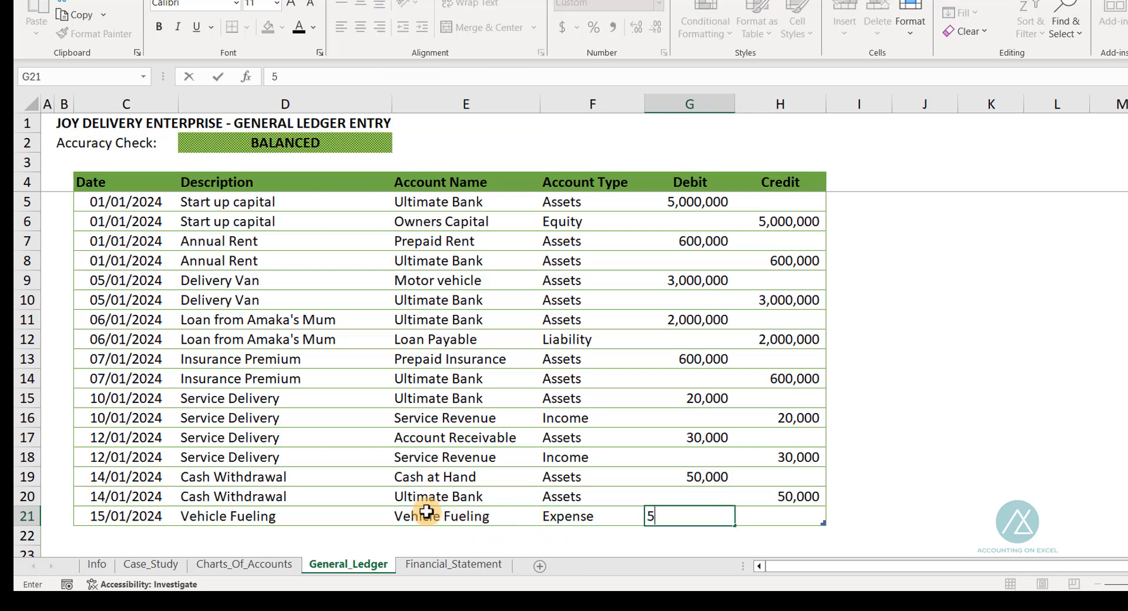
key(Tab)
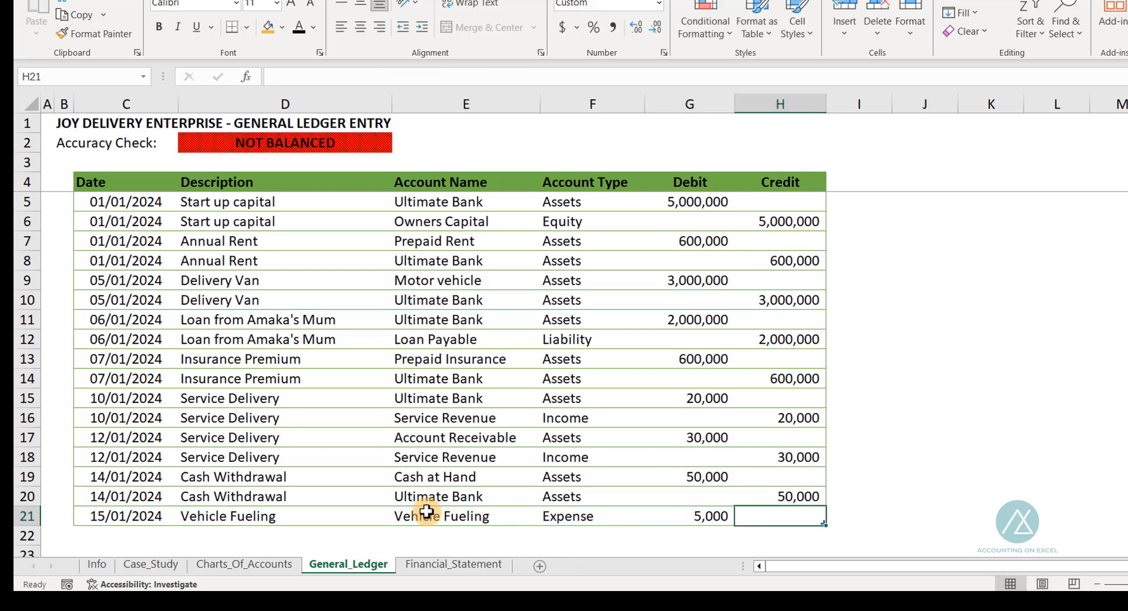
key(Return)
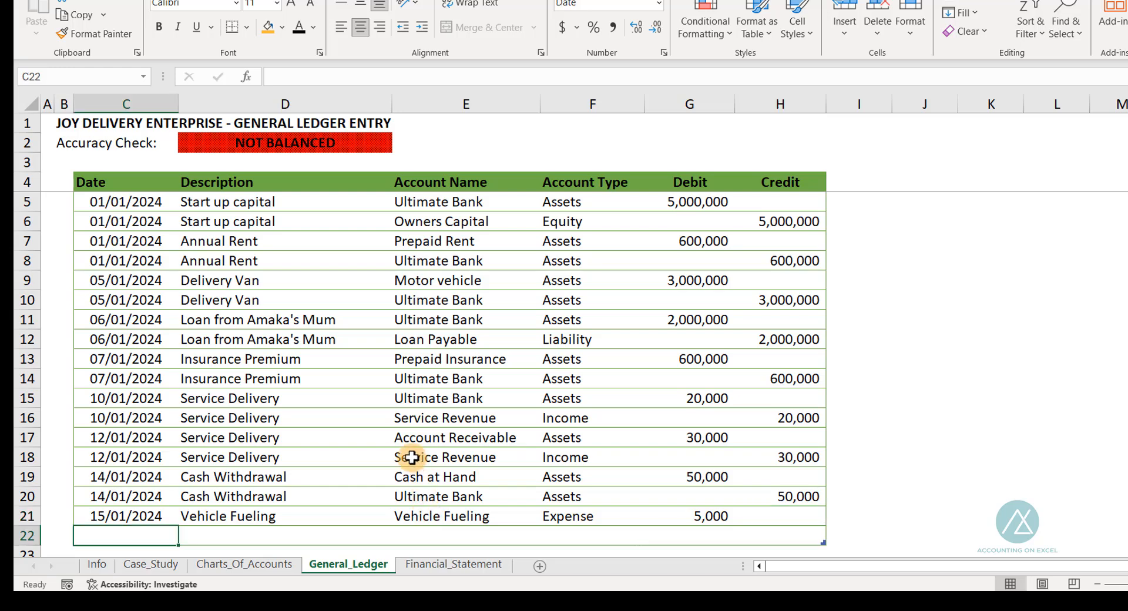
- Add a second Vehicle Fueling row to the general ledger by repeating the date and description from the row above
scroll(493, 458, down, 2)
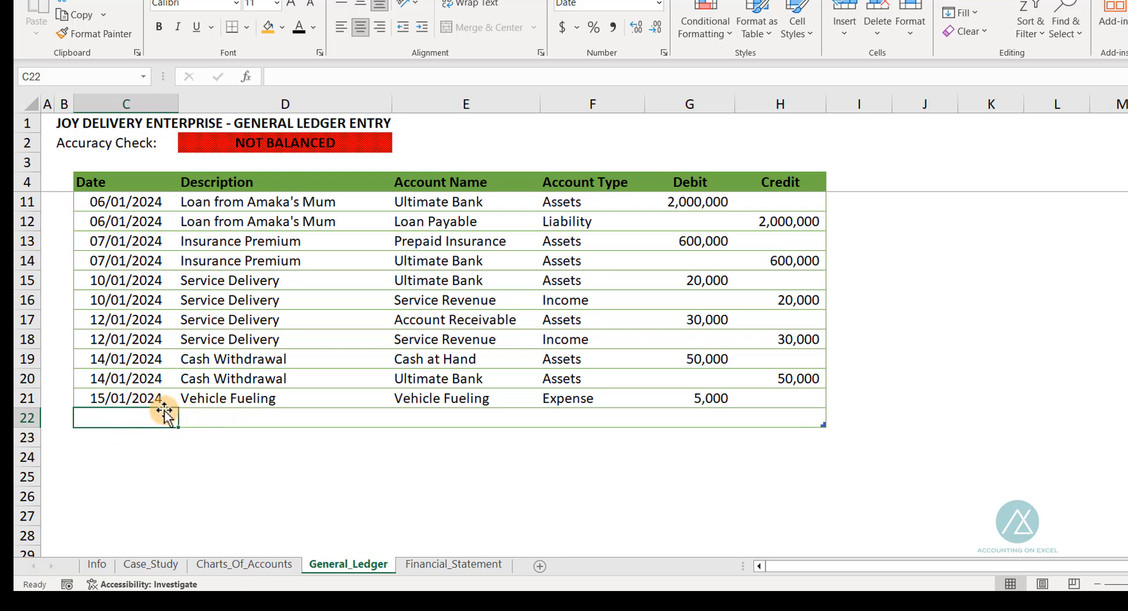
key(ctrl+d)
key(Tab)
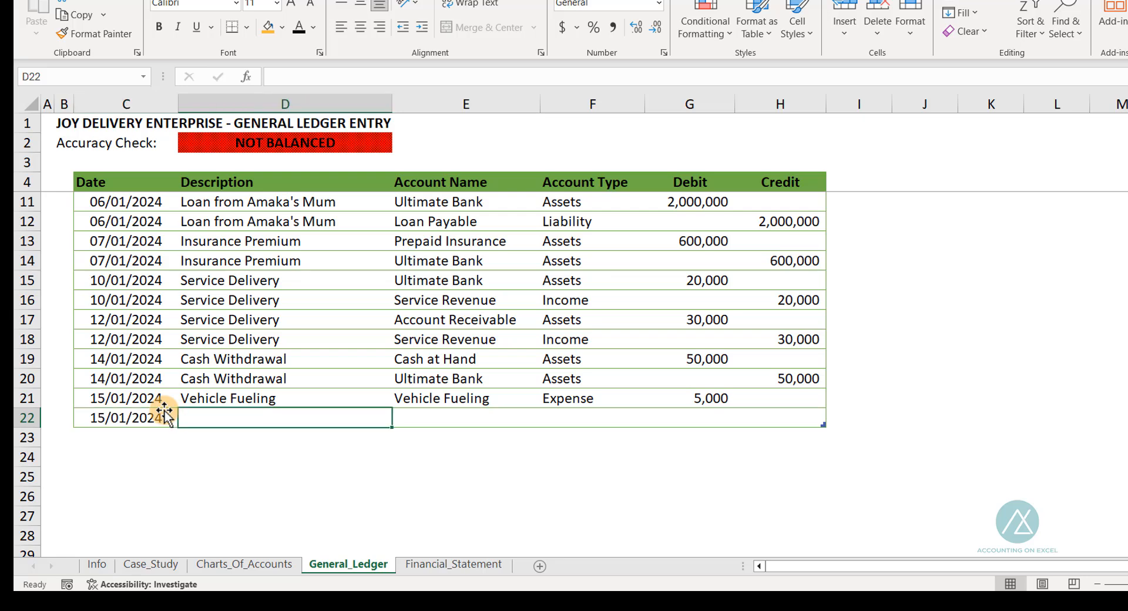
key(Tab)
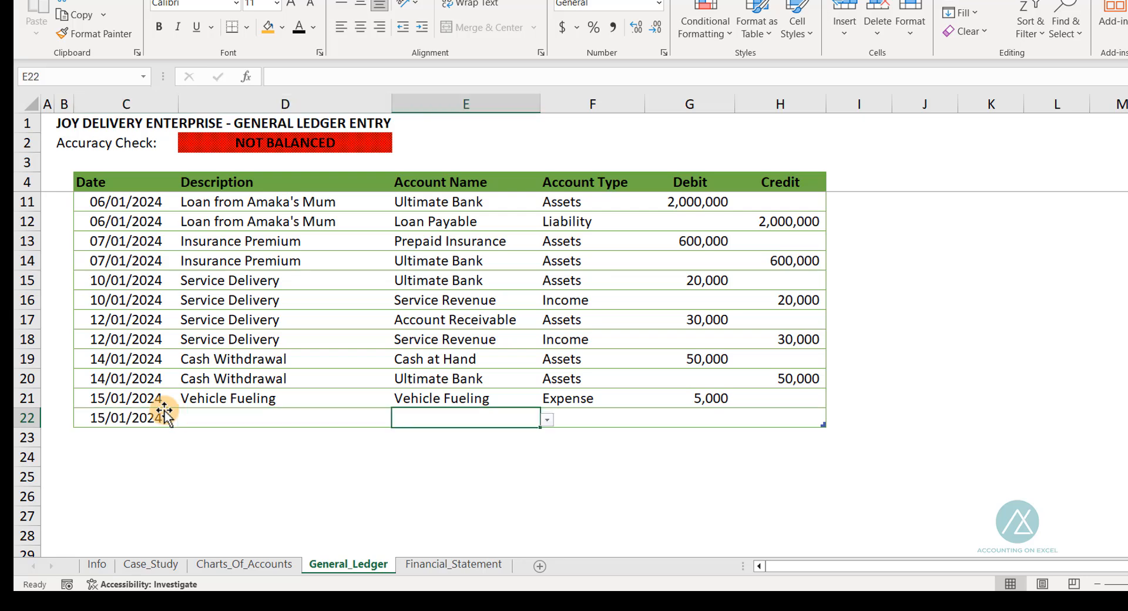
key(shift+Tab)
key(ctrl+d)
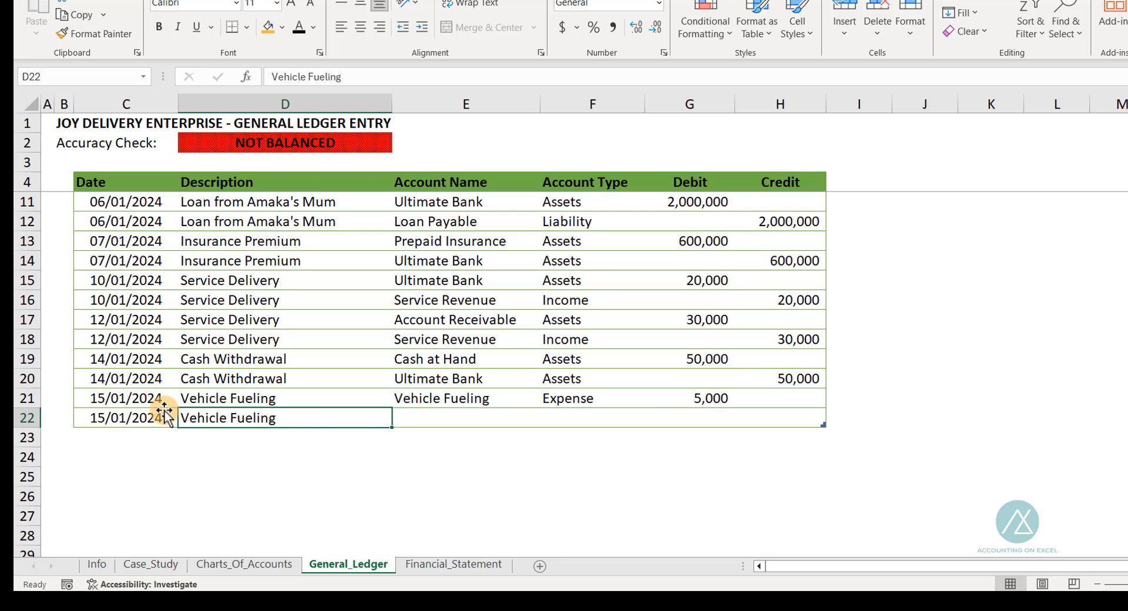
- Set the second Vehicle Fueling row's Account Name to Cash at Hand and enter a credit of 5000
key(Tab)
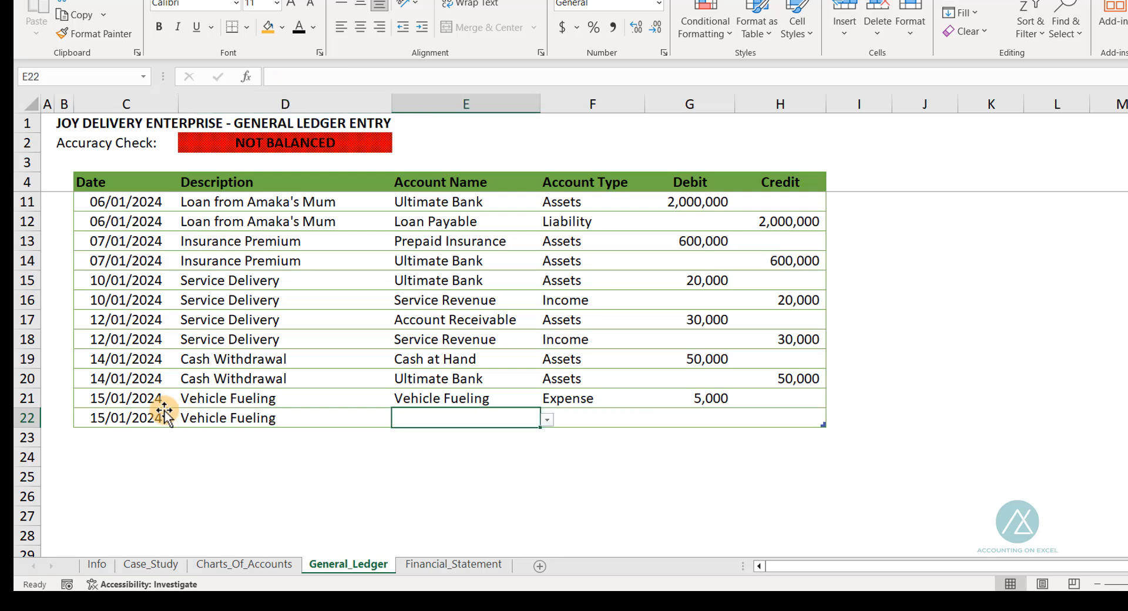
click(547, 419)
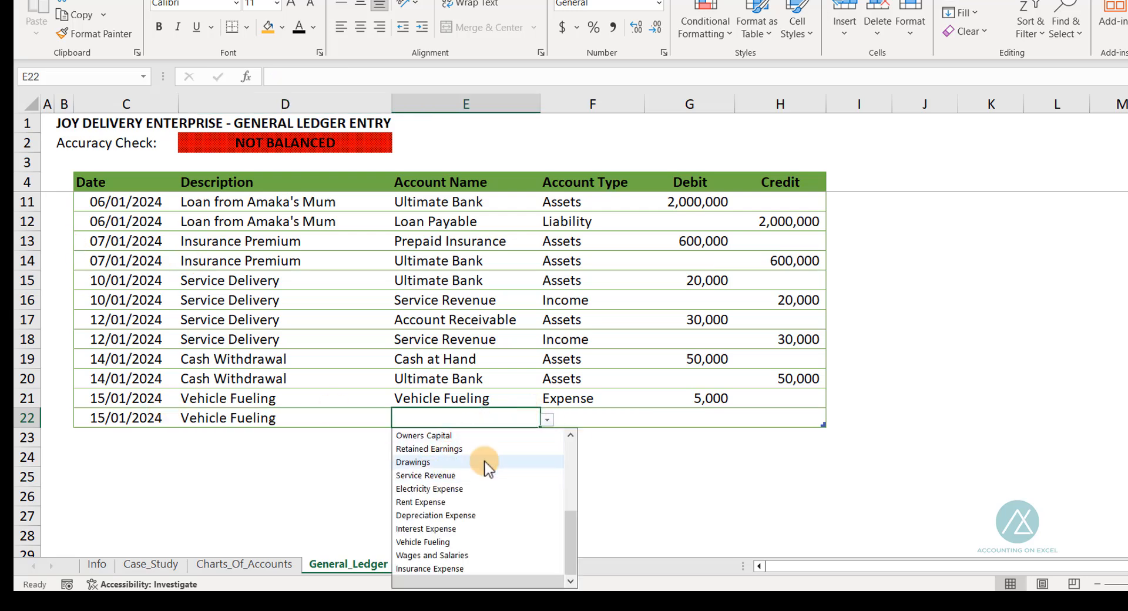
drag(567, 527, 566, 442)
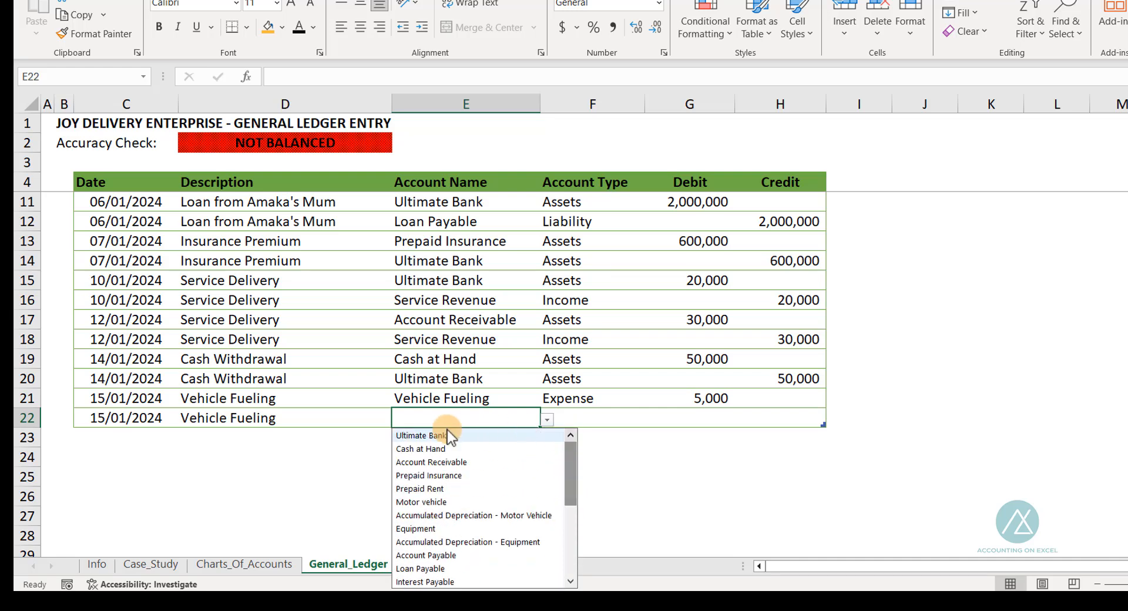
click(453, 449)
key(Tab)
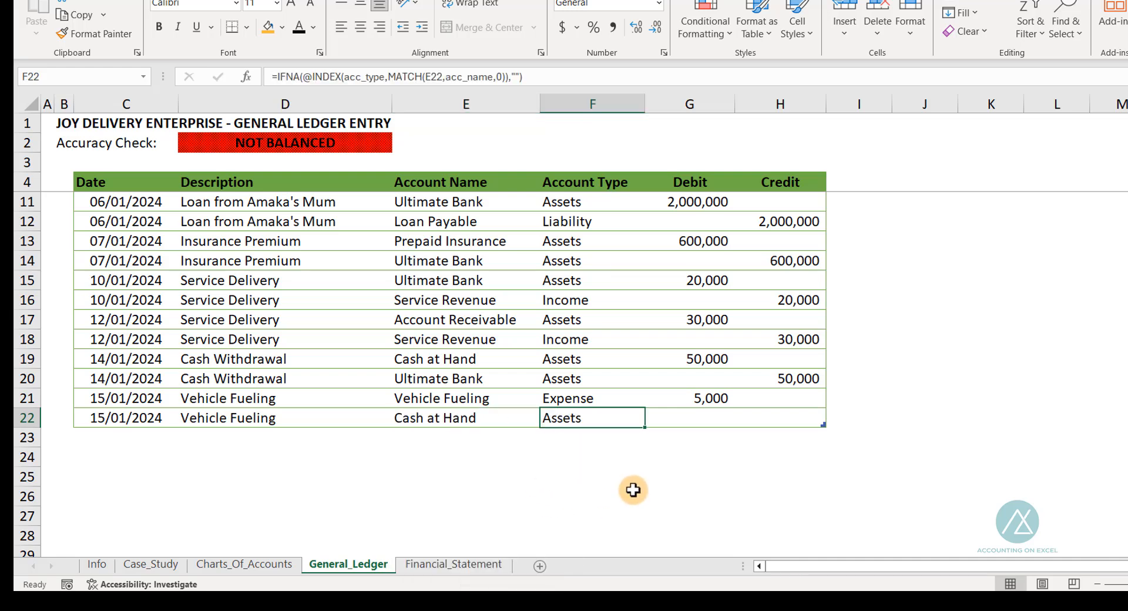
key(Tab)
key(Tab)
text(5)
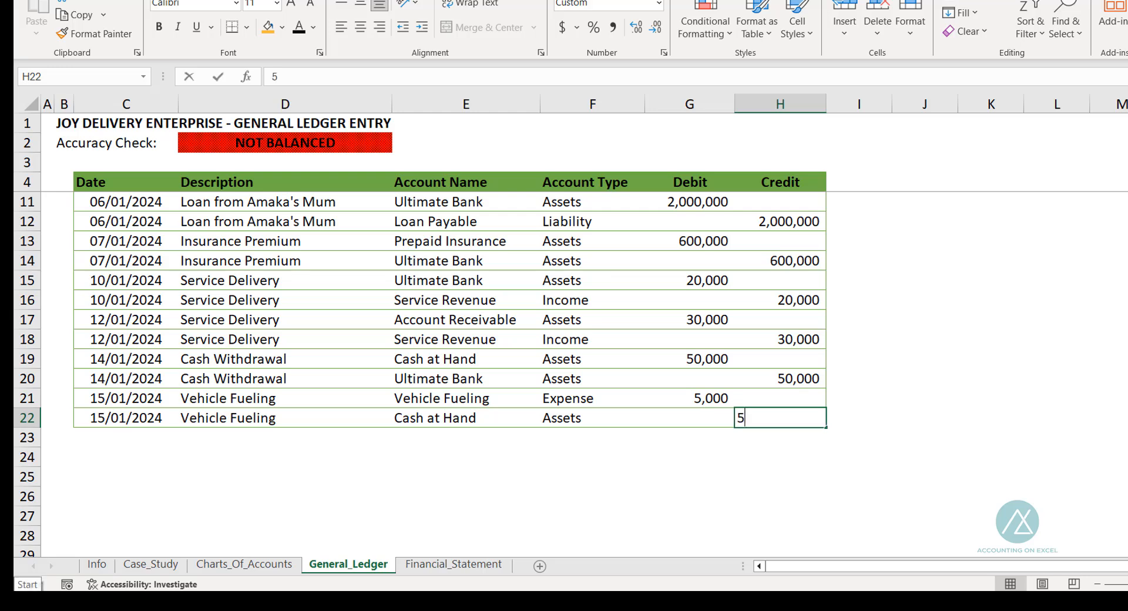
text(,000)
key(Tab)
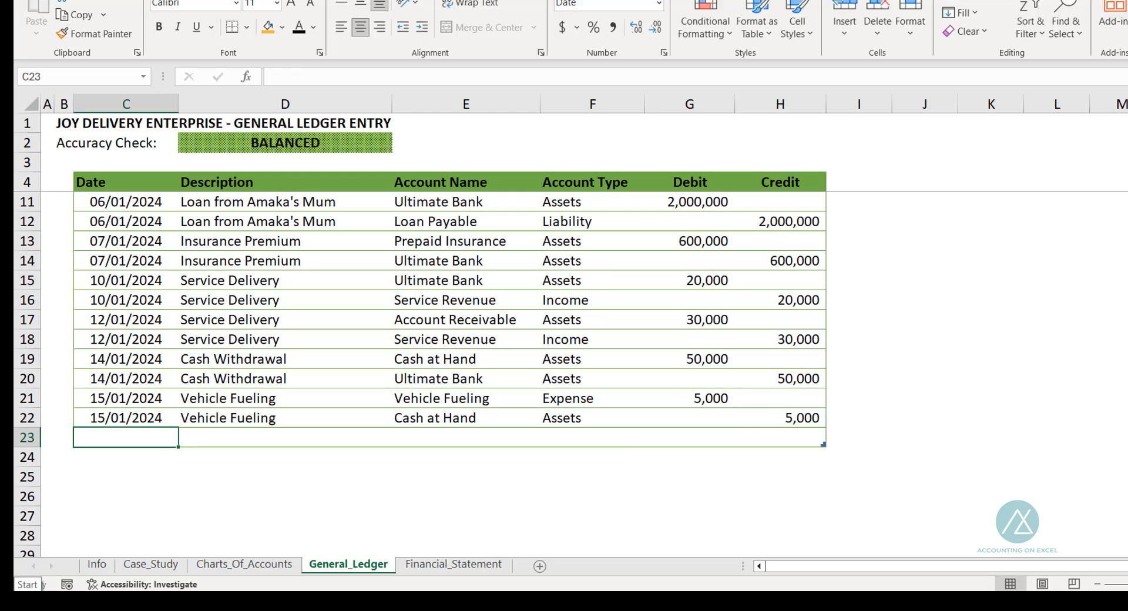
- Read the case study's electricity bill transaction and start a general ledger row dated 17/01/2024 with the description Electricity Bill
click(141, 569)
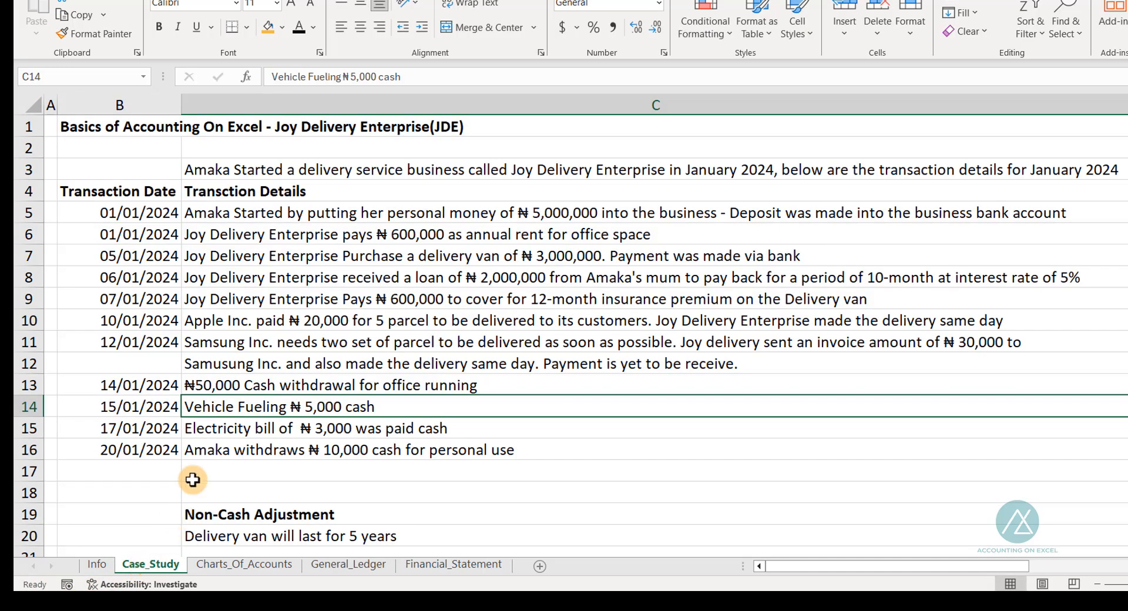
click(221, 429)
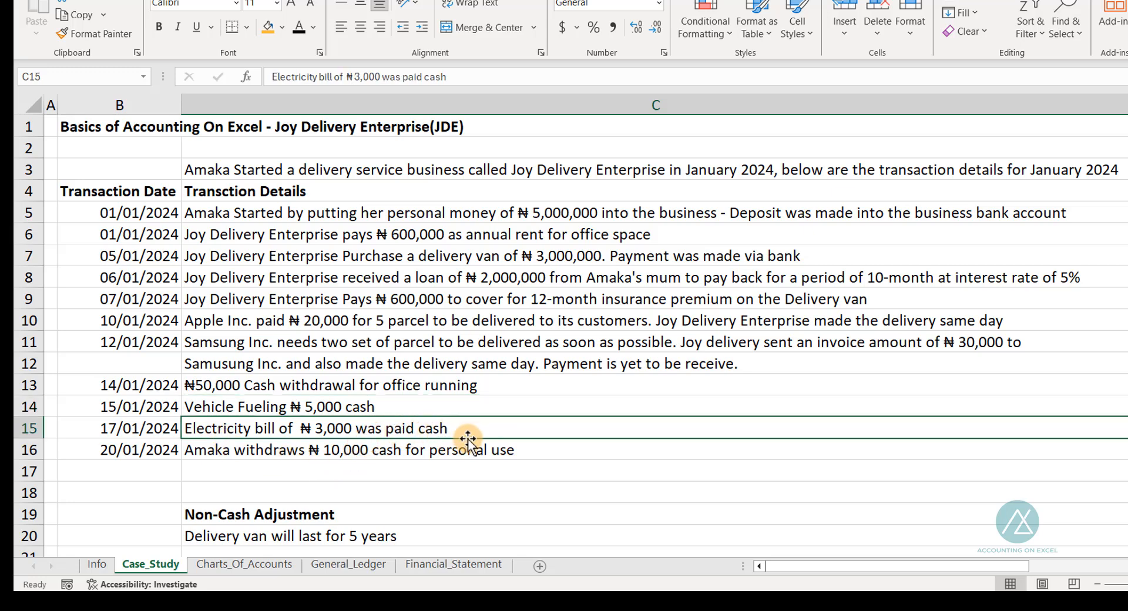
click(346, 569)
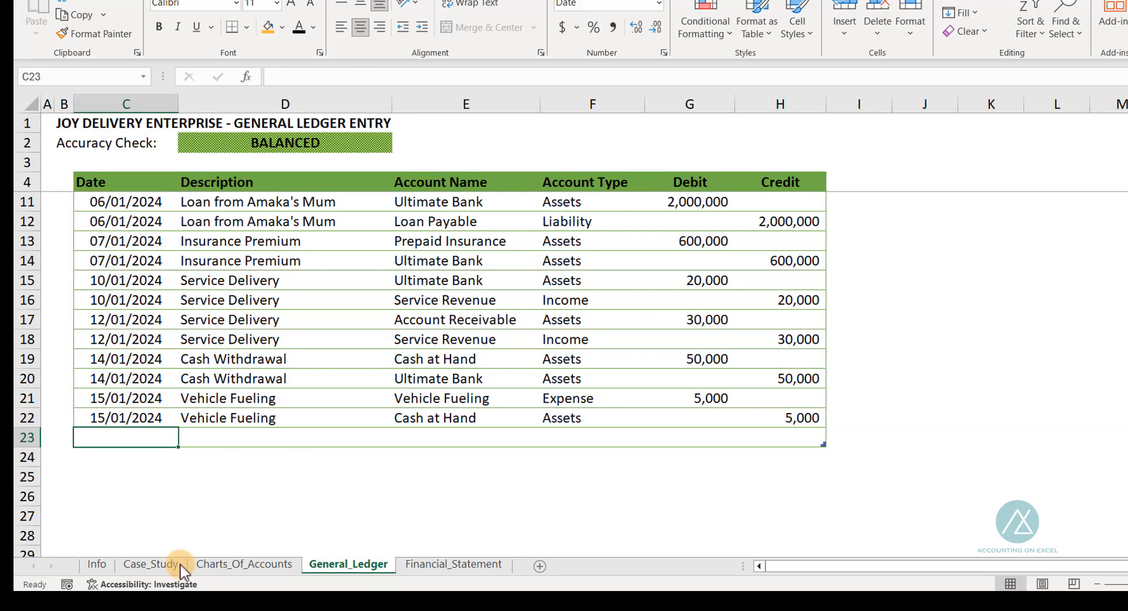
click(154, 566)
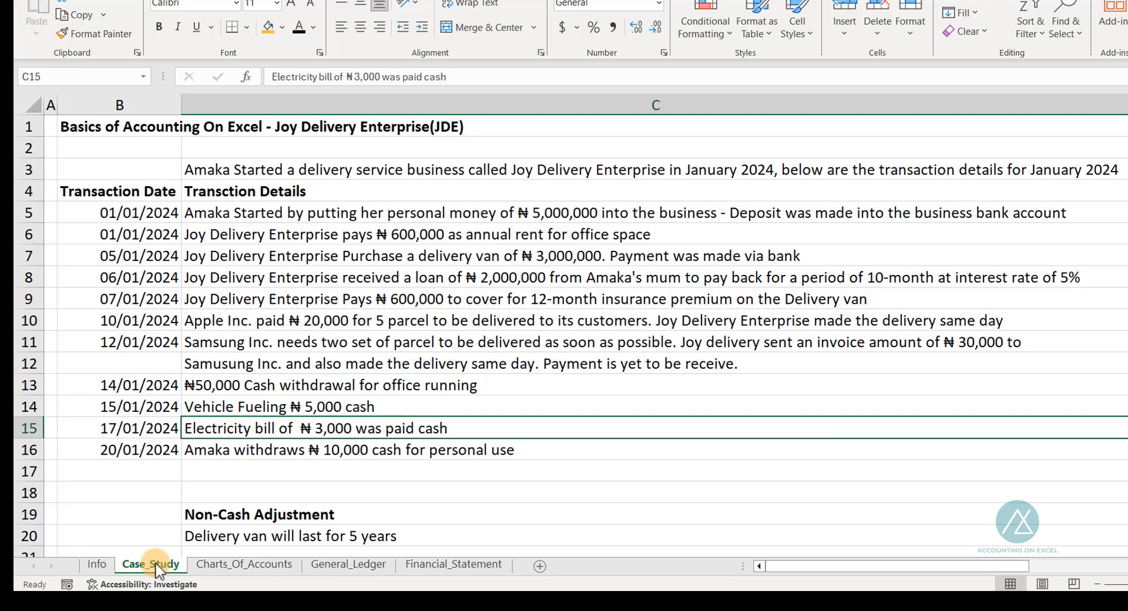
click(361, 568)
text(1)
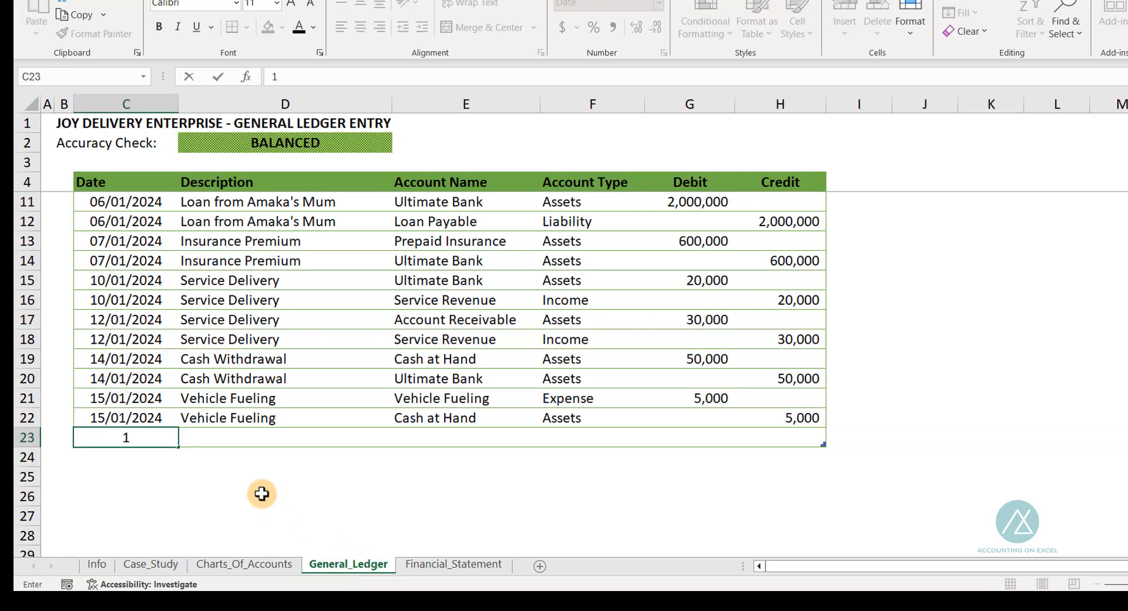
text(7/01/2024)
key(Tab)
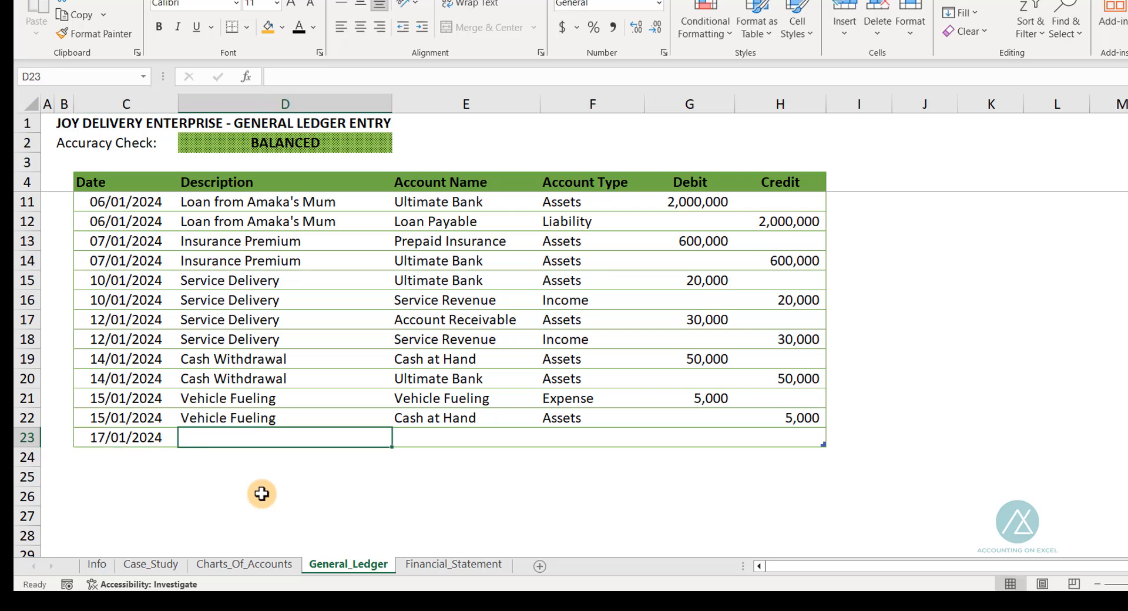
text(Electricity Bill)
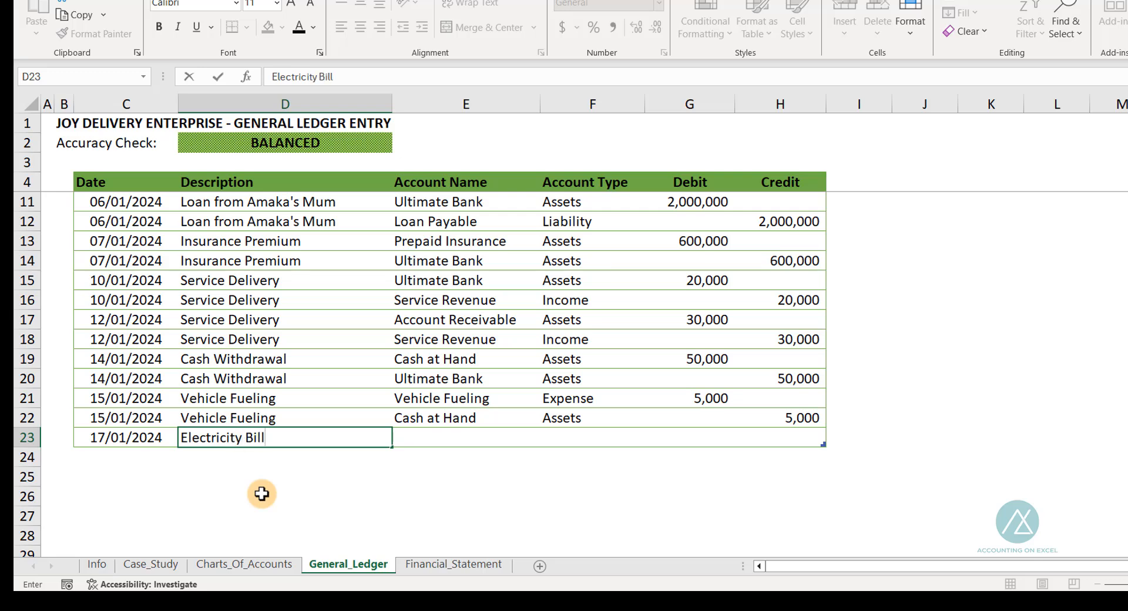
- Set the 17/01/2024 Electricity Bill row's Account Name to Electricity Expense and enter a debit of 3000
key(Tab)
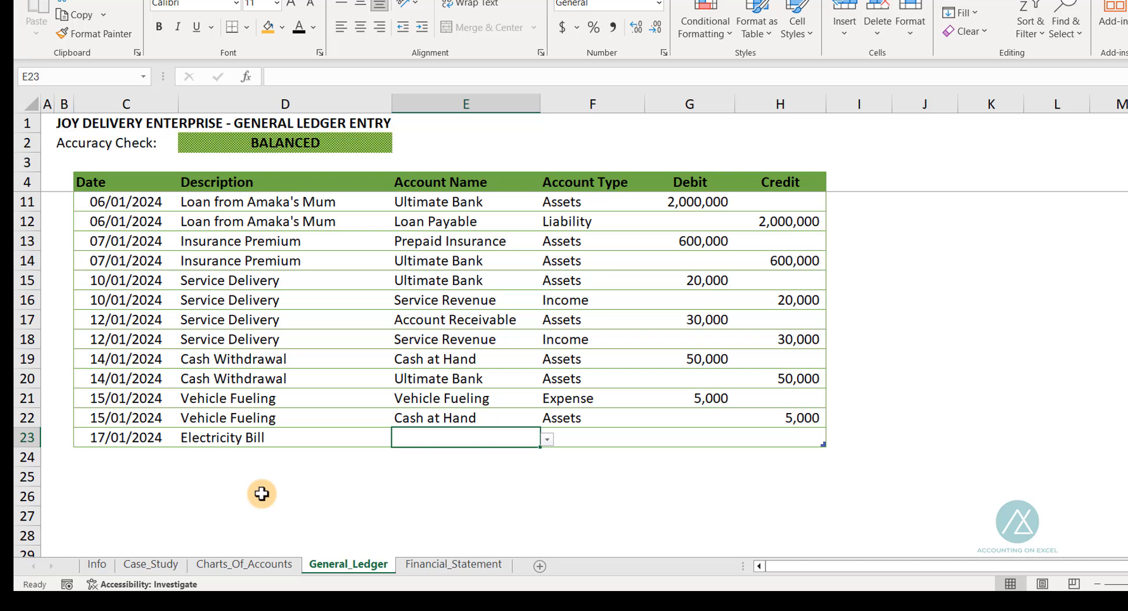
click(547, 440)
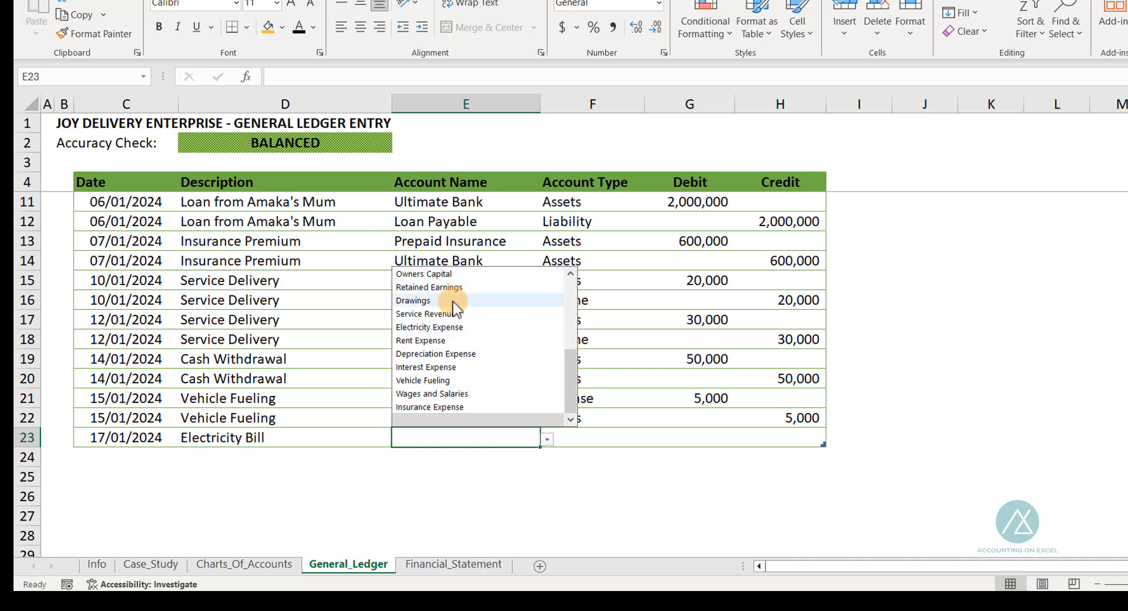
click(439, 327)
key(Tab)
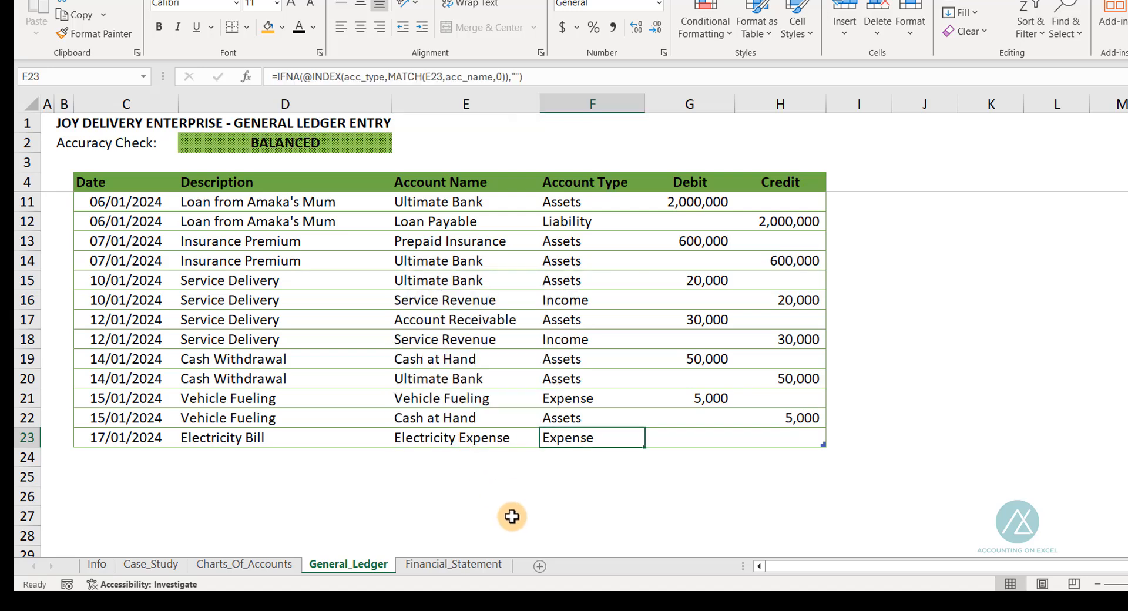
key(Tab)
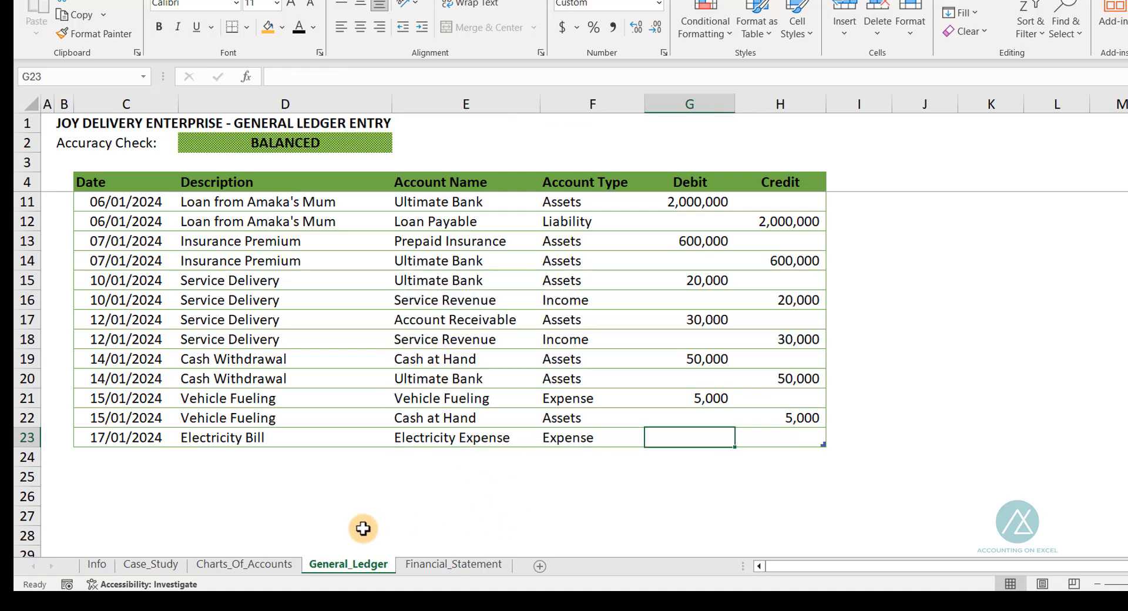
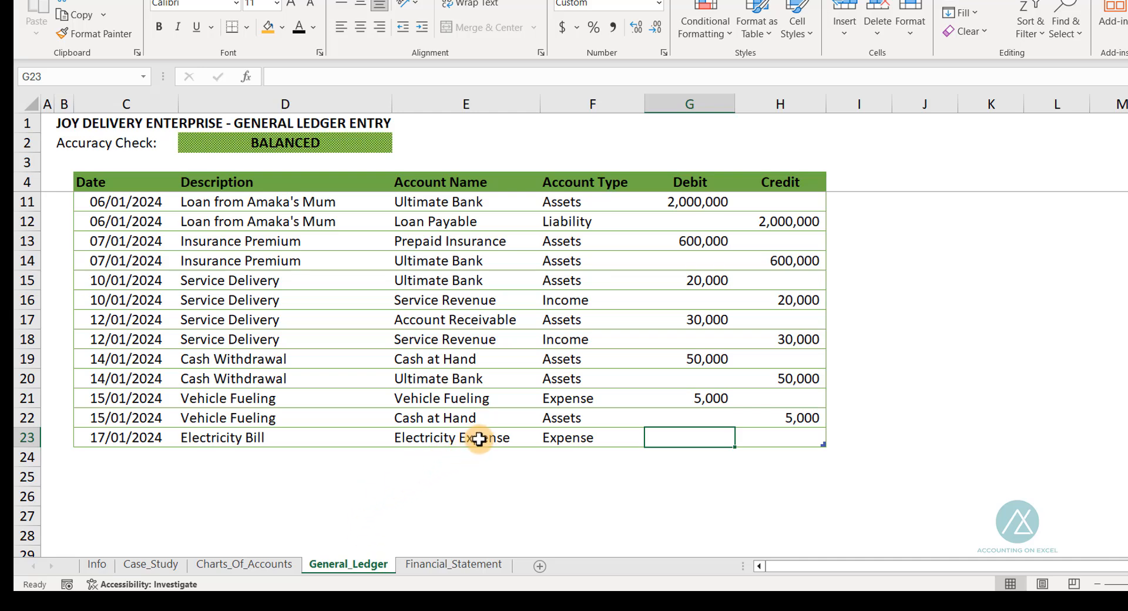
text(3)
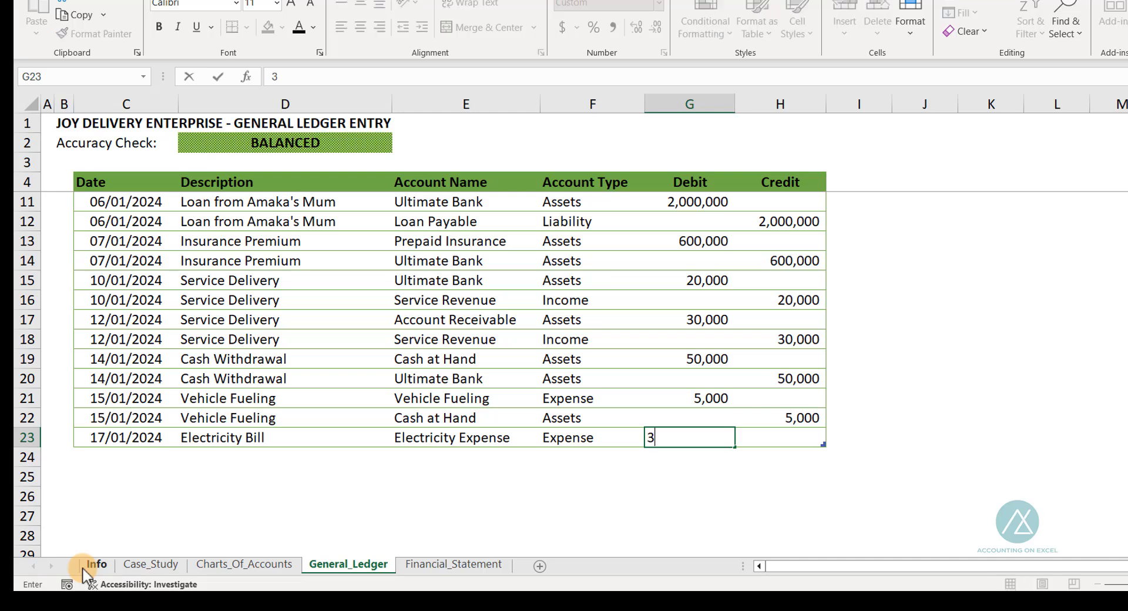
text(000)
key(Tab)
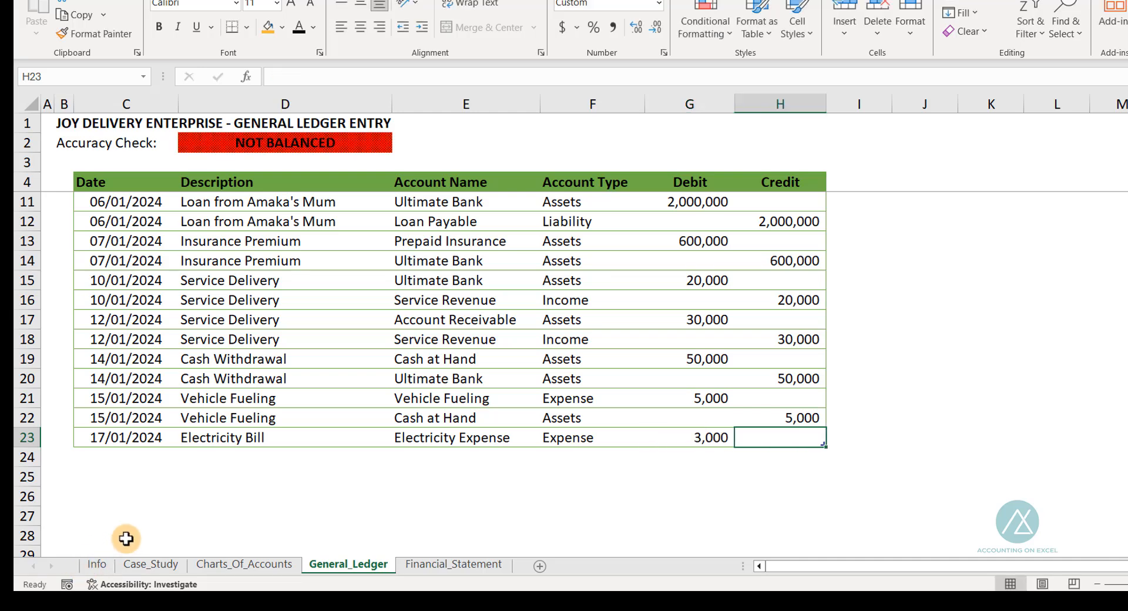
- Check the electricity bill in the case study and add a second ledger row repeating the date and description from the row above
click(144, 566)
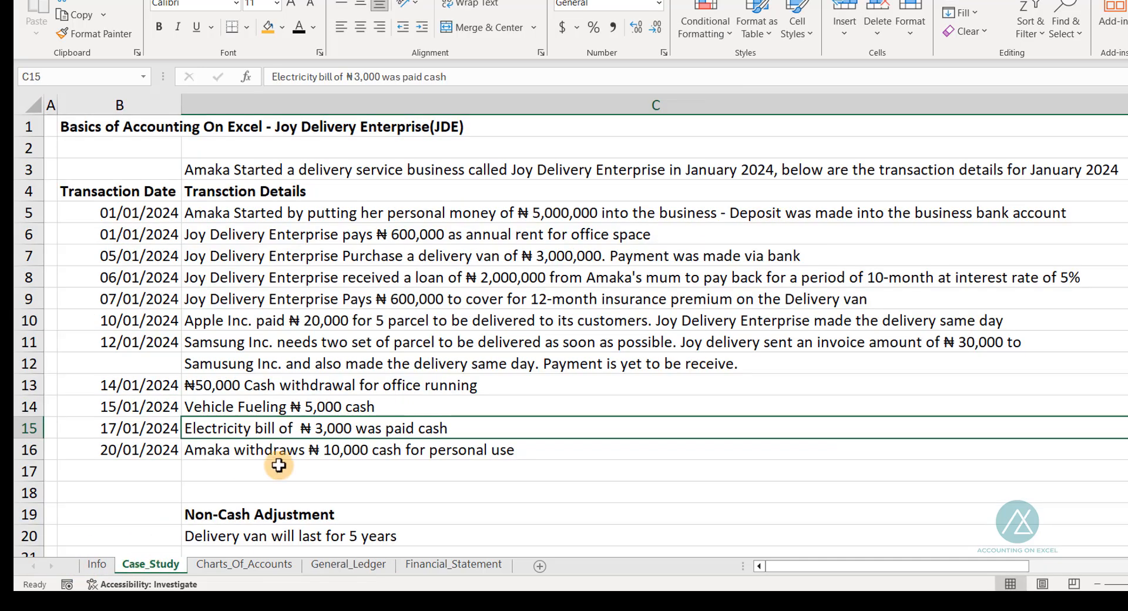
click(350, 564)
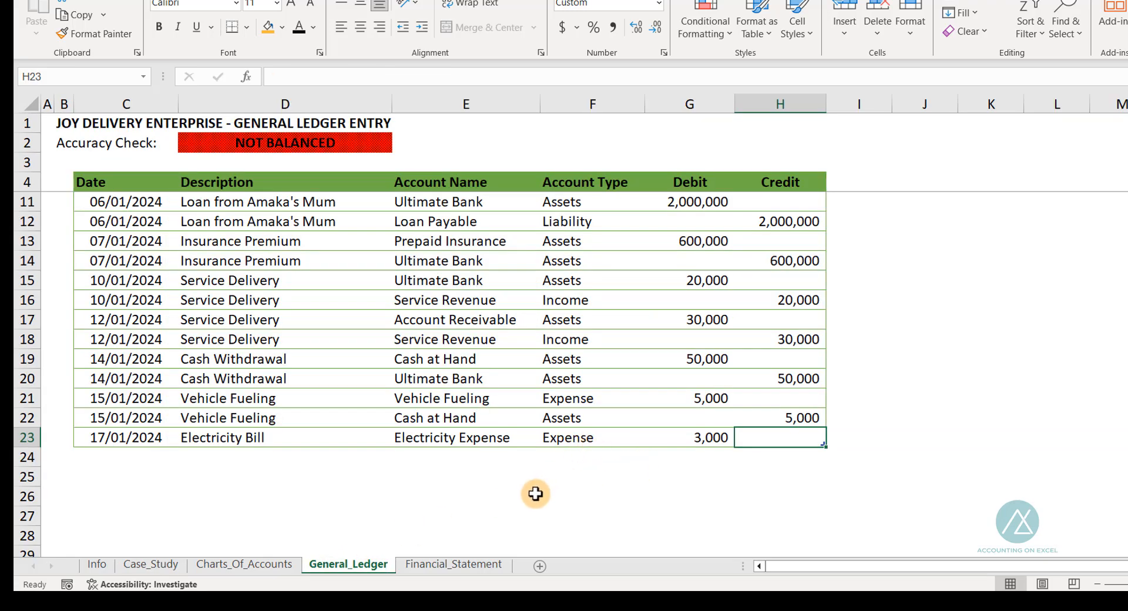
key(Tab)
key(ctrl+apostrophe)
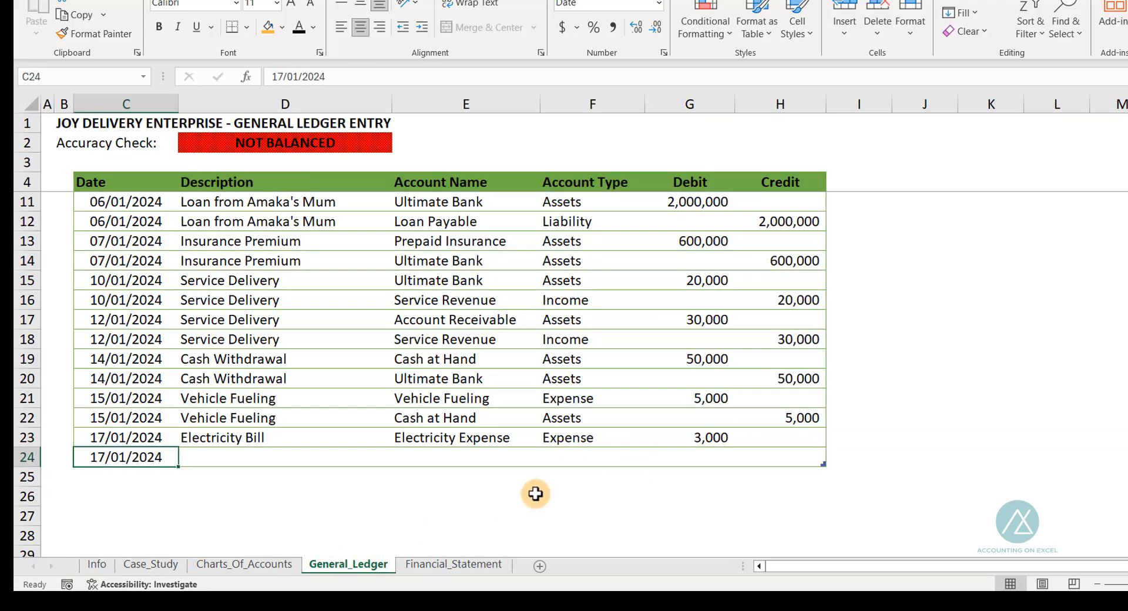
key(Tab)
key(ctrl+apostrophe)
key(Tab)
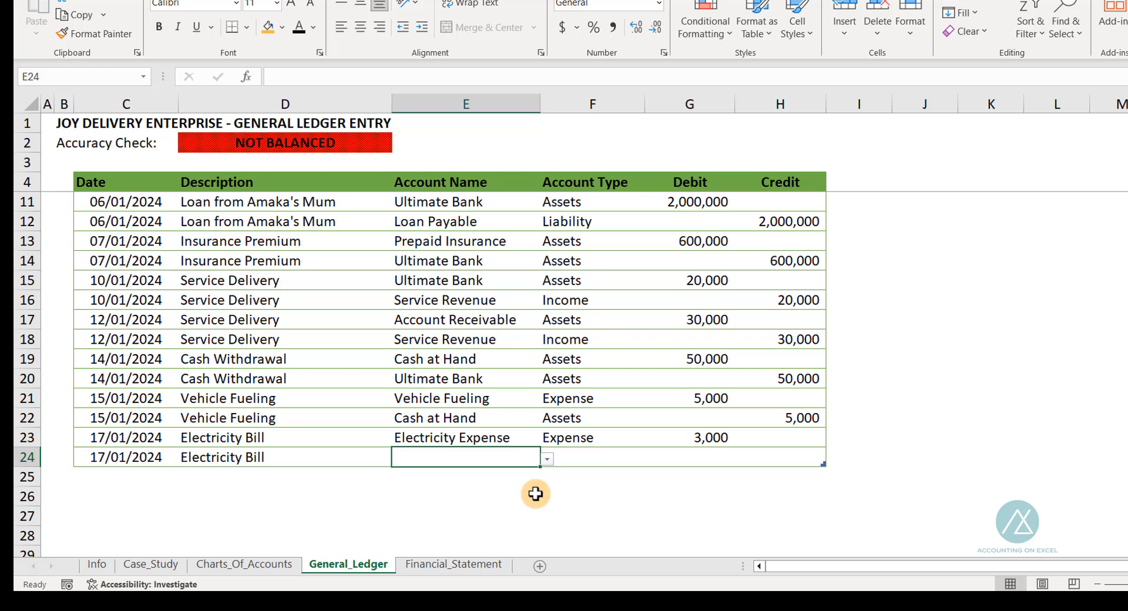
- Set the second Electricity Bill row's Account Name to Cash at Hand and enter a credit of 3000
click(548, 459)
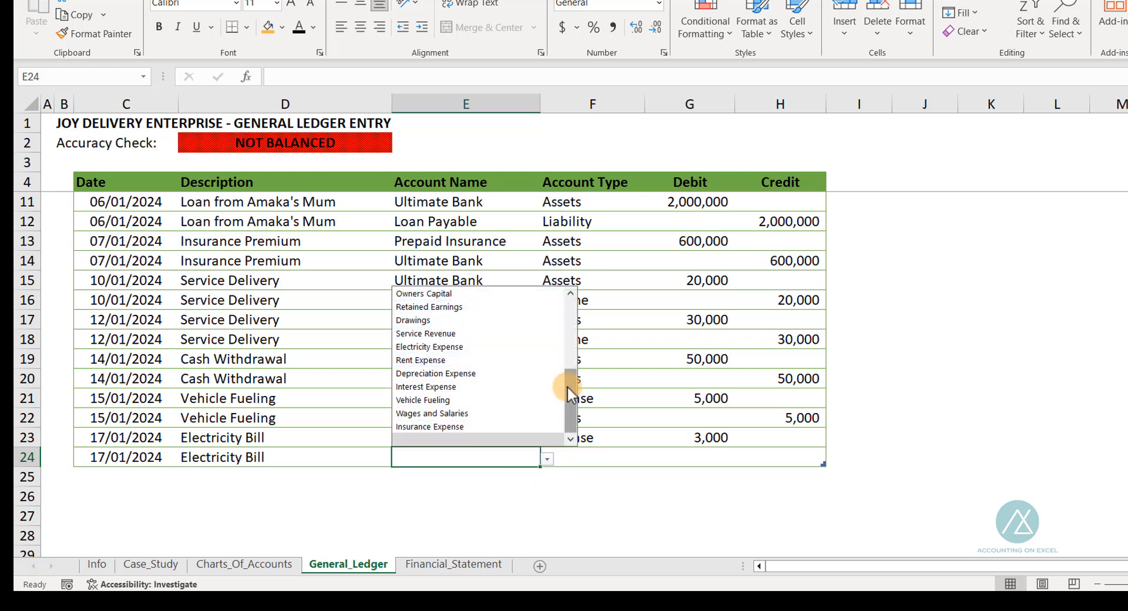
drag(567, 385, 555, 299)
click(488, 308)
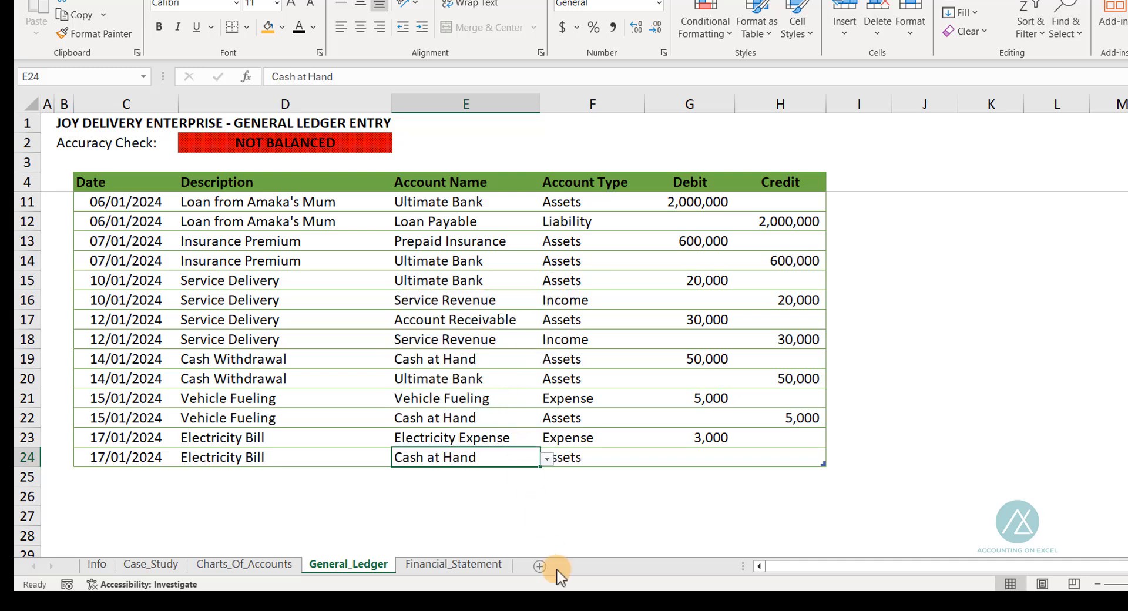
key(Tab)
key(Tab)
key(Tab)
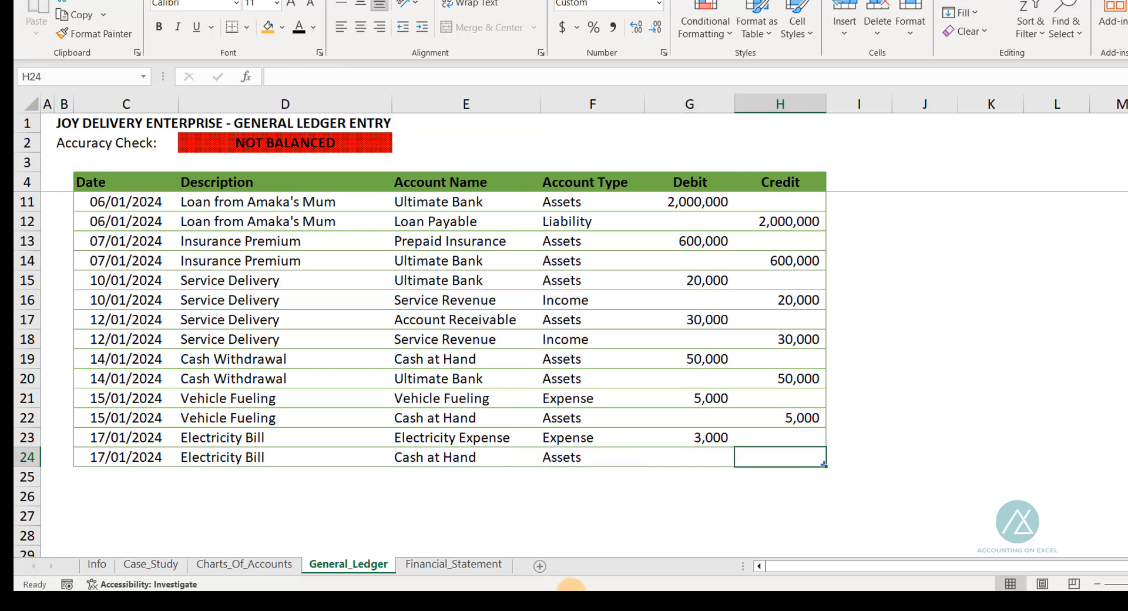
text(3000)
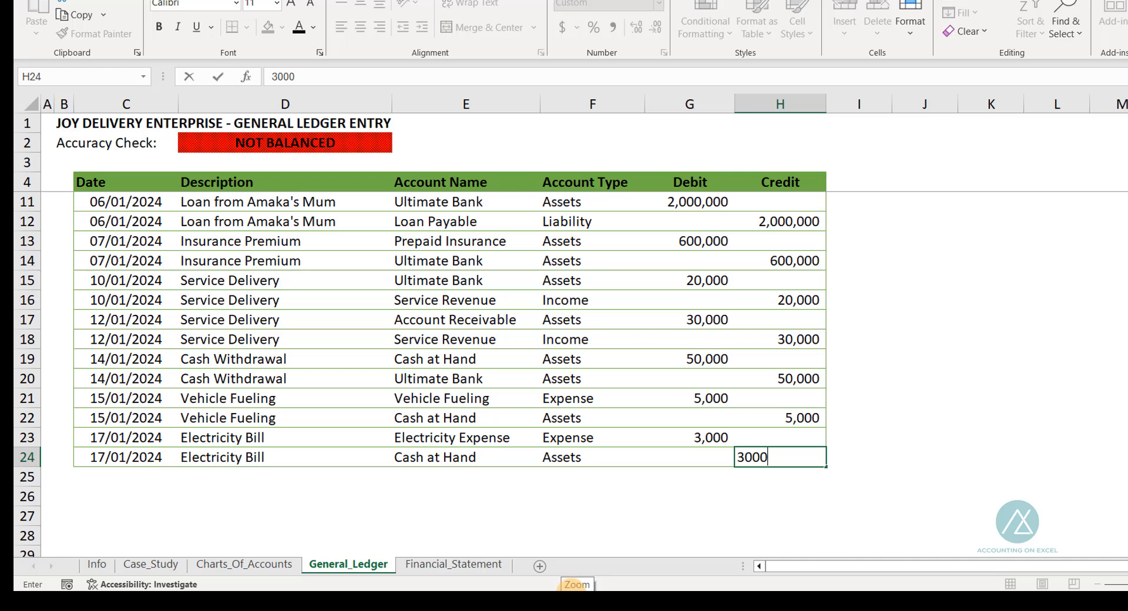
key(Return)
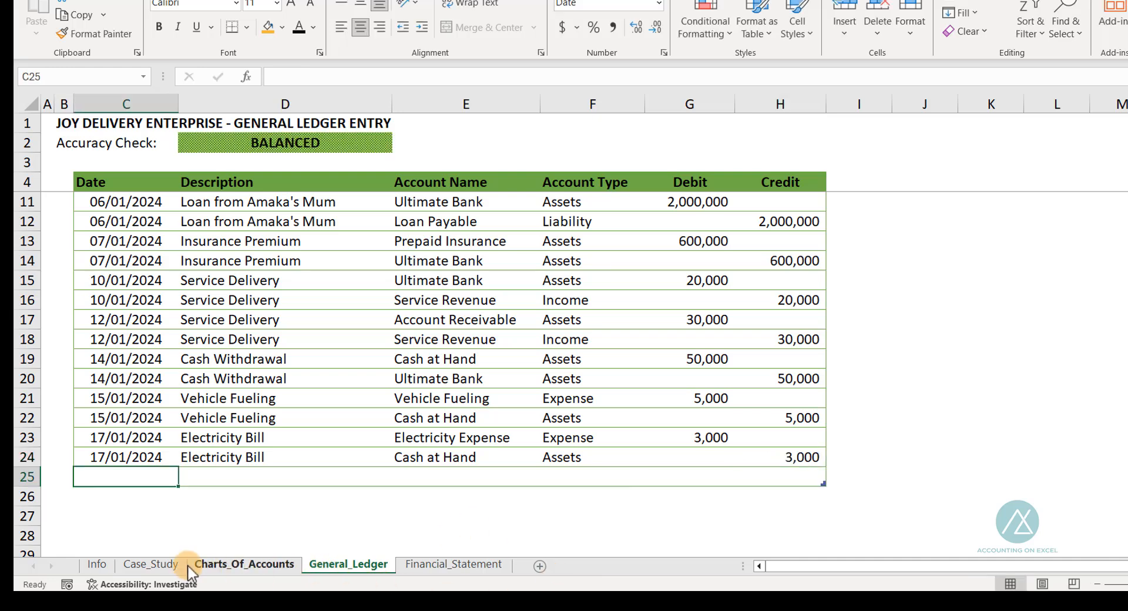
- Read the case study's personal-use withdrawal and start a ledger row dated 20/01/2024, described with the owner's first name plus Withdrawal
click(160, 567)
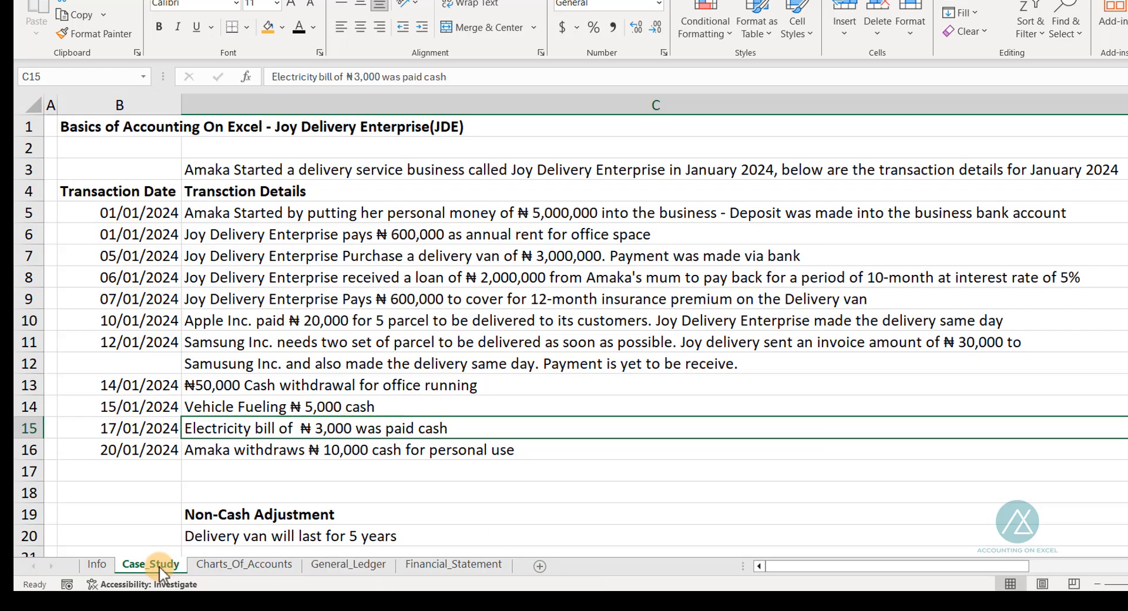
click(221, 448)
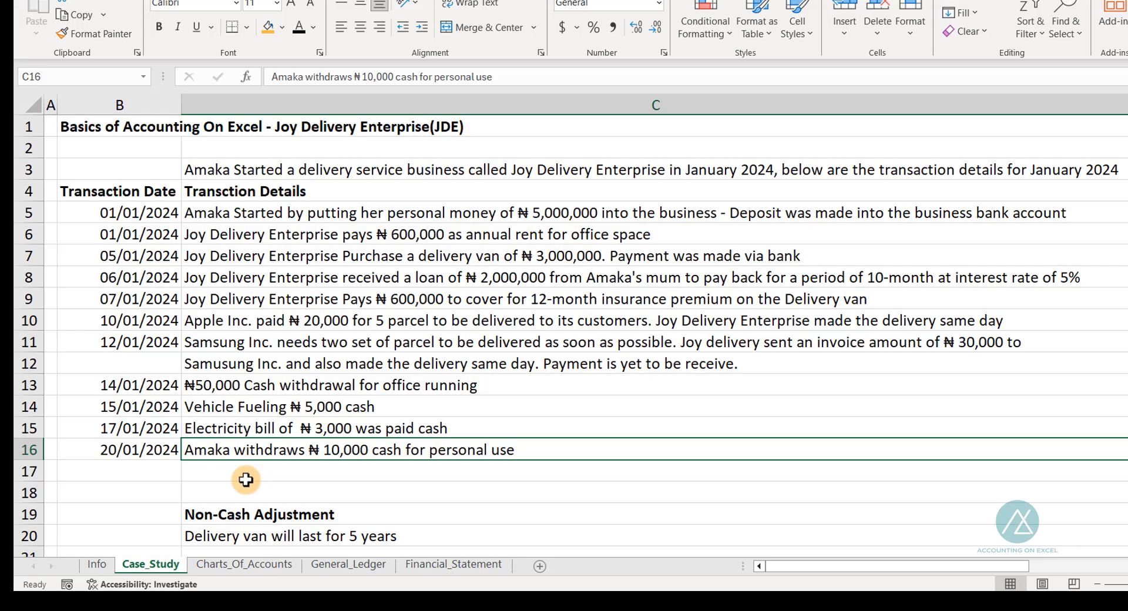
click(362, 566)
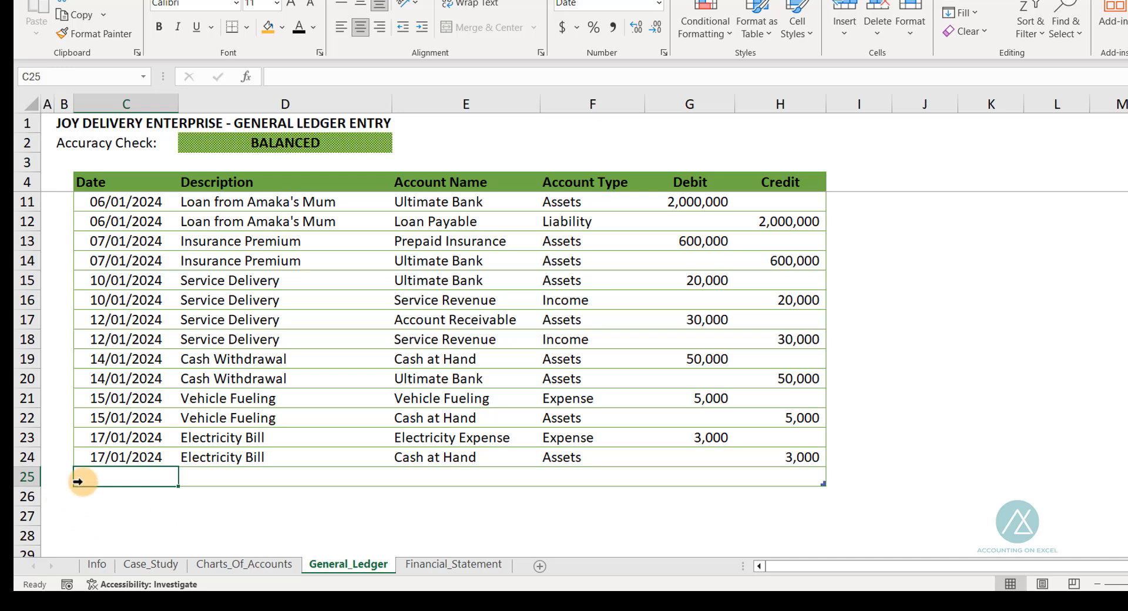
text(2)
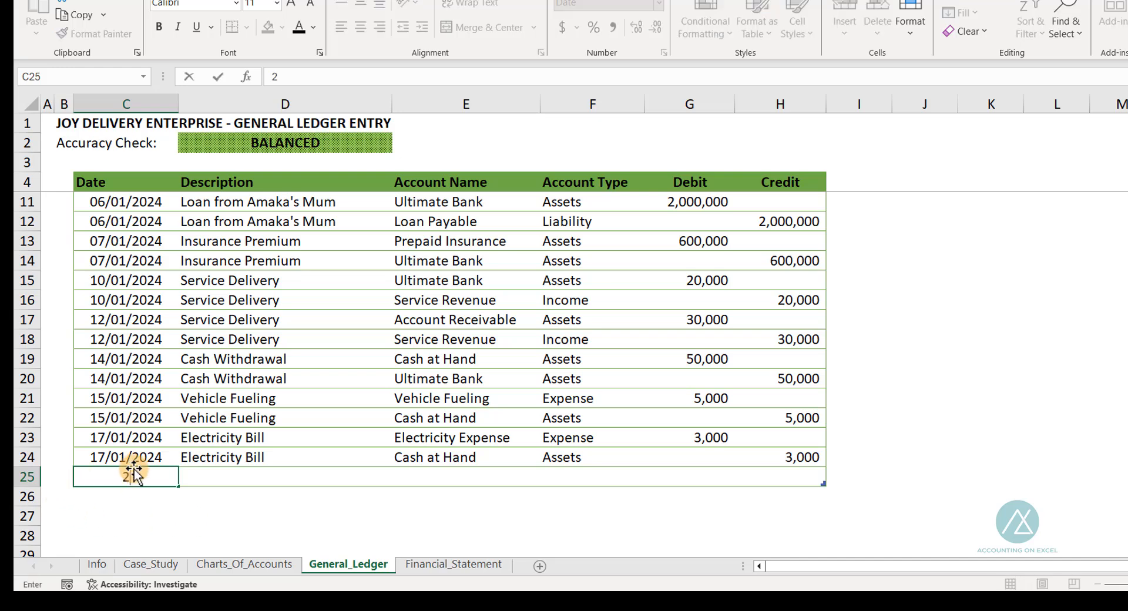
text(0/01/2024)
key(Tab)
text(Amak)
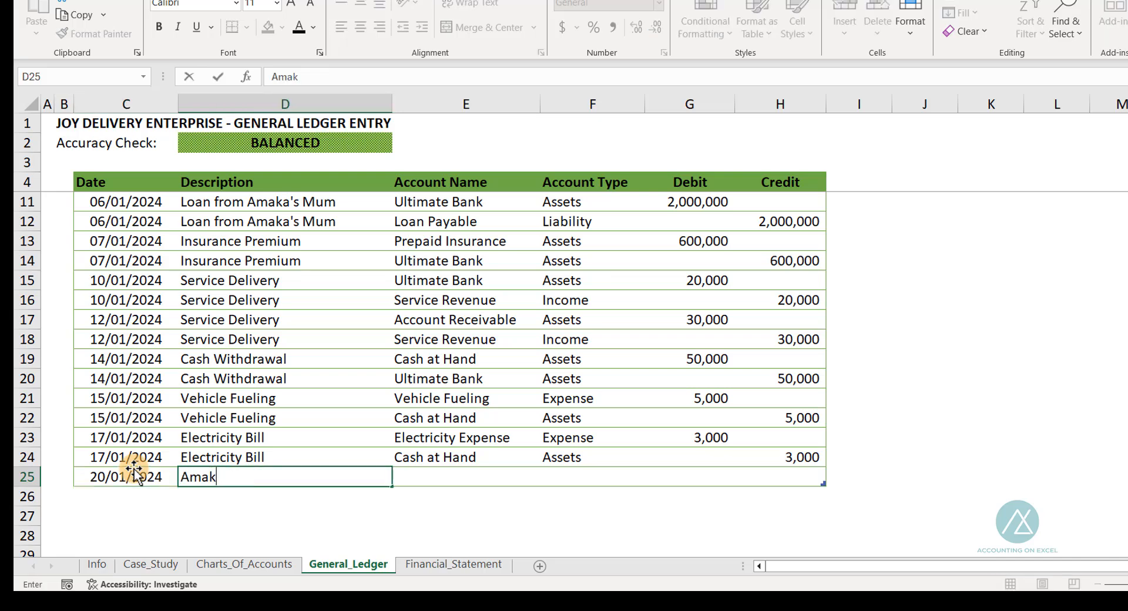
text(a Withdrawal)
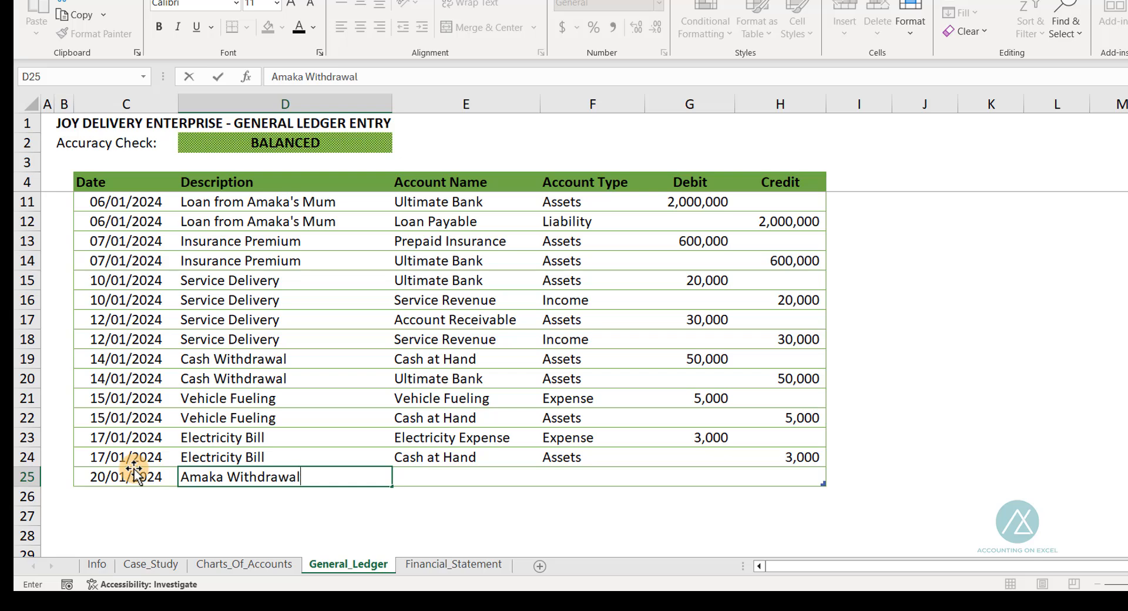
key(Tab)
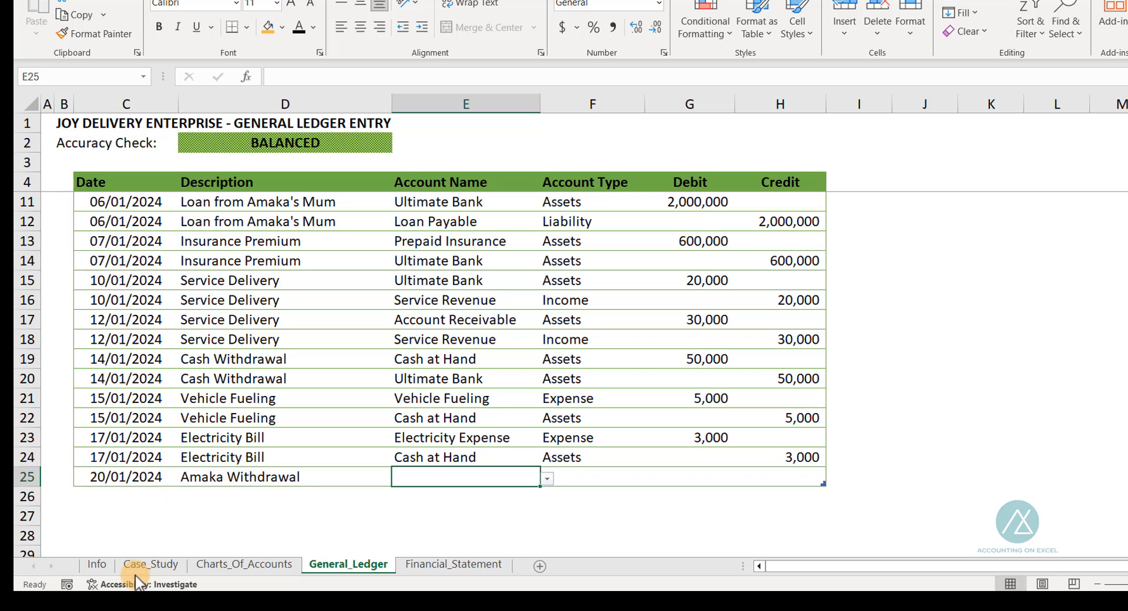
- Recheck the personal withdrawal in the case study, and record its ledger row under Drawings with a debit of 10000
click(151, 565)
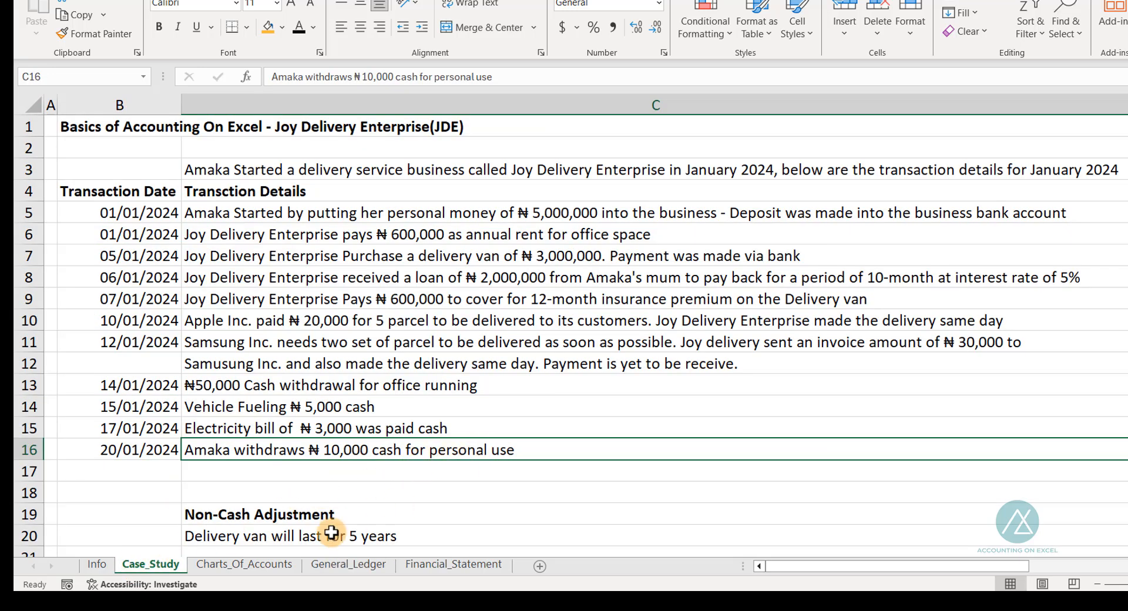
click(329, 566)
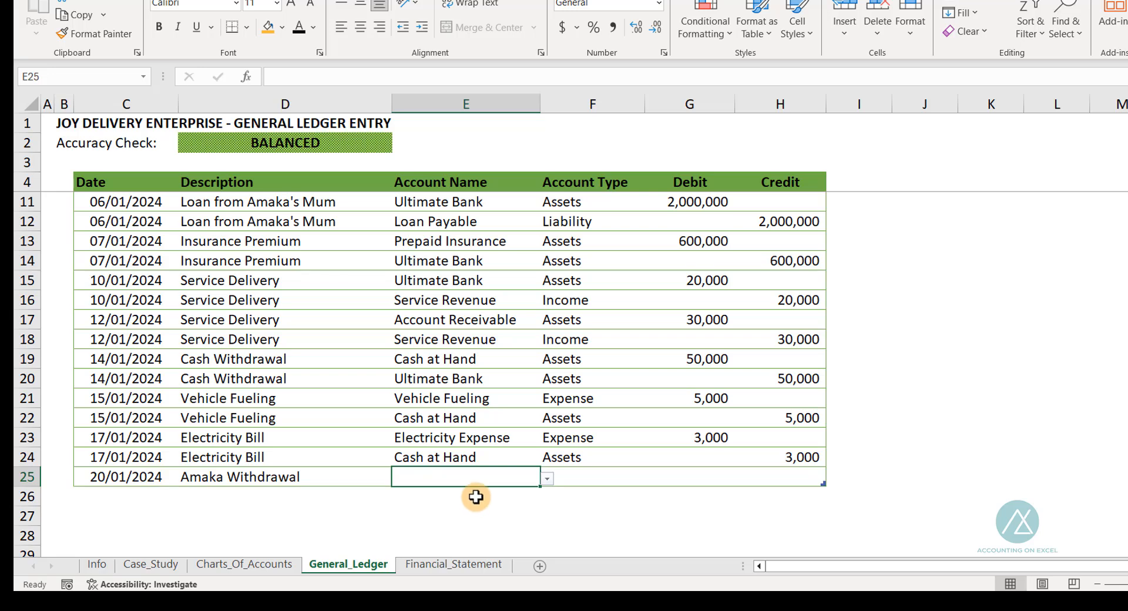
click(549, 479)
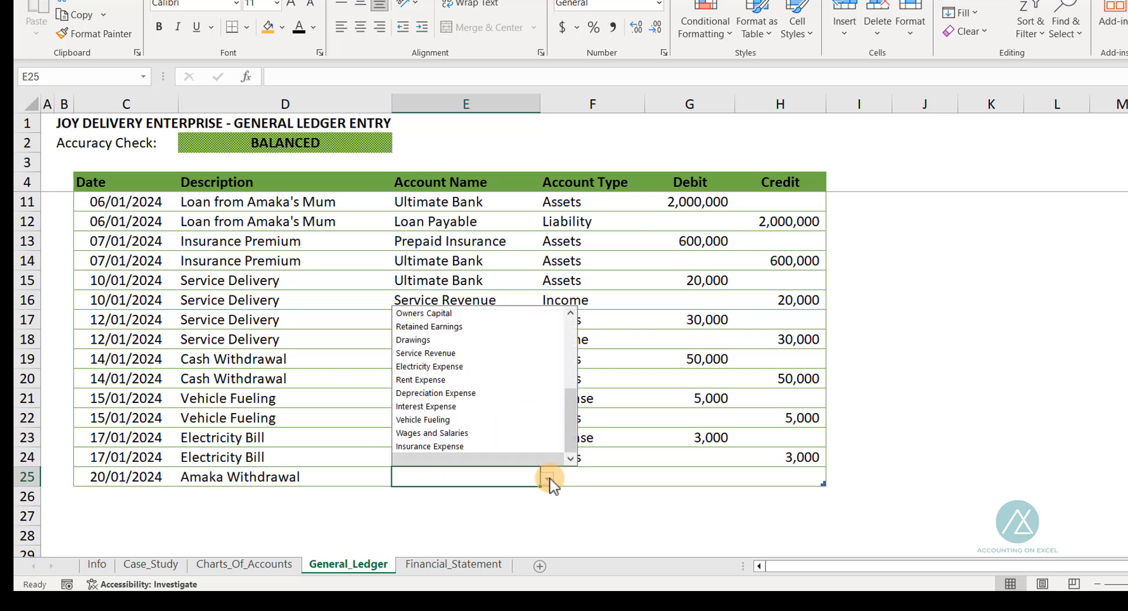
click(439, 345)
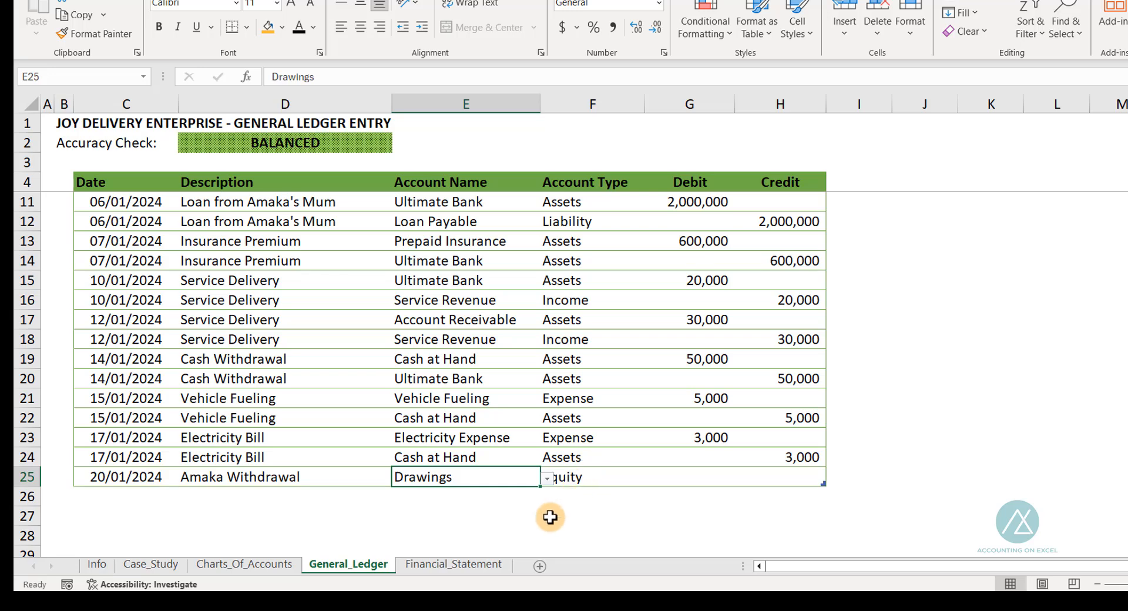
key(Right)
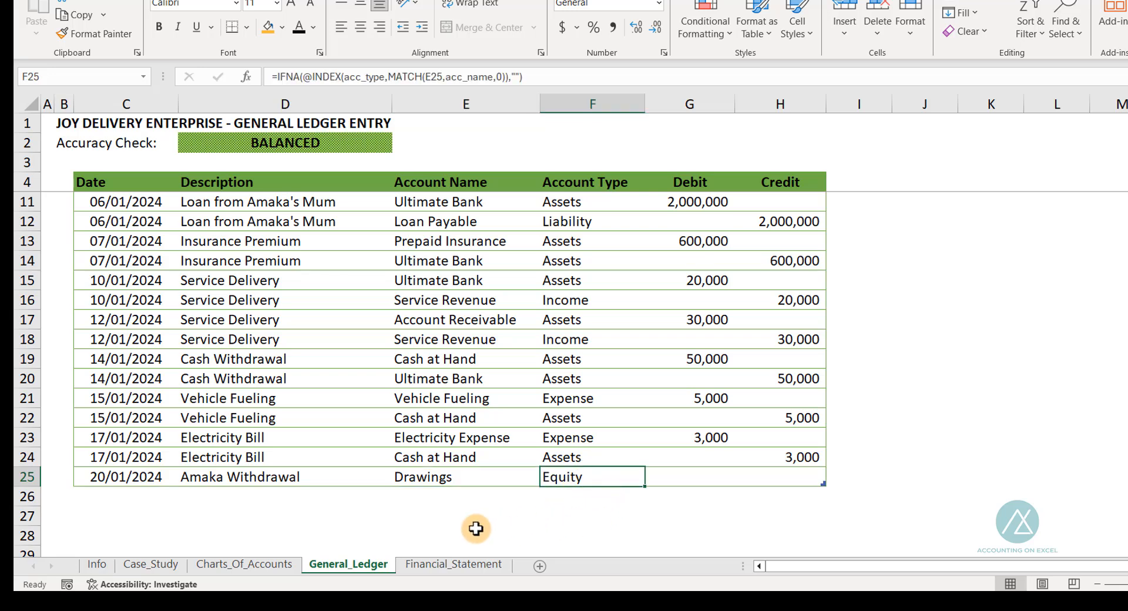
key(Right)
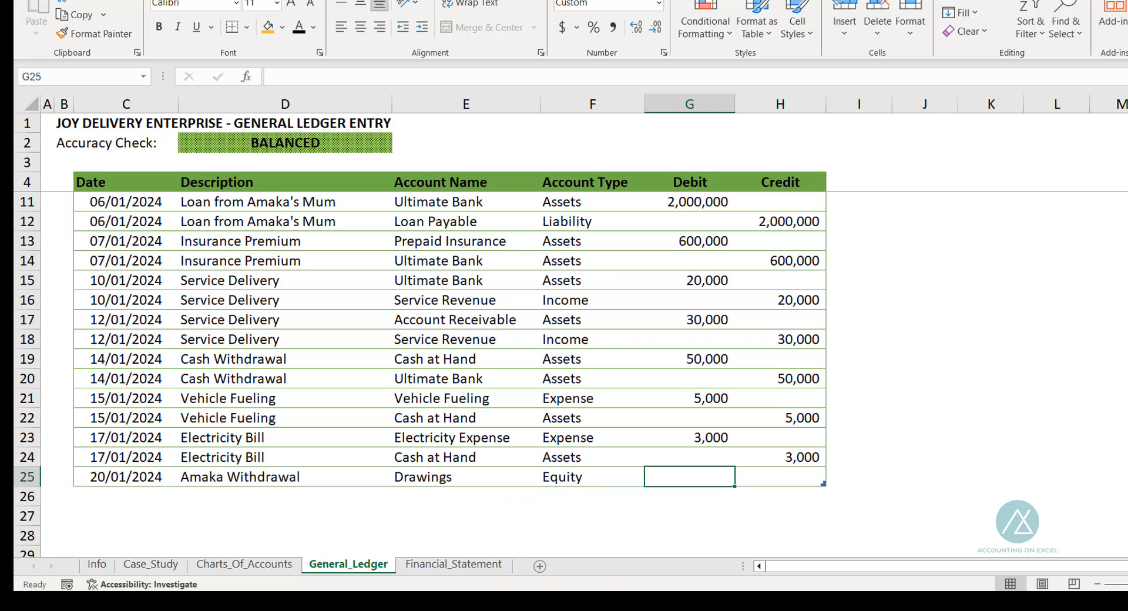
text(10000)
key(Right)
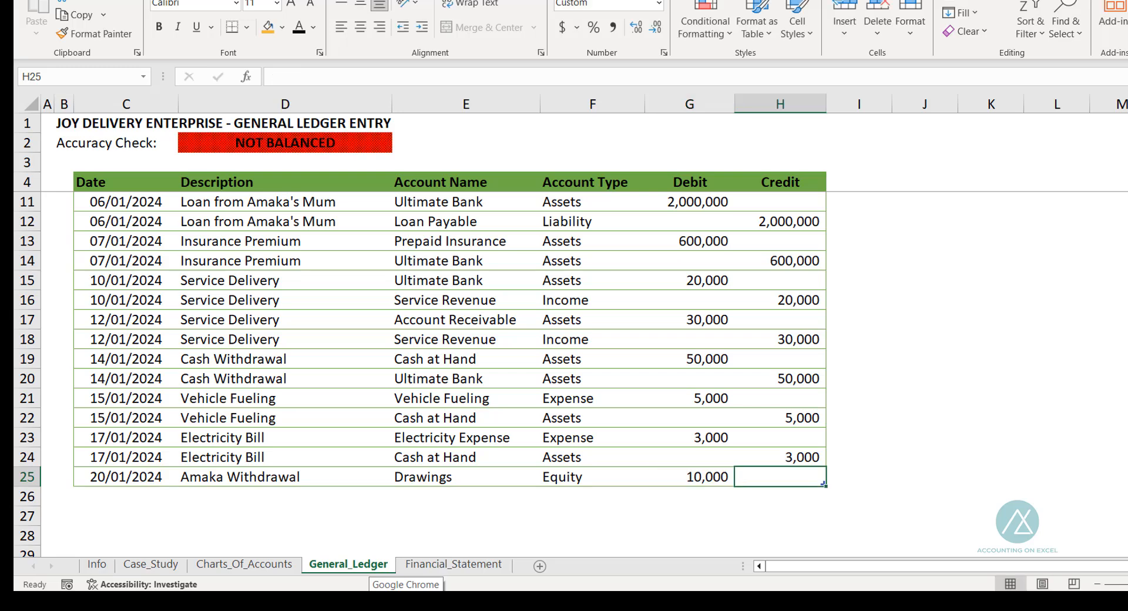
- Add a second owner withdrawal row to the general ledger by repeating the date and description from the row above
key(Tab)
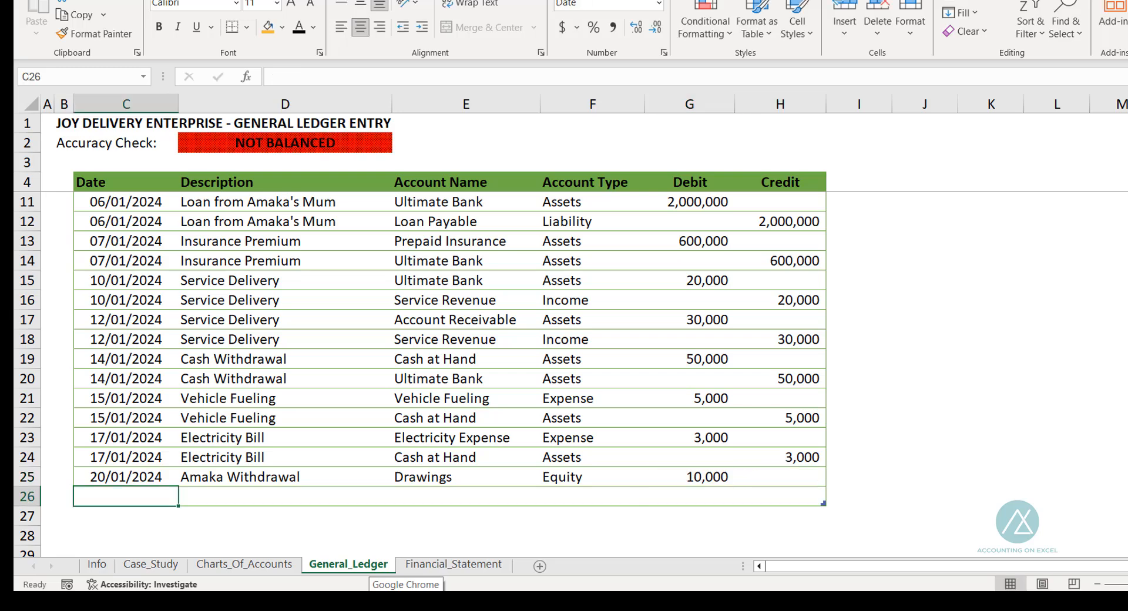
key(ctrl+d)
key(Tab)
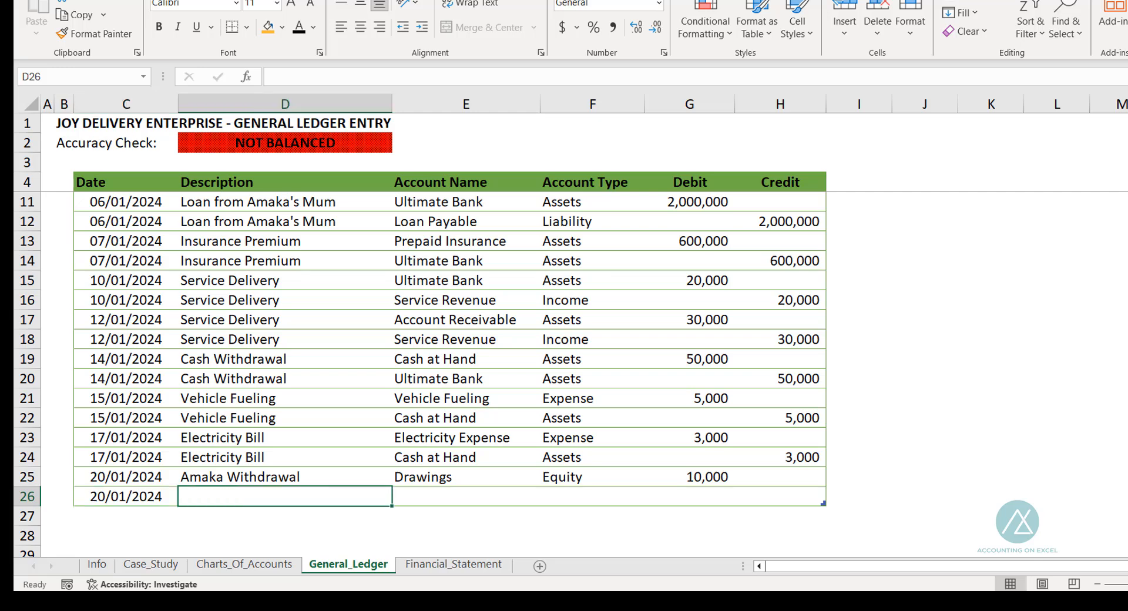
key(ctrl+d)
key(Tab)
- Set the second owner withdrawal row's Account Name to Cash at Hand and enter a credit of 10000
key(alt+Down)
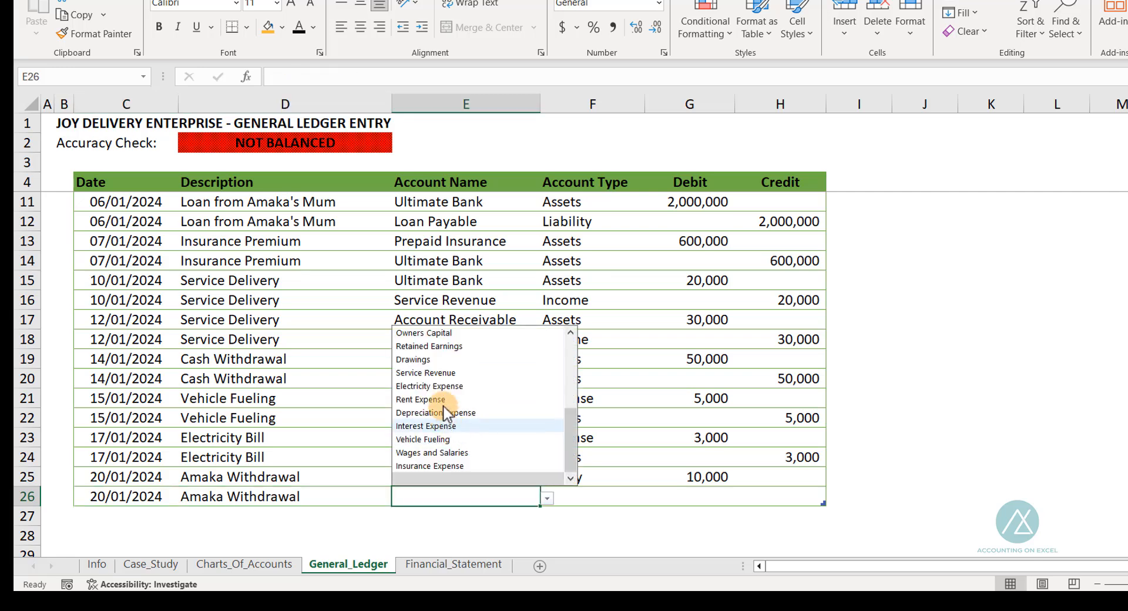
drag(569, 425, 529, 351)
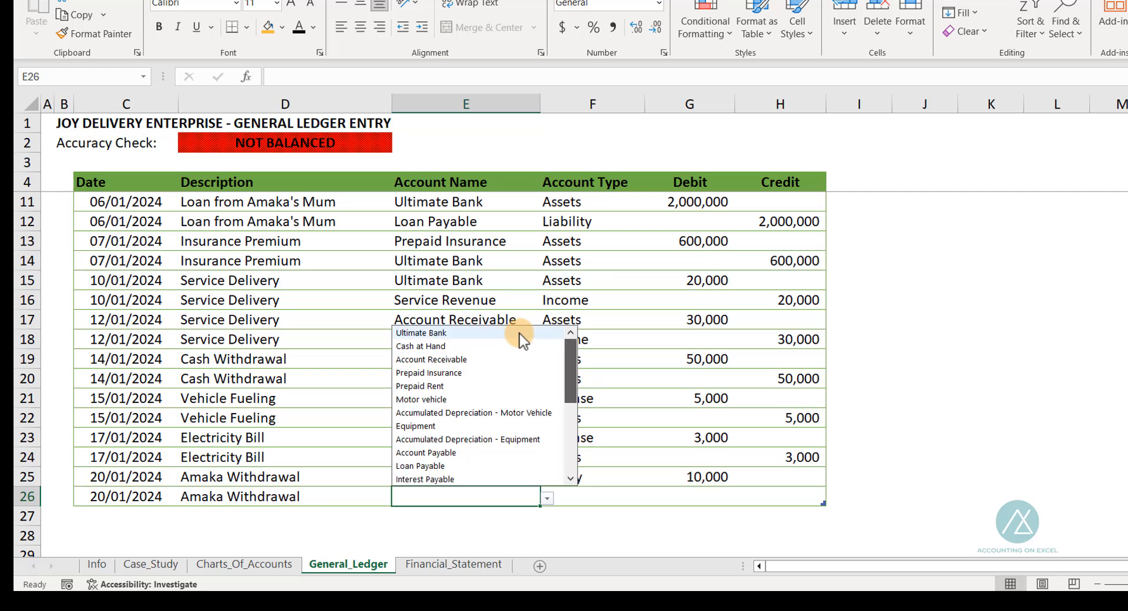
click(452, 346)
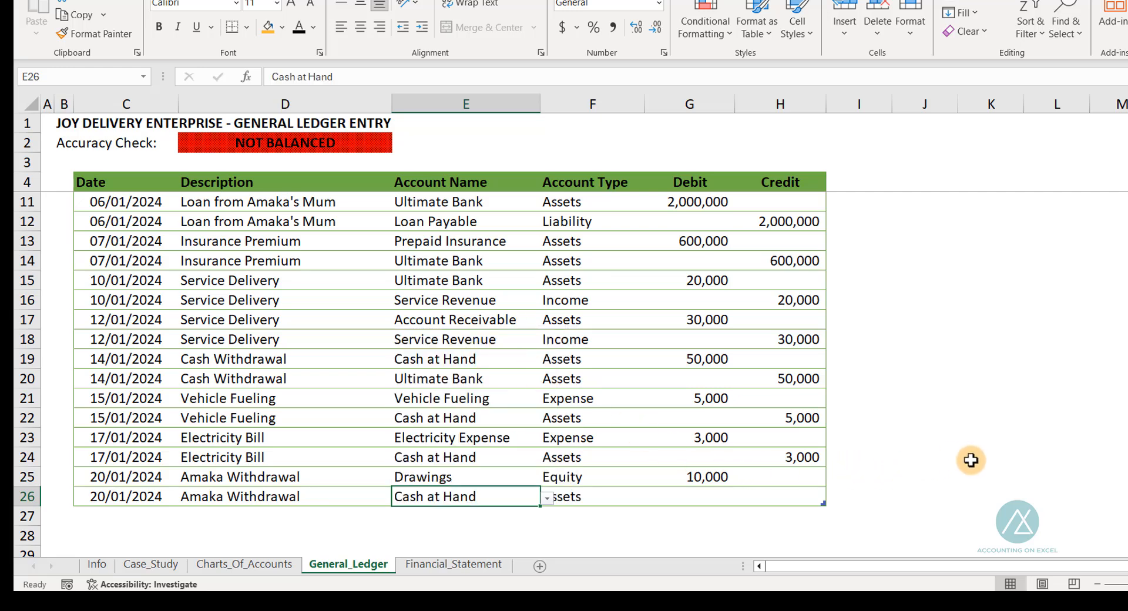
key(Tab)
key(Tab)
key(Tab)
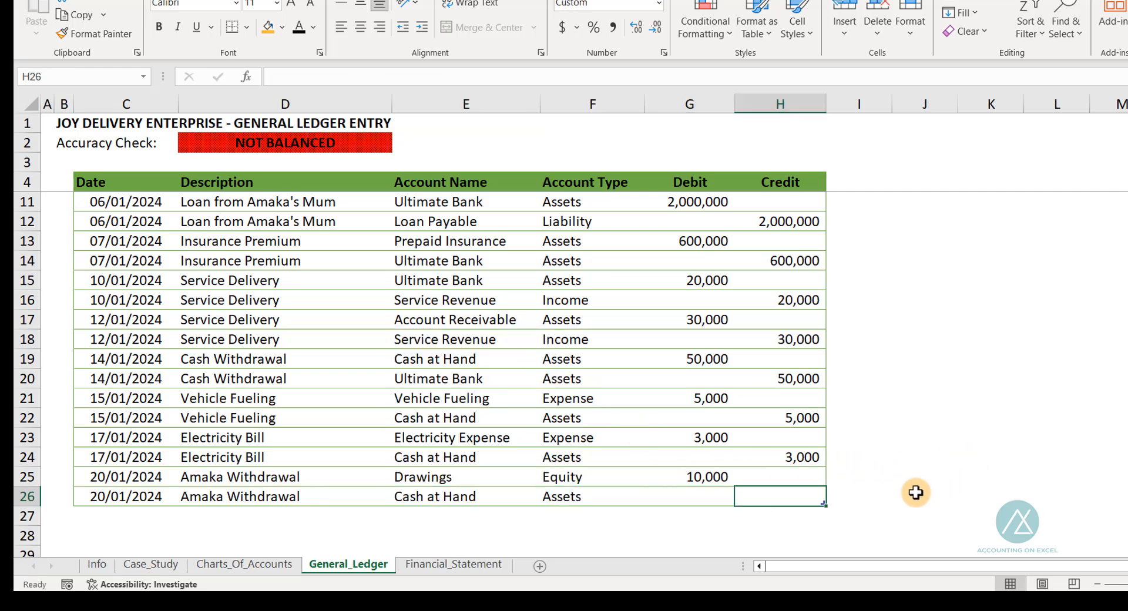
text(10000)
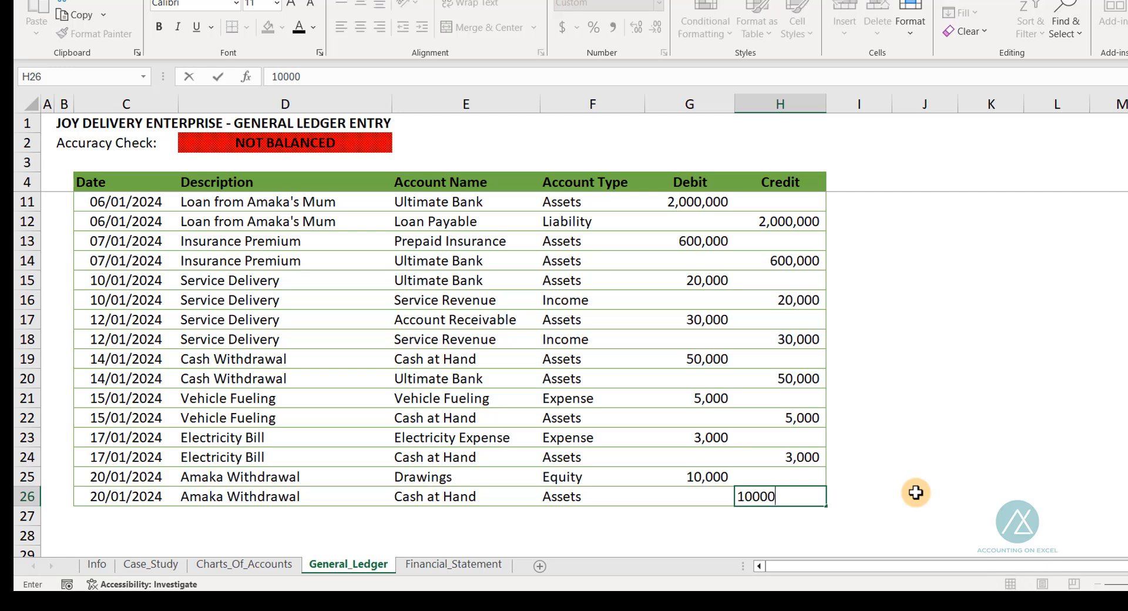
key(Return)
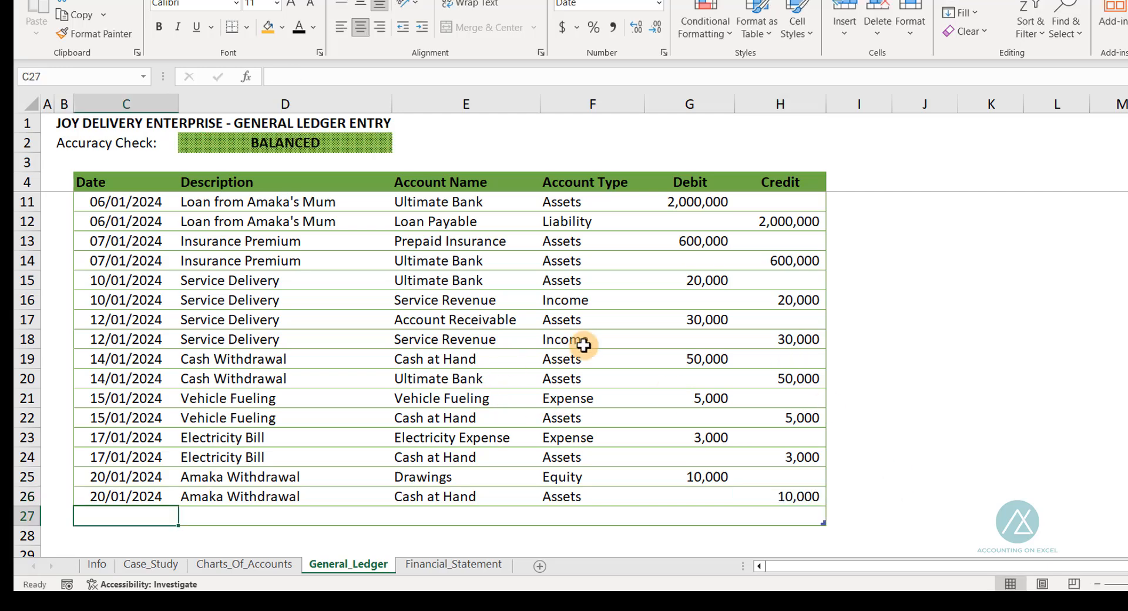
- Review the case study transactions against the general ledger, and examine the Net Income on the income statement
click(150, 566)
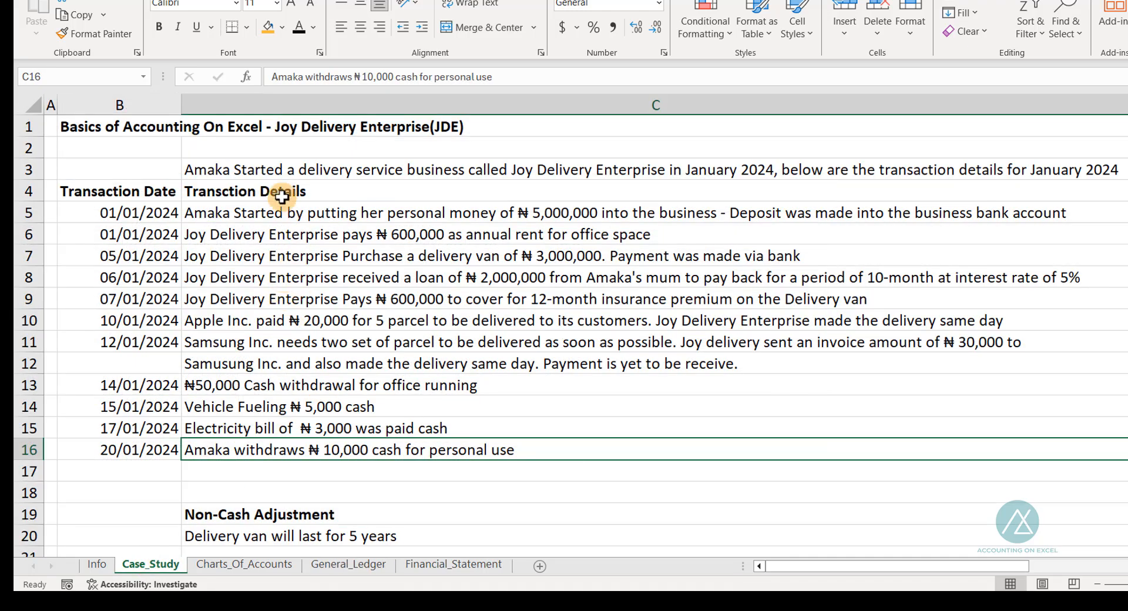
click(364, 565)
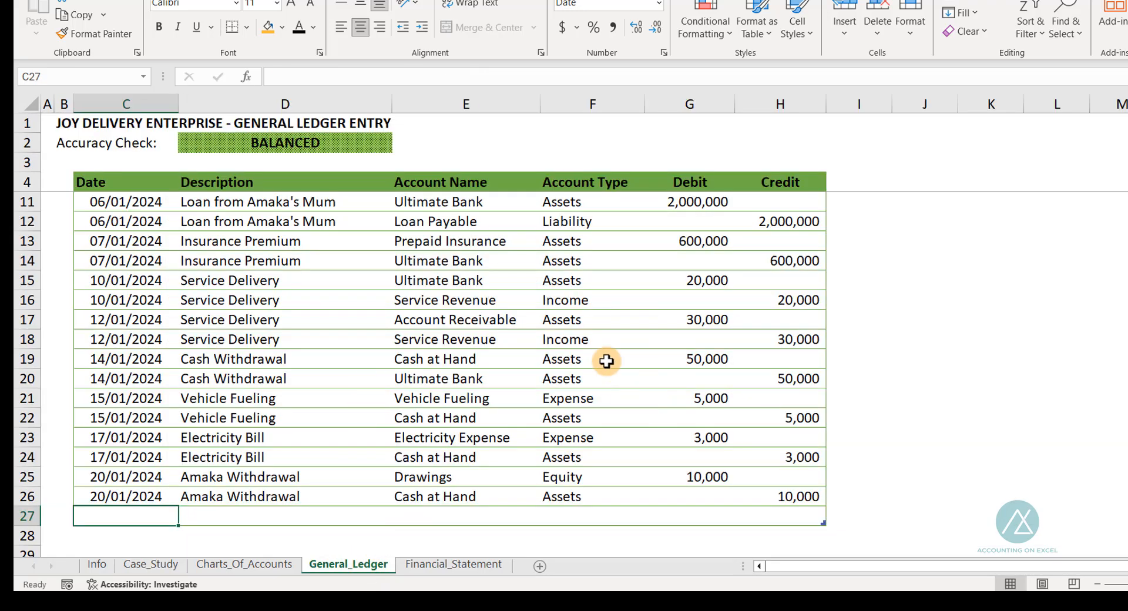
click(425, 565)
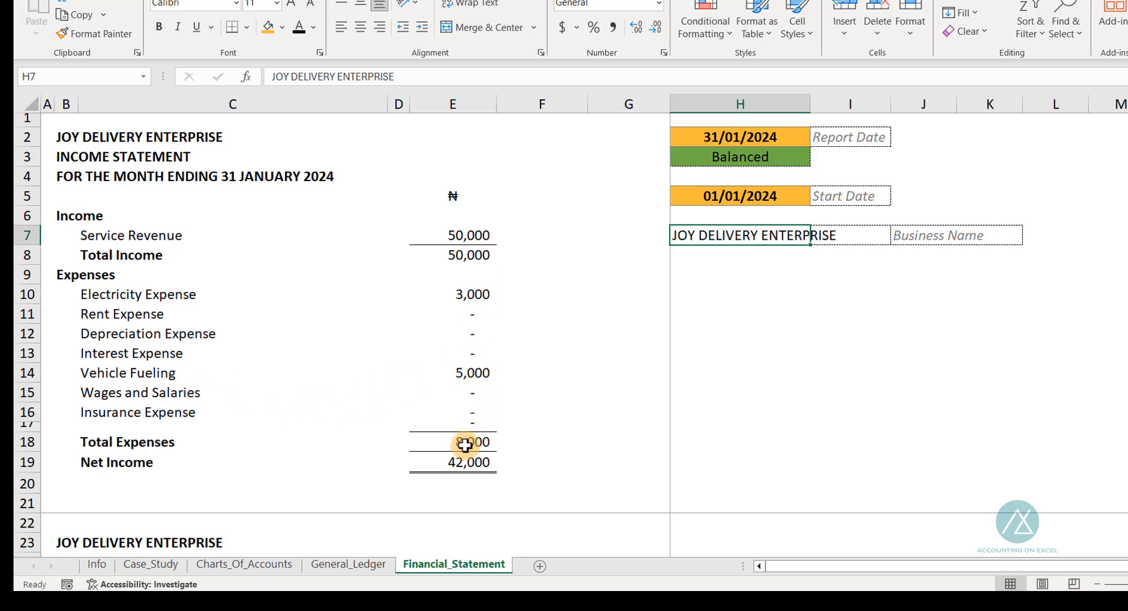
click(454, 463)
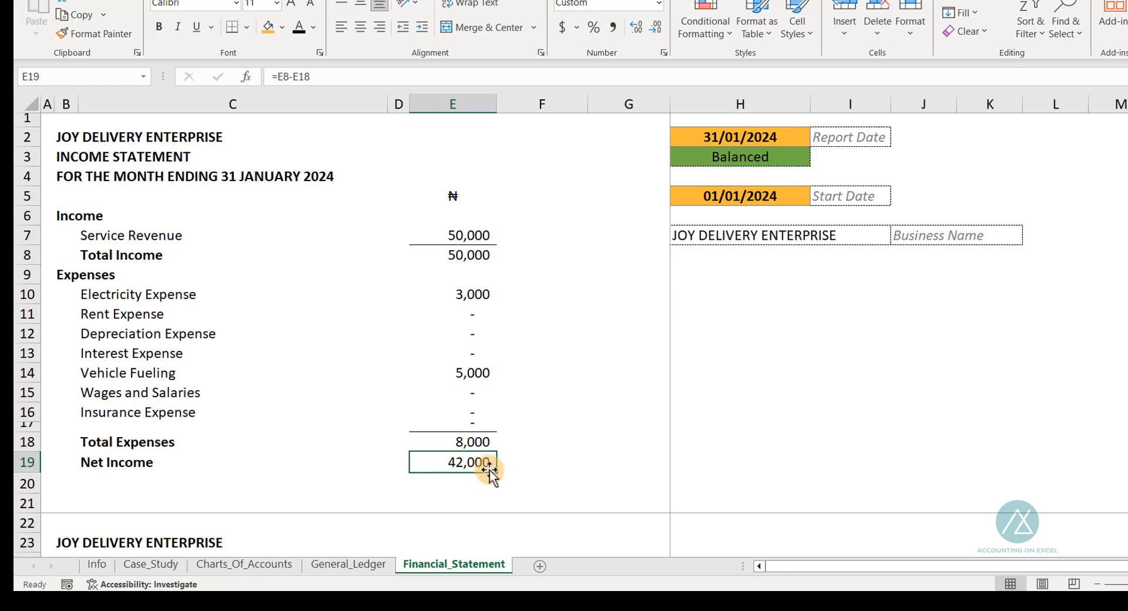
- Compare Total Assets with Total Liability & Owners Capital in the statement of financial position
scroll(482, 465, down, 9)
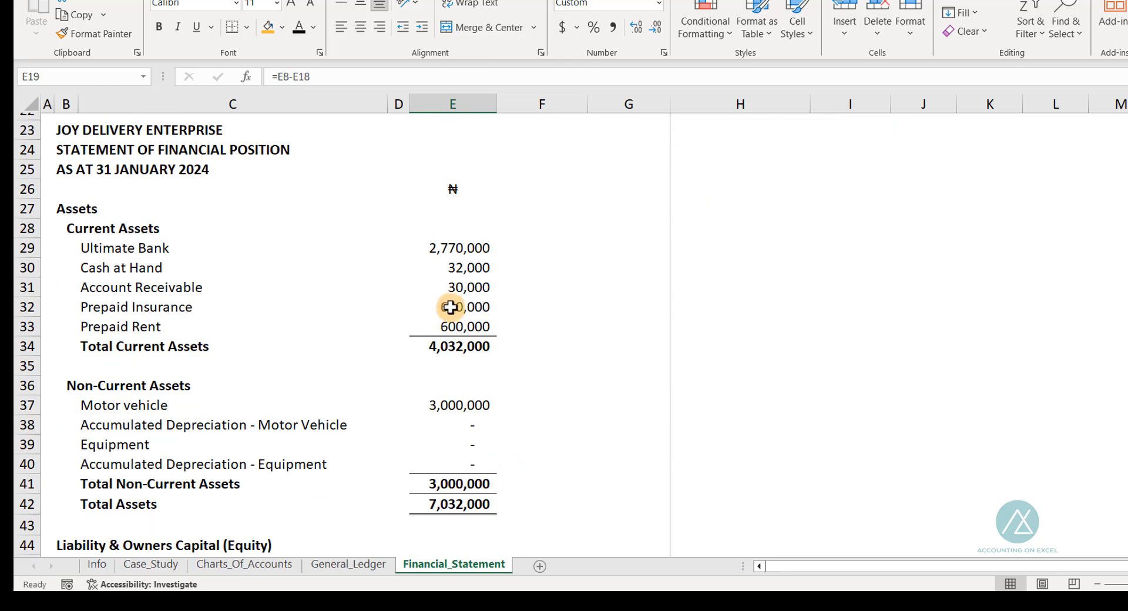
scroll(449, 401, down, 1)
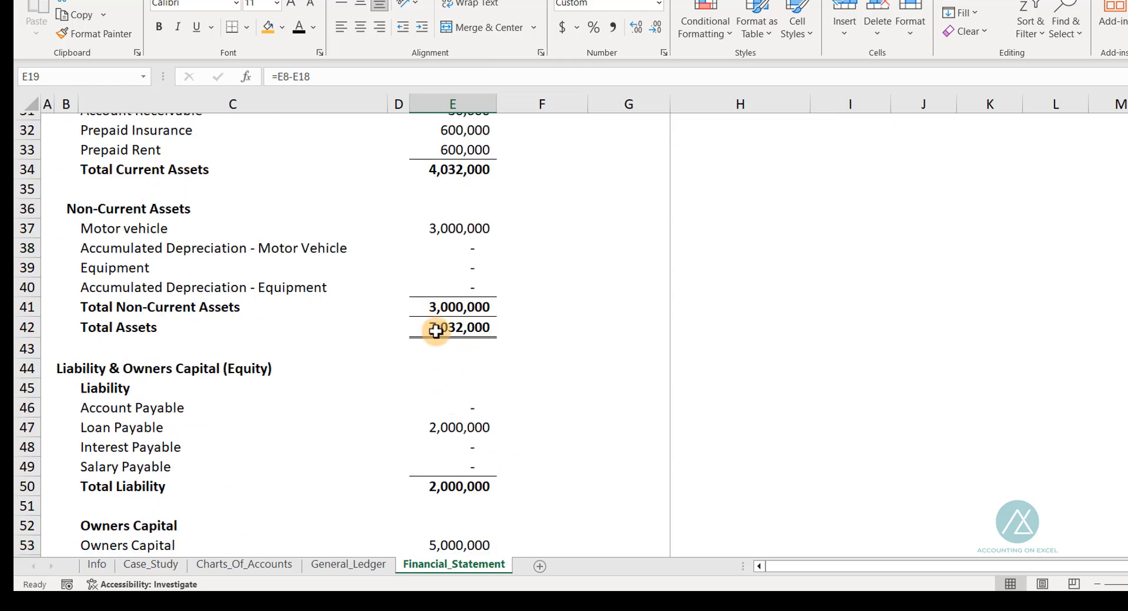
click(435, 331)
scroll(506, 464, down, 3)
click(460, 450)
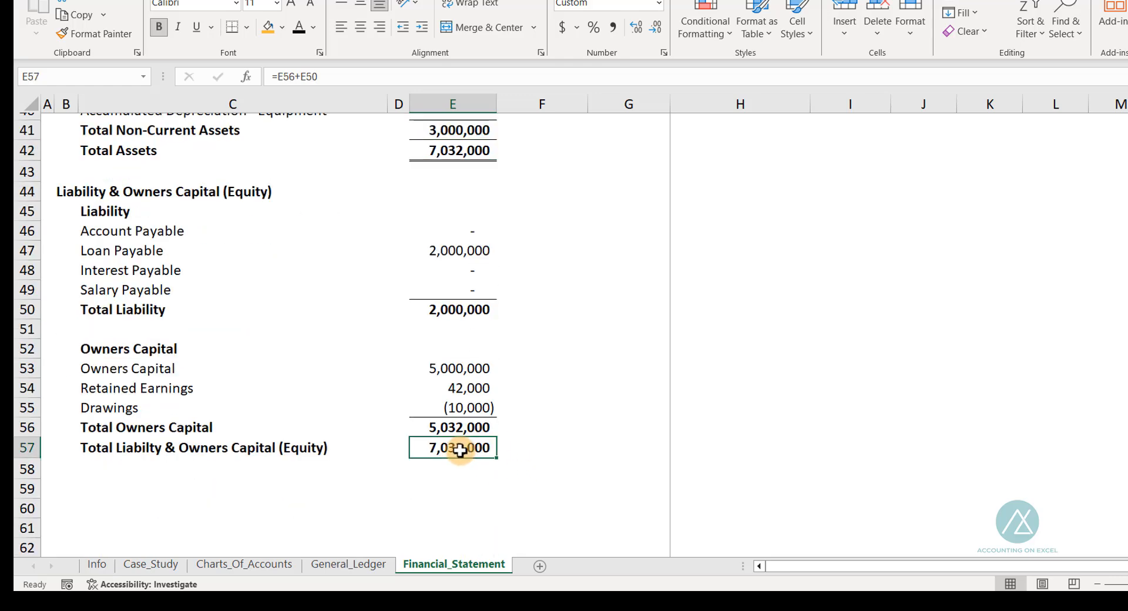
- Inspect the Drawings and Retained Earnings formulas under Owners Capital, and review the statements back up to the income statement
click(466, 410)
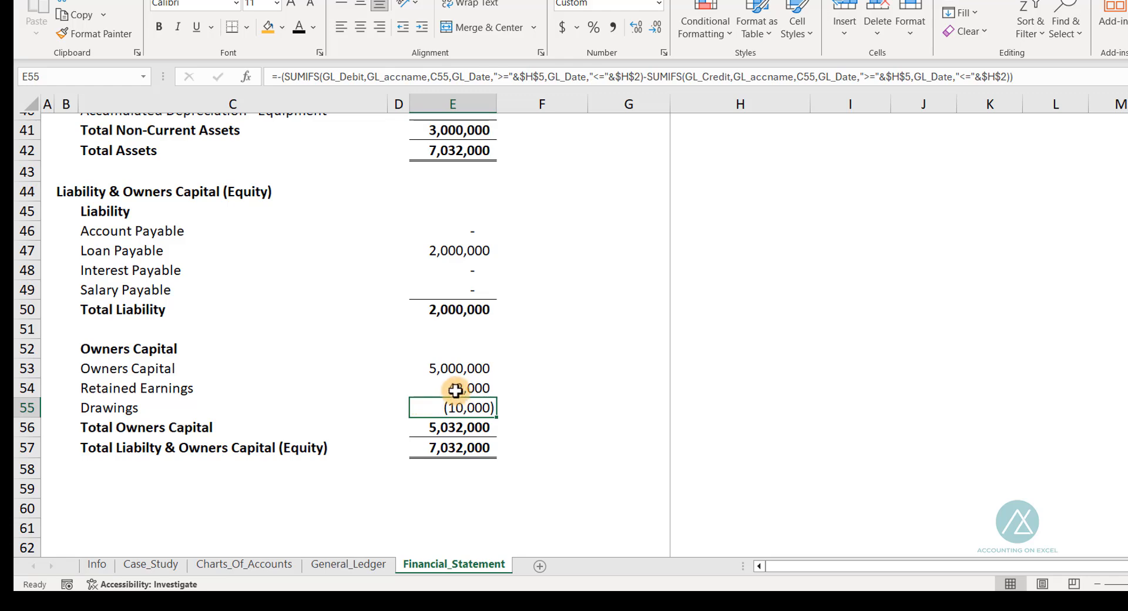
click(454, 387)
scroll(459, 367, up, 6)
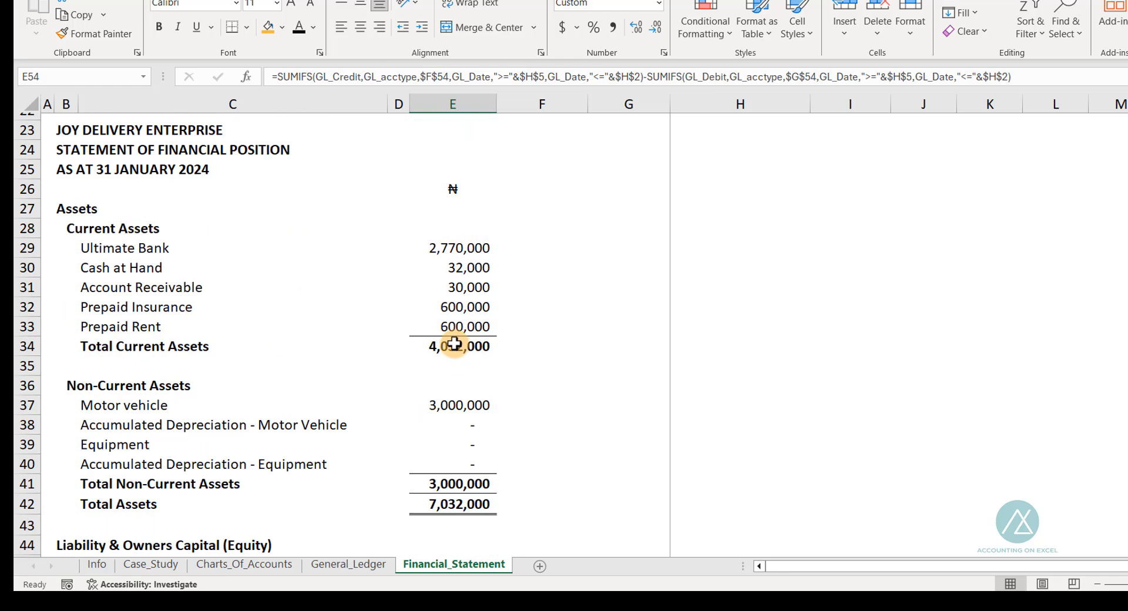
scroll(423, 382, up, 3)
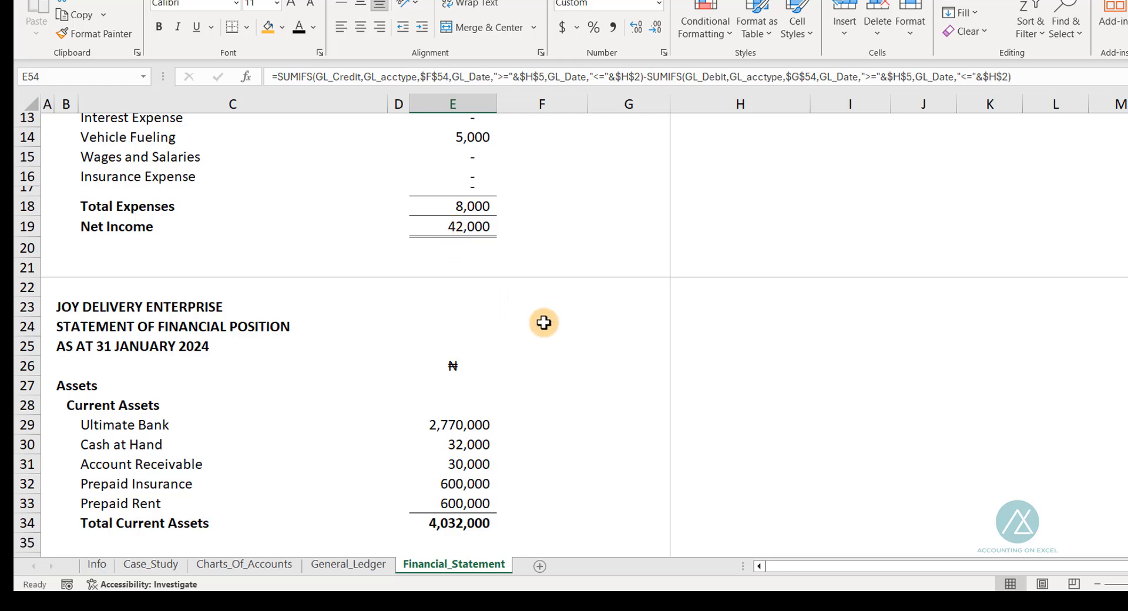
scroll(541, 315, up, 4)
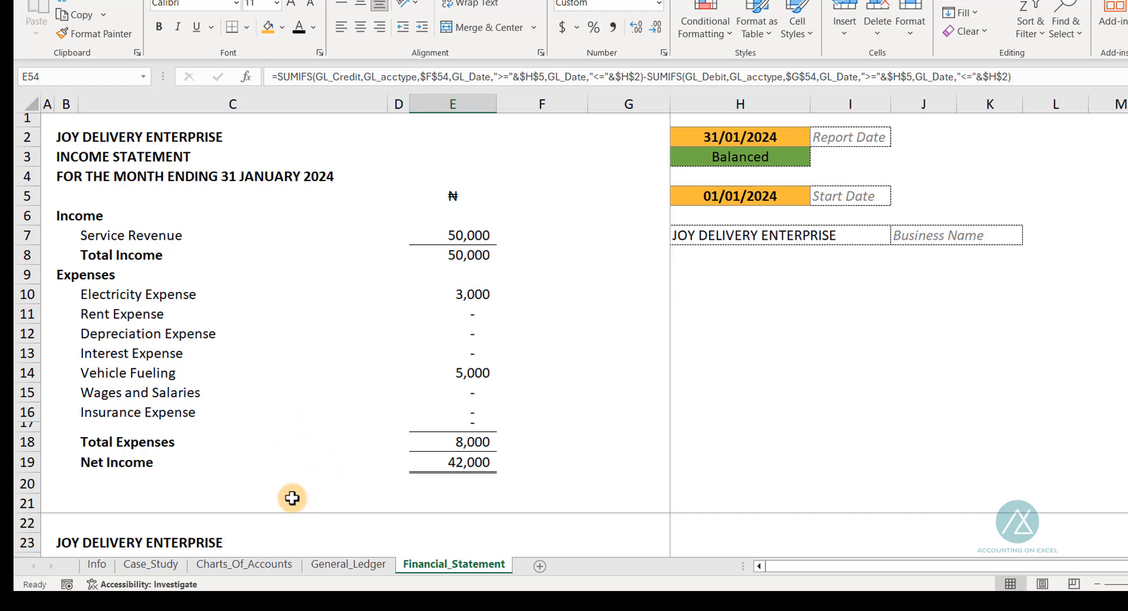
- Review the case study transactions marked with End of month Adjustment, from the annual rent to the insurance premium
click(141, 565)
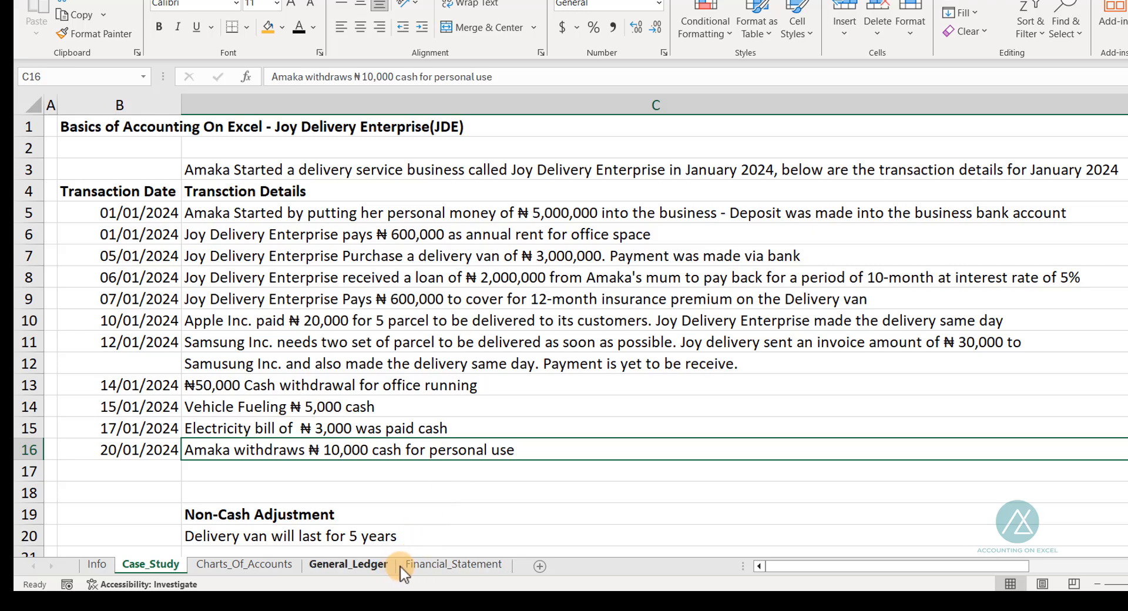
click(425, 567)
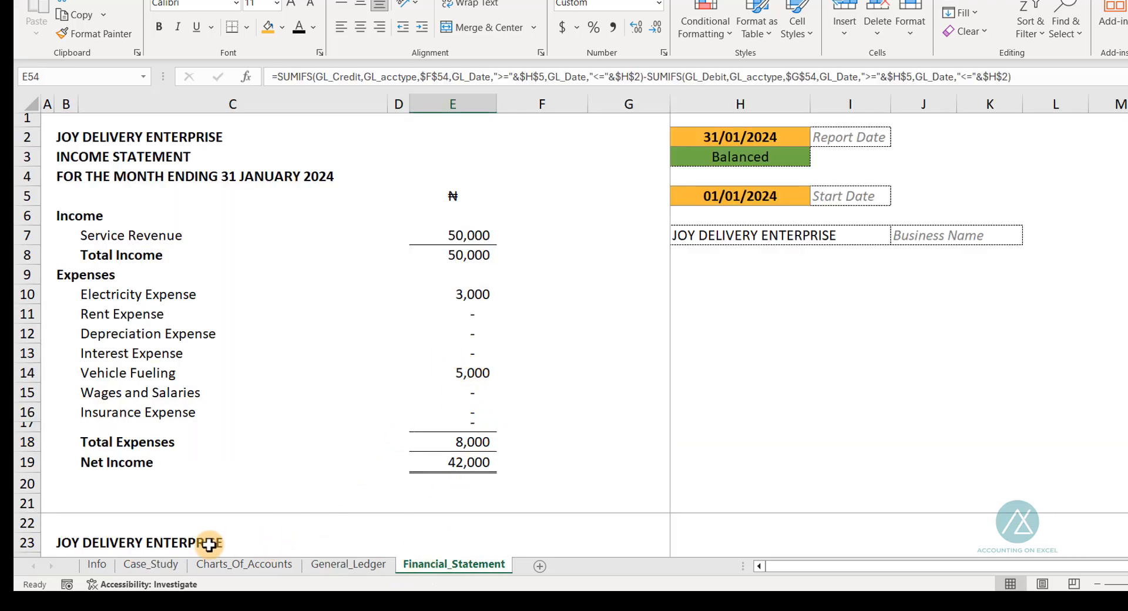
click(152, 566)
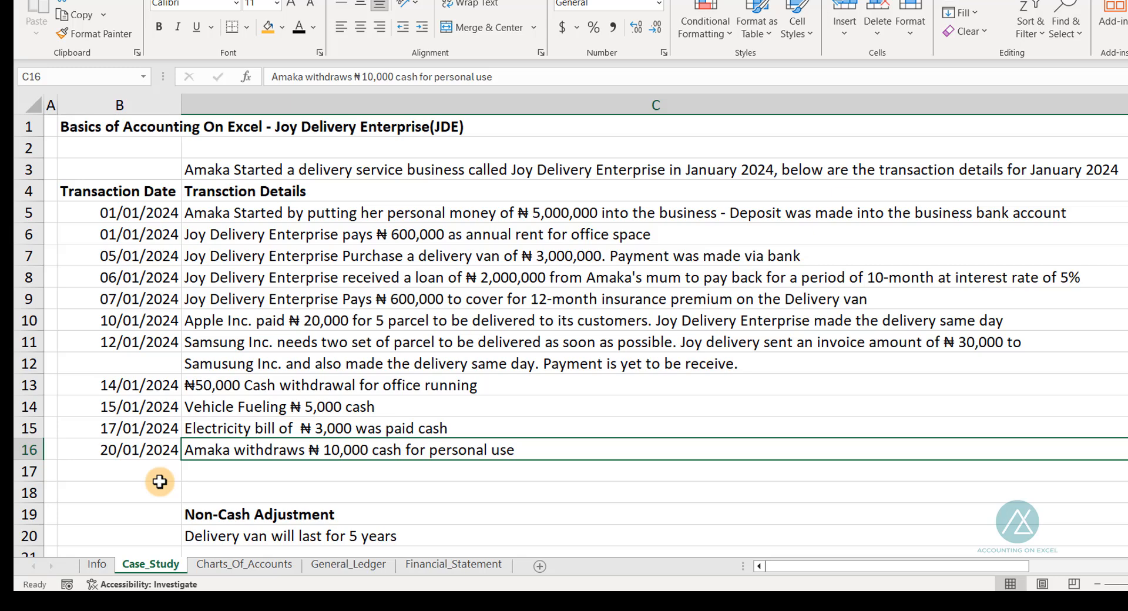
click(1127, 236)
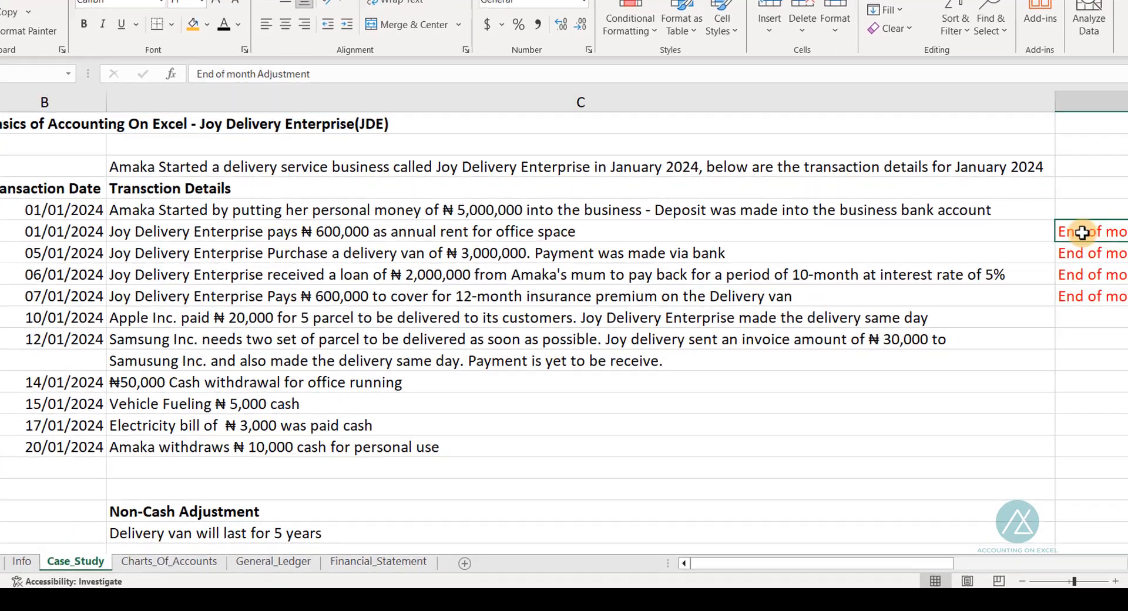
drag(1083, 233, 1083, 296)
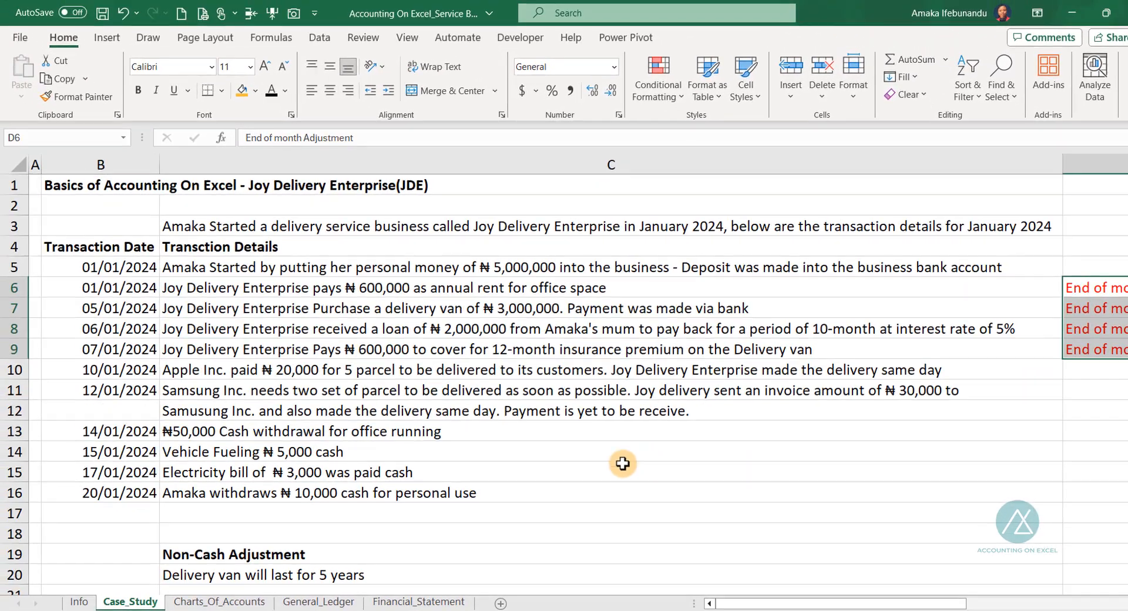
- Check the income statement's figures against the entries in the general ledger
click(406, 601)
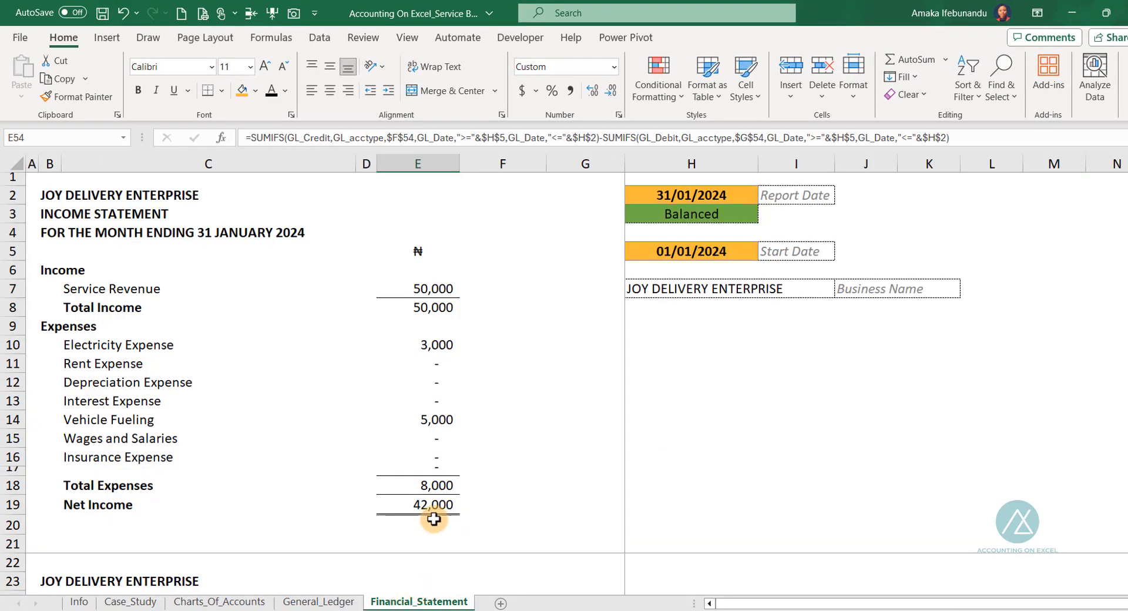
click(299, 601)
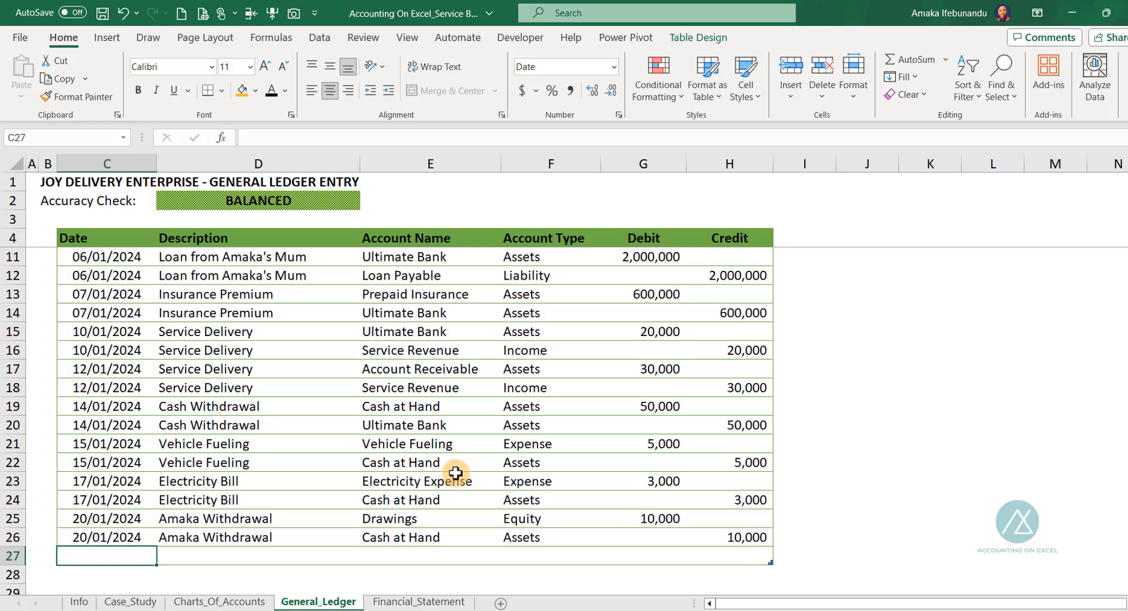
click(411, 602)
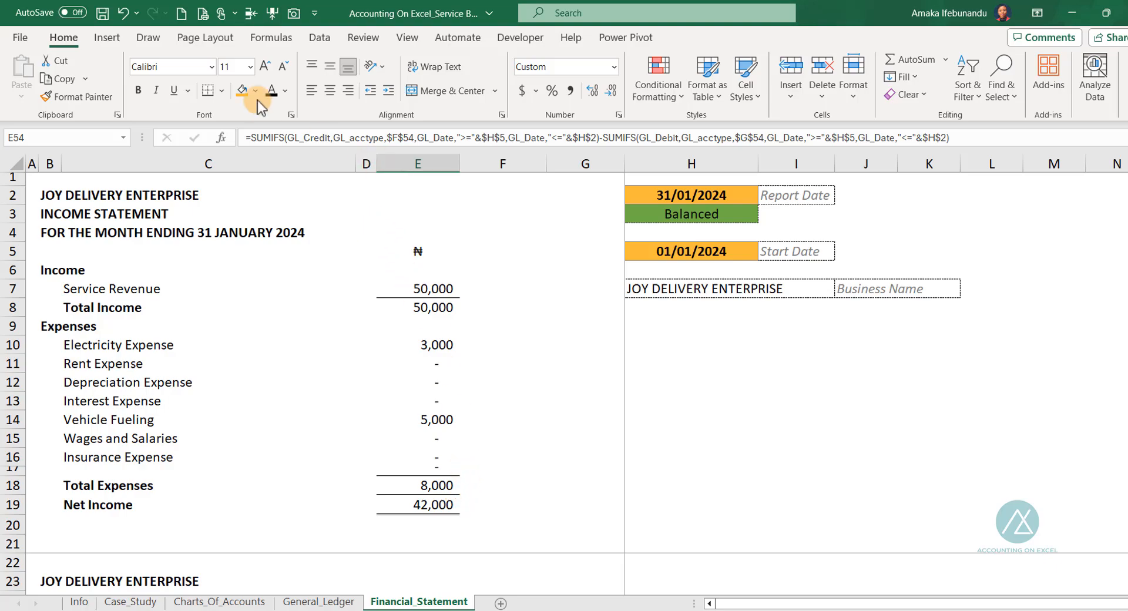
- Preview the printed pages of the income statement and the statement of financial position, and return to the worksheet
click(206, 18)
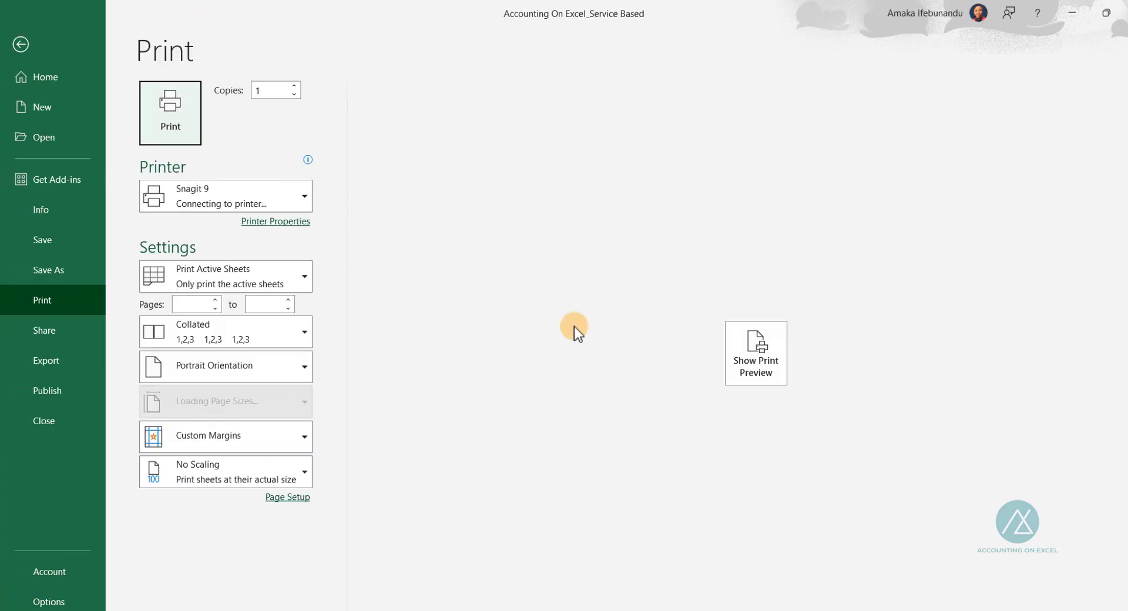
click(749, 350)
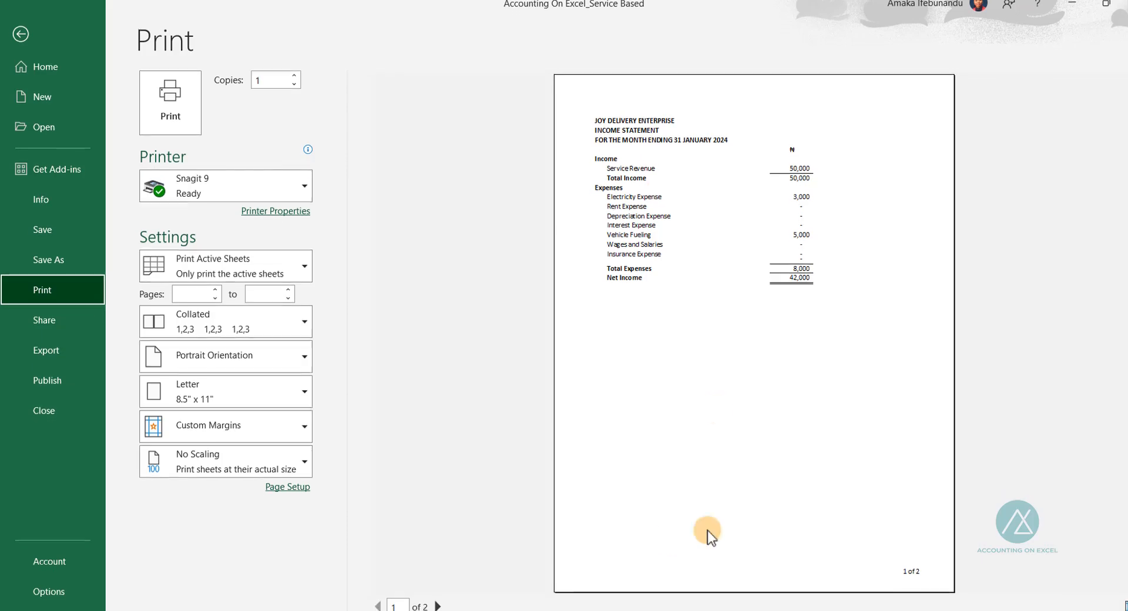
click(436, 601)
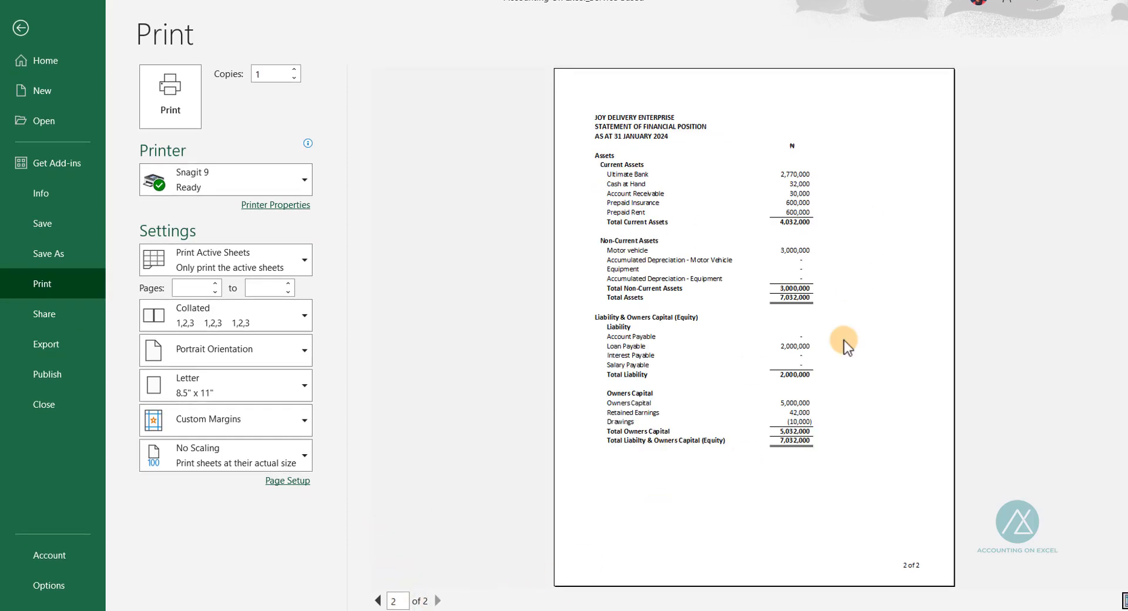
click(19, 28)
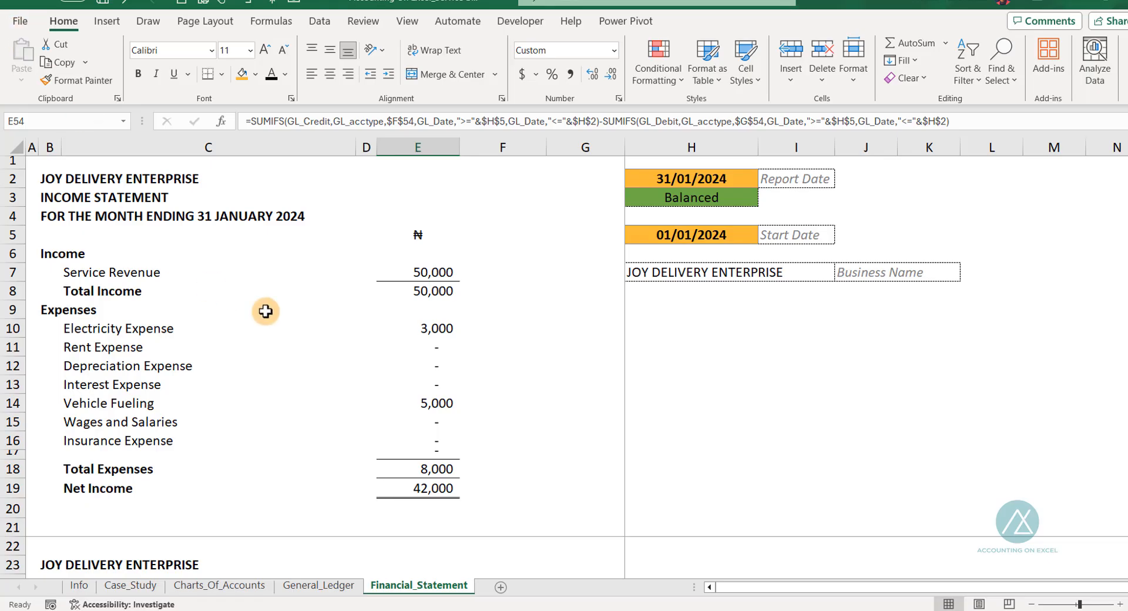